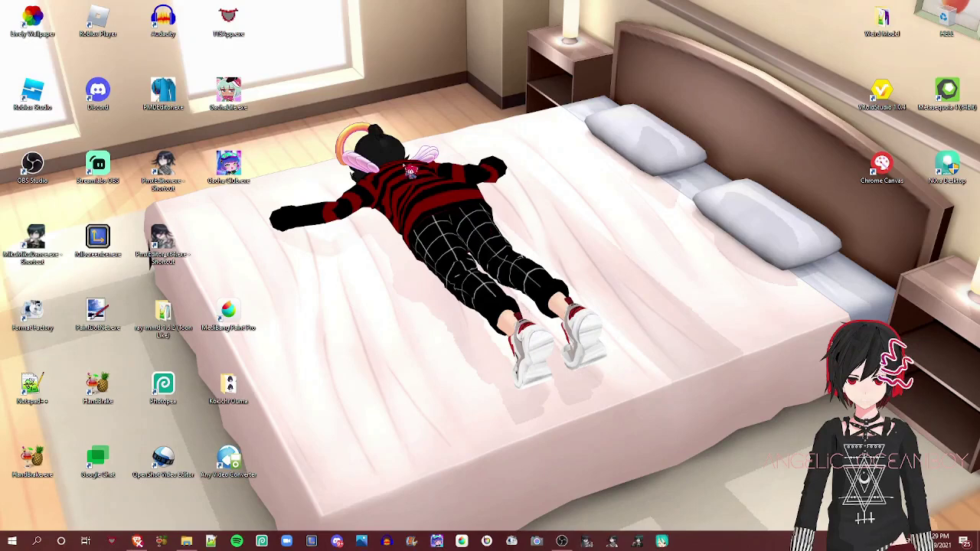
Step: Switch to the Brave browser and look over the 7-Zip download page
{"action": "left_click_drag", "start_coordinate": [343, 125], "coordinate": [523, 440]}
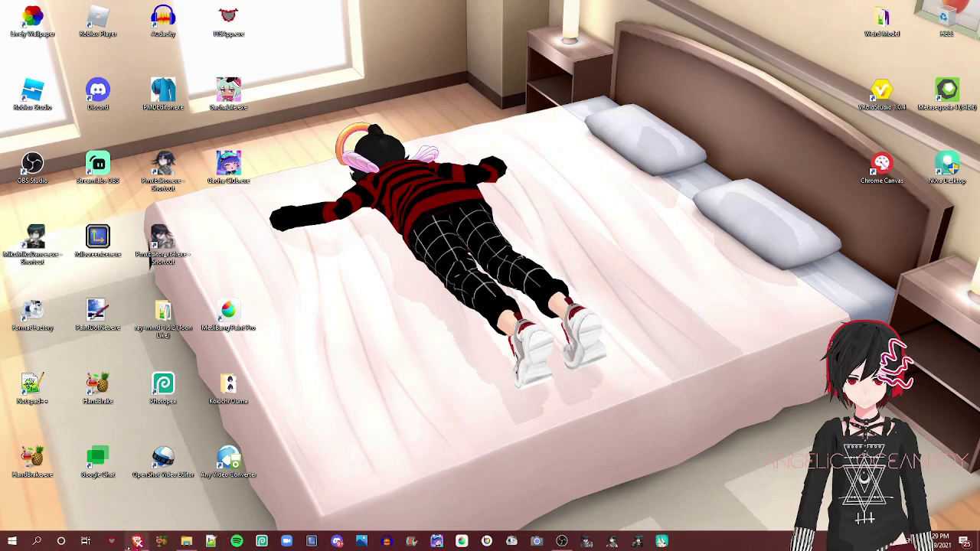
{"action": "left_click", "coordinate": [136, 541]}
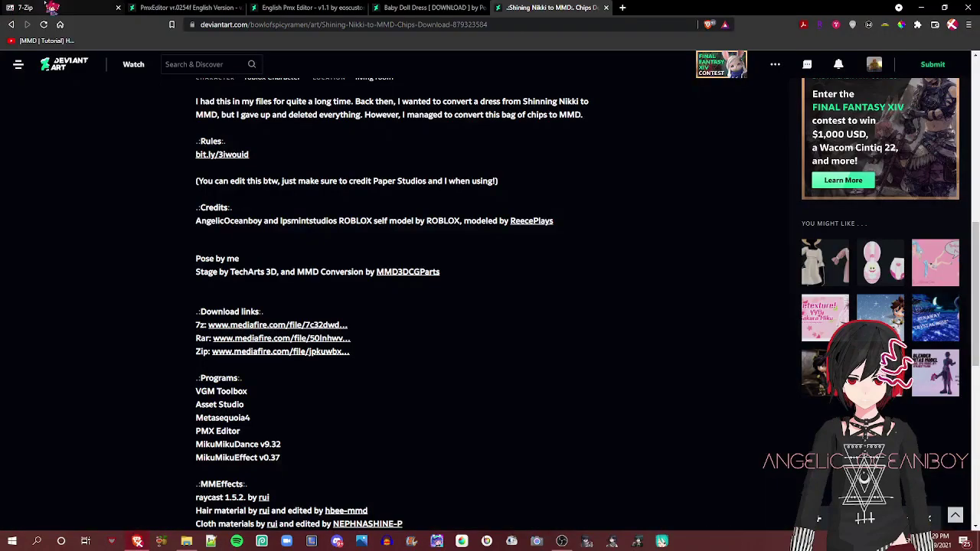
{"action": "left_click", "coordinate": [54, 8]}
{"action": "scroll", "coordinate": [241, 111], "scroll_direction": "down", "scroll_amount": 1}
{"action": "scroll", "coordinate": [240, 111], "scroll_direction": "up", "scroll_amount": 1}
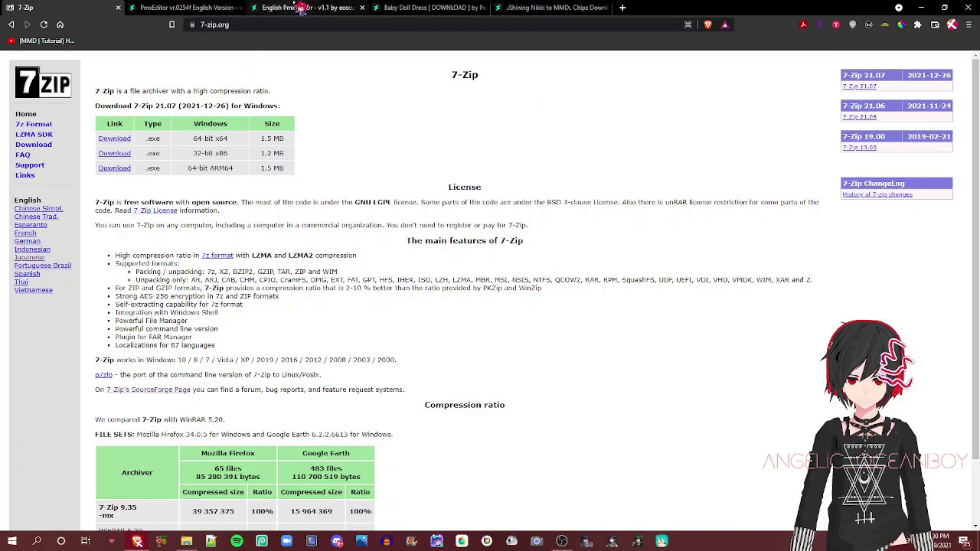
Step: Compare the DeviantArt pages for PmxEditor vr.0254f English Version and English Pmx Editor v1.1
{"action": "left_click", "coordinate": [187, 7]}
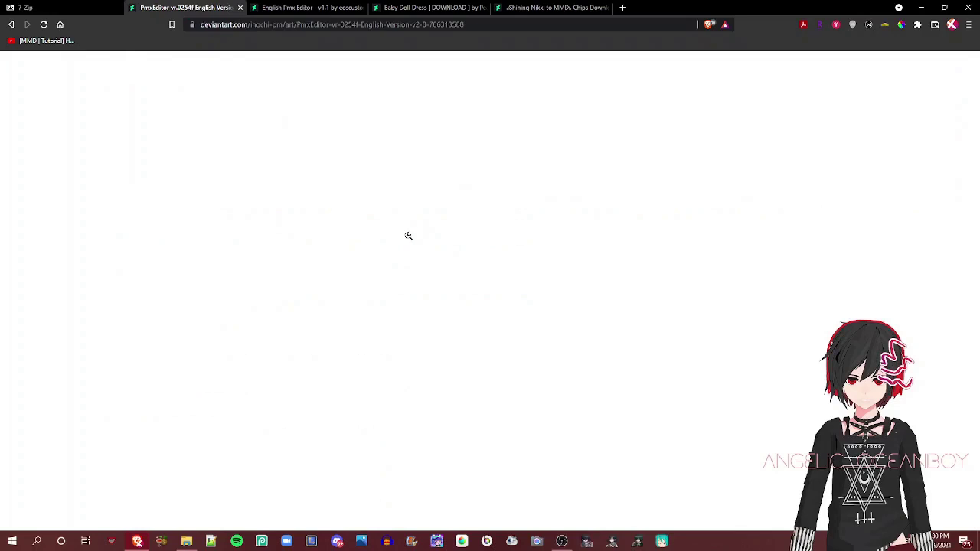
{"action": "key", "text": "ctrl+Tab"}
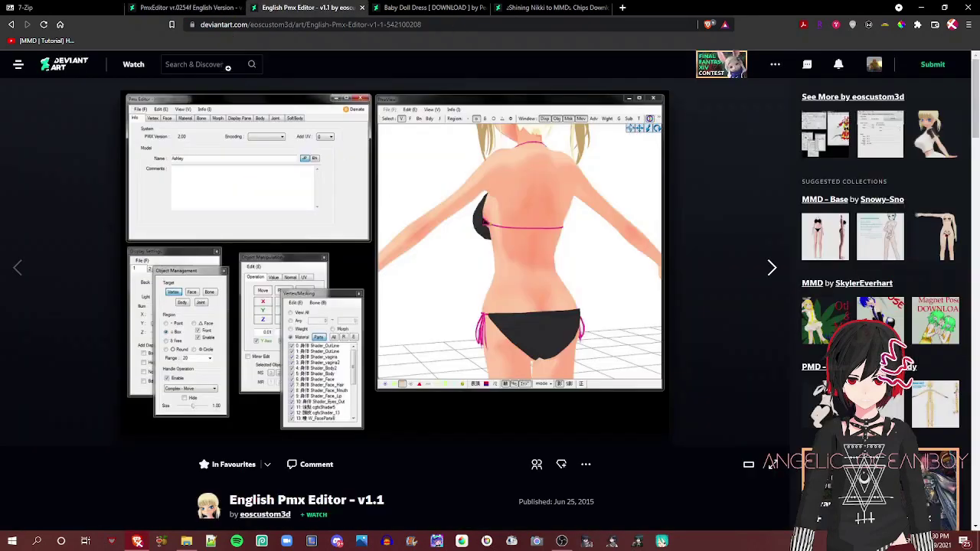
{"action": "key", "text": "ctrl+shift+Tab"}
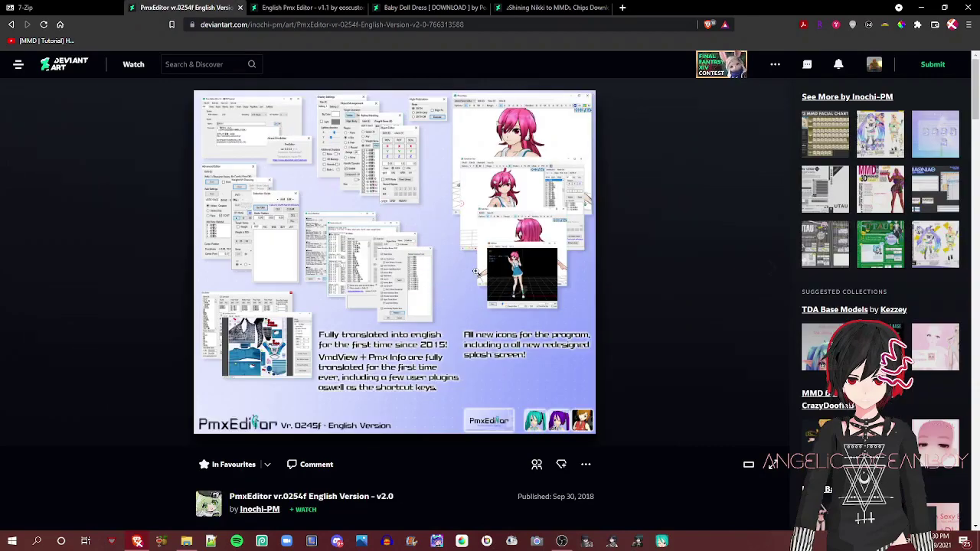
{"action": "left_click", "coordinate": [337, 7]}
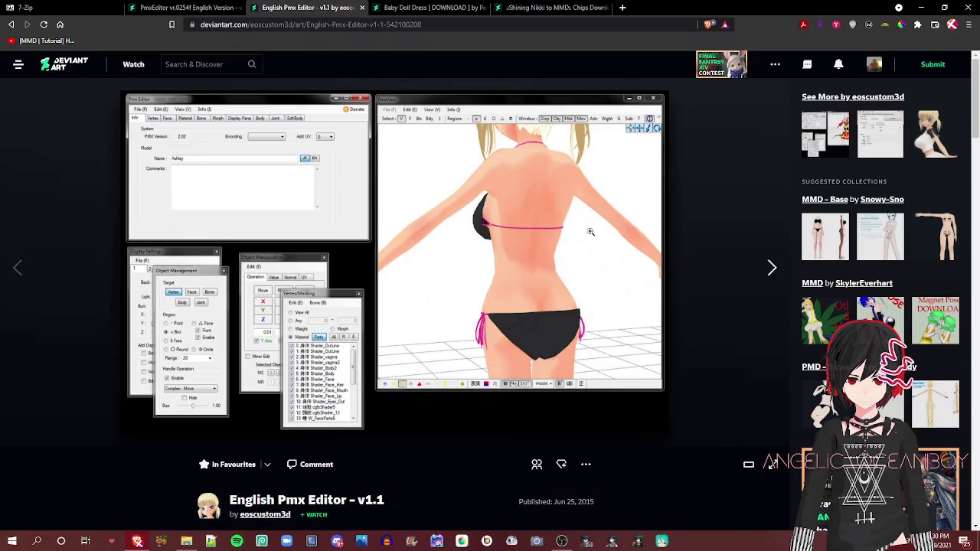
{"action": "left_click", "coordinate": [234, 8]}
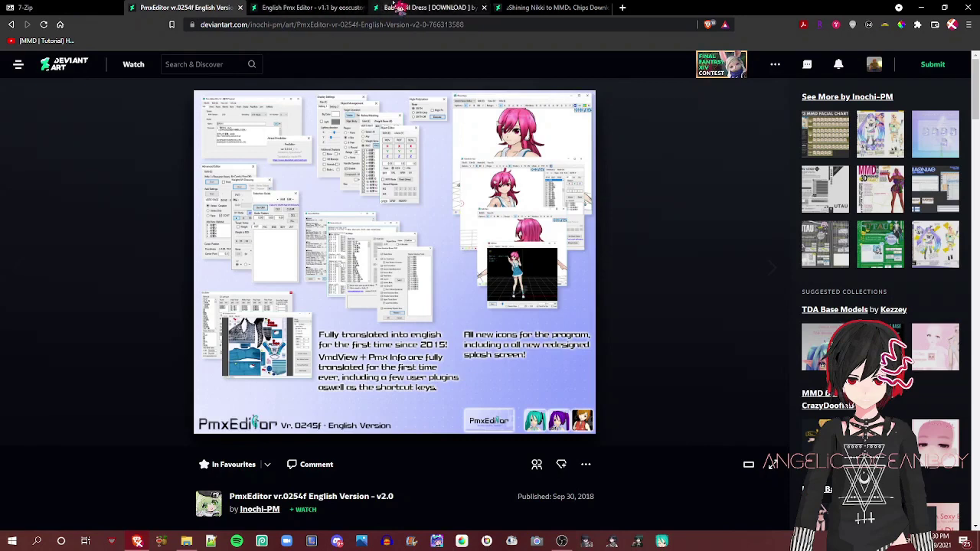
Step: Review the Baby Doll Dress download page, including its description, included file formats and usage rules
{"action": "left_click", "coordinate": [434, 7]}
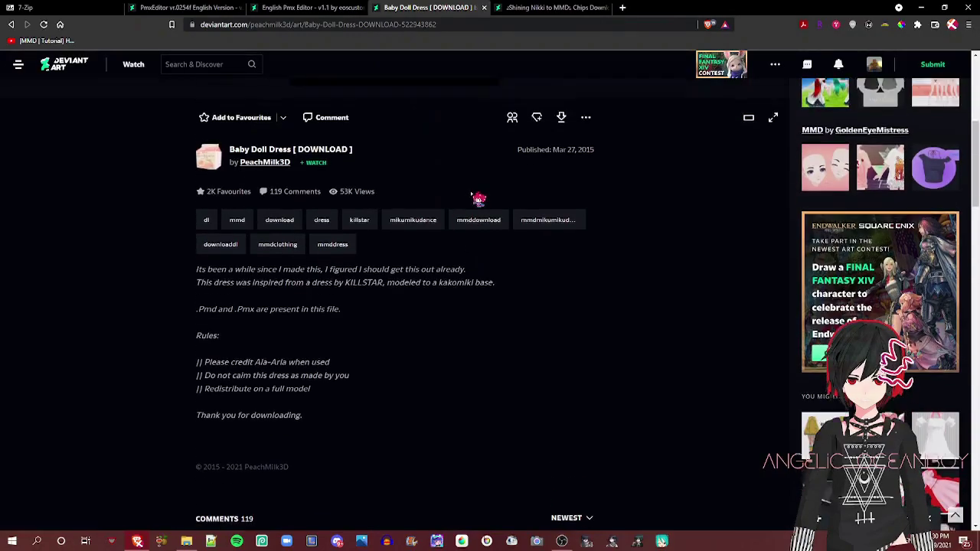
{"action": "scroll", "coordinate": [473, 193], "scroll_direction": "up", "scroll_amount": 1}
{"action": "scroll", "coordinate": [472, 191], "scroll_direction": "down", "scroll_amount": 7}
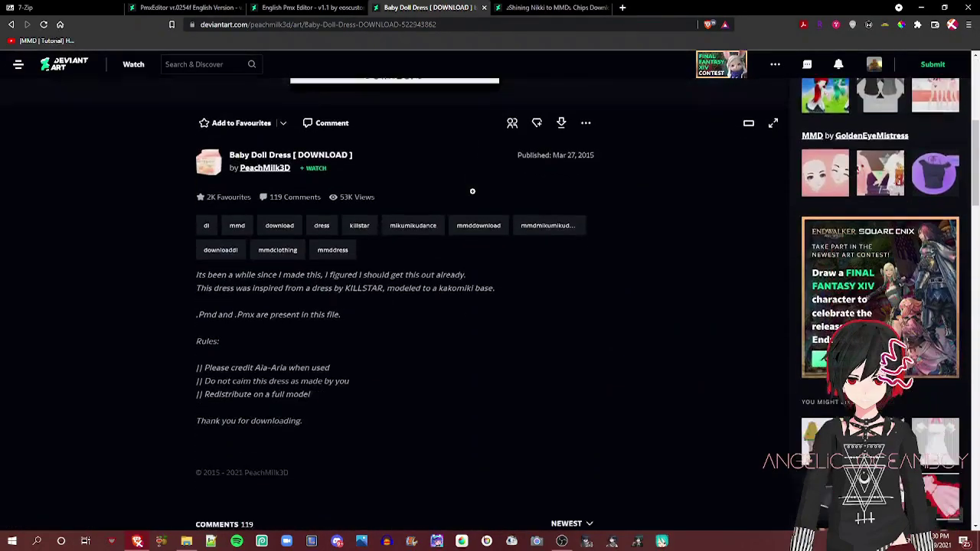
{"action": "scroll", "coordinate": [471, 190], "scroll_direction": "up", "scroll_amount": 6}
{"action": "scroll", "coordinate": [476, 100], "scroll_direction": "up", "scroll_amount": 2}
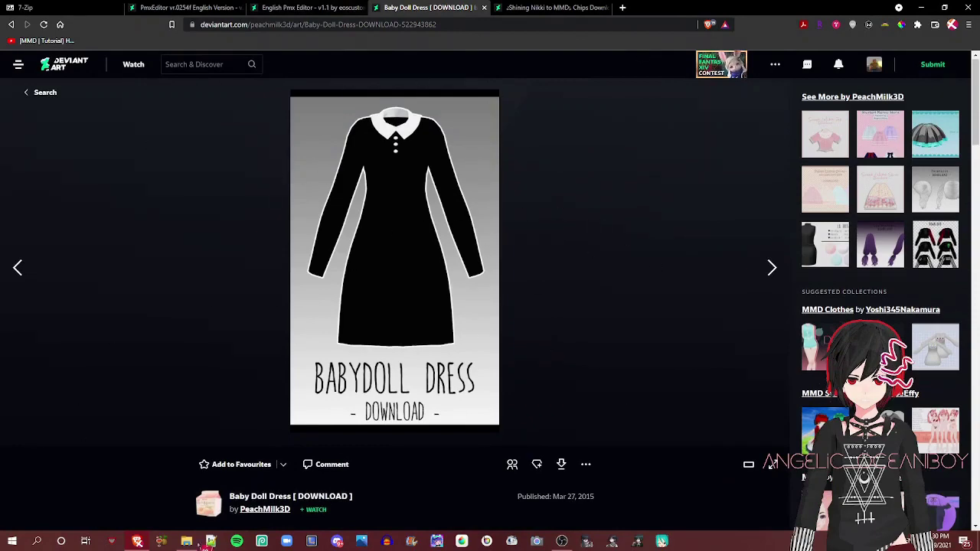
{"action": "scroll", "coordinate": [435, 295], "scroll_direction": "down", "scroll_amount": 2}
{"action": "scroll", "coordinate": [328, 225], "scroll_direction": "up", "scroll_amount": 2}
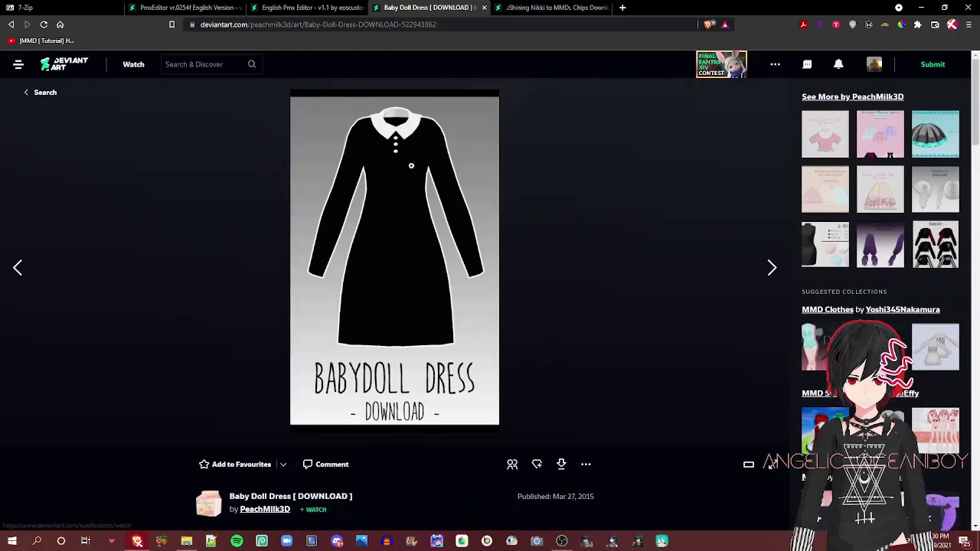
{"action": "scroll", "coordinate": [398, 276], "scroll_direction": "down", "scroll_amount": 3}
{"action": "scroll", "coordinate": [594, 392], "scroll_direction": "down", "scroll_amount": 1}
{"action": "scroll", "coordinate": [566, 375], "scroll_direction": "up", "scroll_amount": 1}
{"action": "scroll", "coordinate": [370, 418], "scroll_direction": "down", "scroll_amount": 2}
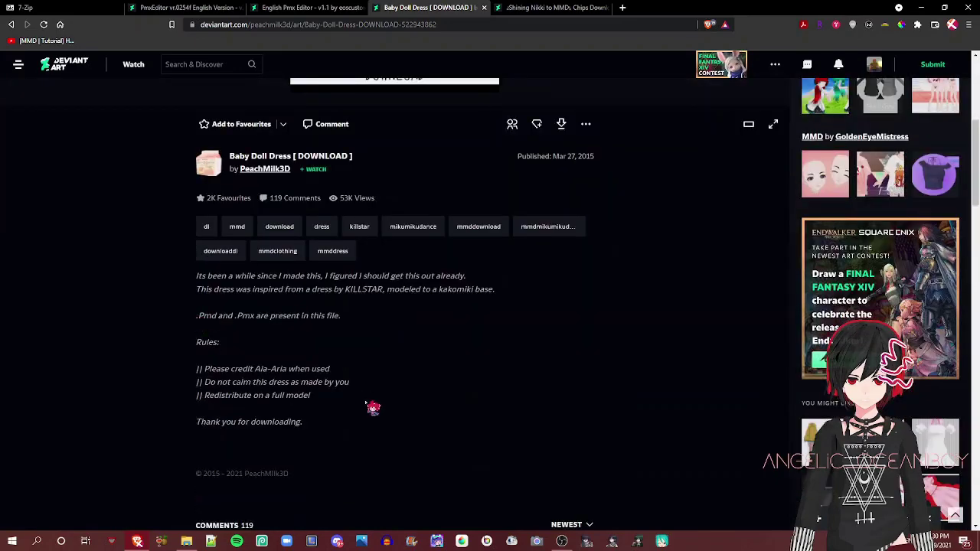
{"action": "scroll", "coordinate": [444, 383], "scroll_direction": "up", "scroll_amount": 3}
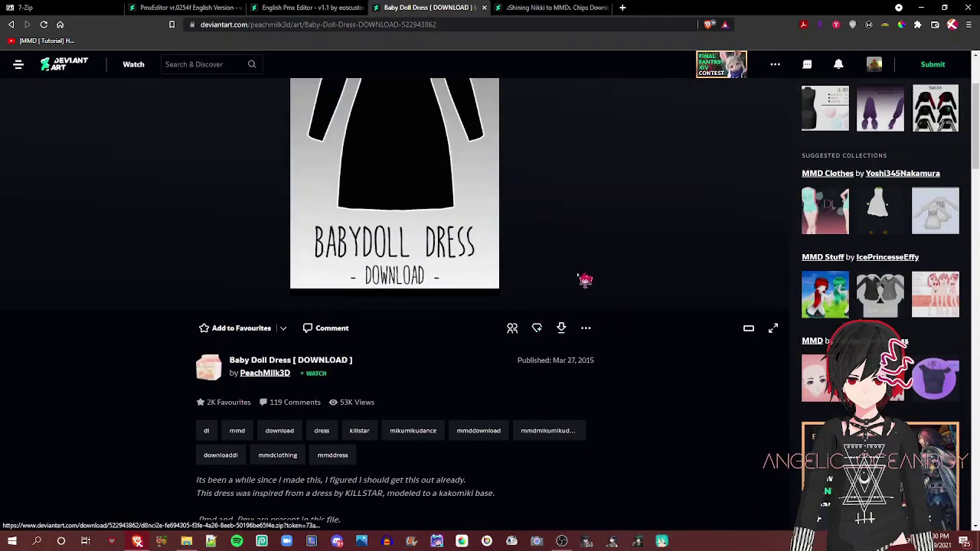
{"action": "left_click", "coordinate": [560, 328]}
{"action": "left_click", "coordinate": [563, 329]}
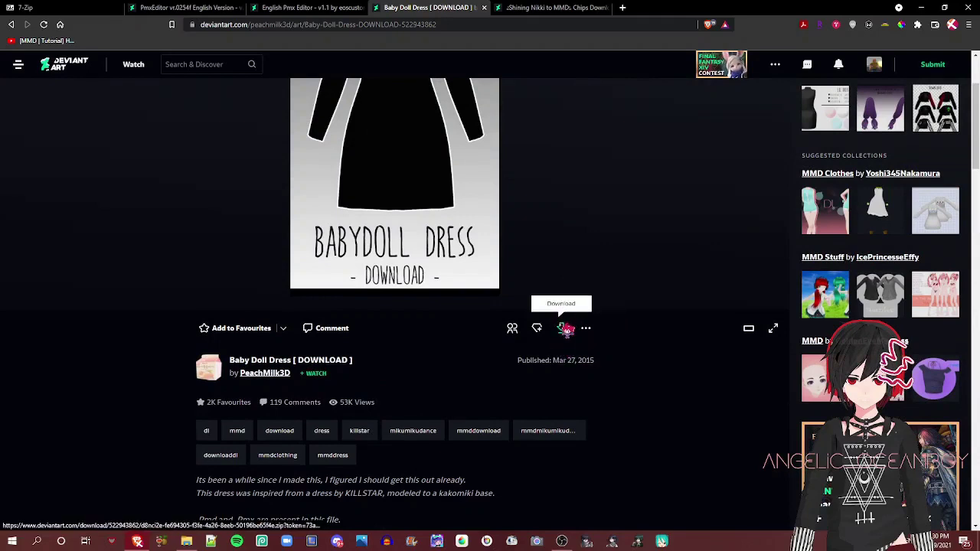
{"action": "left_click", "coordinate": [563, 328]}
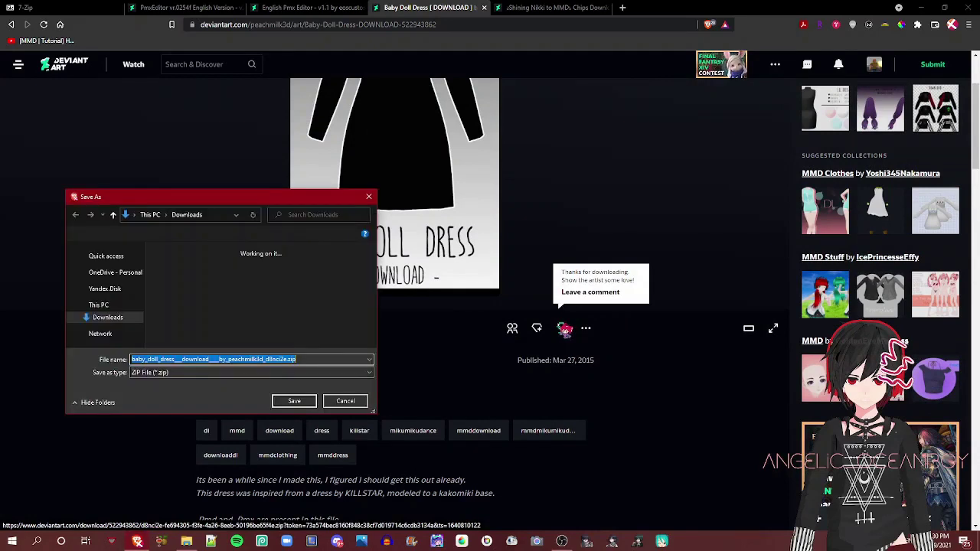
{"action": "left_click", "coordinate": [345, 403]}
{"action": "scroll", "coordinate": [413, 321], "scroll_direction": "up", "scroll_amount": 2}
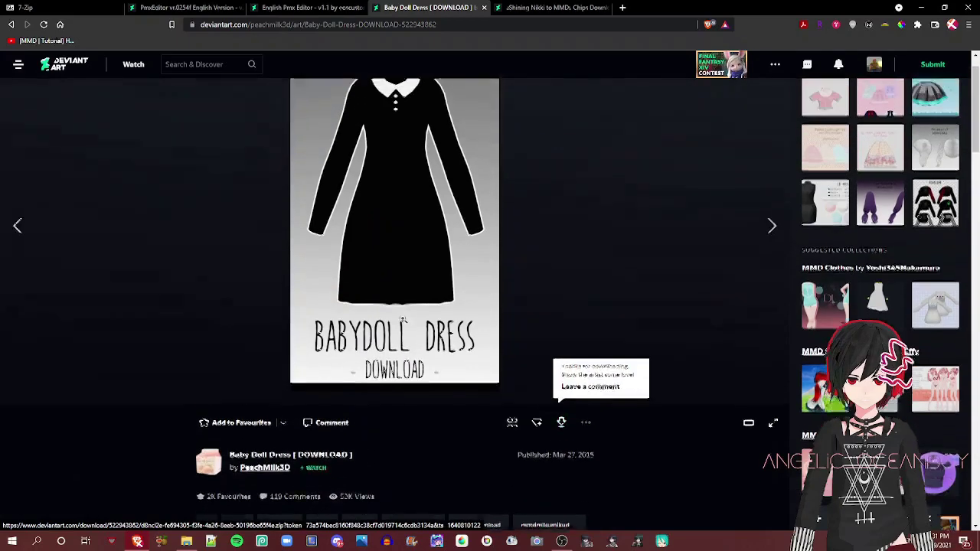
Step: Try to download Chips.rar through the Rar MediaFire link on the Shining Nikki to MMD Chips page, and return to that page
{"action": "left_click", "coordinate": [550, 8]}
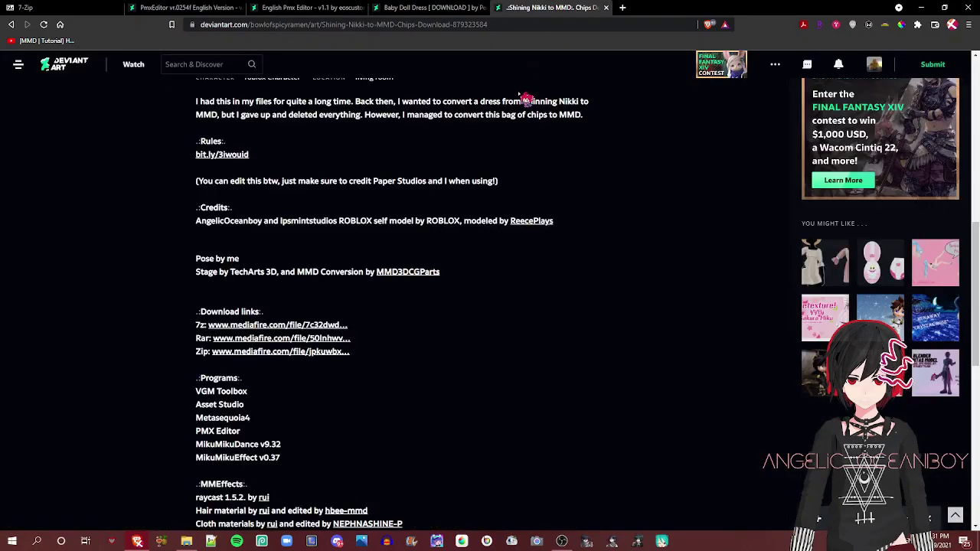
{"action": "right_click", "coordinate": [243, 337]}
{"action": "left_click", "coordinate": [288, 343]}
{"action": "left_click", "coordinate": [682, 8]}
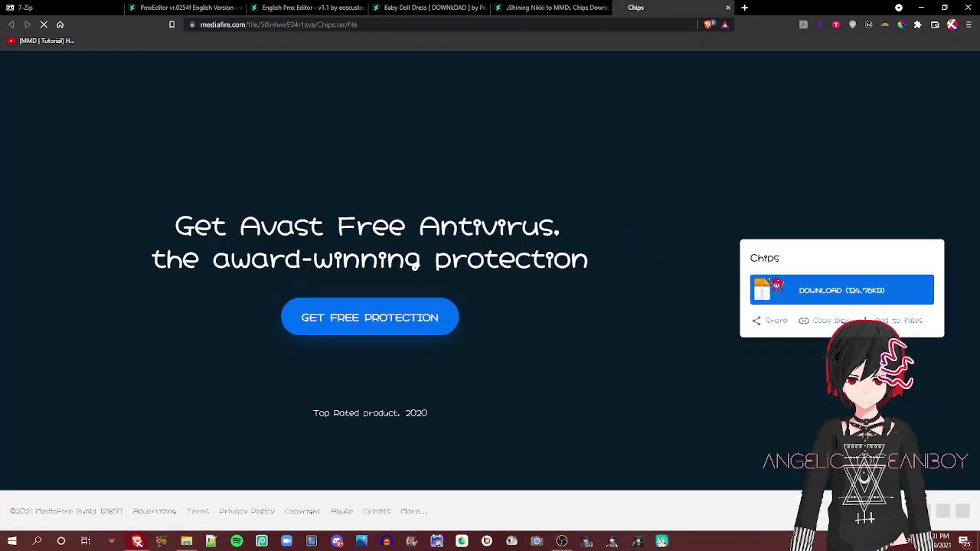
{"action": "left_click", "coordinate": [796, 291]}
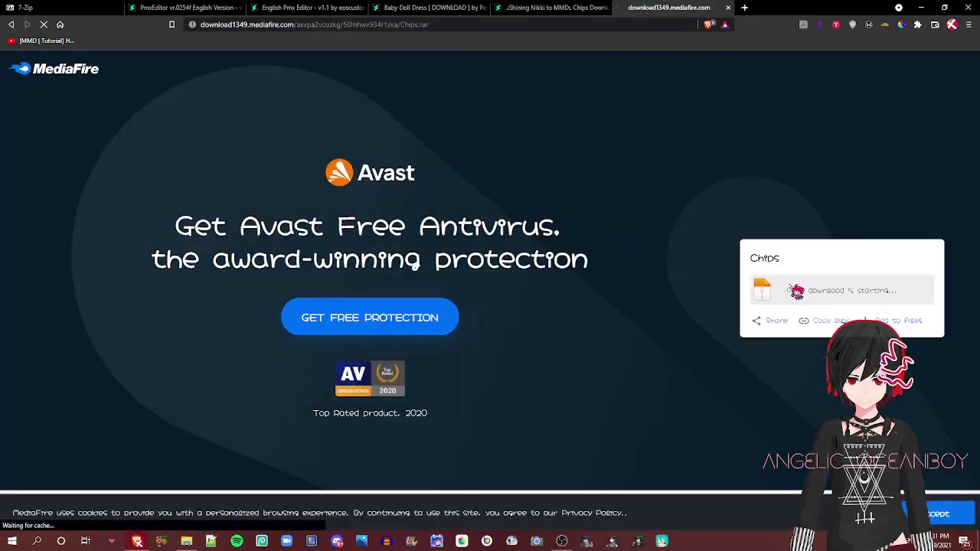
{"action": "left_click", "coordinate": [14, 25]}
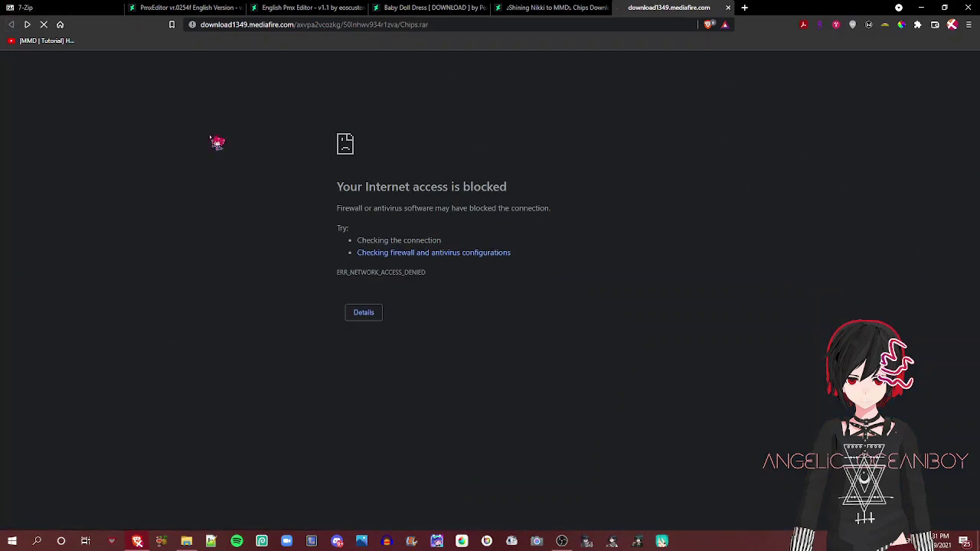
{"action": "key", "text": "ctrl+w"}
{"action": "scroll", "coordinate": [650, 442], "scroll_direction": "up", "scroll_amount": 7}
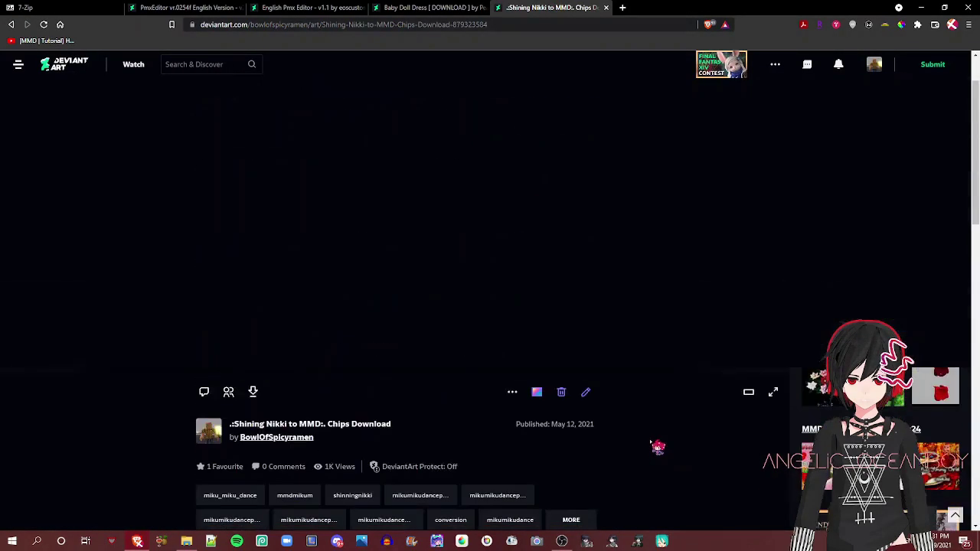
{"action": "scroll", "coordinate": [649, 460], "scroll_direction": "down", "scroll_amount": 5}
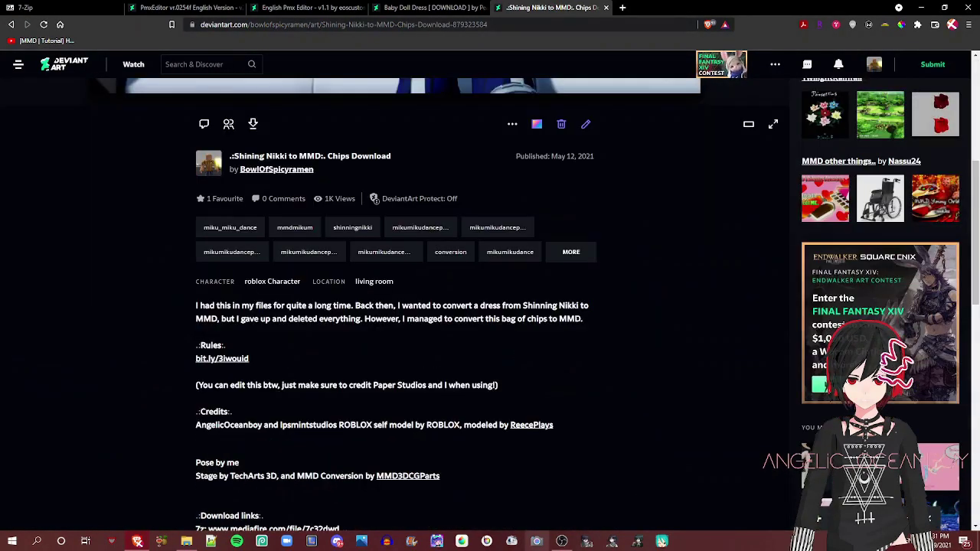
Step: Show the desktop, bring up the Downloads folder and open a second File Explorer window
{"action": "key", "text": "super+d"}
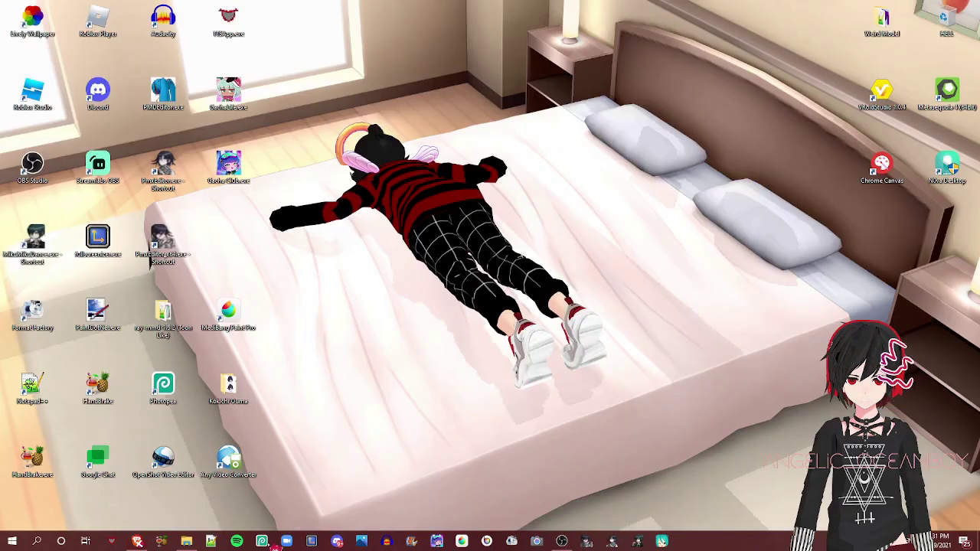
{"action": "left_click", "coordinate": [186, 540]}
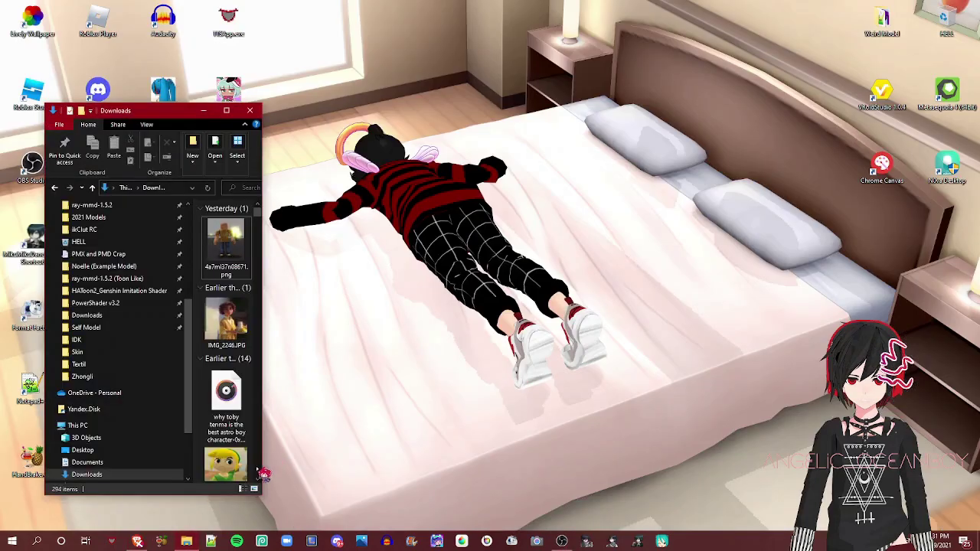
{"action": "double_click", "coordinate": [239, 11]}
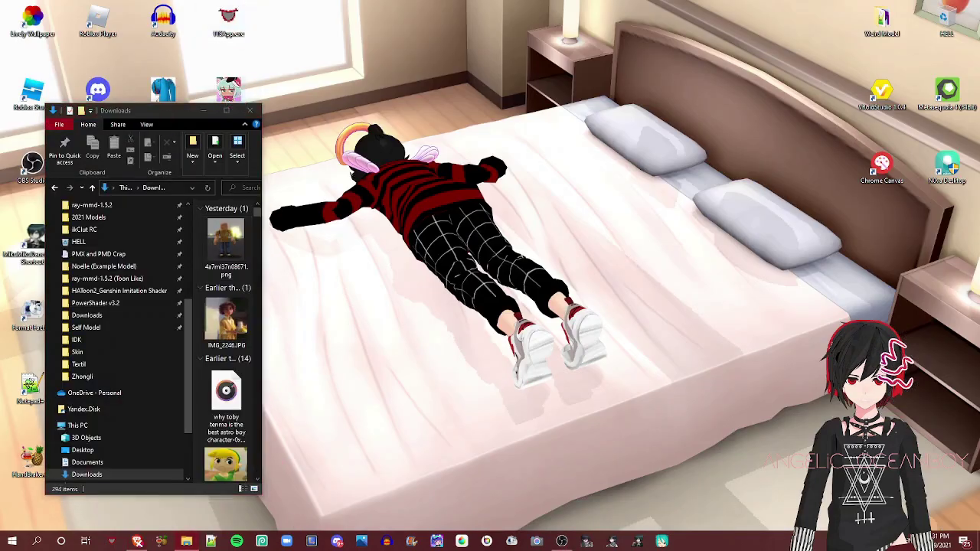
{"action": "key", "text": "super+e"}
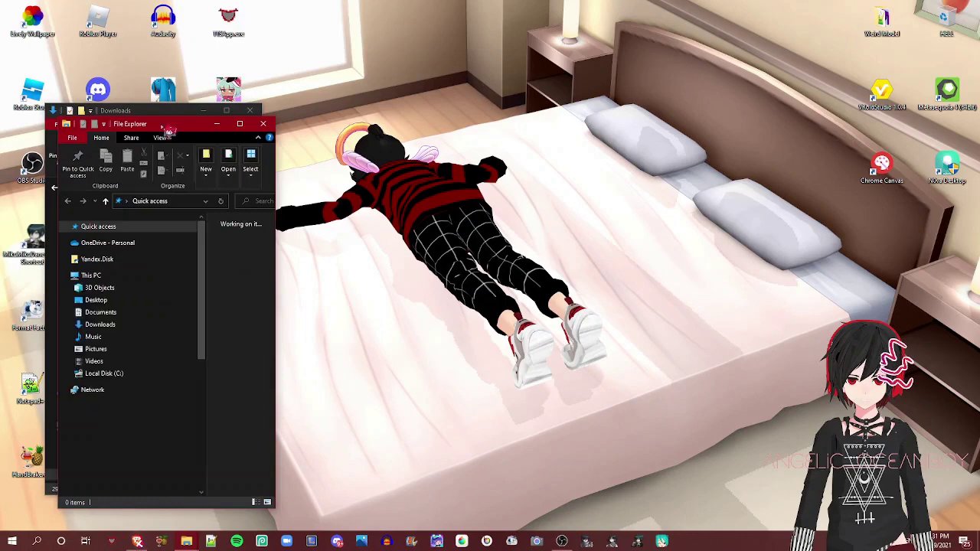
Step: Return to the Baby Doll Dress page in the browser and save its zip file to the Downloads folder
{"action": "left_click", "coordinate": [133, 538]}
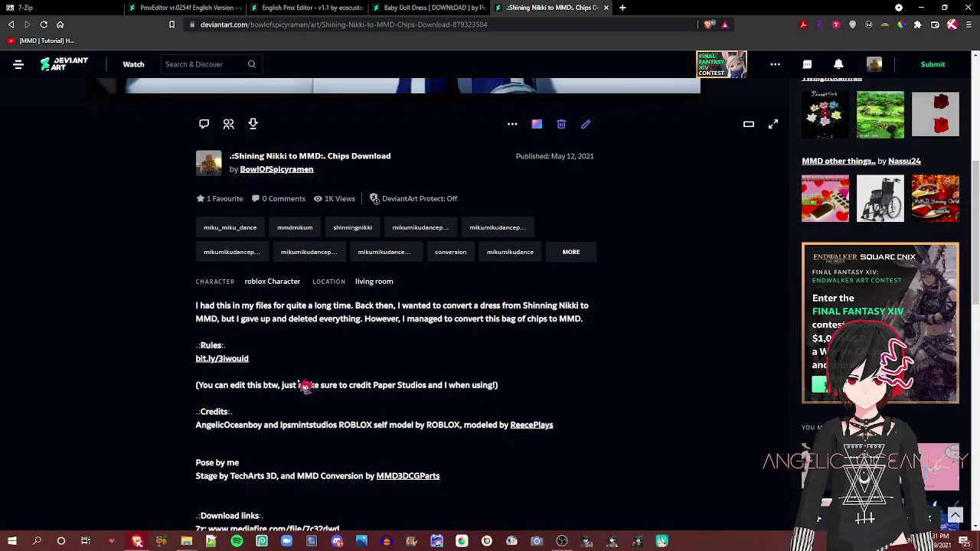
{"action": "left_click", "coordinate": [430, 8]}
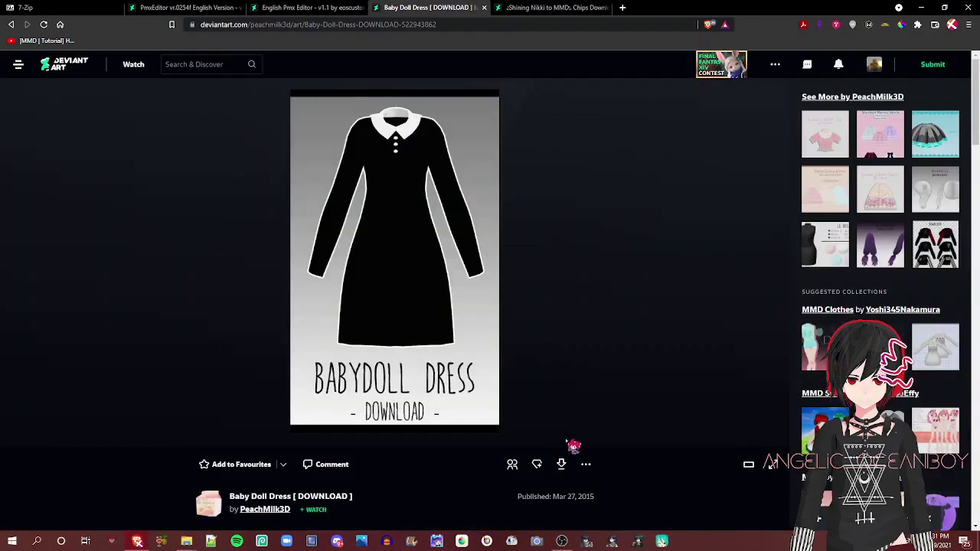
{"action": "scroll", "coordinate": [574, 448], "scroll_direction": "down", "scroll_amount": 5}
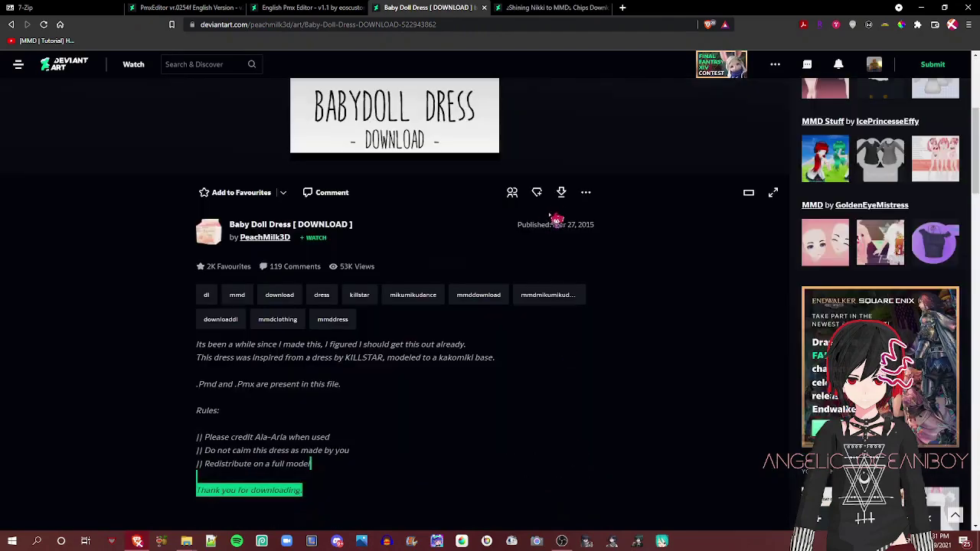
{"action": "left_click", "coordinate": [557, 202]}
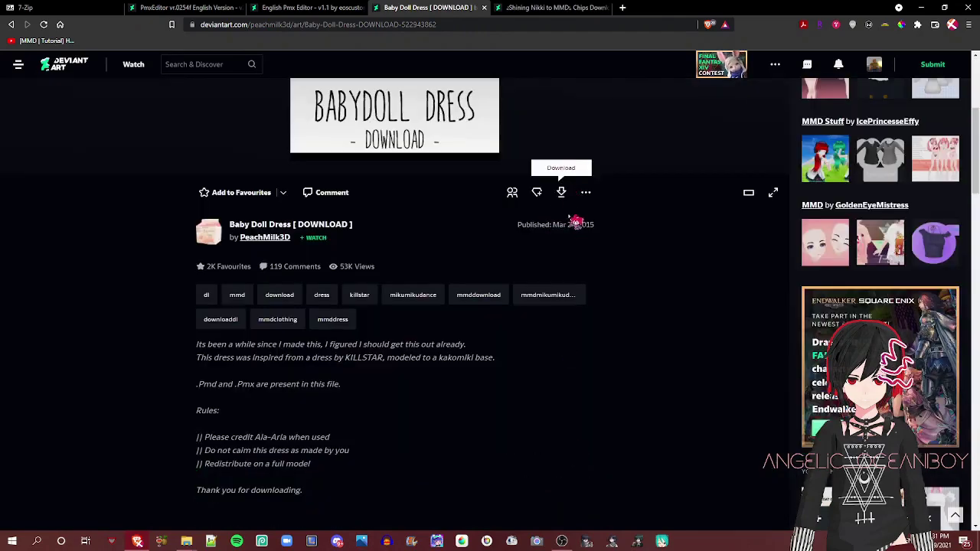
{"action": "scroll", "coordinate": [595, 335], "scroll_direction": "up", "scroll_amount": 5}
{"action": "scroll", "coordinate": [580, 428], "scroll_direction": "down", "scroll_amount": 1}
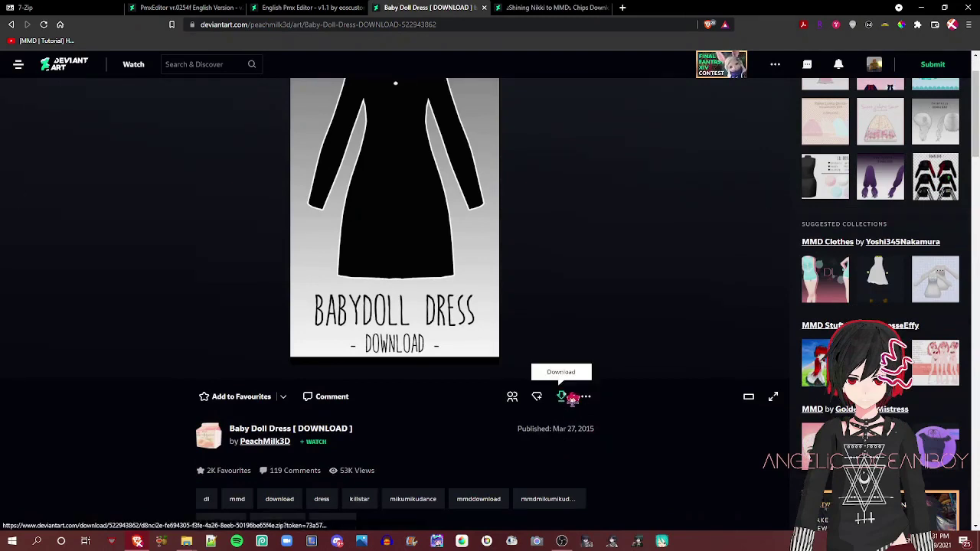
{"action": "left_click", "coordinate": [572, 399]}
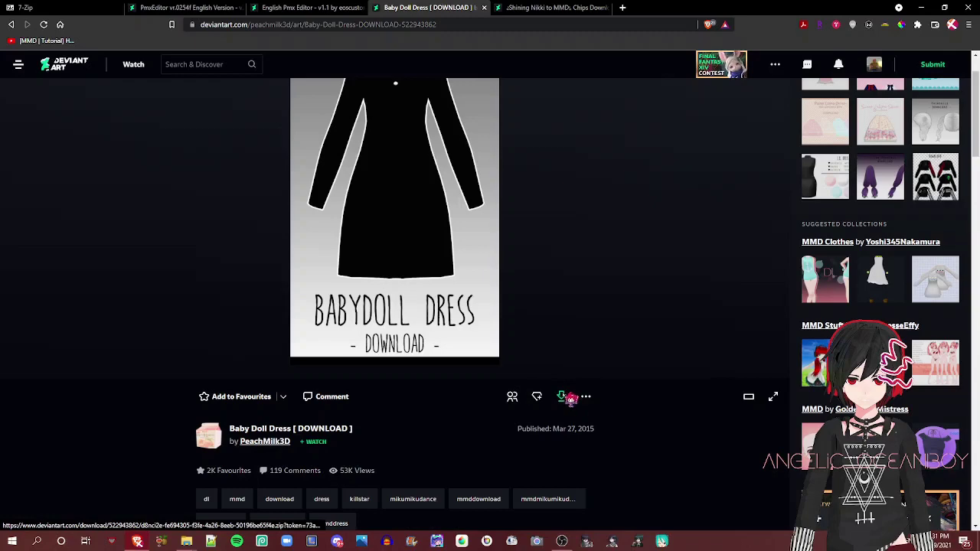
{"action": "scroll", "coordinate": [314, 444], "scroll_direction": "down", "scroll_amount": 2}
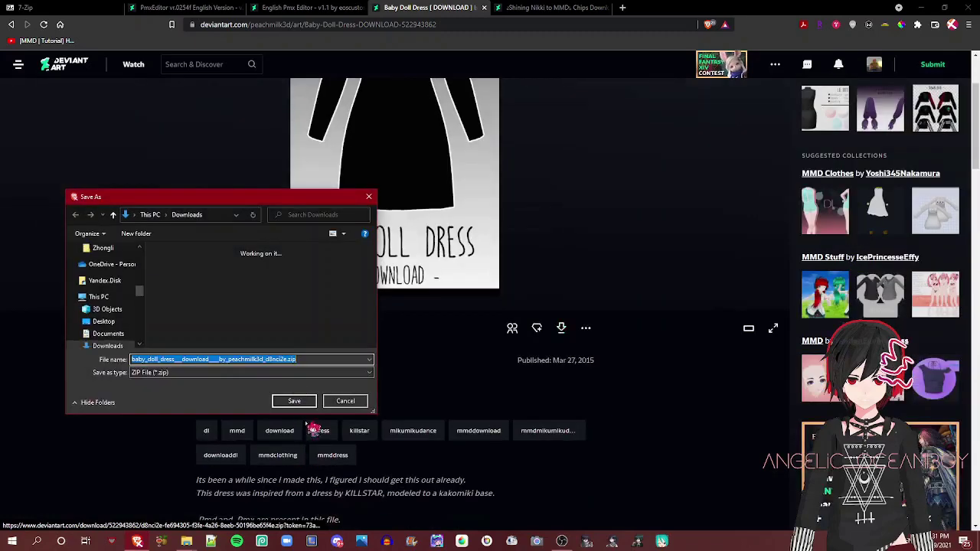
{"action": "left_click", "coordinate": [292, 401]}
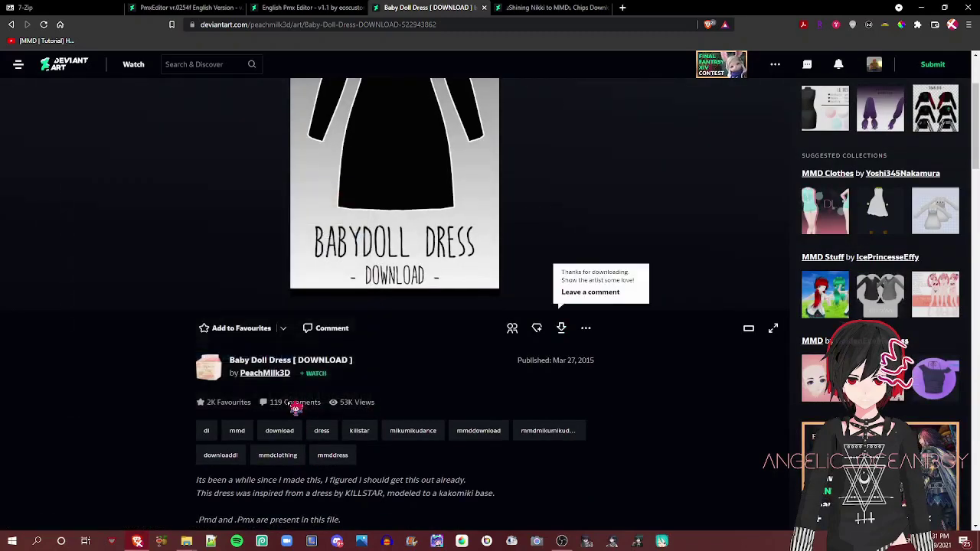
Step: Show the downloaded Baby Doll Dress zip file in its Downloads folder
{"action": "scroll", "coordinate": [44, 483], "scroll_direction": "down", "scroll_amount": 1}
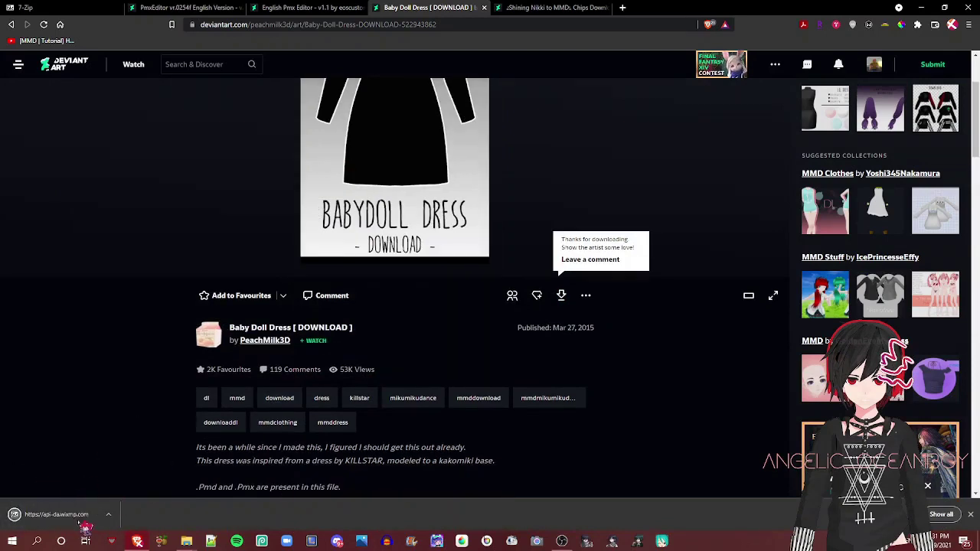
{"action": "left_click", "coordinate": [35, 523]}
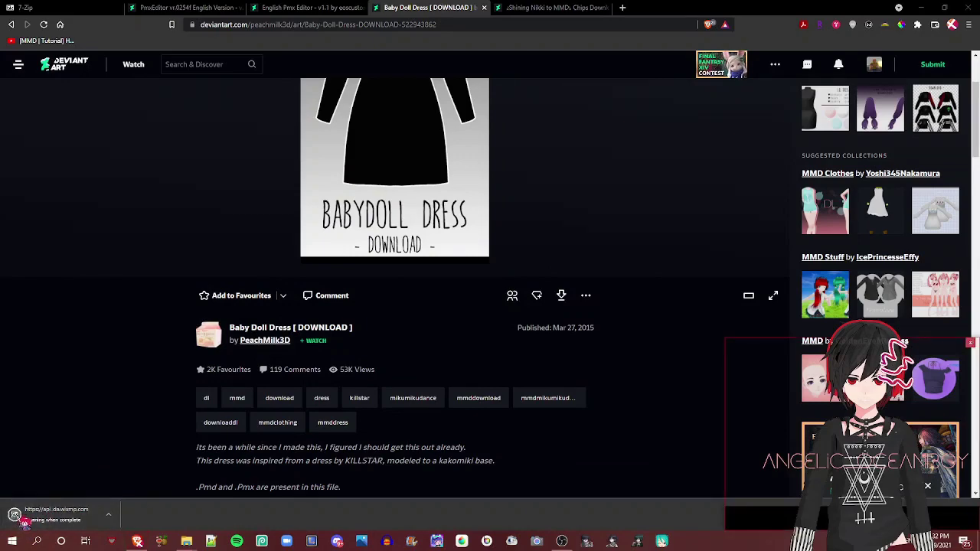
{"action": "key", "text": "super+d"}
{"action": "key", "text": "super+d"}
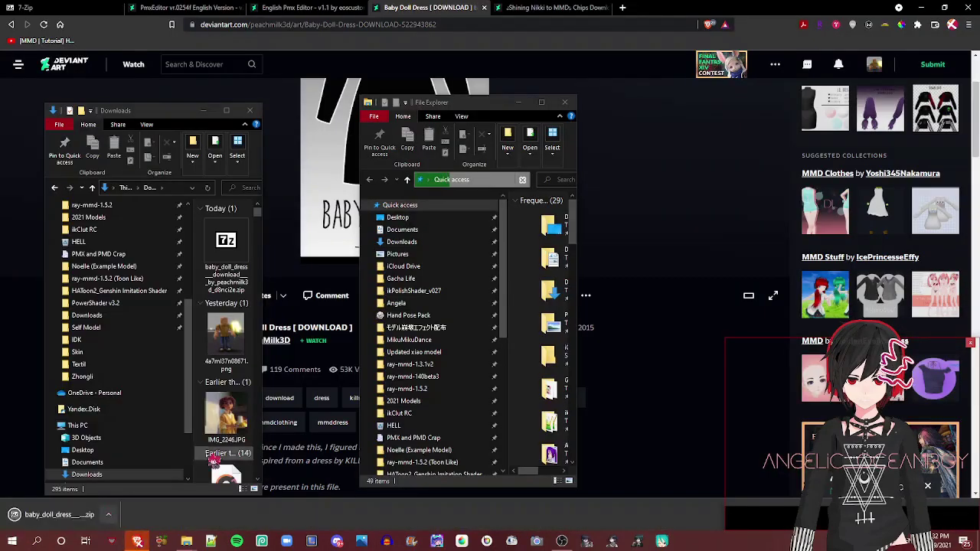
{"action": "left_click", "coordinate": [90, 511]}
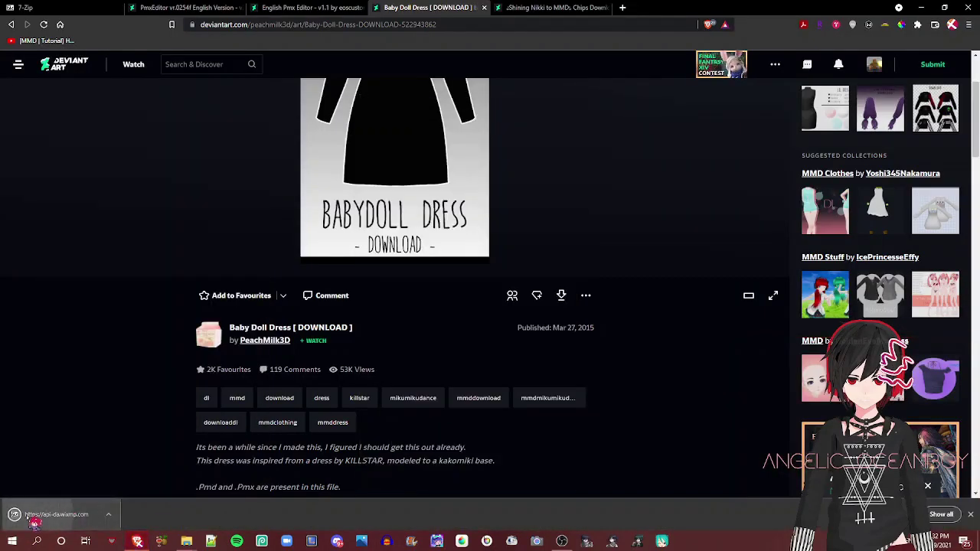
{"action": "left_click", "coordinate": [109, 516]}
{"action": "left_click", "coordinate": [131, 450]}
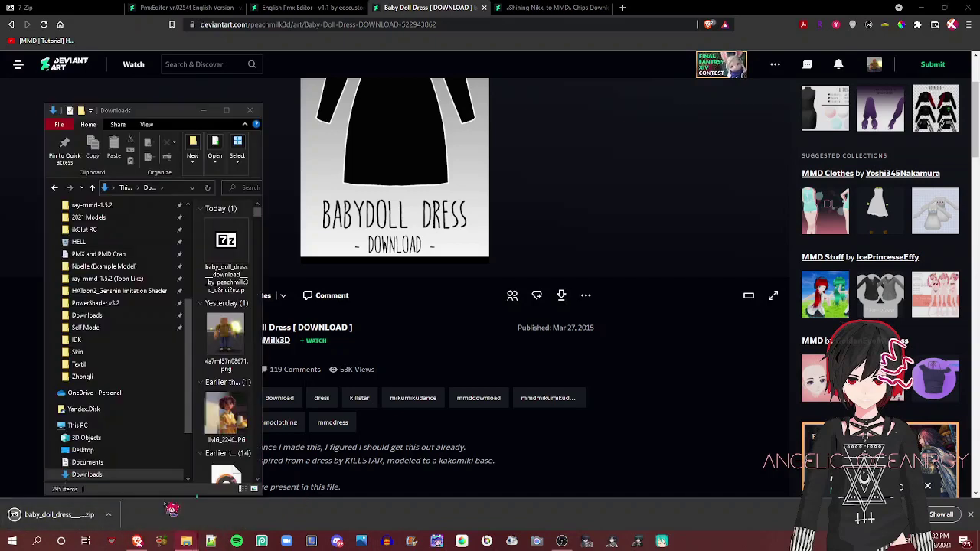
Step: Open the Baby Doll Dress zip in 7-Zip, minimize the Downloads window, and select the Baby Doll Dress folder in the archive
{"action": "left_click", "coordinate": [218, 256]}
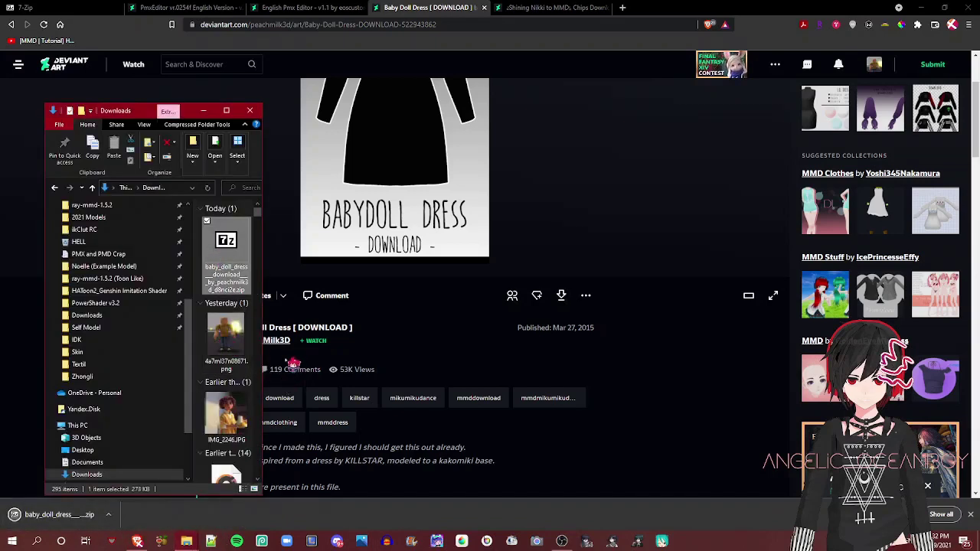
{"action": "mouse_move", "coordinate": [288, 369]}
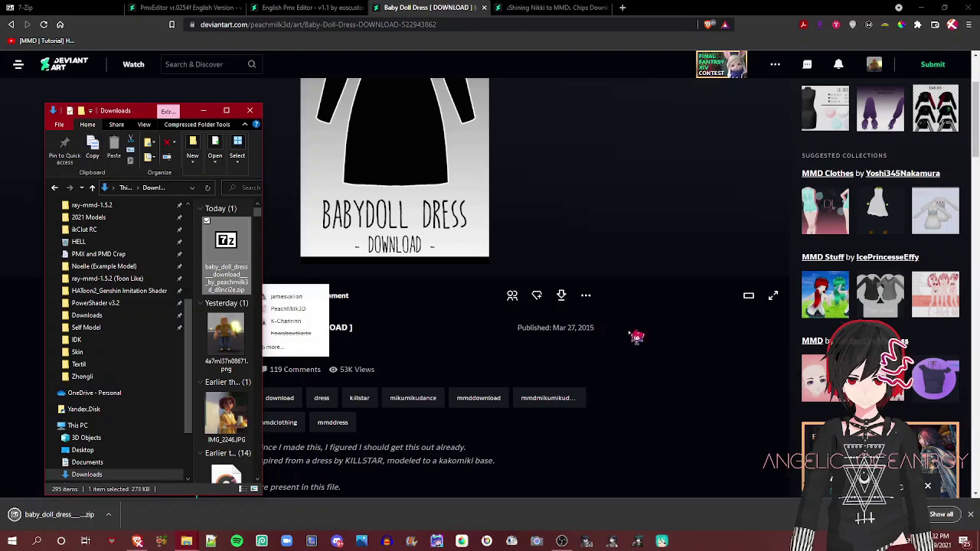
{"action": "double_click", "coordinate": [219, 260]}
{"action": "left_click", "coordinate": [203, 110]}
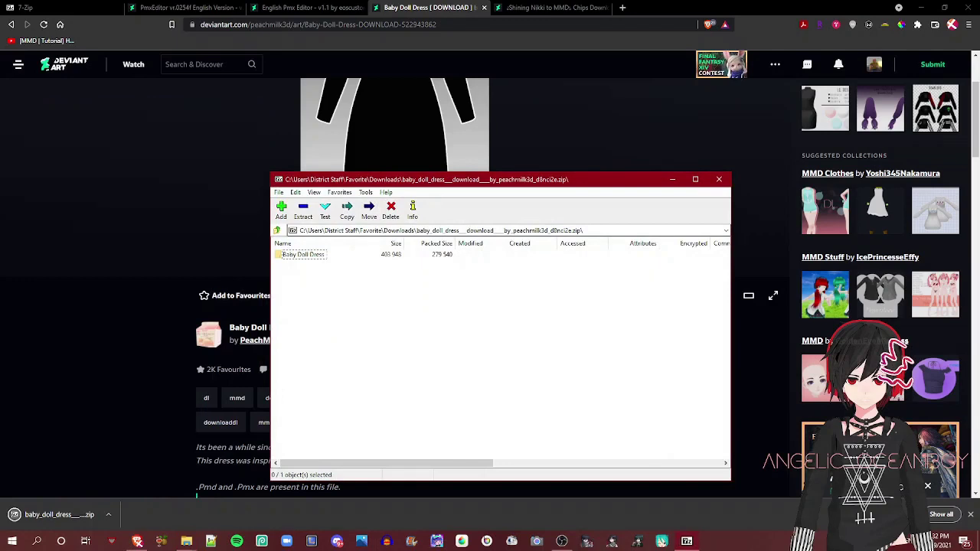
{"action": "left_click", "coordinate": [325, 255]}
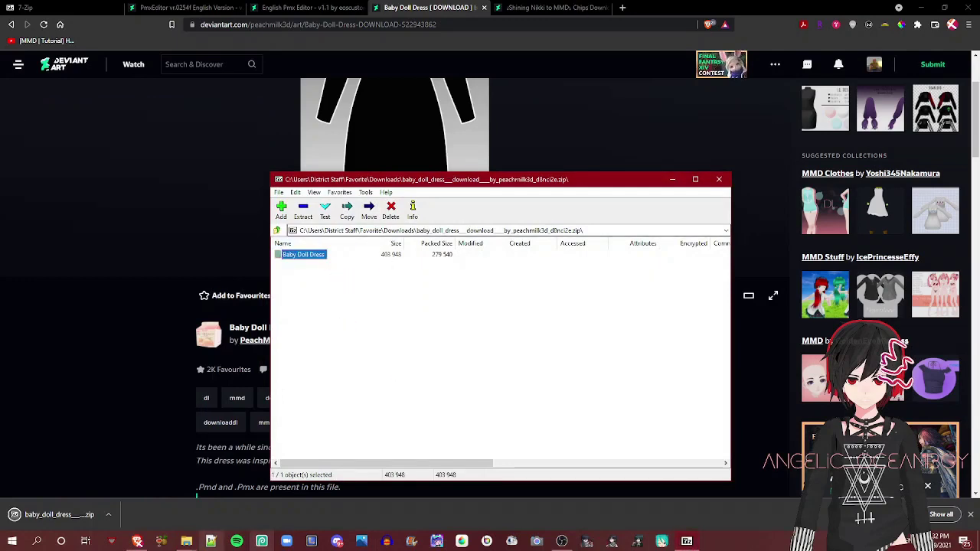
Step: Bring back File Explorer, open the PMX and PMD Crap folder under Pictures, and maximize its window
{"action": "left_click", "coordinate": [187, 541]}
{"action": "left_click", "coordinate": [164, 496]}
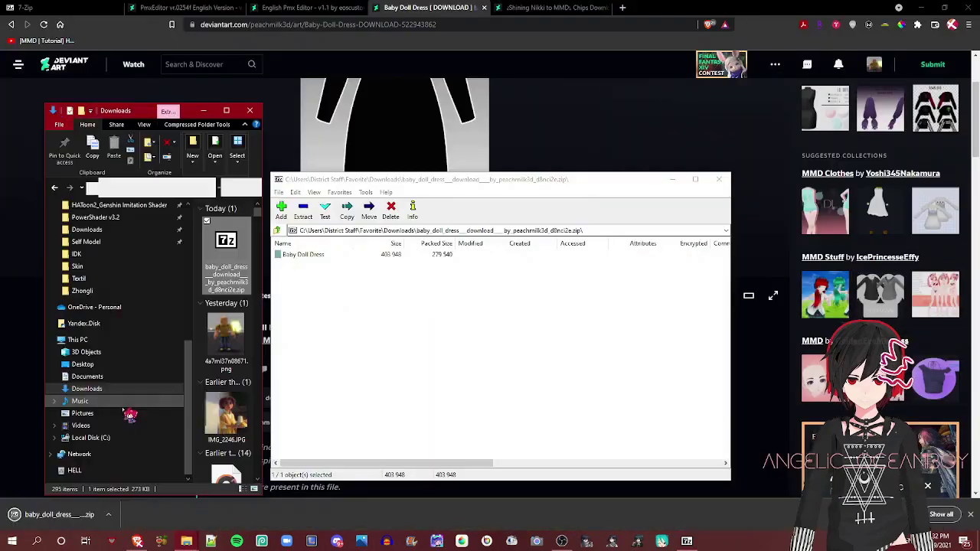
{"action": "left_click", "coordinate": [58, 413]}
{"action": "scroll", "coordinate": [63, 417], "scroll_direction": "down", "scroll_amount": 7}
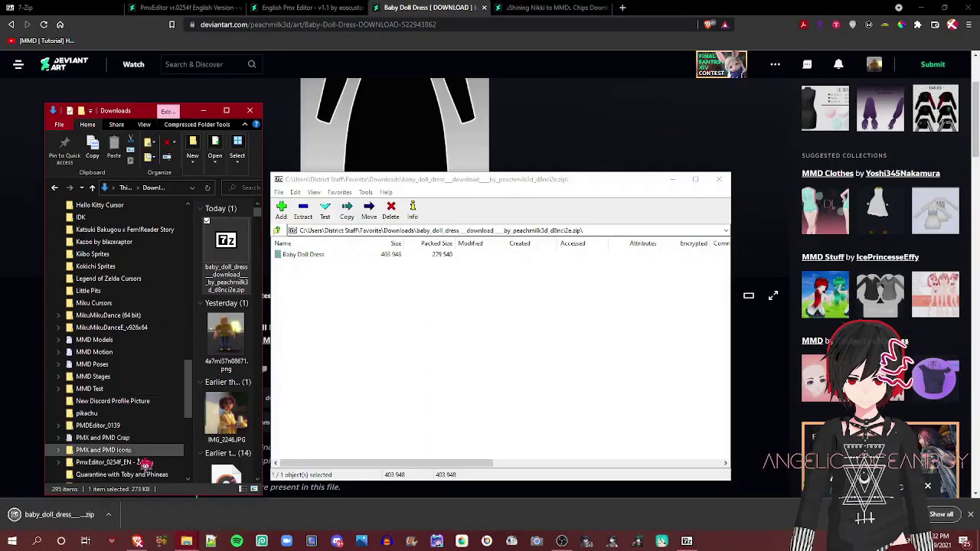
{"action": "left_click", "coordinate": [122, 437]}
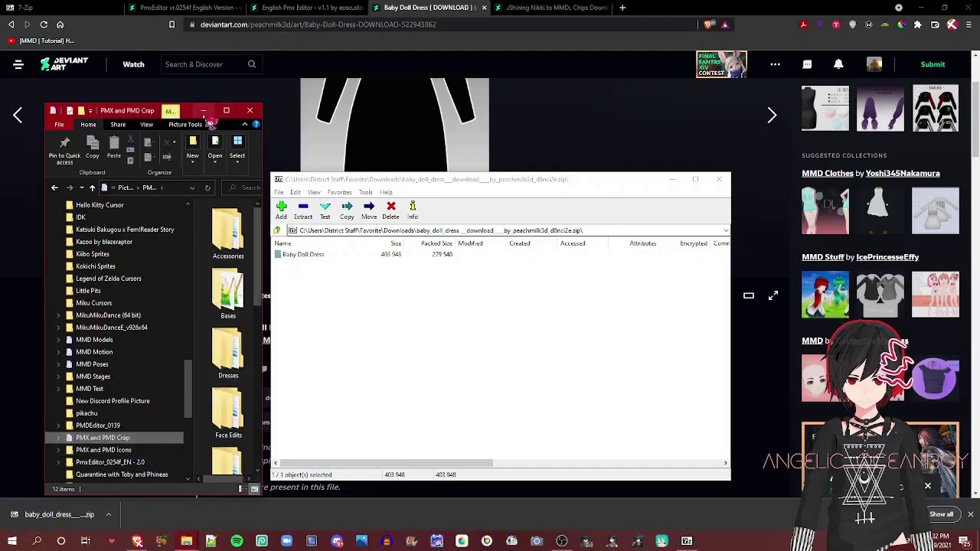
{"action": "left_click", "coordinate": [226, 111]}
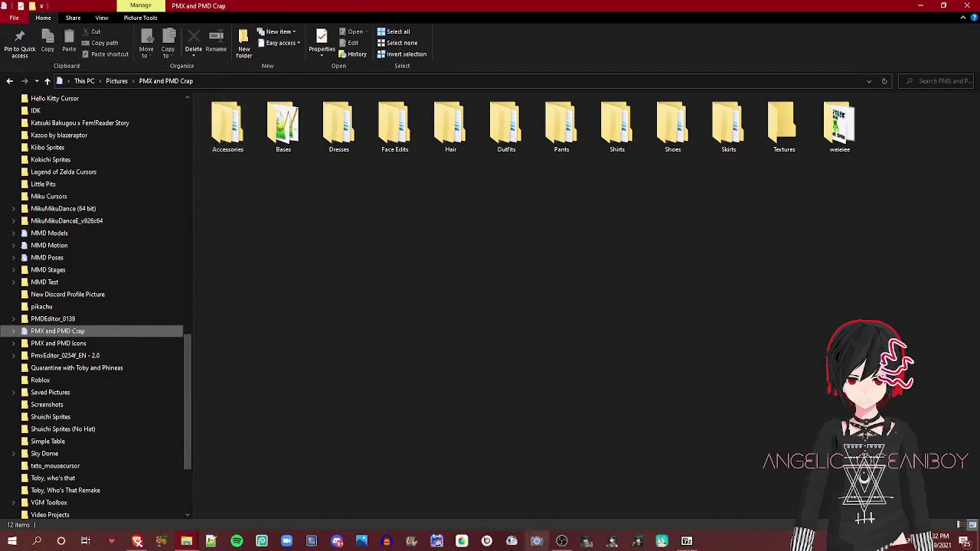
Step: Copy the Baby Doll Dress folder from the archive into the Dresses folder and close the archive window
{"action": "left_click", "coordinate": [686, 541]}
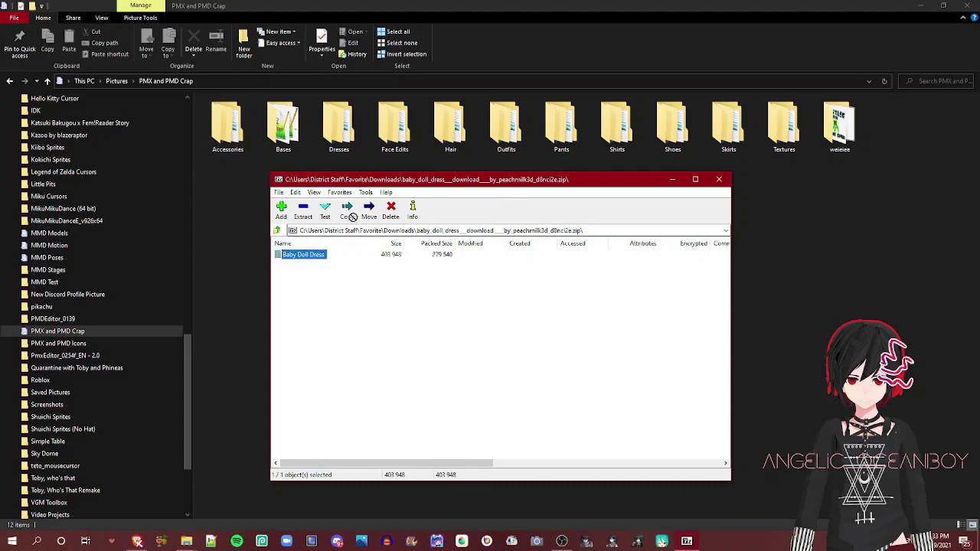
{"action": "left_click_drag", "start_coordinate": [325, 415], "coordinate": [341, 124]}
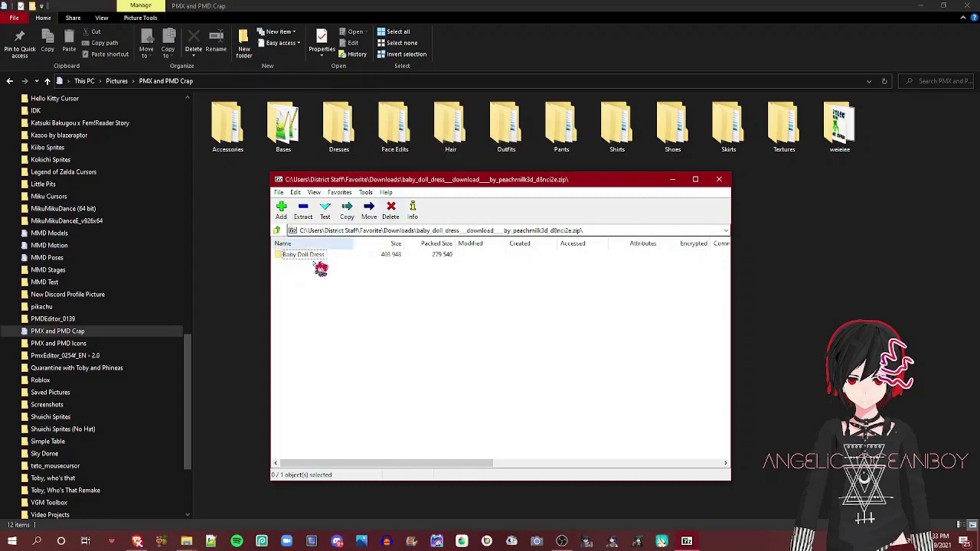
{"action": "left_click_drag", "start_coordinate": [316, 255], "coordinate": [320, 257]}
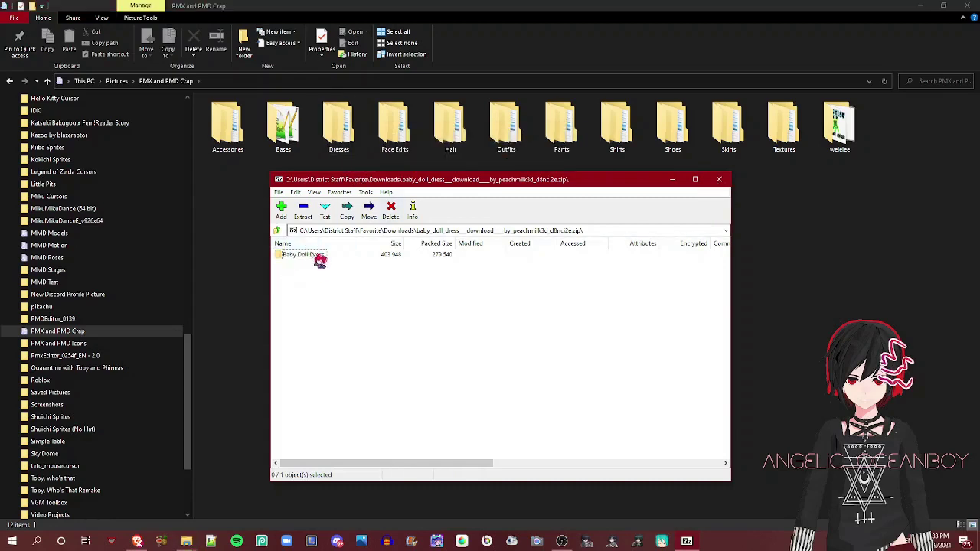
{"action": "left_click", "coordinate": [305, 211]}
{"action": "left_click", "coordinate": [609, 198]}
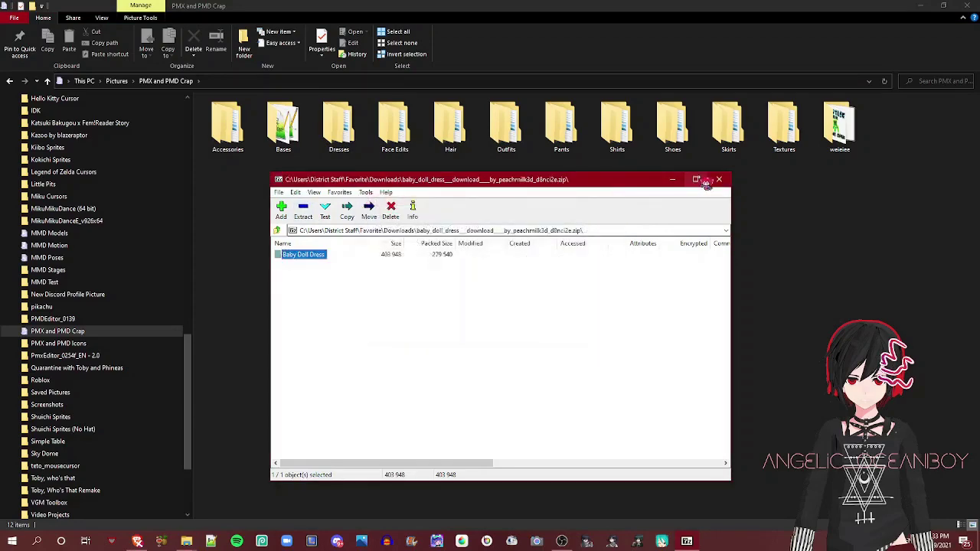
{"action": "left_click", "coordinate": [718, 179]}
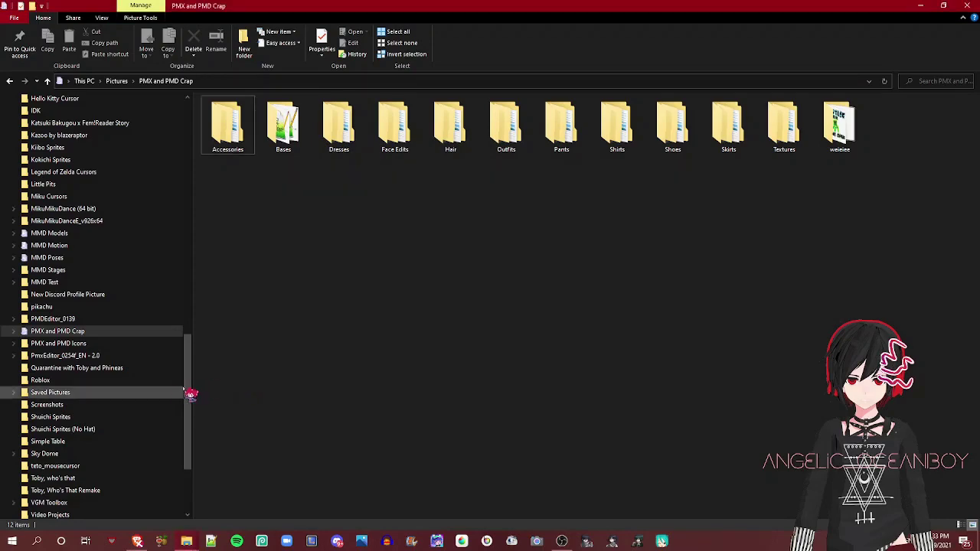
Step: Restore the PMX and PMD Crap window to its smaller size and open a second File Explorer window beside it
{"action": "left_click_drag", "start_coordinate": [187, 388], "coordinate": [188, 337]}
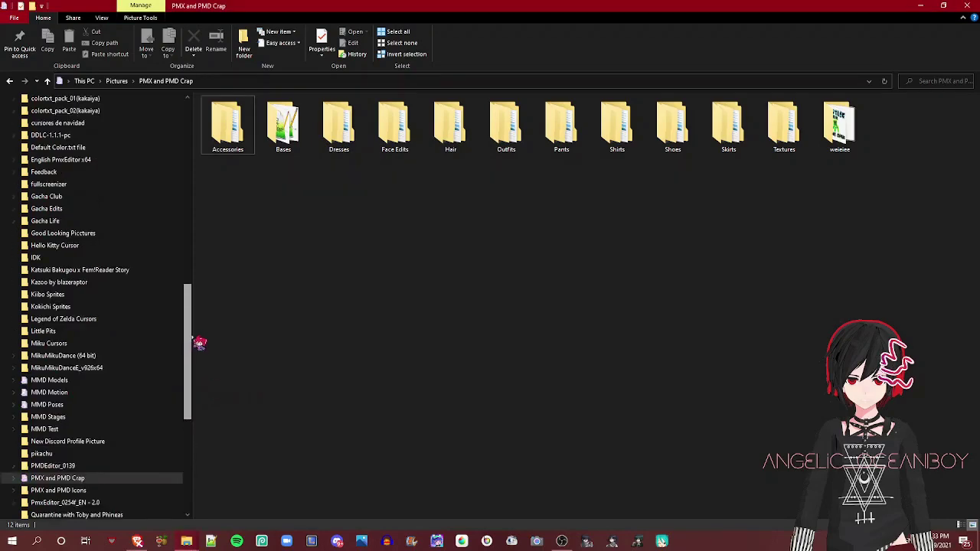
{"action": "left_click", "coordinate": [943, 5]}
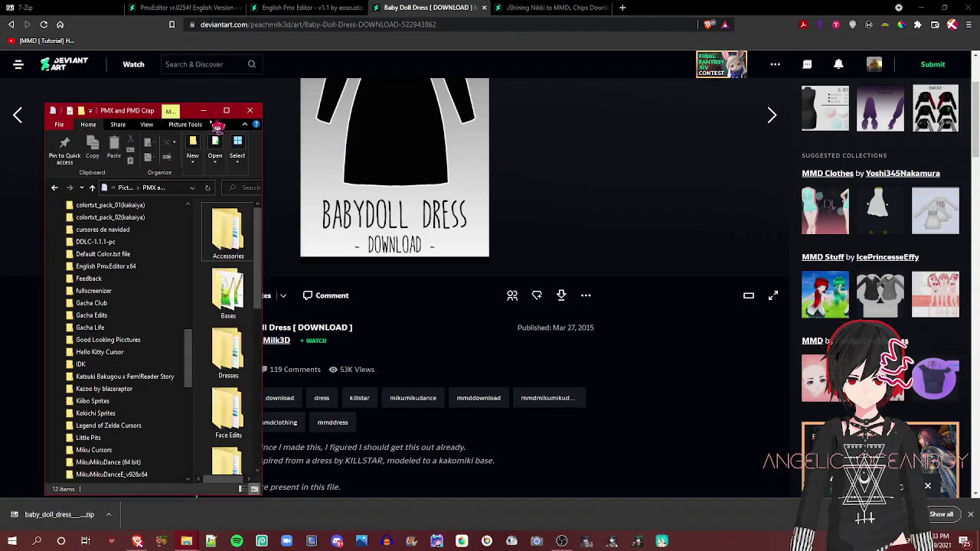
{"action": "middle_click", "coordinate": [186, 541]}
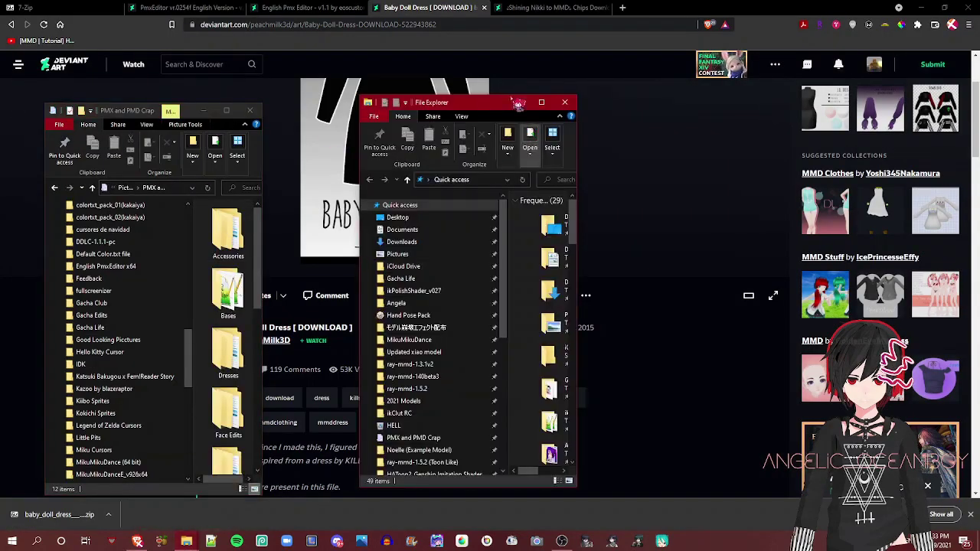
{"action": "left_click_drag", "start_coordinate": [494, 113], "coordinate": [513, 114]}
{"action": "left_click_drag", "start_coordinate": [151, 114], "coordinate": [234, 110]}
Step: Show the desktop, dismiss the McAfee notification, and place the two File Explorer windows side by side on it
{"action": "key", "text": "super+d"}
{"action": "mouse_move", "coordinate": [189, 544]}
{"action": "left_click", "coordinate": [212, 496]}
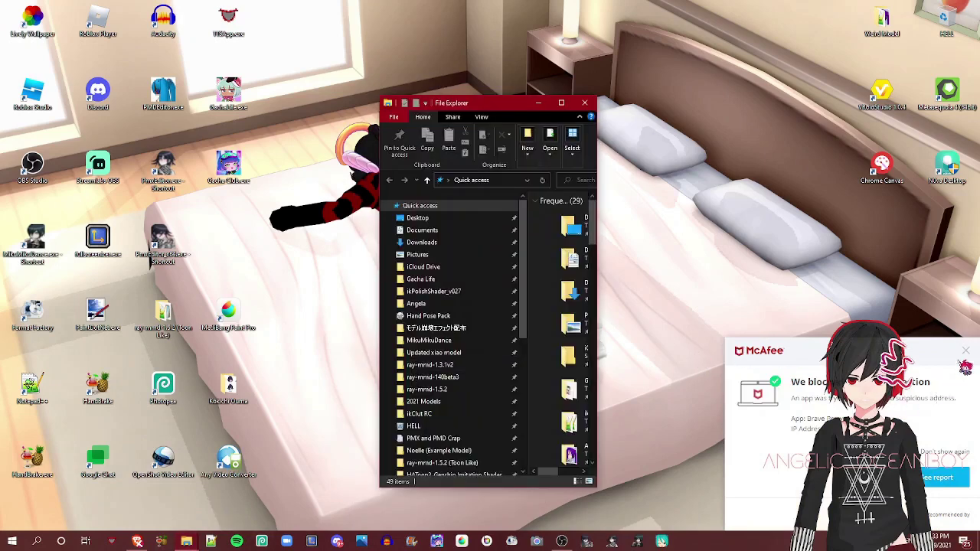
{"action": "left_click", "coordinate": [965, 349]}
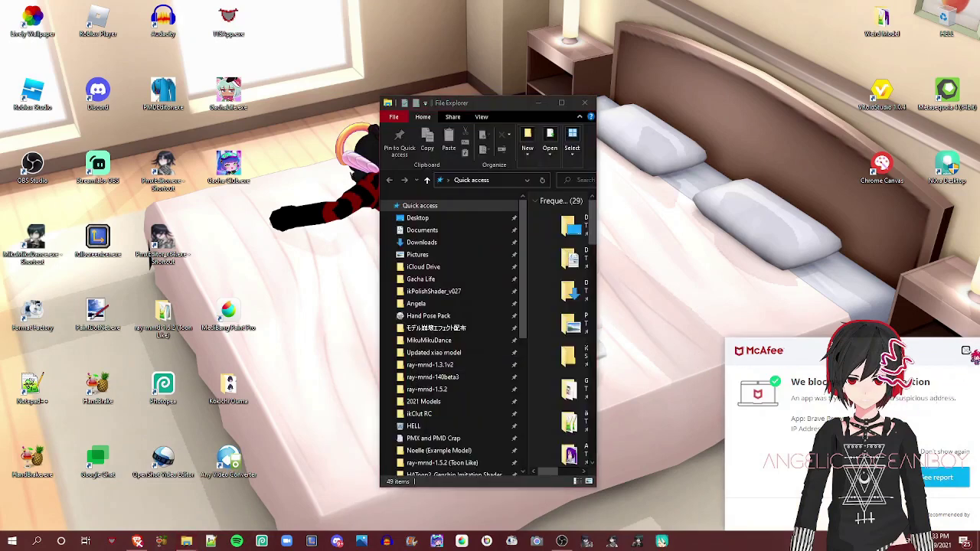
{"action": "mouse_move", "coordinate": [186, 542]}
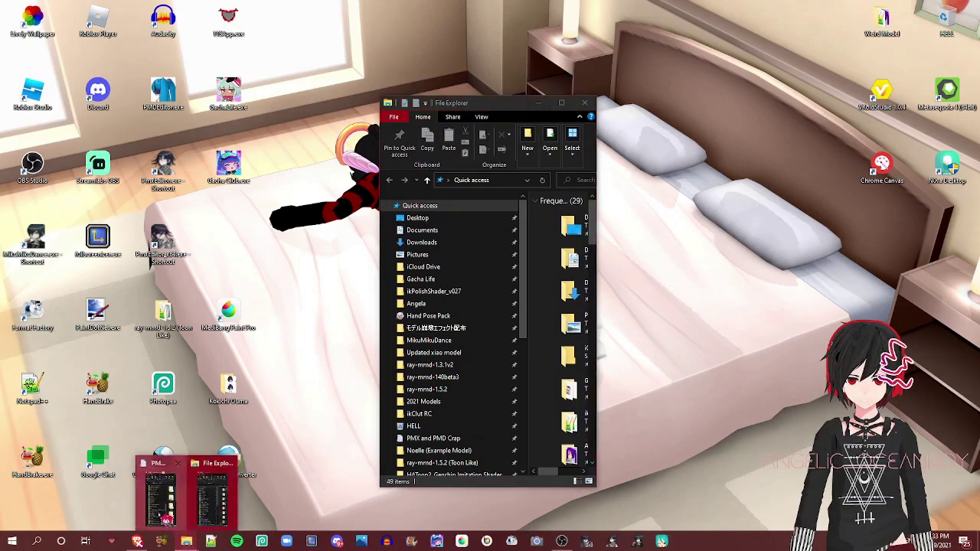
{"action": "left_click", "coordinate": [163, 509]}
{"action": "left_click_drag", "start_coordinate": [384, 98], "coordinate": [510, 93]}
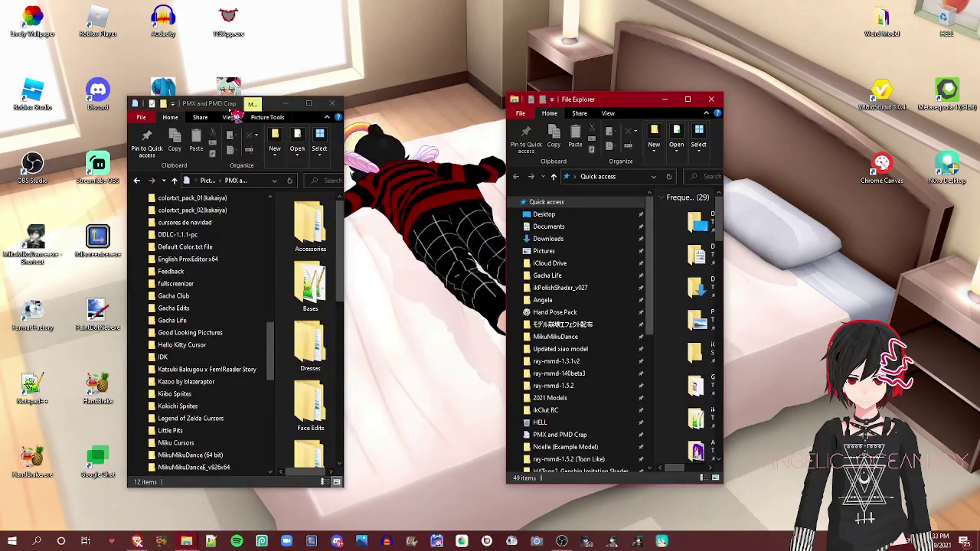
{"action": "left_click_drag", "start_coordinate": [229, 105], "coordinate": [360, 93]}
Step: Open MikuMikuDance's 2021 Models folder in the second File Explorer window by way of the Self Model folder
{"action": "scroll", "coordinate": [603, 361], "scroll_direction": "down", "scroll_amount": 4}
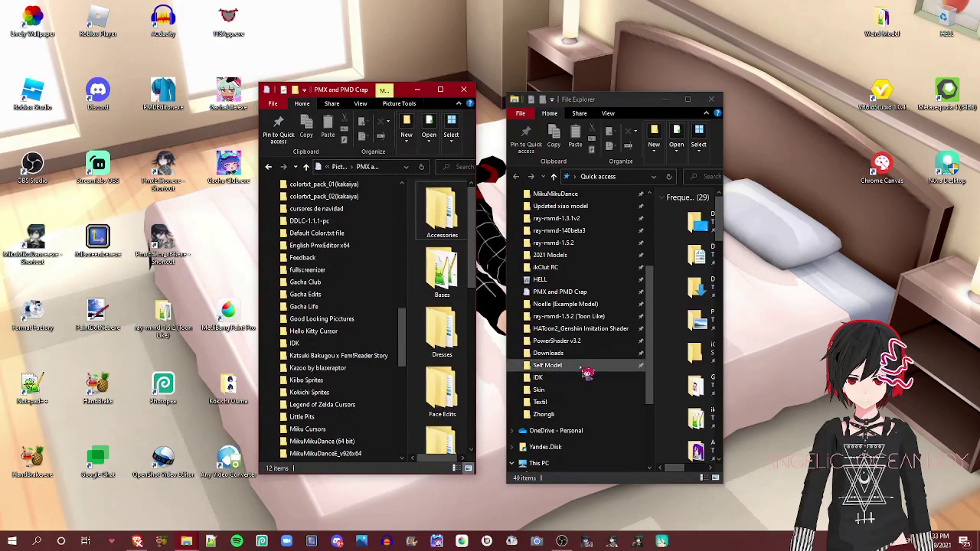
{"action": "left_click", "coordinate": [584, 367]}
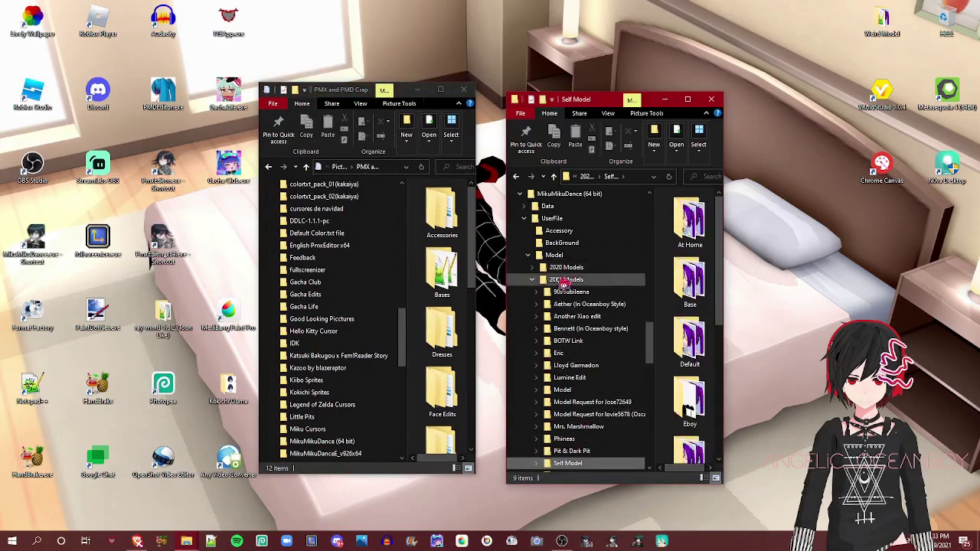
{"action": "left_click", "coordinate": [565, 279]}
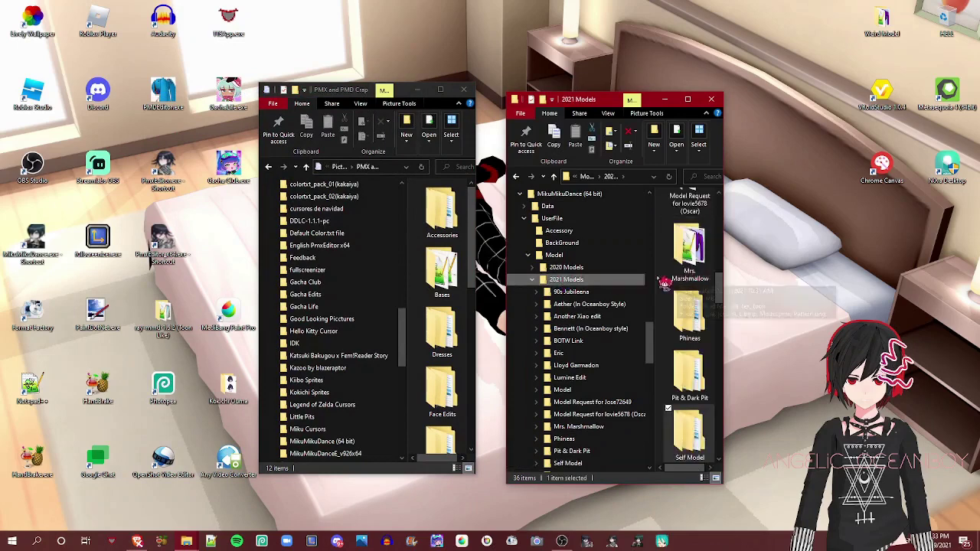
Step: Create a new folder in 2021 Models, try to name it Model, and decline merging it with the existing folder
{"action": "right_click", "coordinate": [659, 279]}
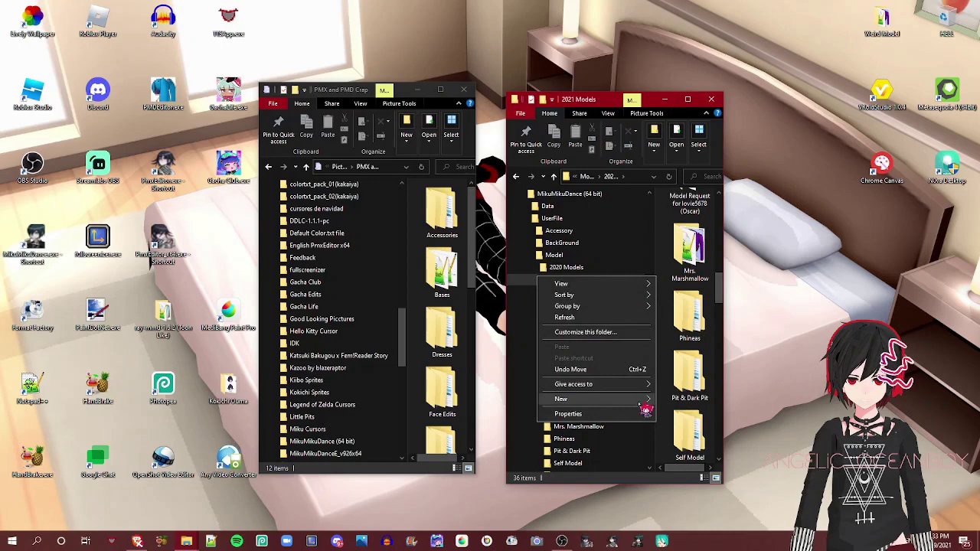
{"action": "mouse_move", "coordinate": [647, 402]}
{"action": "left_click", "coordinate": [678, 399]}
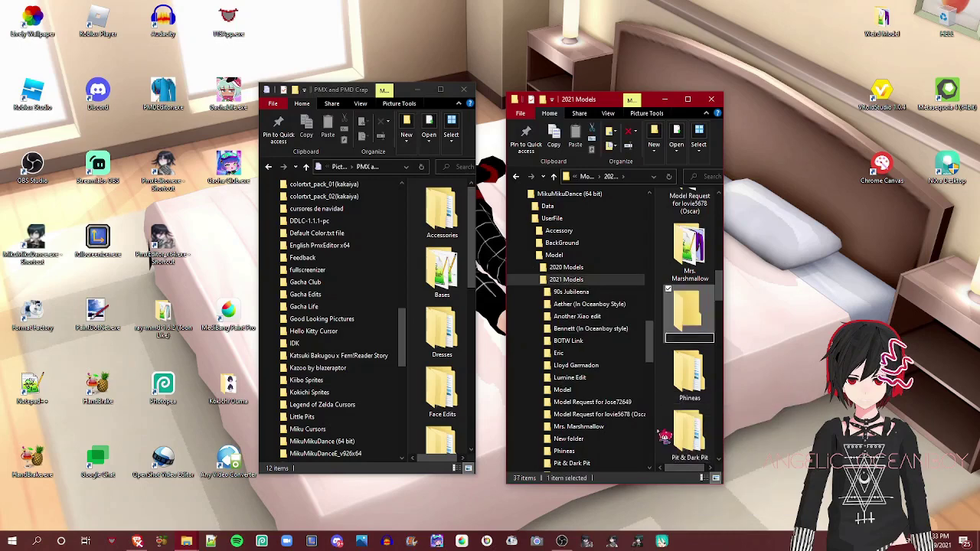
{"action": "type", "text": "Model"}
{"action": "key", "text": "Return"}
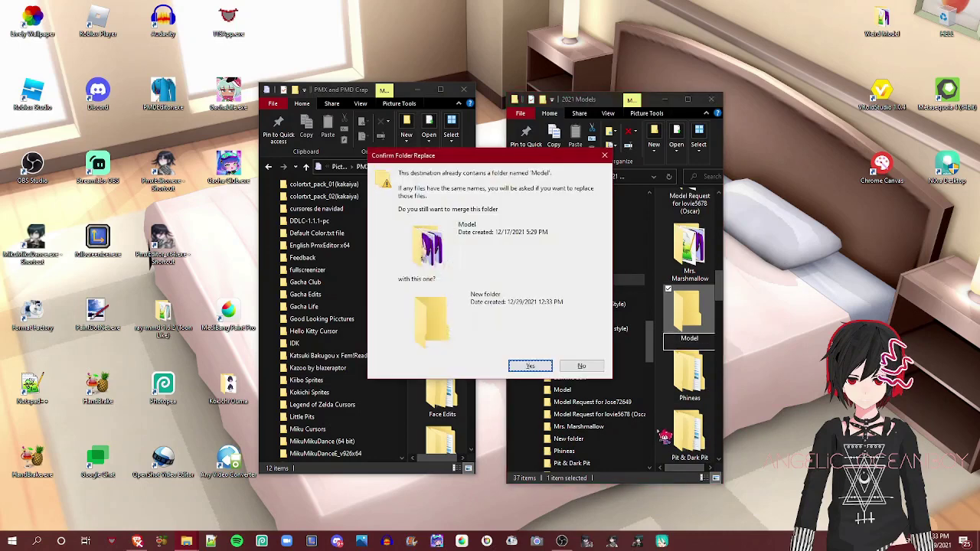
{"action": "left_click", "coordinate": [584, 365]}
Step: Rename the new folder in 2021 Models as "Model created for the sake of this tutorial" and open it
{"action": "right_click", "coordinate": [705, 340]}
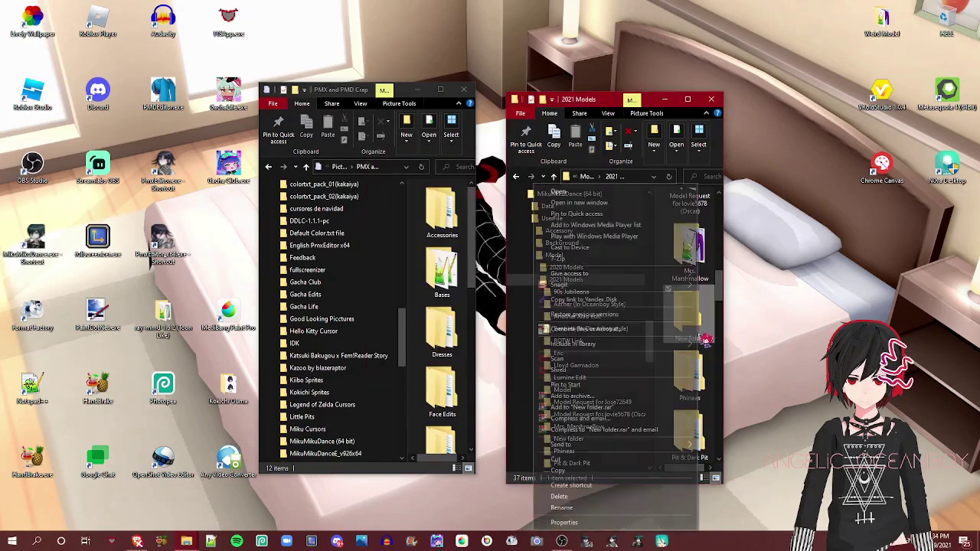
{"action": "left_click", "coordinate": [574, 509]}
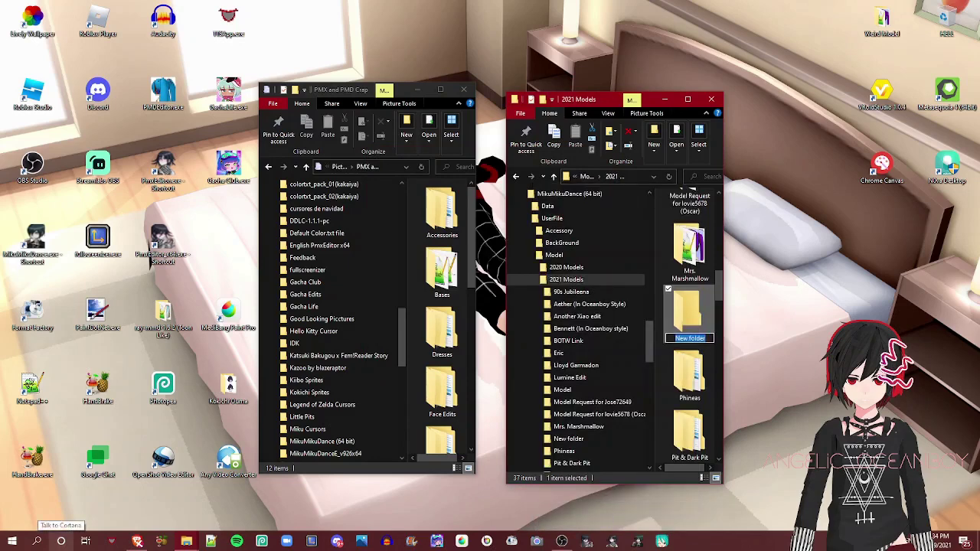
{"action": "type", "text": "Model created for"}
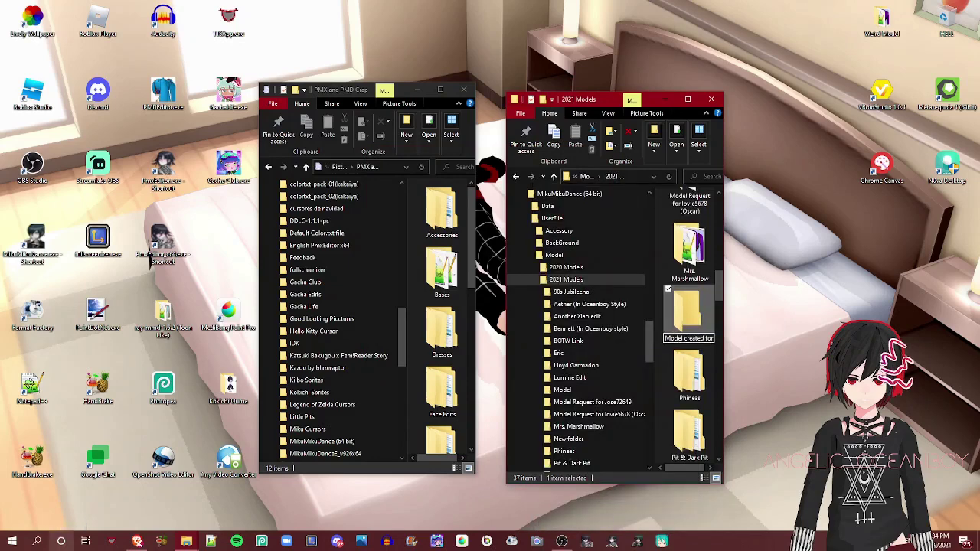
{"action": "type", "text": " the sake of this tutorial"}
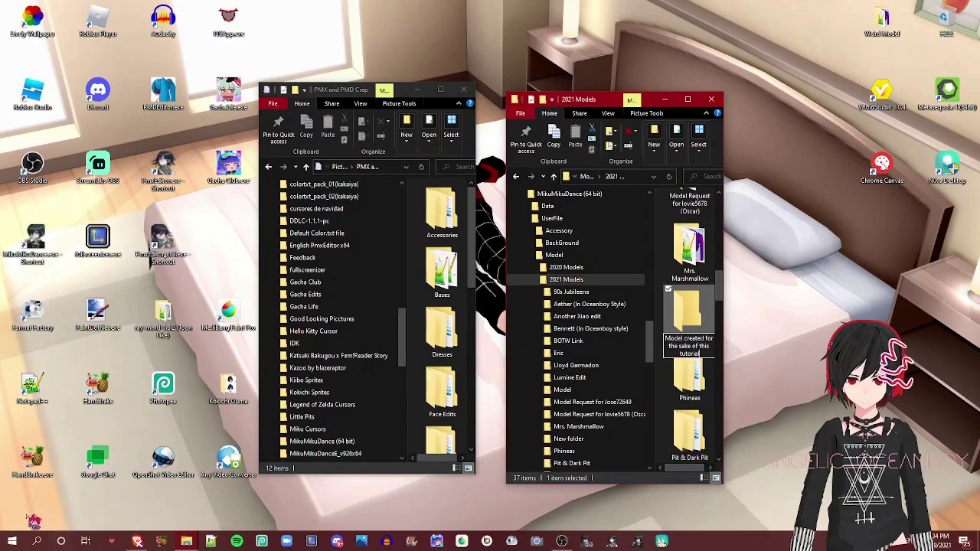
{"action": "key", "text": "Return"}
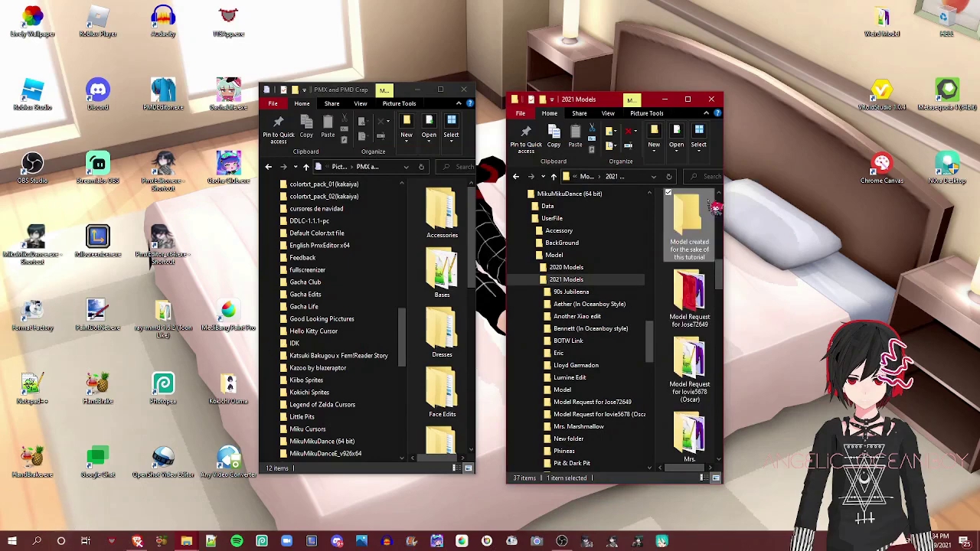
{"action": "double_click", "coordinate": [693, 251]}
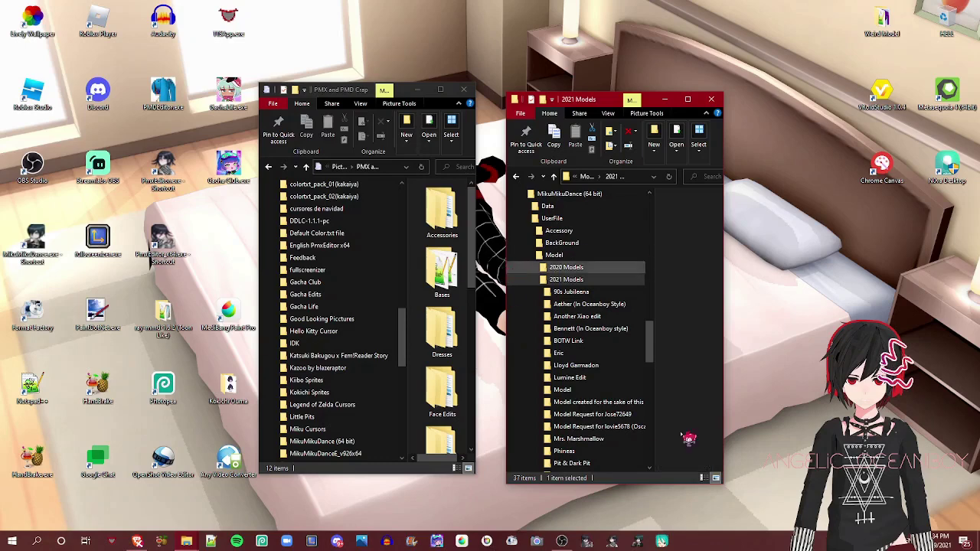
{"action": "scroll", "coordinate": [640, 393], "scroll_direction": "down", "scroll_amount": 2}
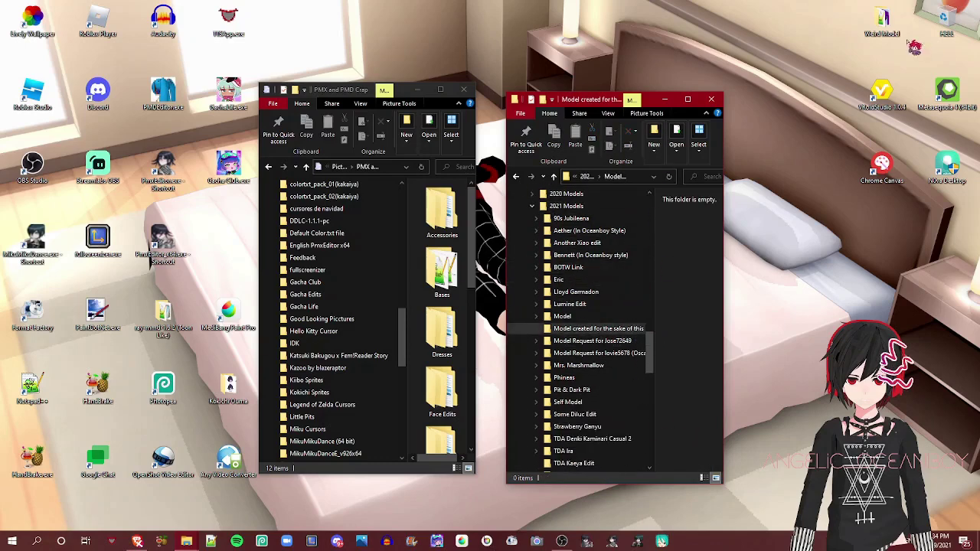
Step: Open the Bases folder in the PMX and PMD Crap window and look inside the Sylised Cham Base Edit folder
{"action": "left_click", "coordinate": [458, 299]}
{"action": "double_click", "coordinate": [458, 299]}
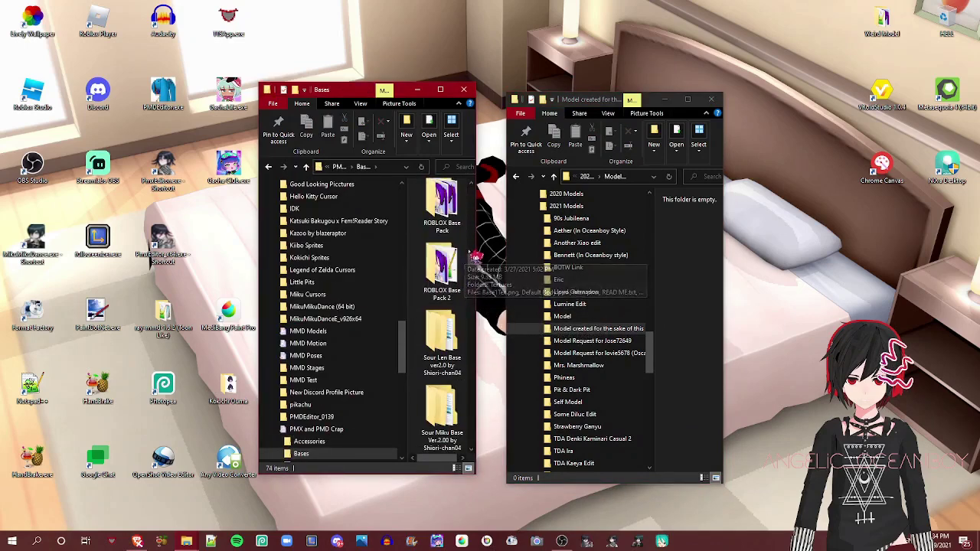
{"action": "left_click_drag", "start_coordinate": [472, 263], "coordinate": [485, 193]}
{"action": "scroll", "coordinate": [441, 222], "scroll_direction": "down", "scroll_amount": 14}
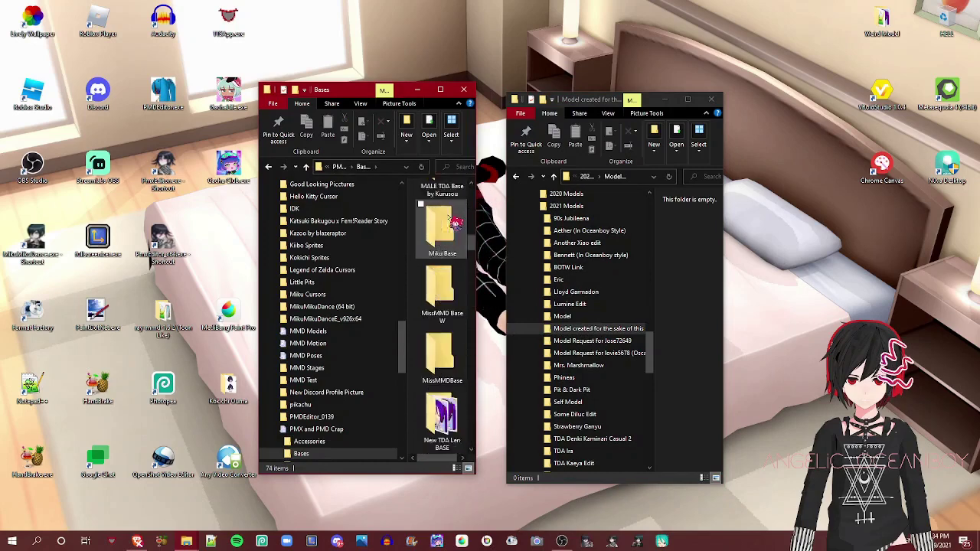
{"action": "left_click", "coordinate": [444, 257]}
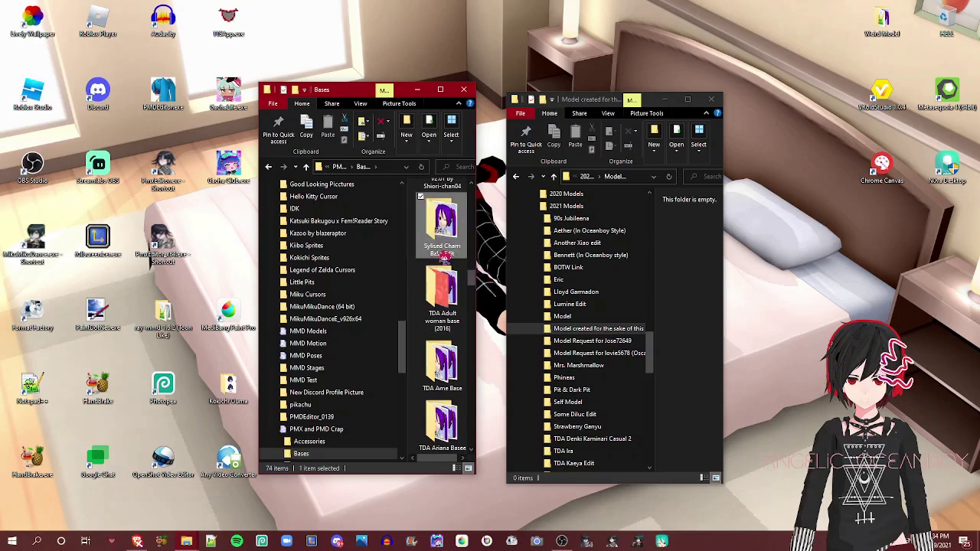
{"action": "double_click", "coordinate": [444, 257]}
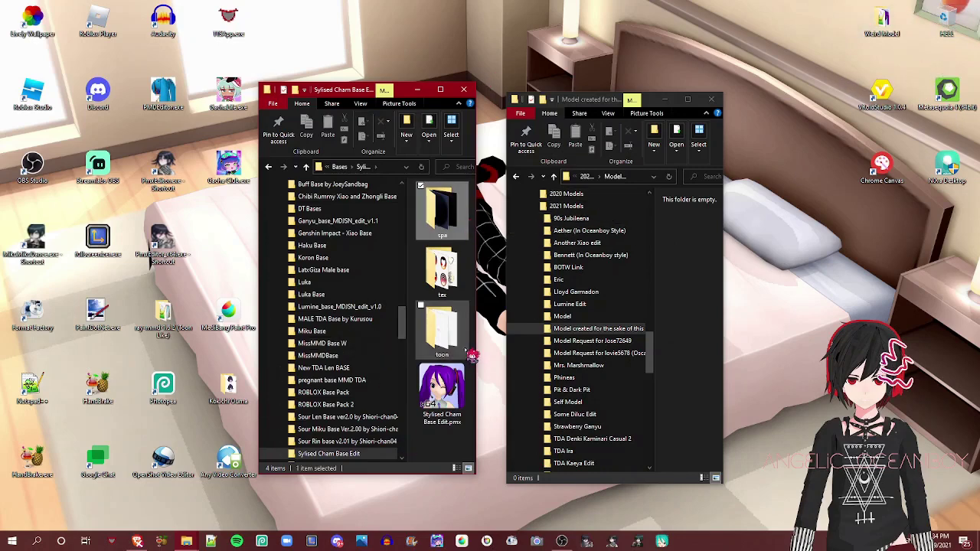
{"action": "left_click", "coordinate": [448, 218]}
{"action": "scroll", "coordinate": [338, 344], "scroll_direction": "down", "scroll_amount": 3}
{"action": "scroll", "coordinate": [338, 343], "scroll_direction": "up", "scroll_amount": 2}
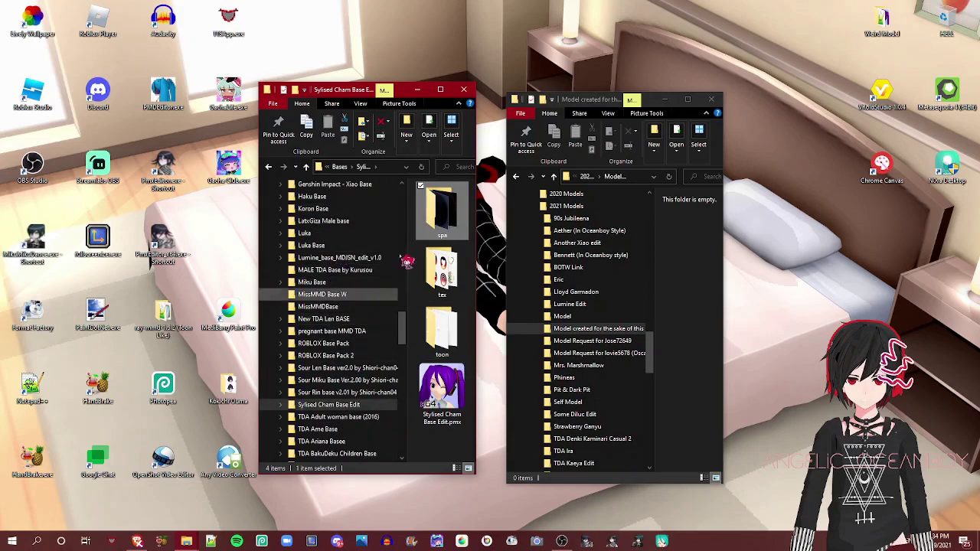
Step: Browse the other base folders for a suitable model, checking Tda Luka Base and TDA Shinobu Kochi Base
{"action": "scroll", "coordinate": [352, 341], "scroll_direction": "down", "scroll_amount": 10}
{"action": "scroll", "coordinate": [357, 343], "scroll_direction": "down", "scroll_amount": 5}
{"action": "scroll", "coordinate": [356, 343], "scroll_direction": "up", "scroll_amount": 3}
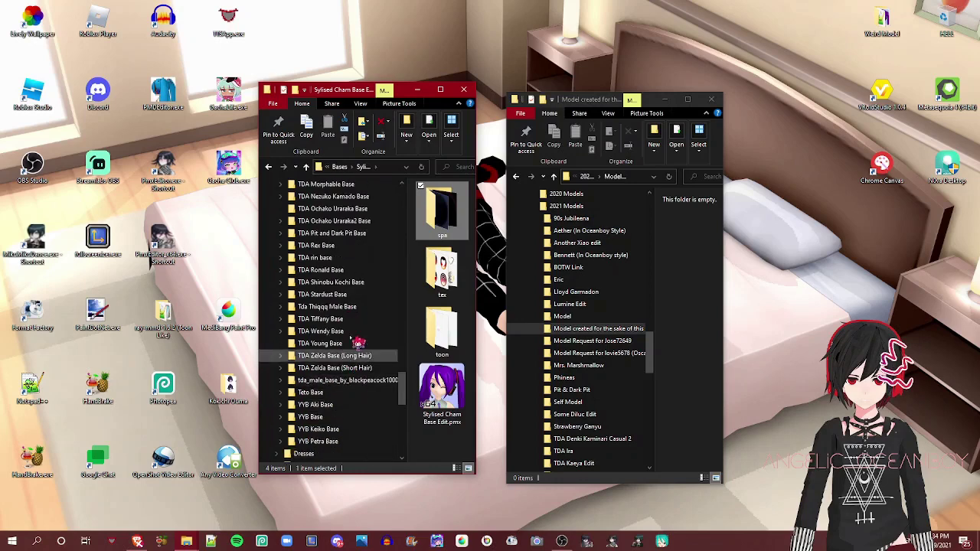
{"action": "scroll", "coordinate": [349, 333], "scroll_direction": "down", "scroll_amount": 2}
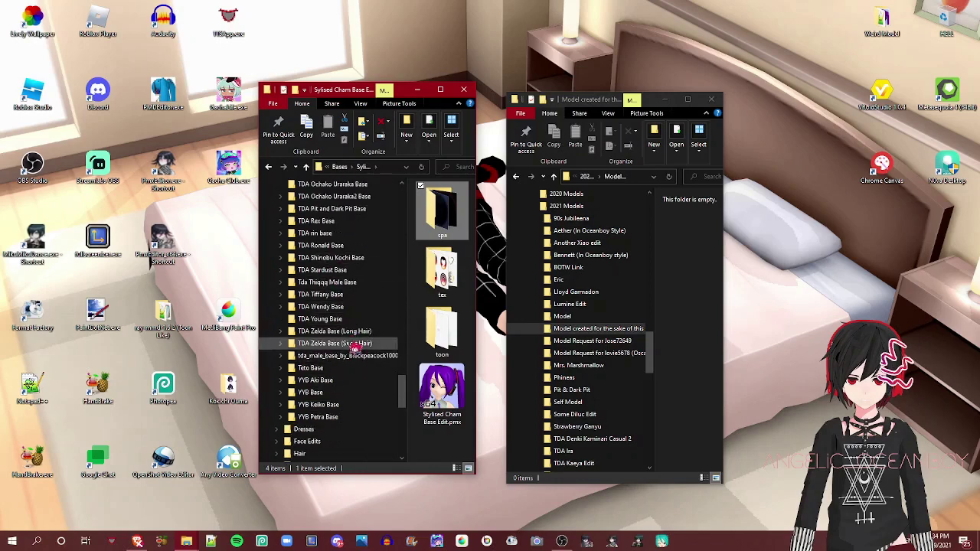
{"action": "scroll", "coordinate": [356, 342], "scroll_direction": "up", "scroll_amount": 4}
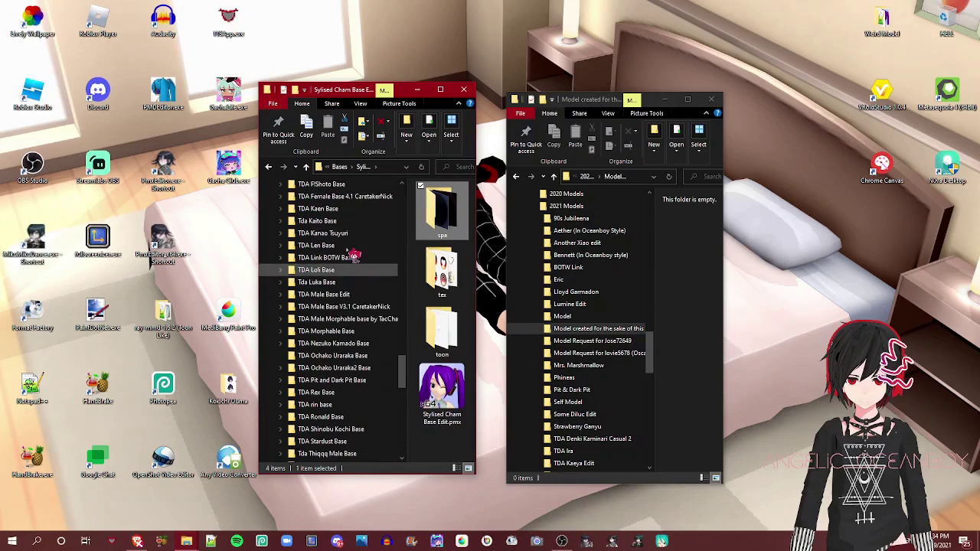
{"action": "scroll", "coordinate": [357, 255], "scroll_direction": "up", "scroll_amount": 2}
{"action": "scroll", "coordinate": [381, 282], "scroll_direction": "down", "scroll_amount": 2}
{"action": "left_click", "coordinate": [365, 296]}
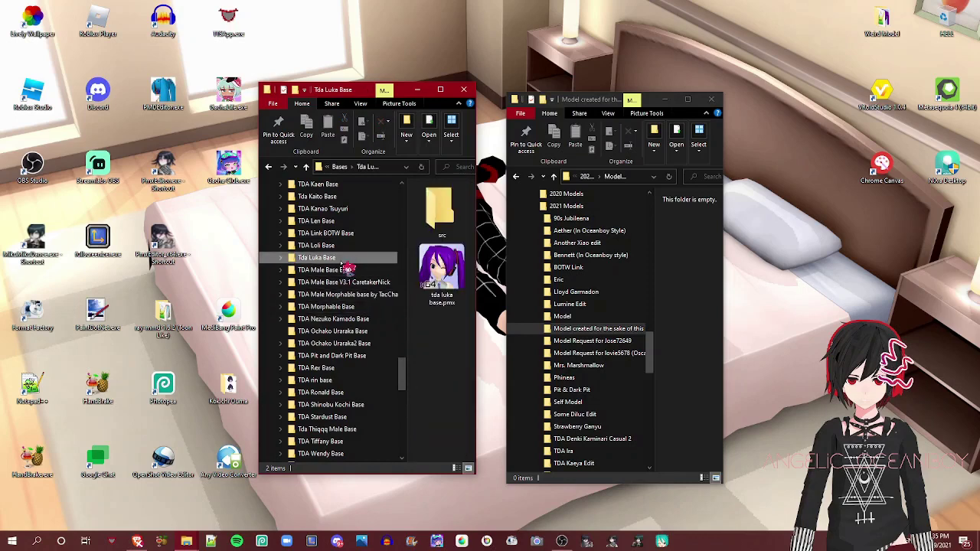
{"action": "scroll", "coordinate": [372, 310], "scroll_direction": "down", "scroll_amount": 4}
{"action": "left_click", "coordinate": [370, 307]}
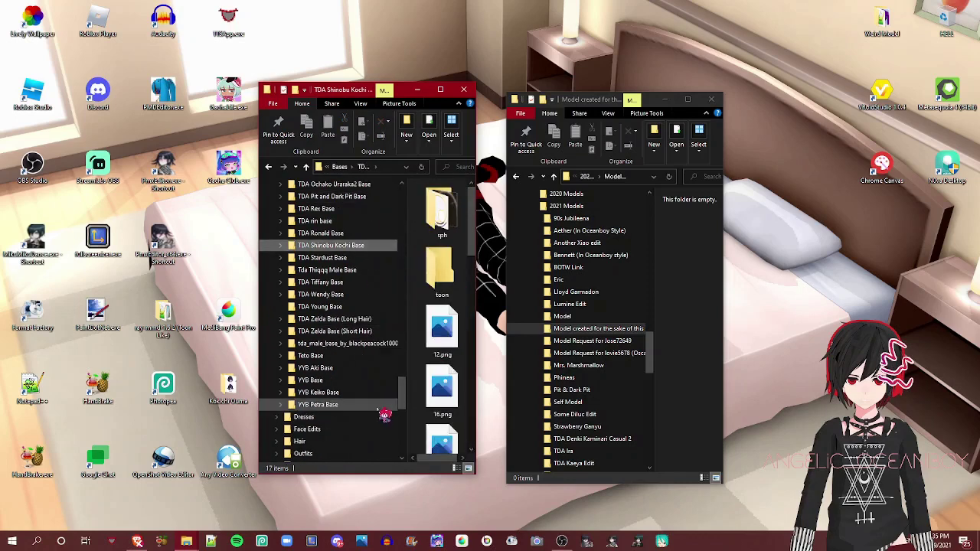
{"action": "scroll", "coordinate": [370, 355], "scroll_direction": "up", "scroll_amount": 3}
{"action": "scroll", "coordinate": [372, 355], "scroll_direction": "up", "scroll_amount": 2}
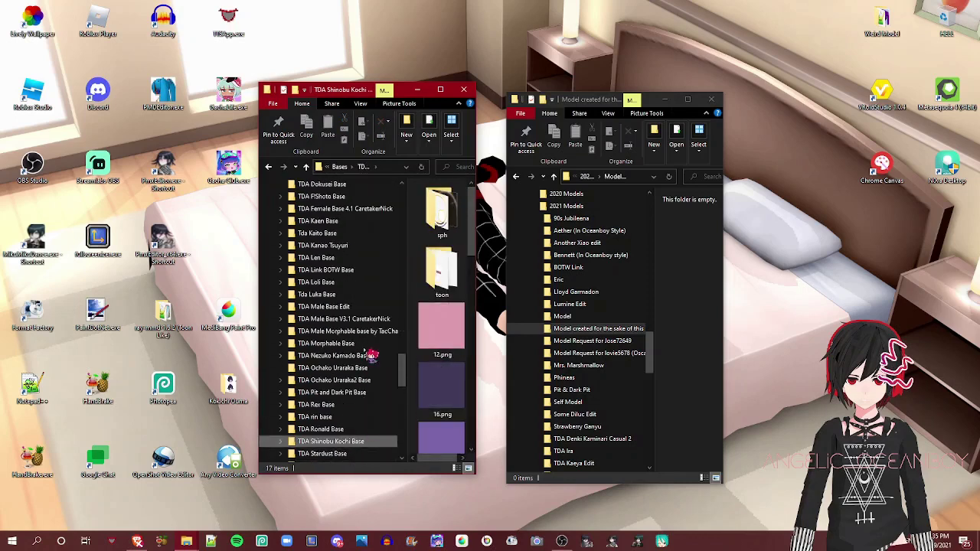
Step: Copy the sph, tex and toon folders and Base.pmx from the TDA Female Base 4.1 folder into the tutorial model folder
{"action": "left_click", "coordinate": [358, 208]}
{"action": "left_click", "coordinate": [447, 386]}
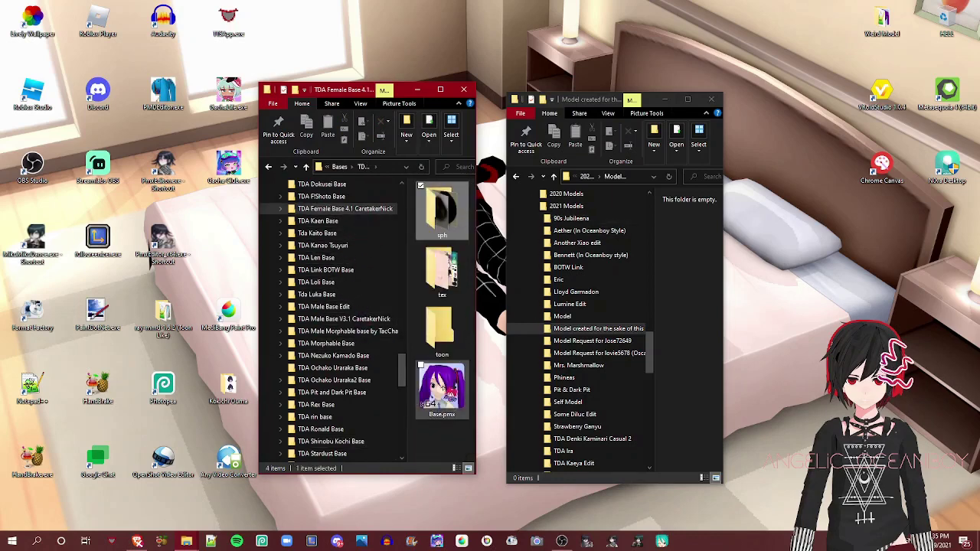
{"action": "key", "text": "ctrl+a"}
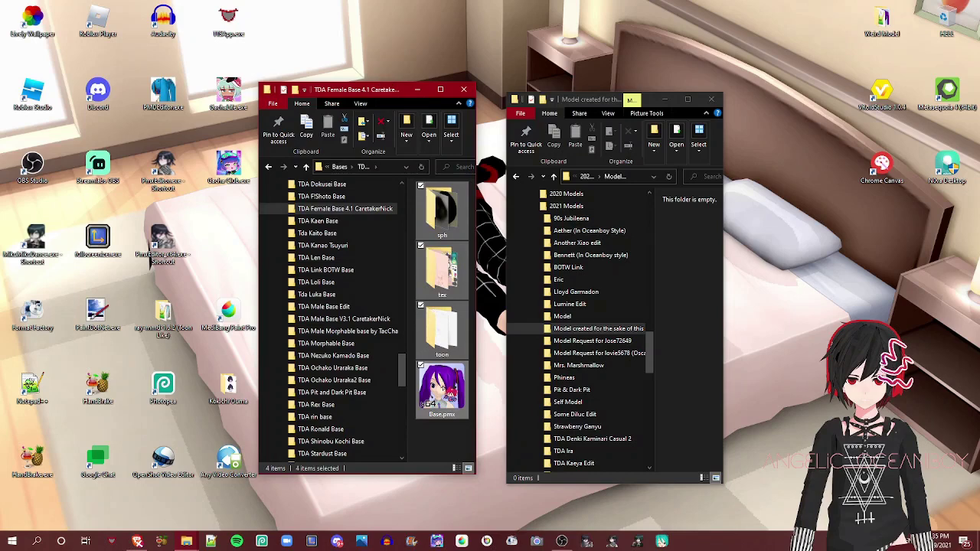
{"action": "left_click_drag", "start_coordinate": [452, 392], "coordinate": [672, 269]}
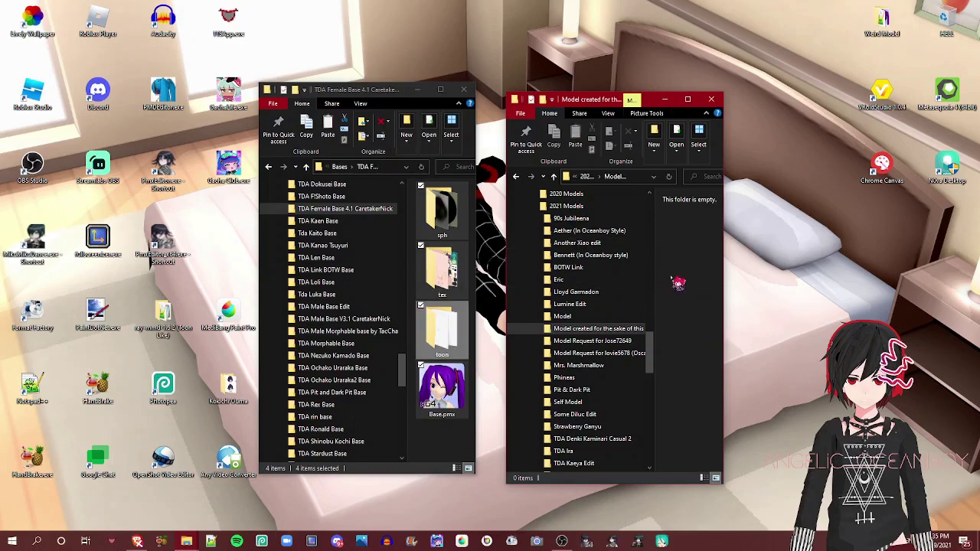
{"action": "left_click_drag", "start_coordinate": [702, 267], "coordinate": [703, 266]}
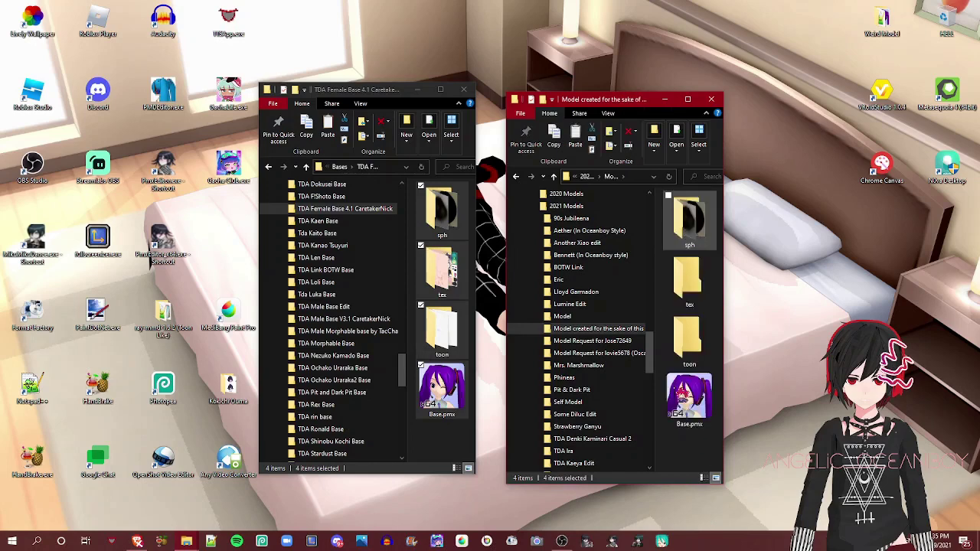
Step: Rename the copied Base.pmx in the tutorial folder as Model.pmx
{"action": "left_click", "coordinate": [681, 395]}
{"action": "right_click", "coordinate": [650, 401]}
{"action": "left_click", "coordinate": [655, 371]}
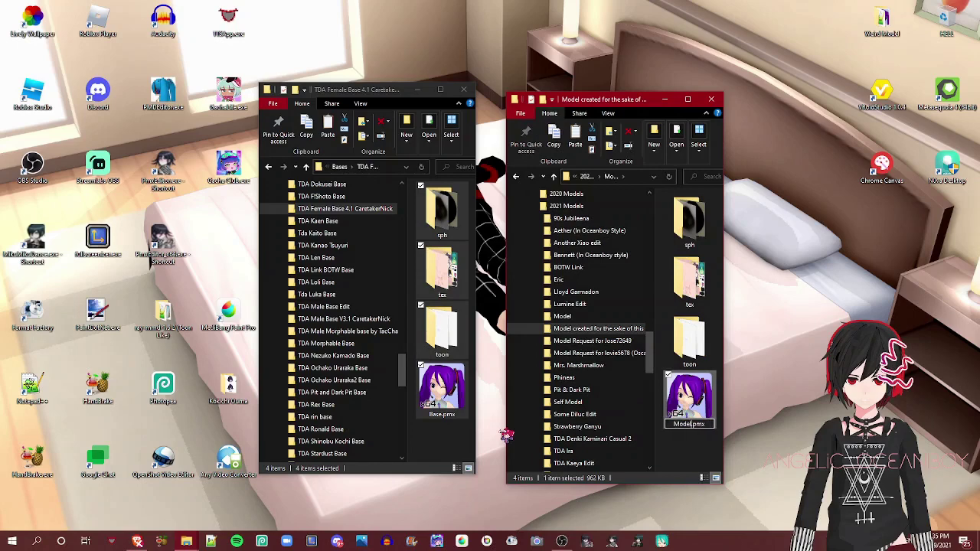
{"action": "key", "text": "Return"}
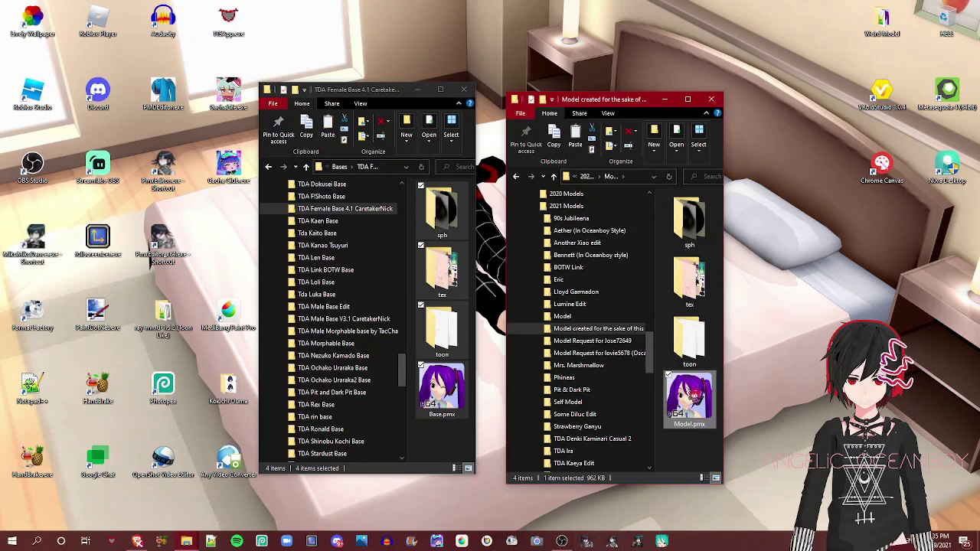
Step: Open Model.pmx in PmxEditor, then close the base folder's window and minimize the tutorial folder's window
{"action": "double_click", "coordinate": [692, 392]}
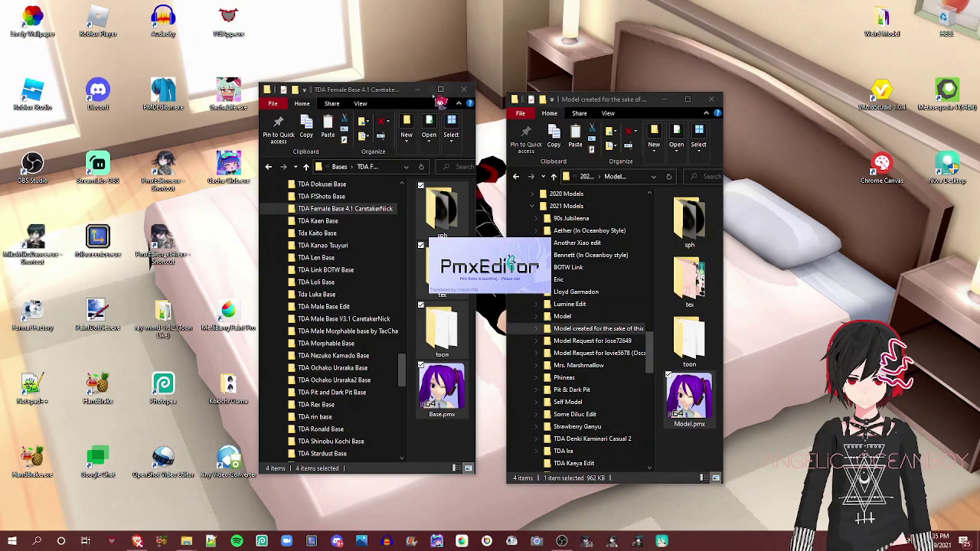
{"action": "left_click", "coordinate": [463, 90]}
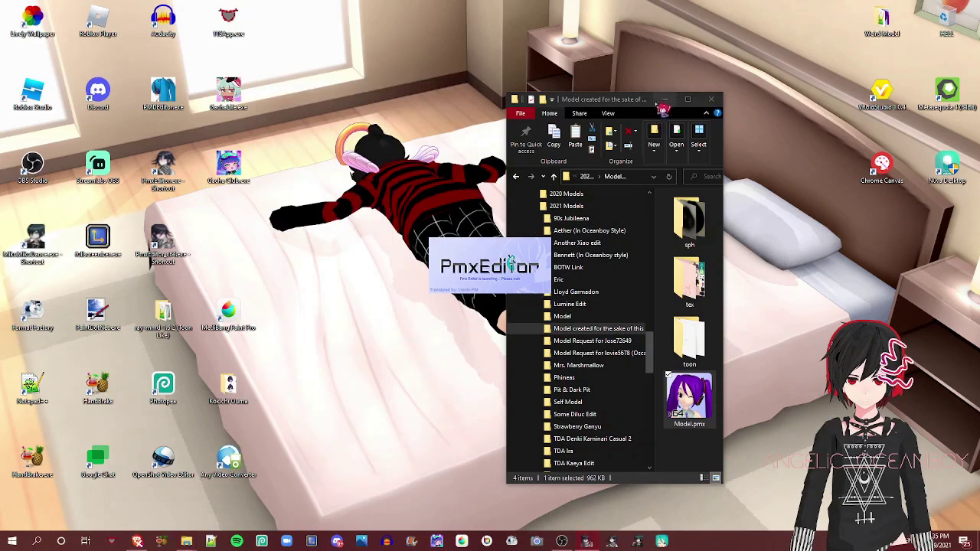
{"action": "left_click", "coordinate": [664, 99]}
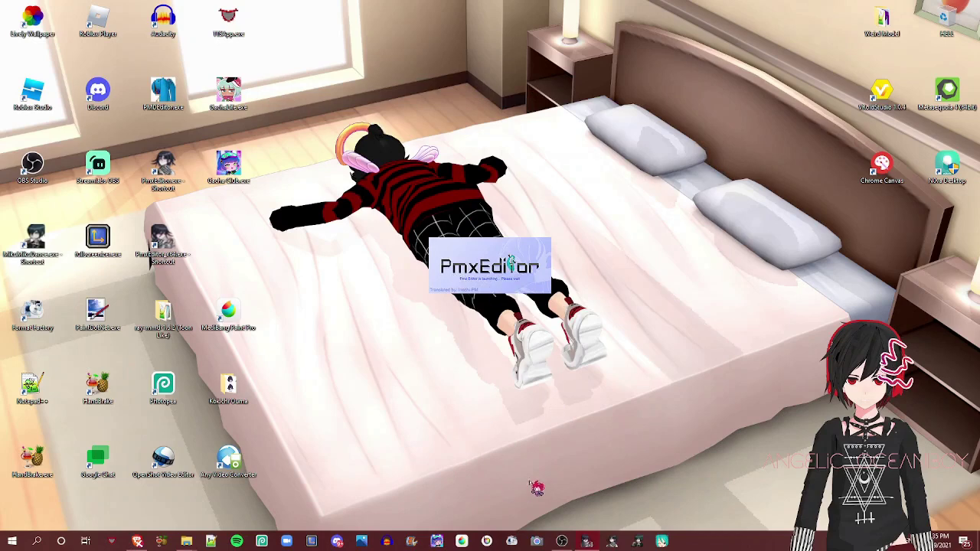
Step: Move the newly opened PmxEditor windows apart and maximize the PMXView window
{"action": "left_click_drag", "start_coordinate": [325, 80], "coordinate": [406, 135]}
{"action": "left_click_drag", "start_coordinate": [292, 111], "coordinate": [321, 34]}
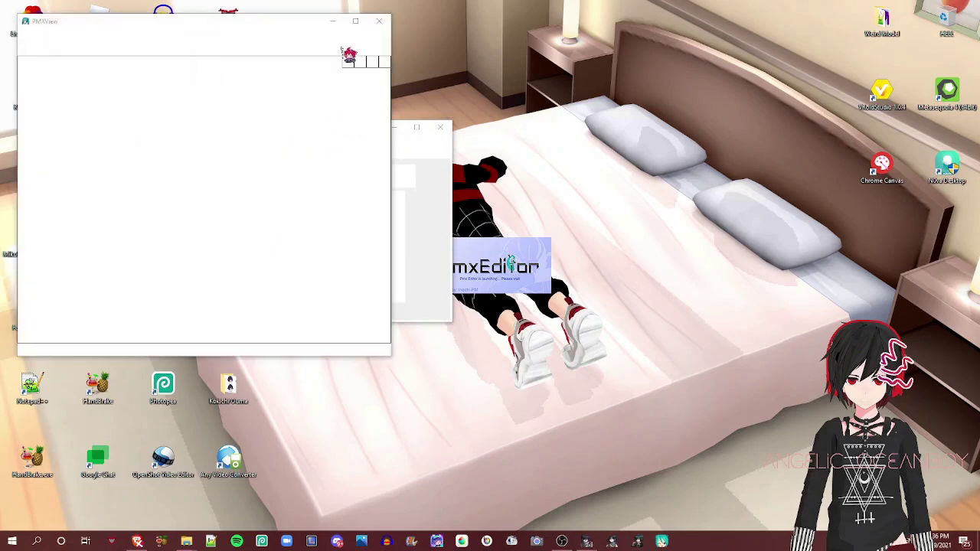
{"action": "left_click", "coordinate": [355, 21]}
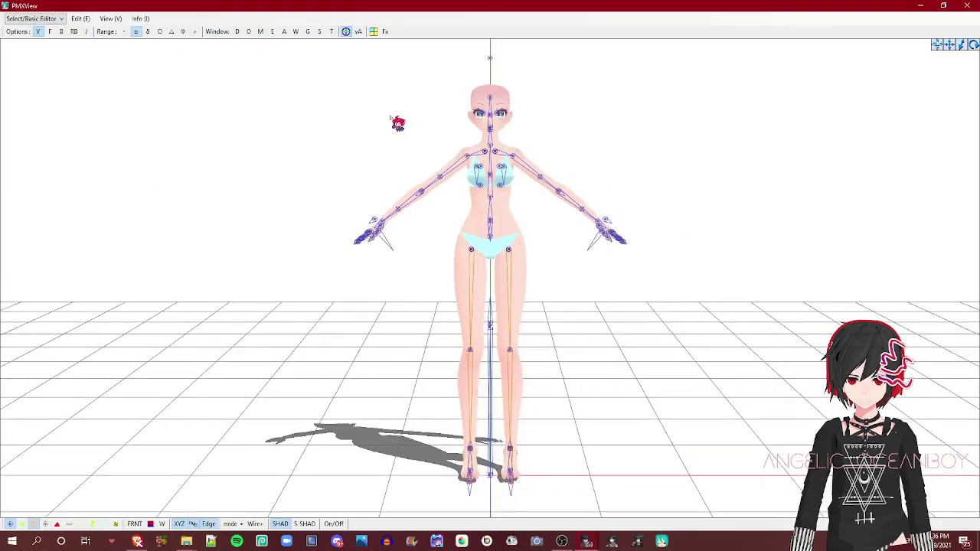
Step: Switch the model display from bones to vertices and uncheck all materials in the Refine/Masking window
{"action": "left_click", "coordinate": [11, 525]}
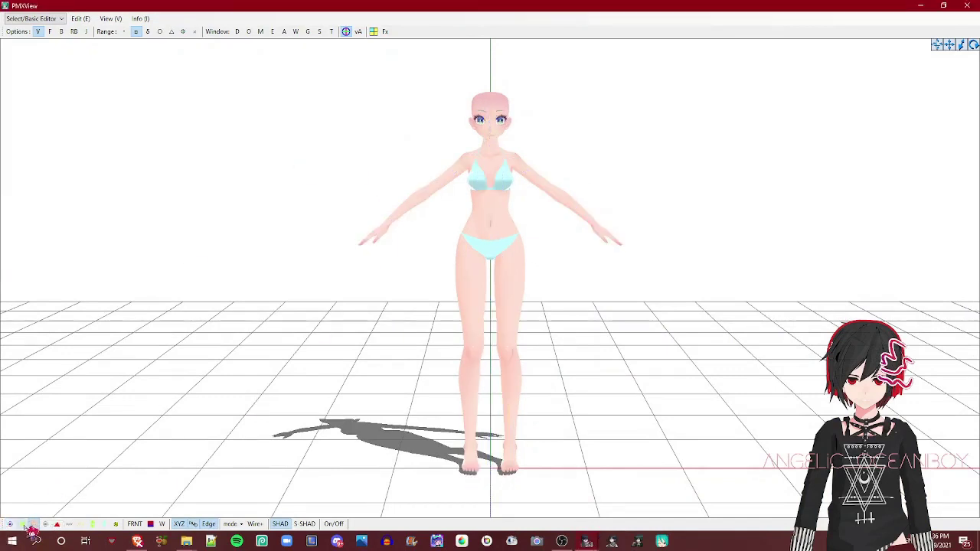
{"action": "left_click", "coordinate": [260, 31]}
{"action": "left_click_drag", "start_coordinate": [61, 23], "coordinate": [770, 190]}
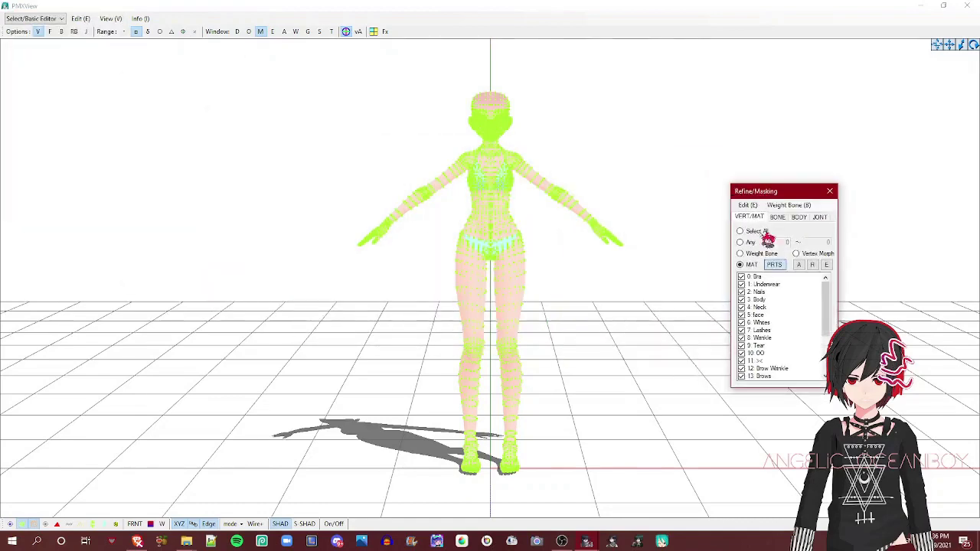
{"action": "right_click", "coordinate": [781, 285]}
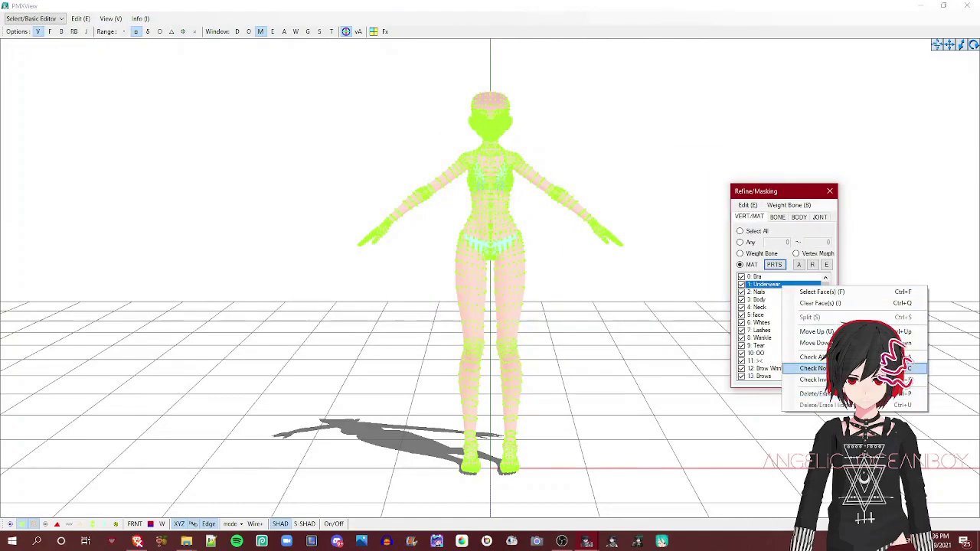
{"action": "left_click", "coordinate": [817, 367]}
Step: Bring the base model's head and face up close in the model view
{"action": "middle_click_drag", "start_coordinate": [550, 187], "coordinate": [548, 228]}
{"action": "scroll", "coordinate": [547, 228], "scroll_direction": "up", "scroll_amount": 10}
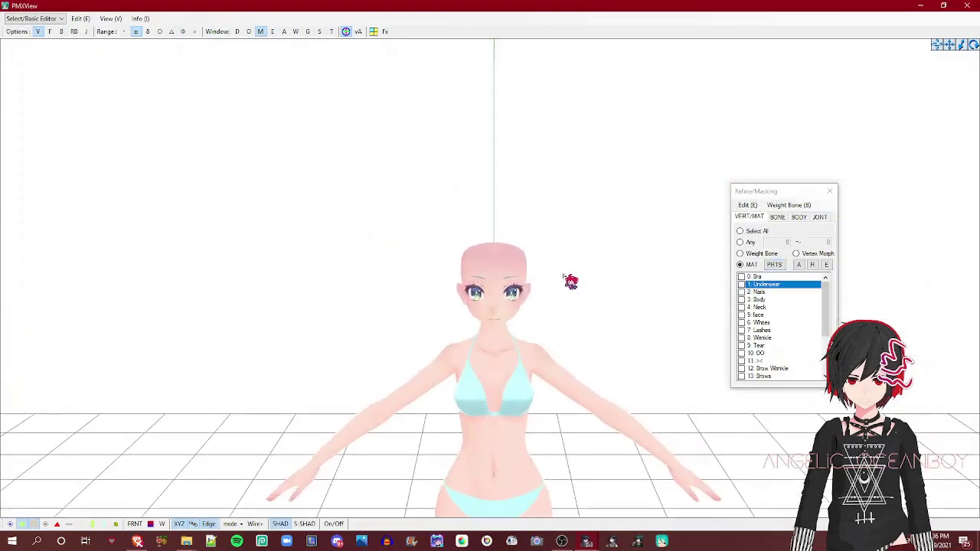
{"action": "scroll", "coordinate": [565, 278], "scroll_direction": "up", "scroll_amount": 2}
{"action": "scroll", "coordinate": [545, 224], "scroll_direction": "down", "scroll_amount": 2}
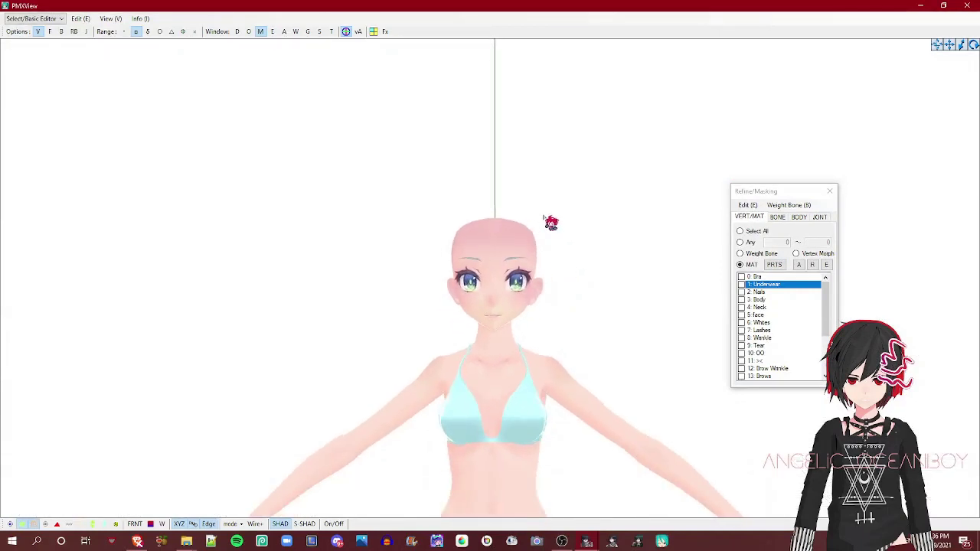
{"action": "scroll", "coordinate": [551, 223], "scroll_direction": "up", "scroll_amount": 3}
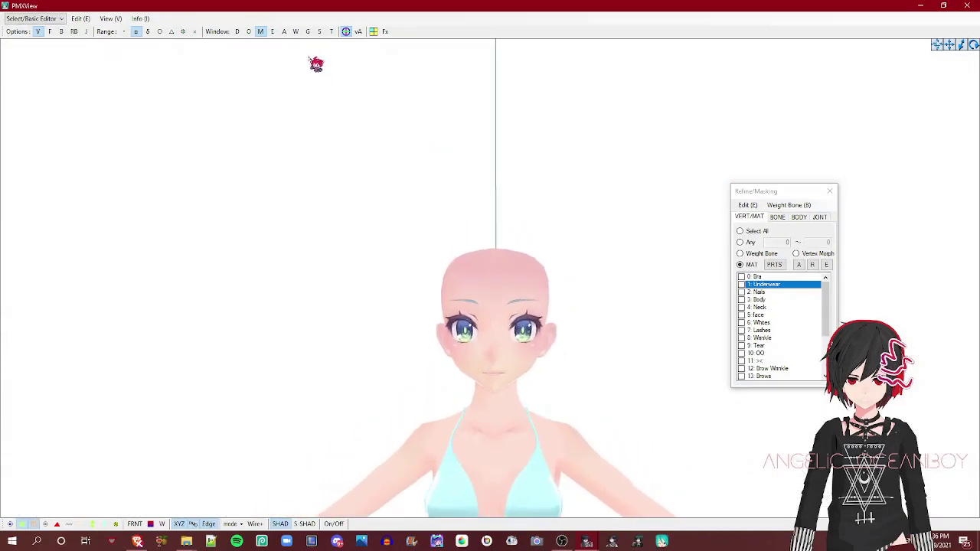
Step: Check the Bra, Underwear, Nails, Body and Neck materials in the Refine/Masking window, leaving the face unchecked
{"action": "left_click_drag", "start_coordinate": [660, 513], "coordinate": [691, 449]}
{"action": "right_click_drag", "start_coordinate": [615, 296], "coordinate": [425, 286]}
{"action": "scroll", "coordinate": [425, 286], "scroll_direction": "down", "scroll_amount": 2}
{"action": "scroll", "coordinate": [671, 280], "scroll_direction": "up", "scroll_amount": 5}
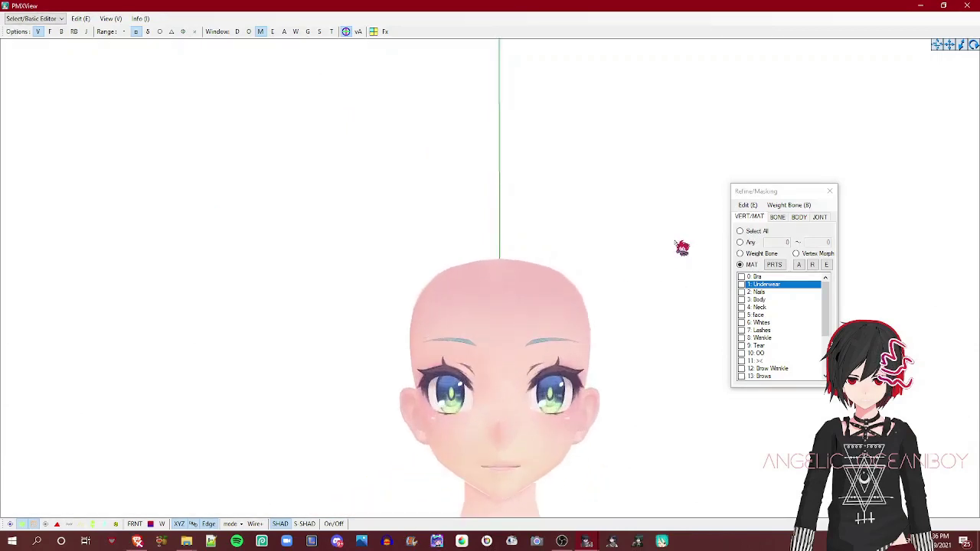
{"action": "scroll", "coordinate": [668, 256], "scroll_direction": "down", "scroll_amount": 4}
{"action": "scroll", "coordinate": [669, 270], "scroll_direction": "up", "scroll_amount": 2}
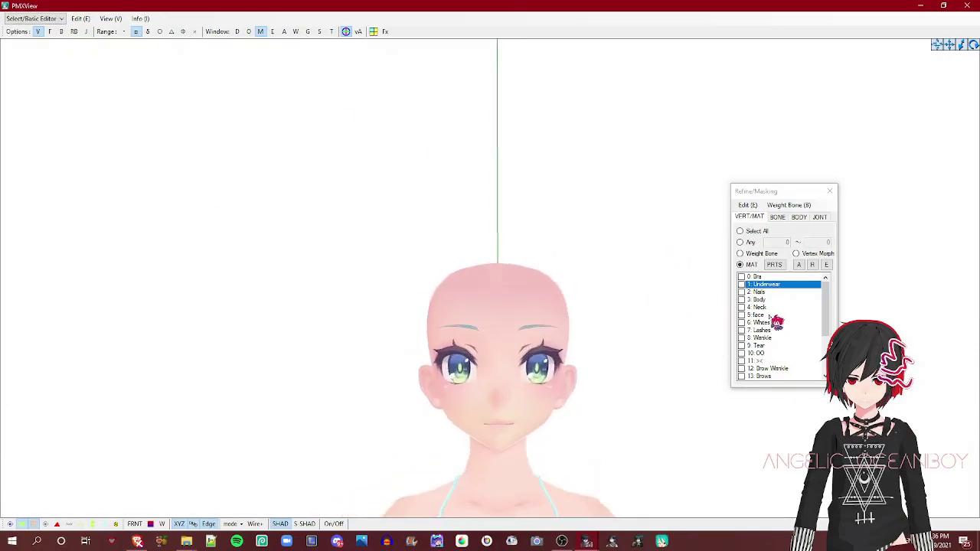
{"action": "left_click", "coordinate": [762, 310]}
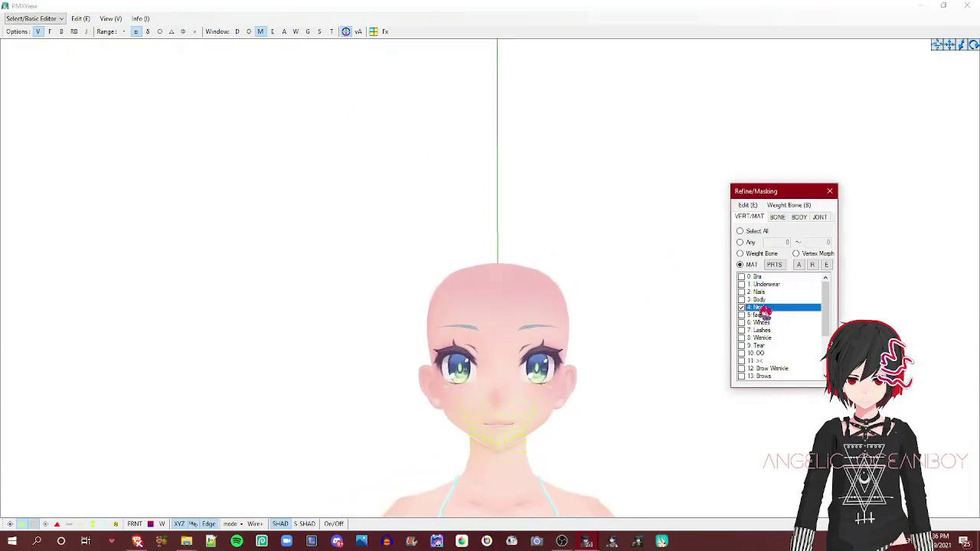
{"action": "left_click", "coordinate": [765, 316]}
{"action": "left_click", "coordinate": [758, 277]}
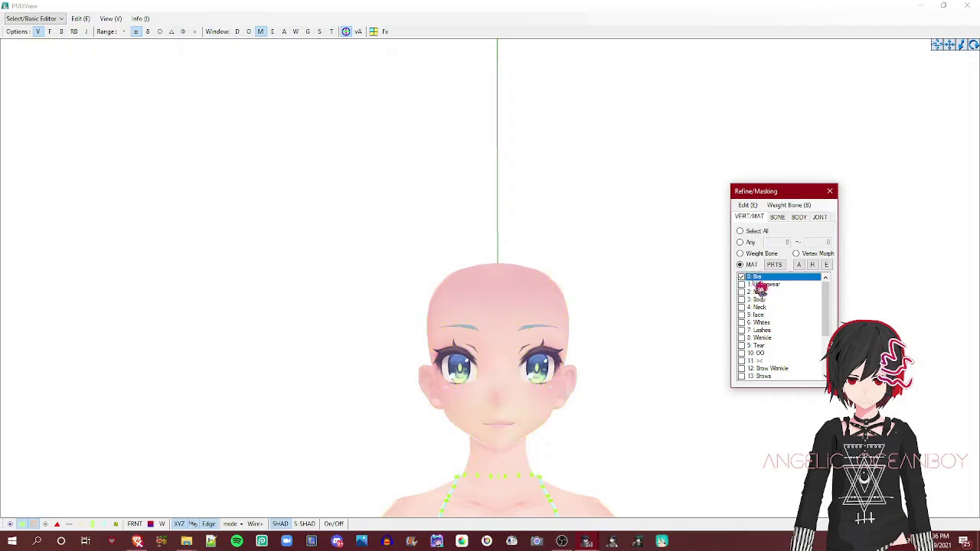
{"action": "left_click", "coordinate": [760, 284]}
{"action": "left_click", "coordinate": [759, 291]}
{"action": "left_click", "coordinate": [762, 307]}
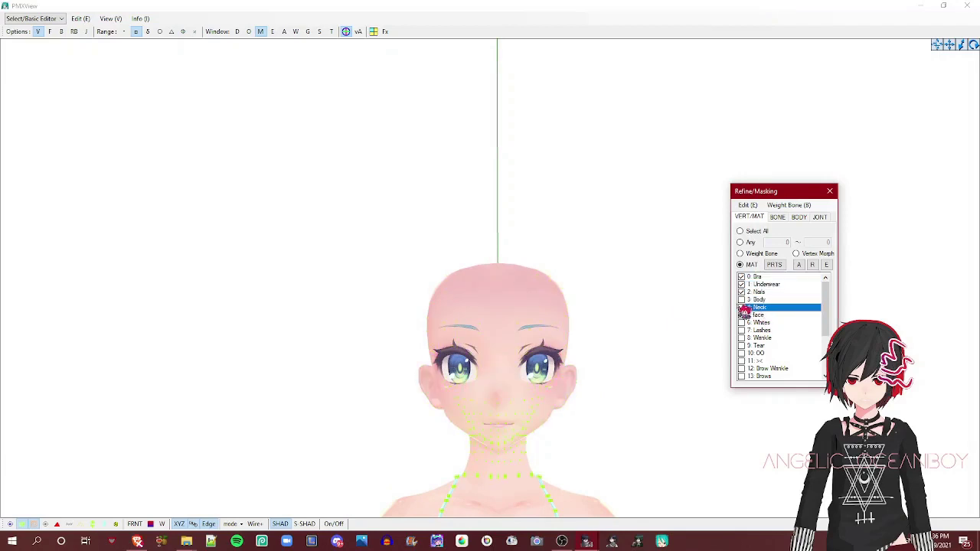
{"action": "left_click", "coordinate": [755, 300]}
Step: Invert the checked materials and delete the face and all other head parts, including their morphs
{"action": "scroll", "coordinate": [619, 283], "scroll_direction": "down", "scroll_amount": 8}
{"action": "right_click_drag", "start_coordinate": [599, 189], "coordinate": [617, 173]}
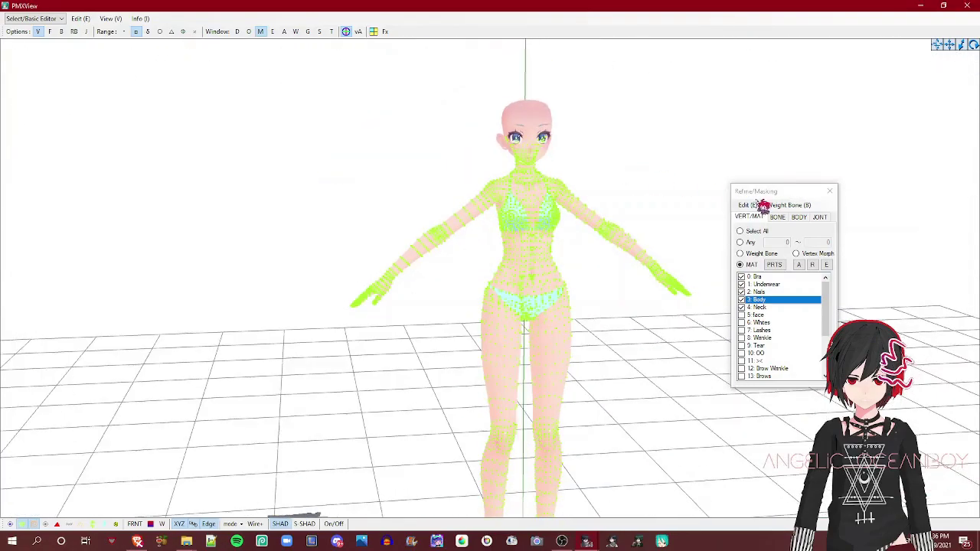
{"action": "left_click", "coordinate": [812, 265]}
{"action": "right_click", "coordinate": [792, 309]}
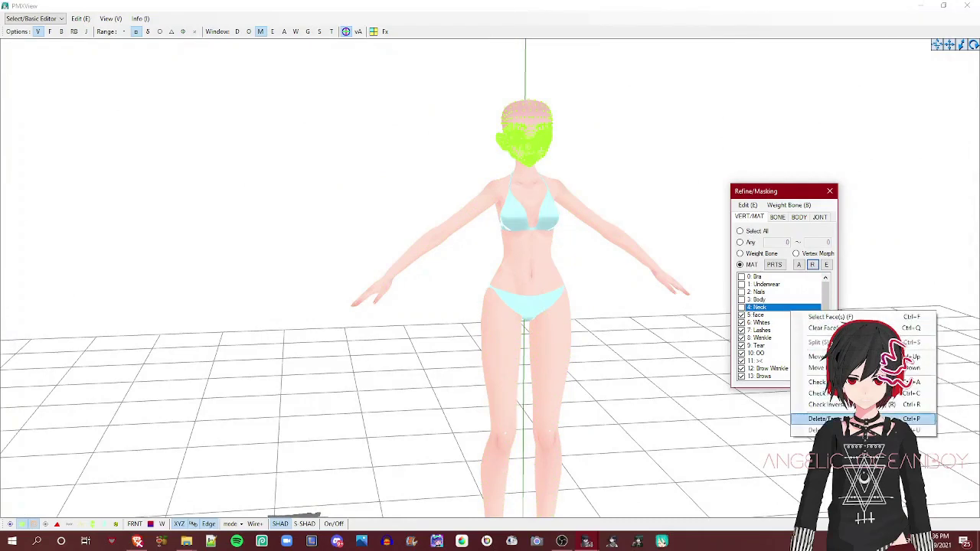
{"action": "left_click", "coordinate": [819, 419]}
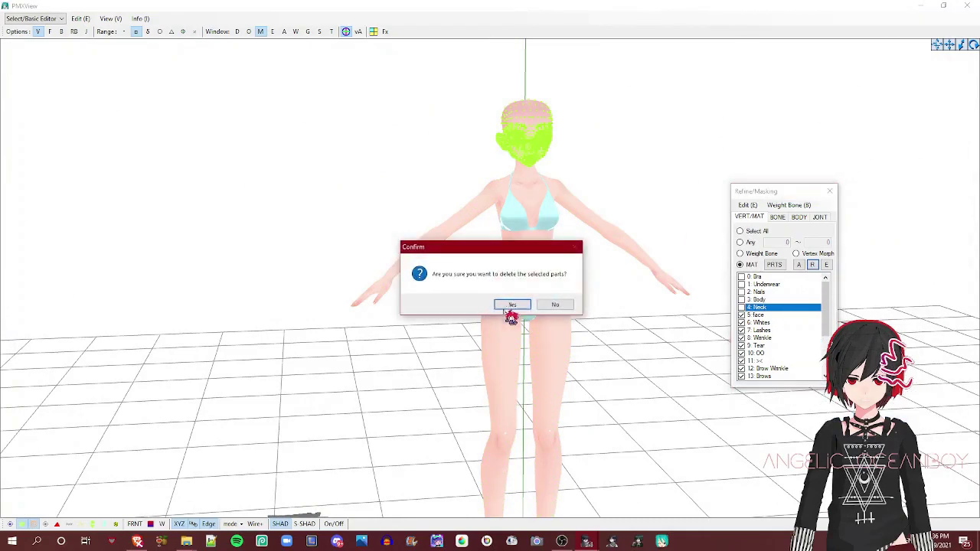
{"action": "left_click", "coordinate": [508, 306]}
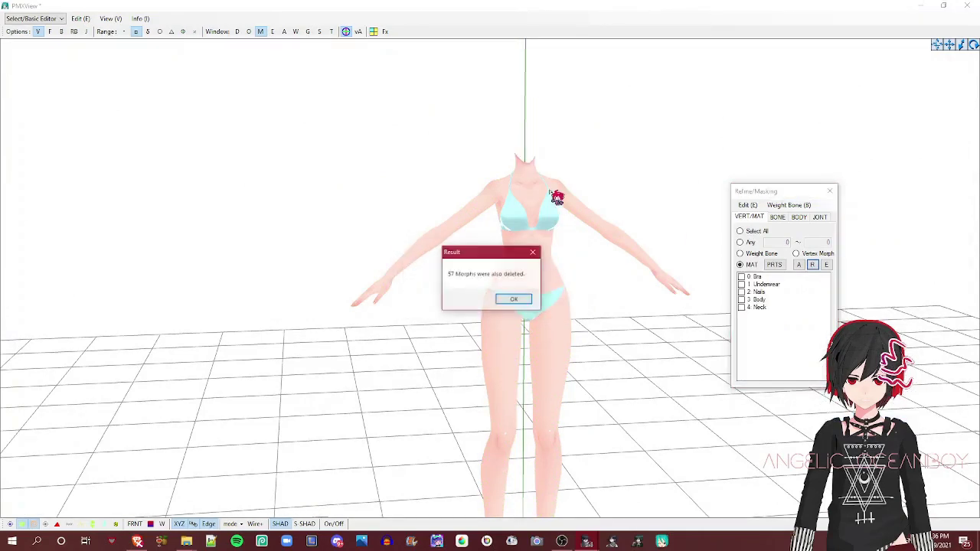
{"action": "left_click", "coordinate": [528, 301]}
Step: Check all remaining body materials and frame the headless neck and torso in the model view
{"action": "right_click_drag", "start_coordinate": [625, 228], "coordinate": [599, 218]}
{"action": "scroll", "coordinate": [598, 218], "scroll_direction": "up", "scroll_amount": 4}
{"action": "middle_click_drag", "start_coordinate": [599, 217], "coordinate": [610, 300]}
{"action": "left_click", "coordinate": [799, 267]}
{"action": "right_click_drag", "start_coordinate": [332, 280], "coordinate": [348, 255]}
Step: Switch to the main PMXEditor window, show the model info in English and select the comment text
{"action": "key", "text": "alt+Tab"}
{"action": "left_click", "coordinate": [720, 258]}
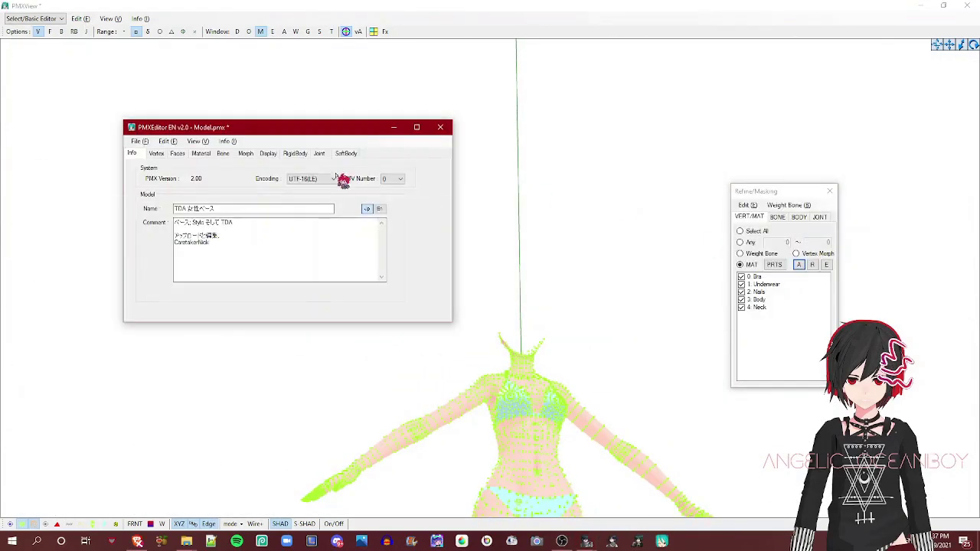
{"action": "left_click", "coordinate": [379, 209]}
{"action": "left_click_drag", "start_coordinate": [320, 280], "coordinate": [219, 205]}
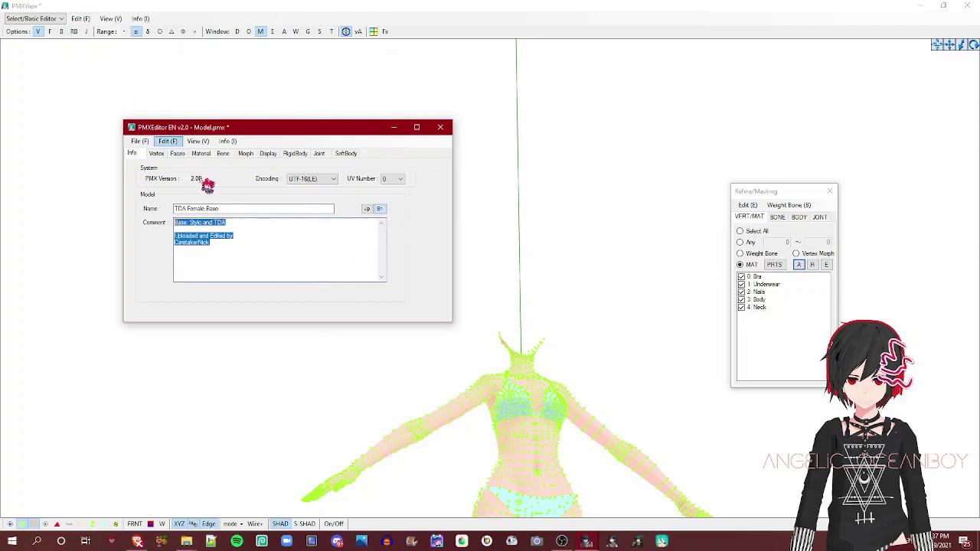
Step: Save the headless body over the existing Model.pmx in the tutorial folder
{"action": "left_click", "coordinate": [140, 141]}
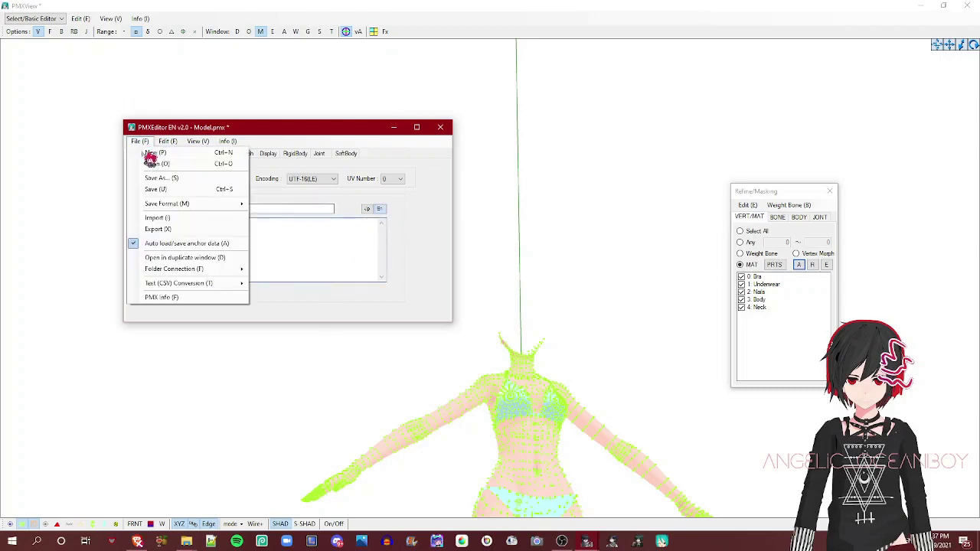
{"action": "left_click", "coordinate": [176, 190]}
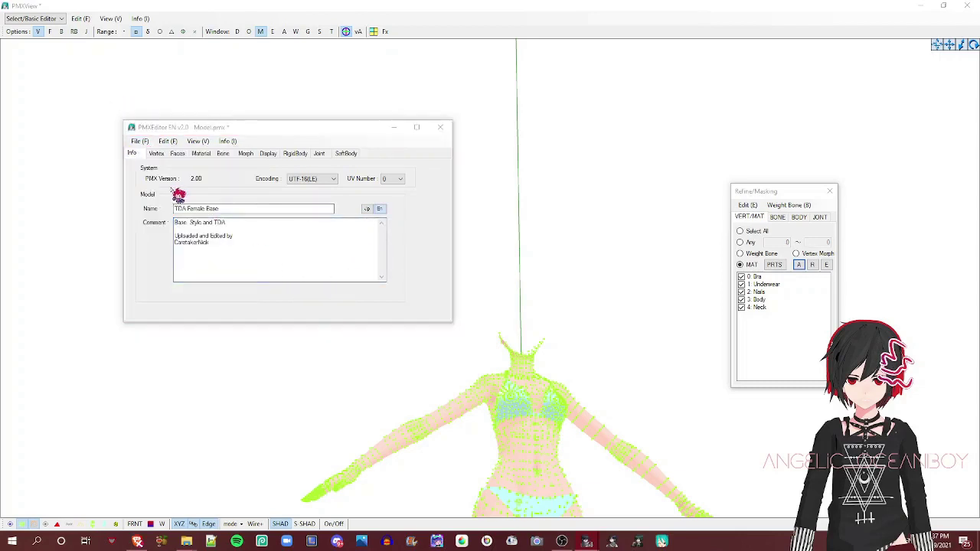
{"action": "left_click", "coordinate": [525, 446]}
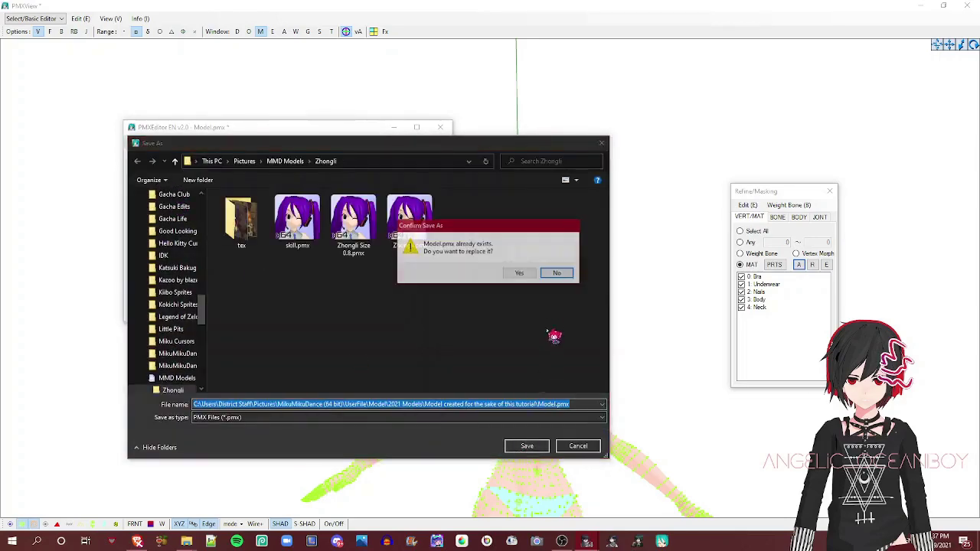
{"action": "left_click", "coordinate": [534, 274]}
Step: Bring up the tutorial model's folder window over the model view
{"action": "scroll", "coordinate": [527, 273], "scroll_direction": "down", "scroll_amount": 2}
{"action": "right_click_drag", "start_coordinate": [491, 268], "coordinate": [487, 293]}
{"action": "mouse_move", "coordinate": [188, 541]}
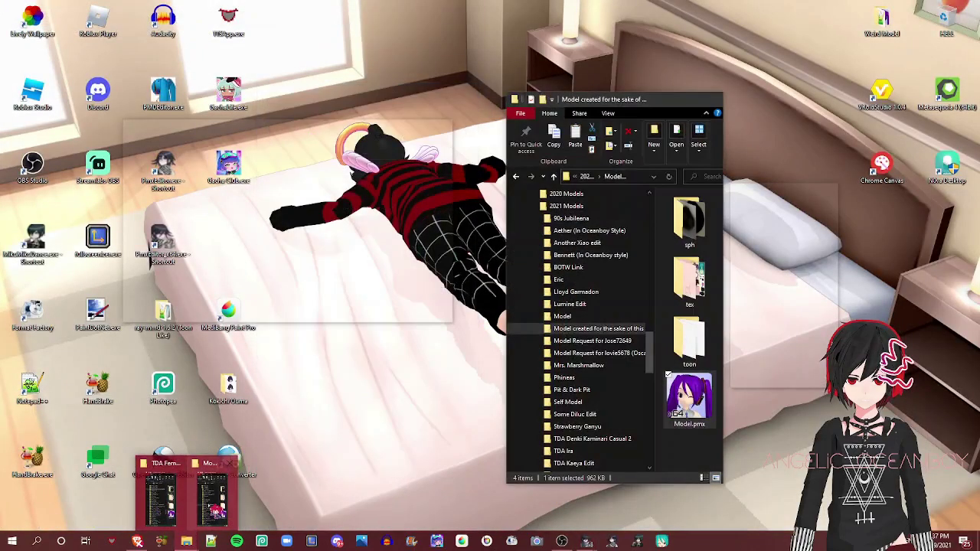
{"action": "left_click", "coordinate": [214, 493]}
{"action": "scroll", "coordinate": [575, 307], "scroll_direction": "up", "scroll_amount": 2}
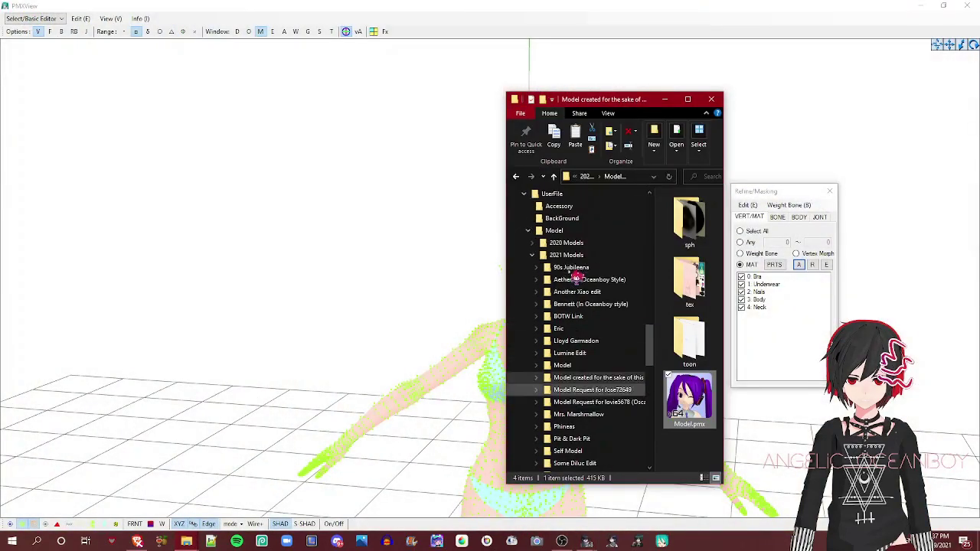
Step: Bring up the TDA female base's folder window, open the Face Edits folder in it and move the window aside
{"action": "mouse_move", "coordinate": [187, 541]}
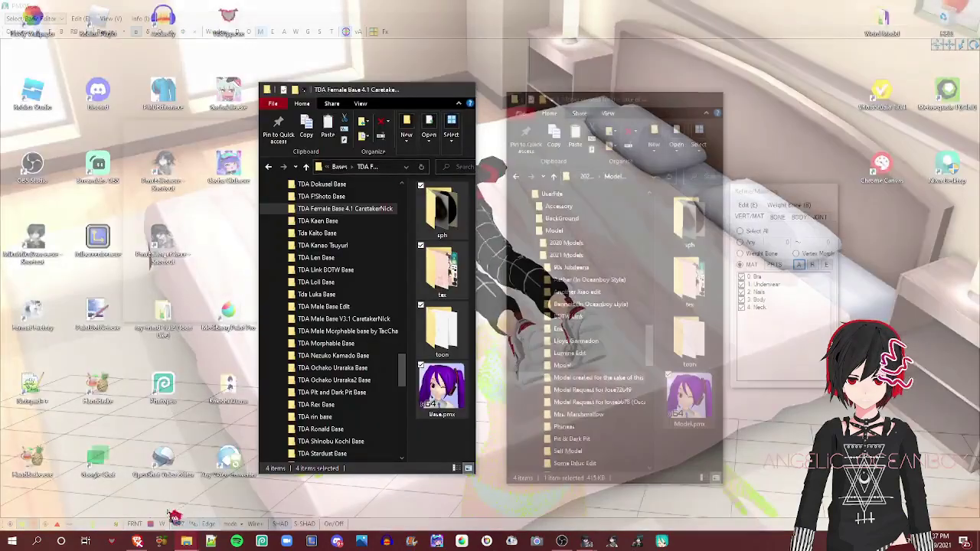
{"action": "left_click", "coordinate": [164, 494]}
{"action": "scroll", "coordinate": [360, 270], "scroll_direction": "up", "scroll_amount": 5}
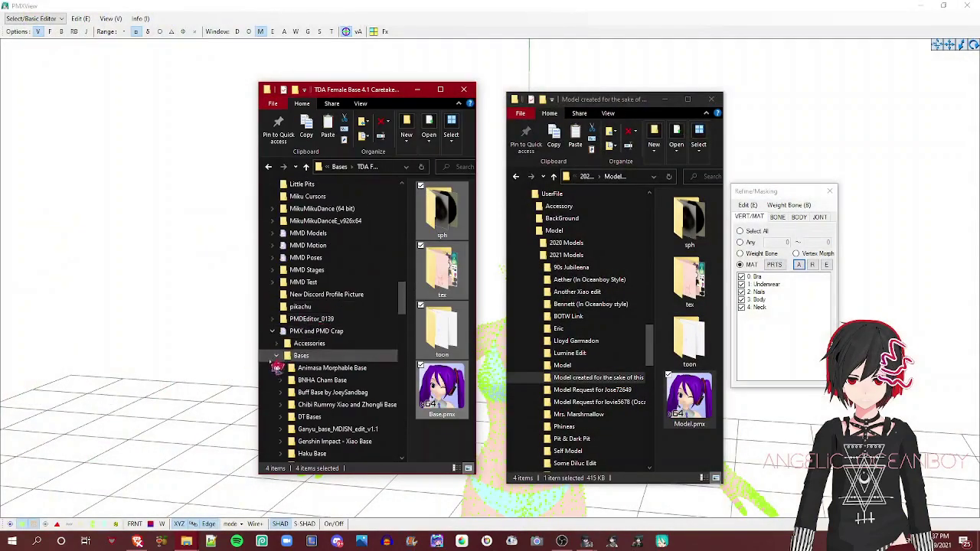
{"action": "left_click", "coordinate": [277, 355]}
{"action": "left_click", "coordinate": [306, 380]}
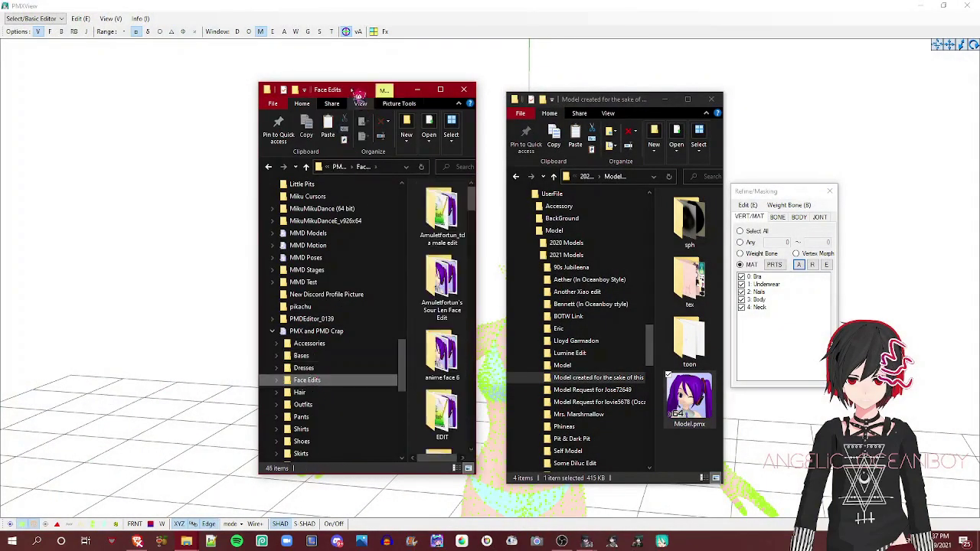
{"action": "left_click_drag", "start_coordinate": [352, 92], "coordinate": [167, 64]}
Step: Browse the face edit folders and open TDA FACE EDIT 3
{"action": "scroll", "coordinate": [256, 244], "scroll_direction": "down", "scroll_amount": 5}
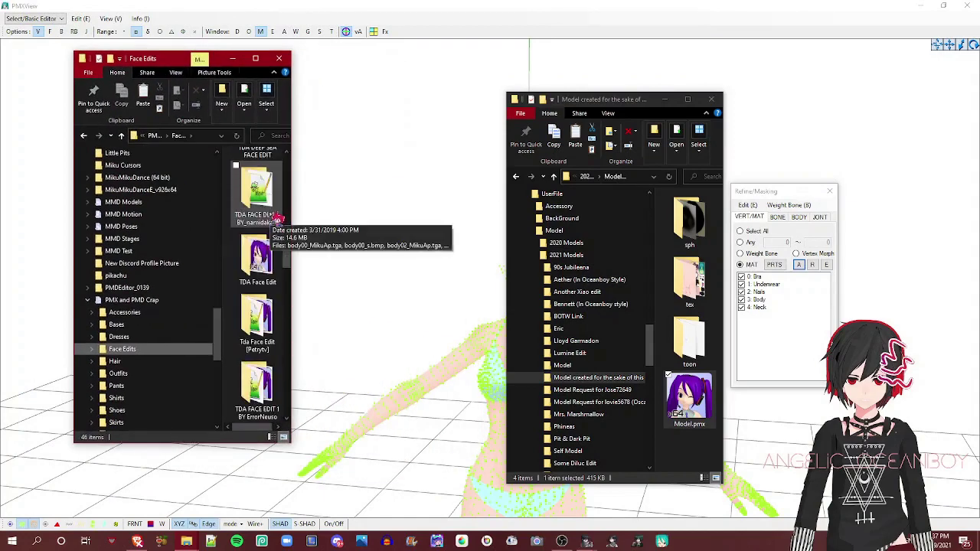
{"action": "scroll", "coordinate": [260, 306], "scroll_direction": "down", "scroll_amount": 5}
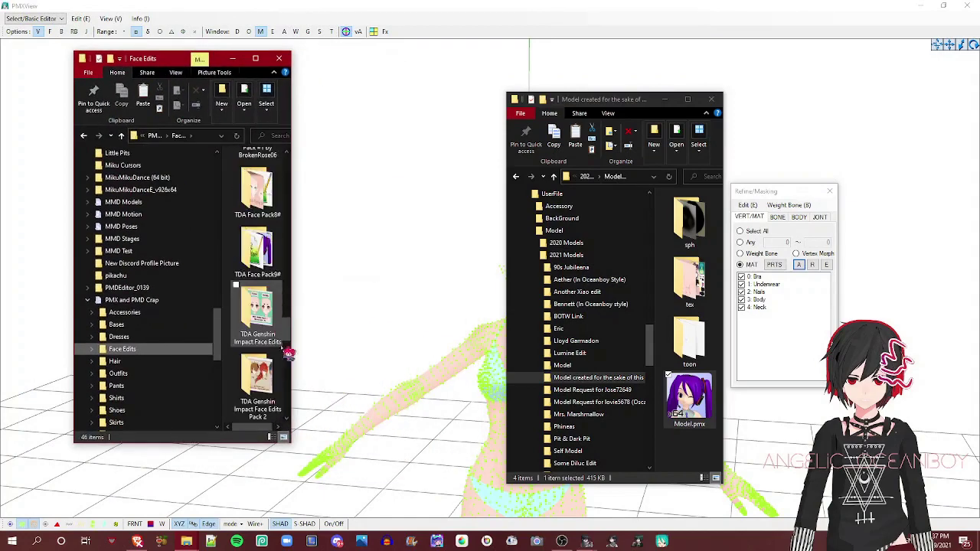
{"action": "scroll", "coordinate": [260, 291], "scroll_direction": "down", "scroll_amount": 5}
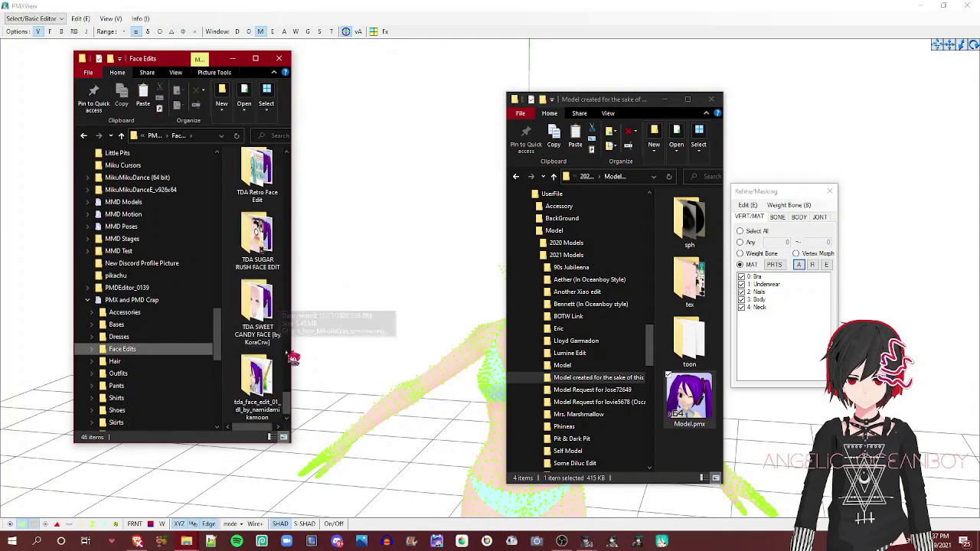
{"action": "scroll", "coordinate": [264, 262], "scroll_direction": "up", "scroll_amount": 2}
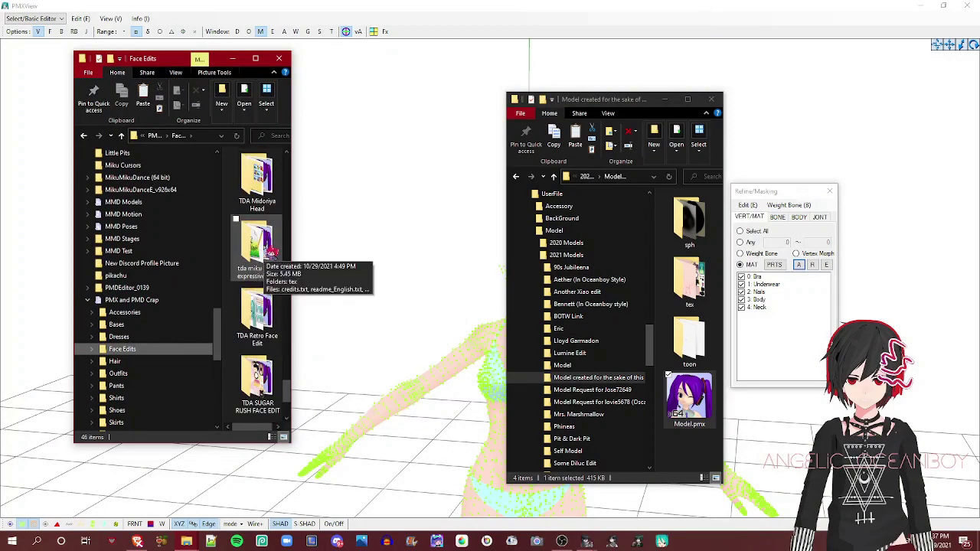
{"action": "scroll", "coordinate": [269, 255], "scroll_direction": "up", "scroll_amount": 5}
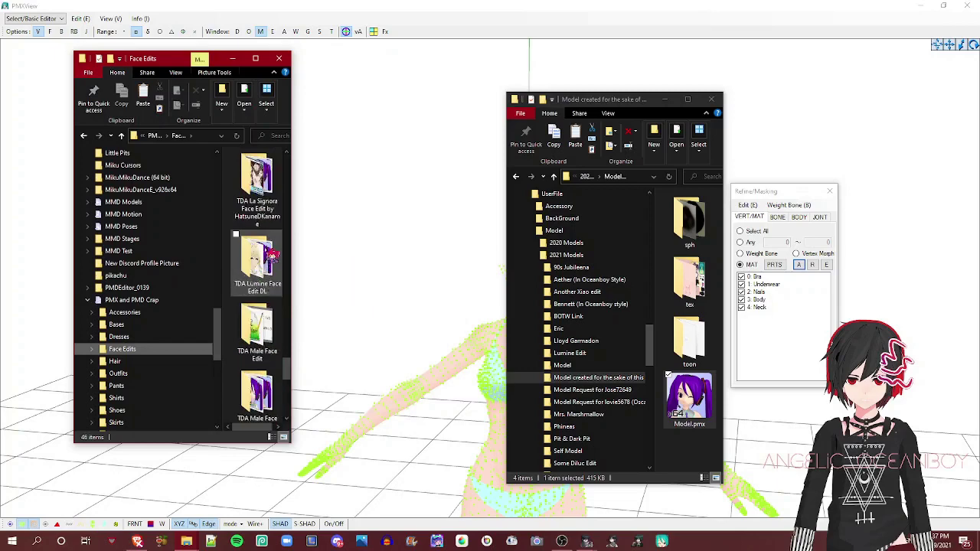
{"action": "scroll", "coordinate": [280, 195], "scroll_direction": "up", "scroll_amount": 5}
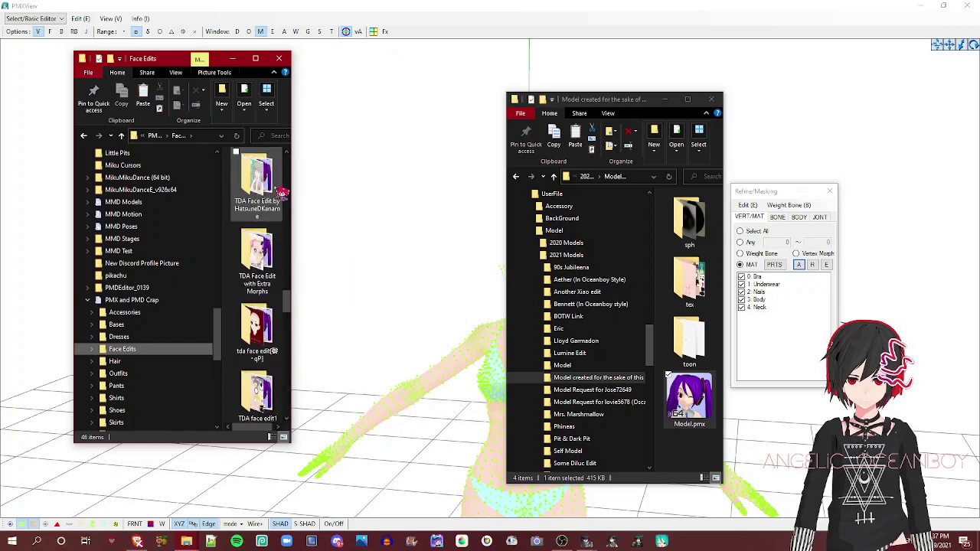
{"action": "scroll", "coordinate": [276, 309], "scroll_direction": "up", "scroll_amount": 5}
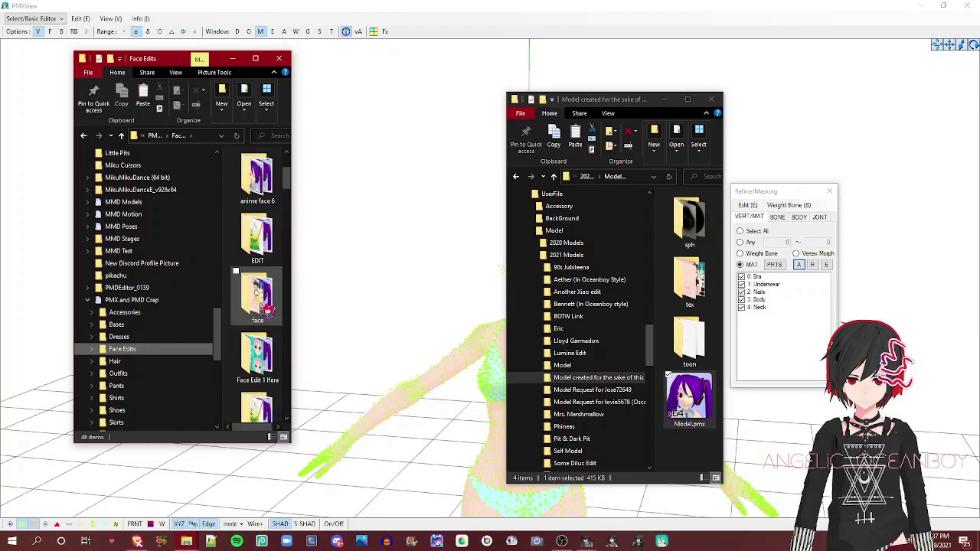
{"action": "scroll", "coordinate": [265, 308], "scroll_direction": "up", "scroll_amount": 2}
{"action": "scroll", "coordinate": [265, 309], "scroll_direction": "down", "scroll_amount": 10}
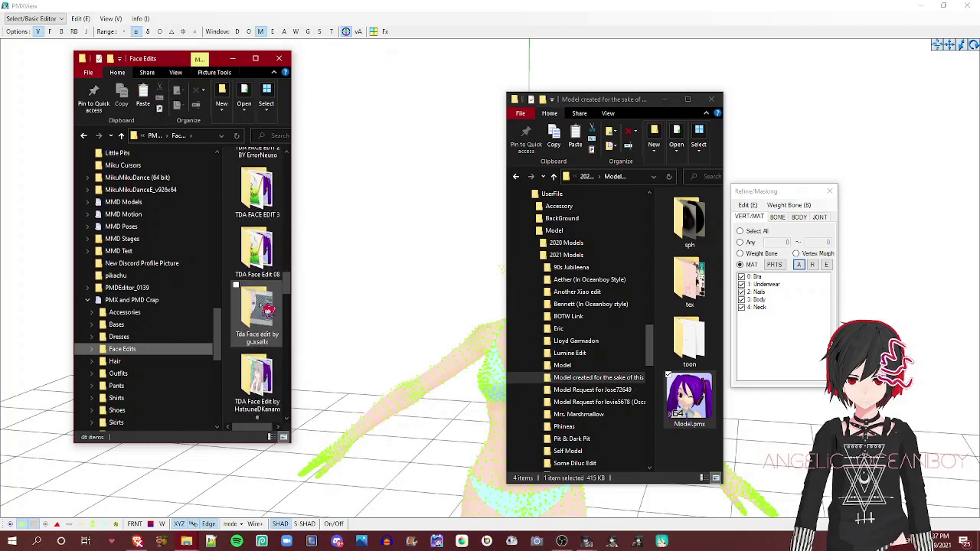
{"action": "left_click", "coordinate": [274, 208]}
{"action": "double_click", "coordinate": [274, 208]}
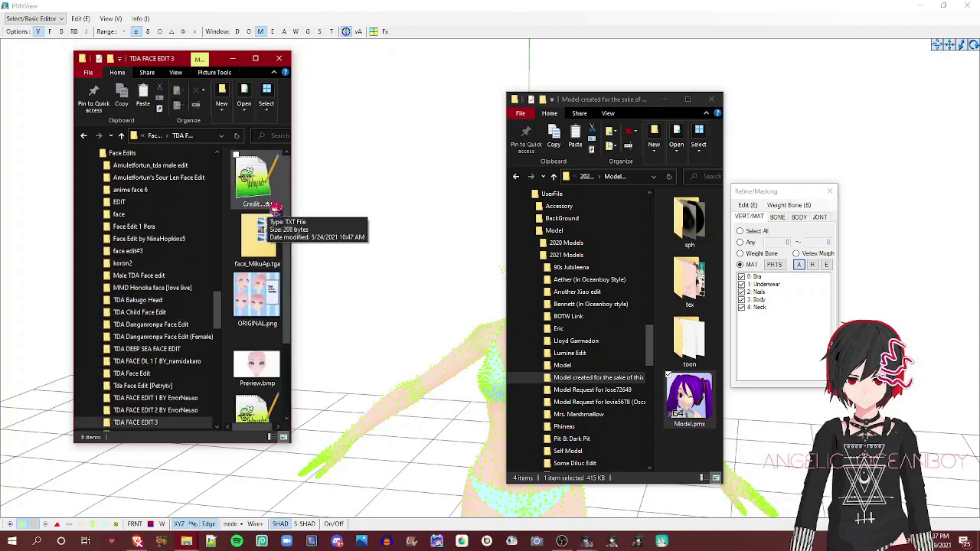
{"action": "scroll", "coordinate": [268, 229], "scroll_direction": "down", "scroll_amount": 2}
{"action": "left_click", "coordinate": [258, 383]}
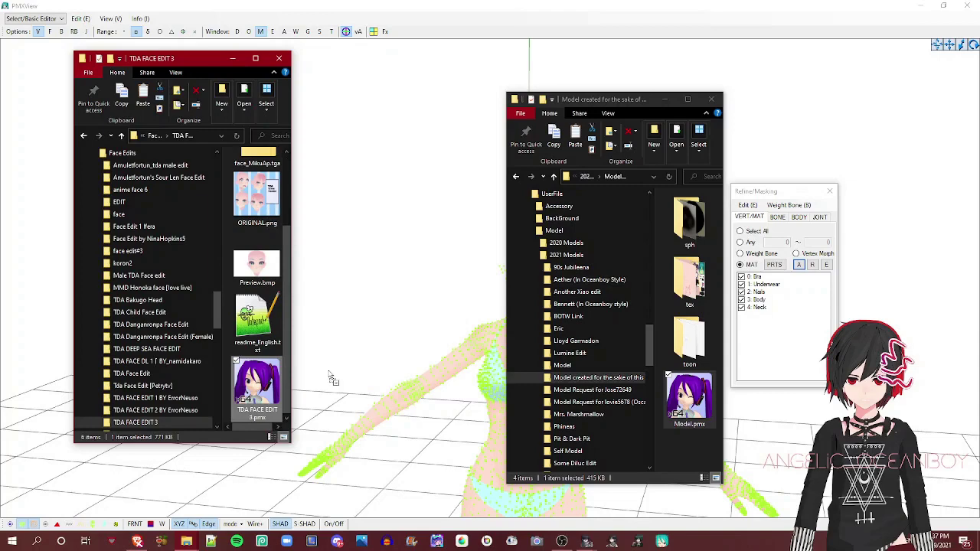
{"action": "left_click_drag", "start_coordinate": [331, 378], "coordinate": [332, 372]}
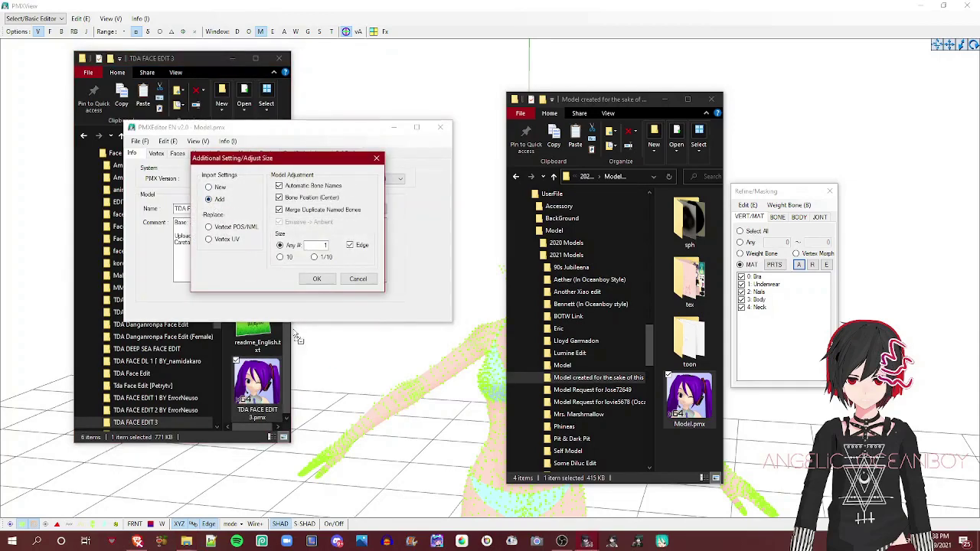
{"action": "left_click", "coordinate": [357, 279]}
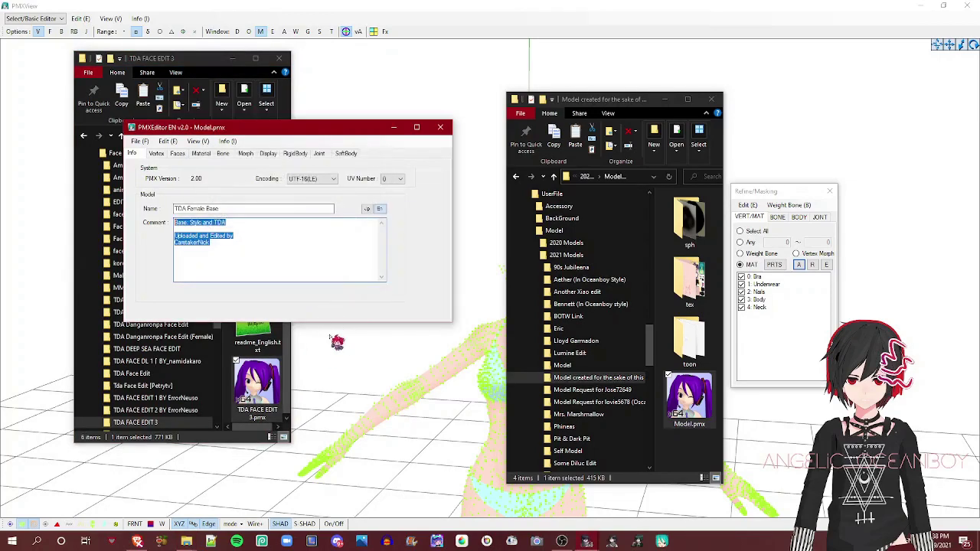
Step: Look through the readme, face_MikuAp.tga texture and credit text file in the TDA FACE EDIT 3 folder
{"action": "left_click", "coordinate": [277, 349]}
{"action": "scroll", "coordinate": [285, 210], "scroll_direction": "up", "scroll_amount": 2}
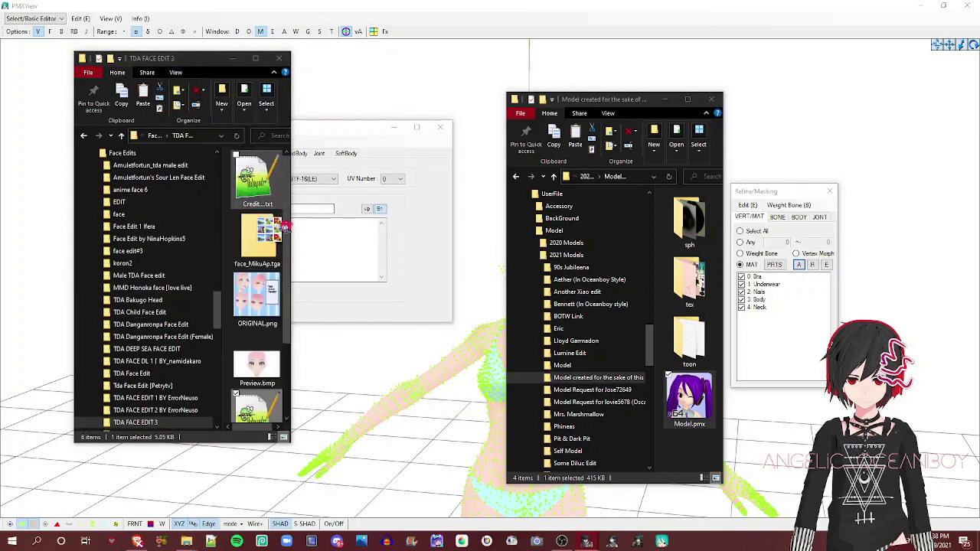
{"action": "left_click", "coordinate": [281, 238]}
{"action": "scroll", "coordinate": [283, 241], "scroll_direction": "down", "scroll_amount": 2}
{"action": "scroll", "coordinate": [284, 243], "scroll_direction": "up", "scroll_amount": 2}
{"action": "left_click", "coordinate": [280, 177]}
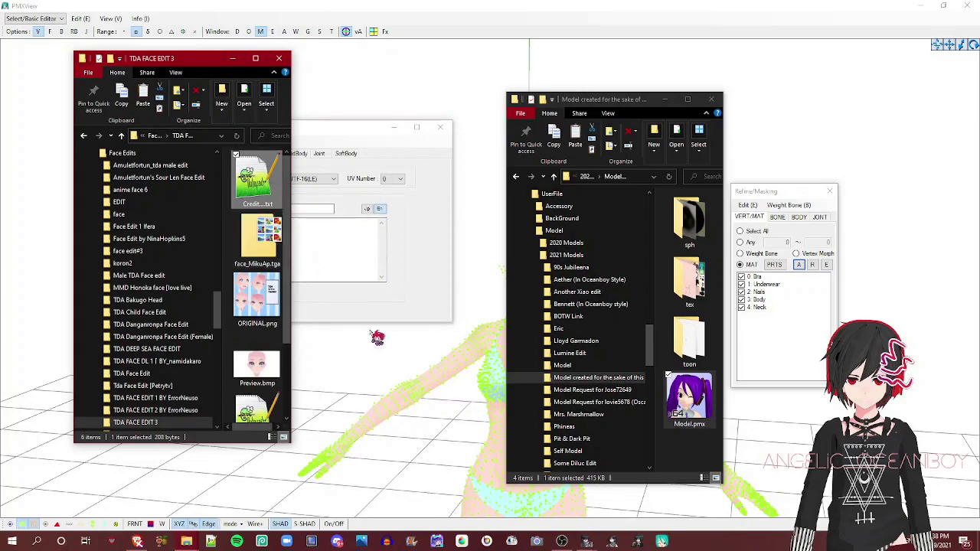
{"action": "left_click", "coordinate": [261, 239]}
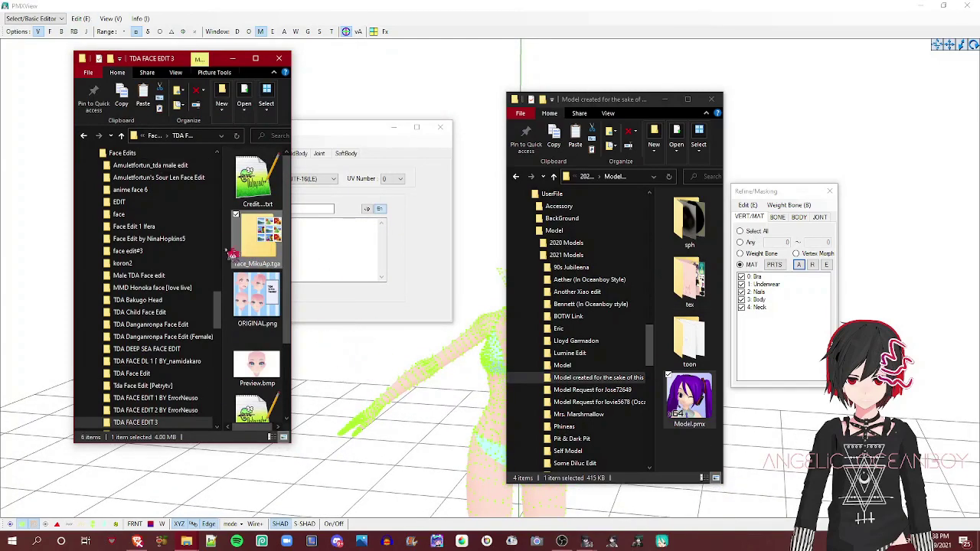
Step: Import TDA FACE EDIT 3.pmx into the body model using the Add setting at size 1 and view the added head
{"action": "scroll", "coordinate": [247, 253], "scroll_direction": "down", "scroll_amount": 2}
{"action": "left_click_drag", "start_coordinate": [255, 386], "coordinate": [331, 348]}
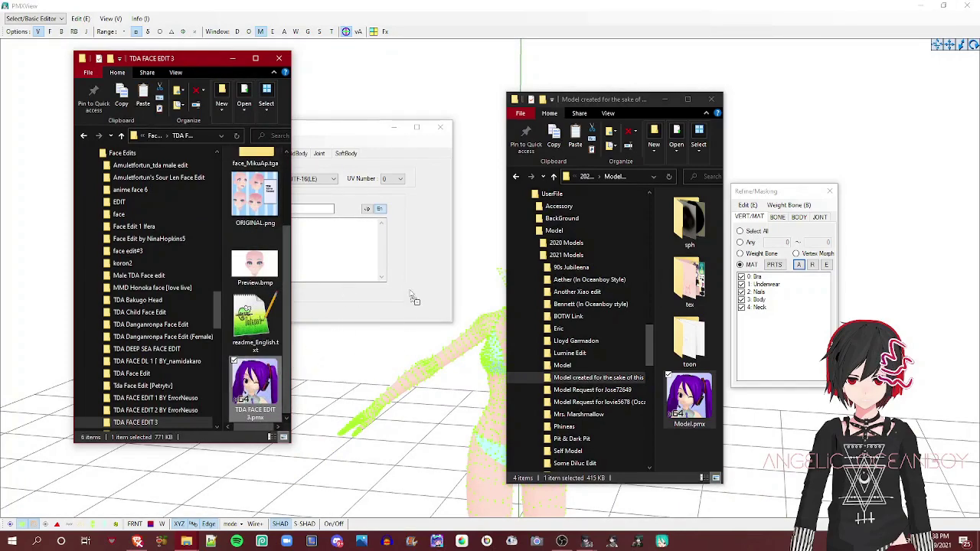
{"action": "left_click_drag", "start_coordinate": [425, 364], "coordinate": [428, 366]}
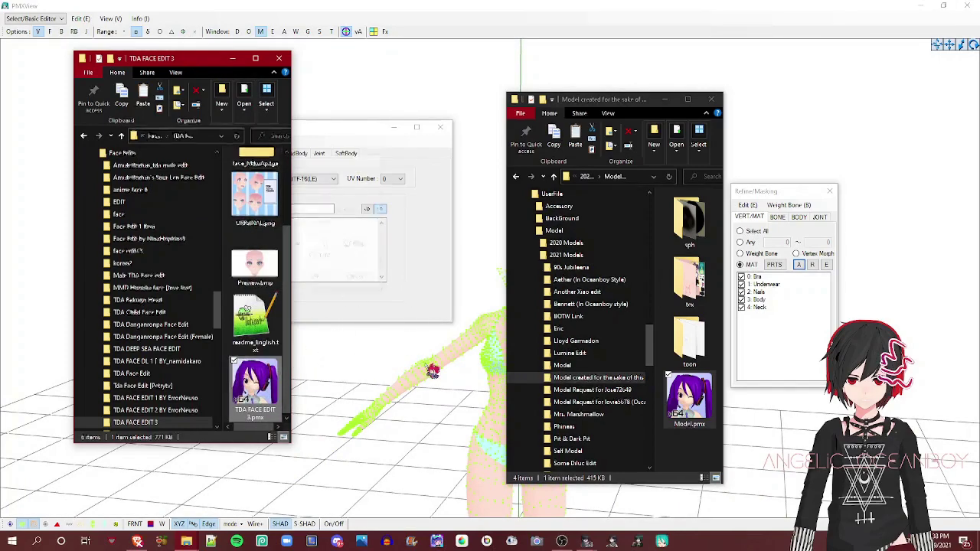
{"action": "left_click", "coordinate": [220, 201]}
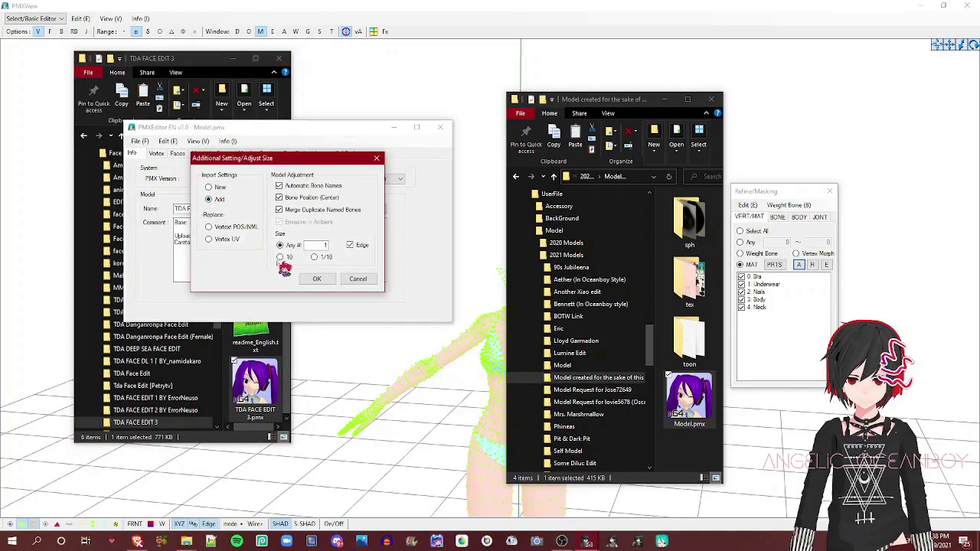
{"action": "left_click", "coordinate": [319, 280]}
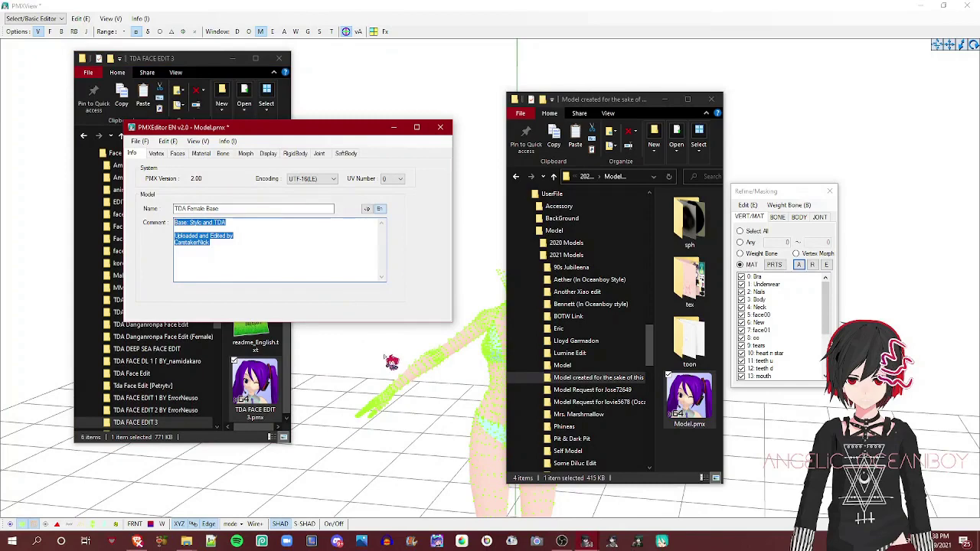
{"action": "left_click", "coordinate": [704, 457]}
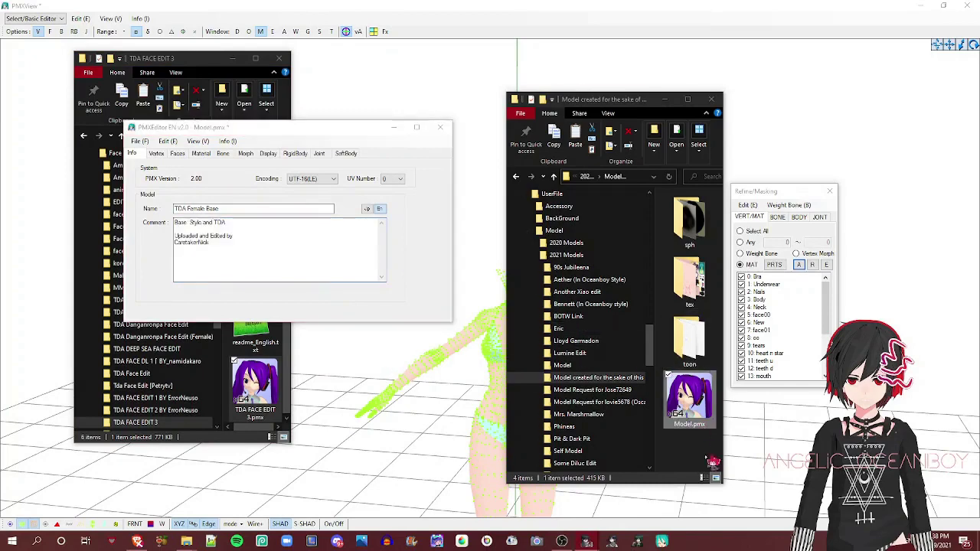
{"action": "left_click", "coordinate": [384, 403]}
{"action": "right_click_drag", "start_coordinate": [652, 93], "coordinate": [625, 114]}
Step: Select the imported face materials from face00 to cheek and select the contents of their texture path field
{"action": "key", "text": "alt+Tab"}
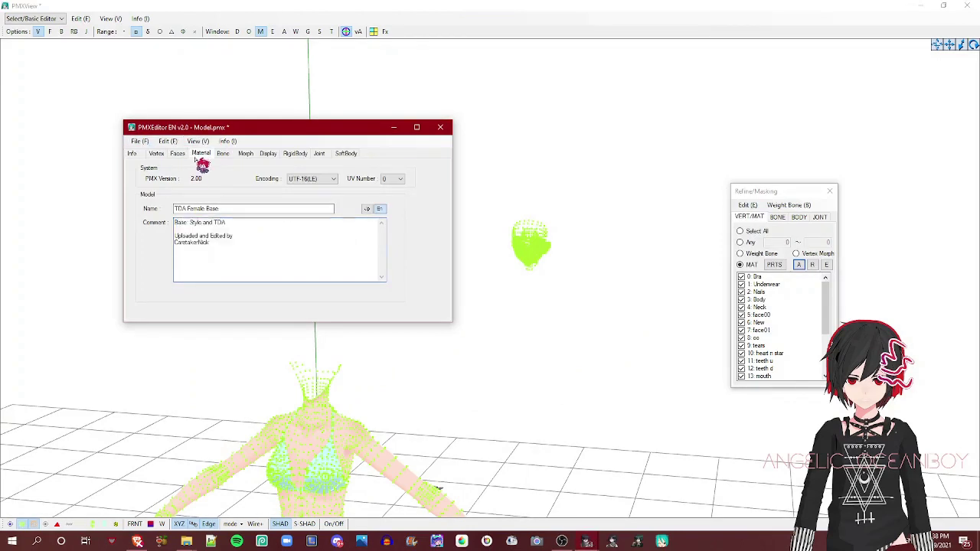
{"action": "left_click", "coordinate": [200, 154]}
{"action": "left_click", "coordinate": [157, 216]}
{"action": "left_click", "coordinate": [155, 210]}
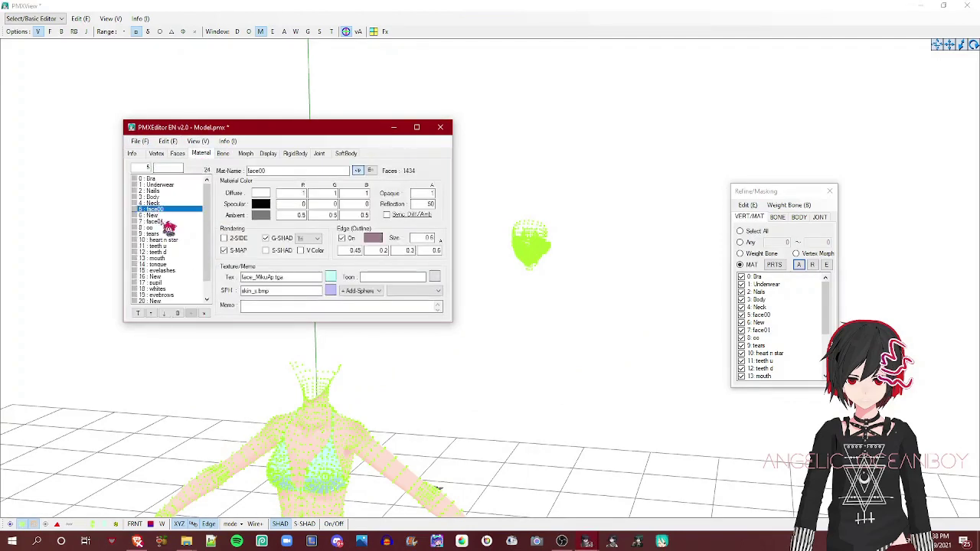
{"action": "left_click", "coordinate": [153, 215]}
{"action": "left_click", "coordinate": [153, 210]}
{"action": "scroll", "coordinate": [166, 260], "scroll_direction": "down", "scroll_amount": 1}
{"action": "left_click", "coordinate": [161, 301], "text": "shift"}
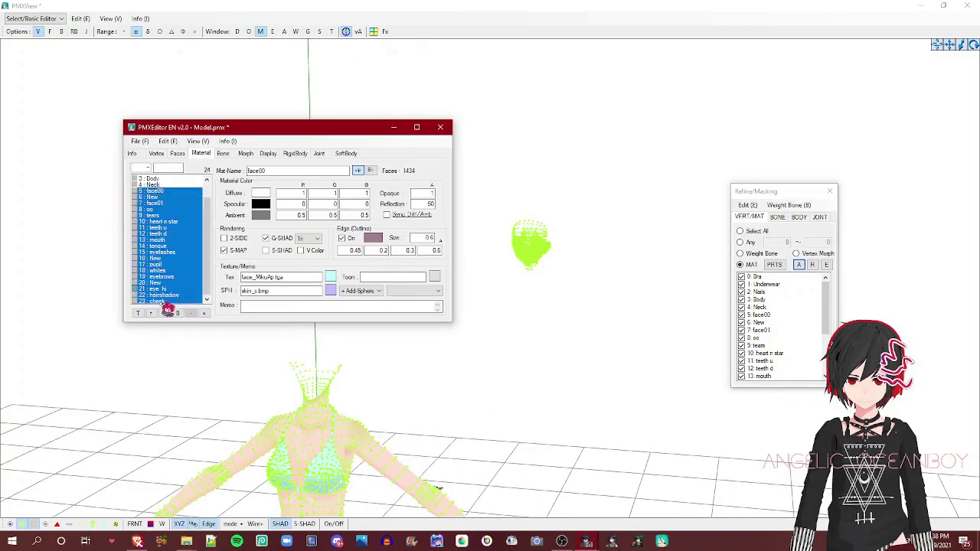
{"action": "left_click_drag", "start_coordinate": [307, 277], "coordinate": [98, 278]}
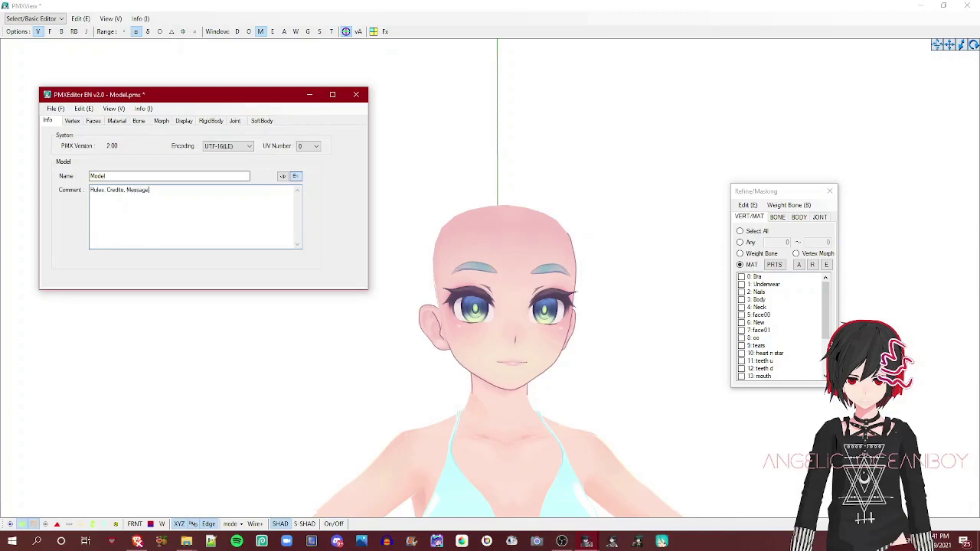
Step: Replace the English model comment with Base and Face credit lines naming the creators, and check the Japanese version of the info
{"action": "left_click_drag", "start_coordinate": [278, 213], "coordinate": [1, 2]}
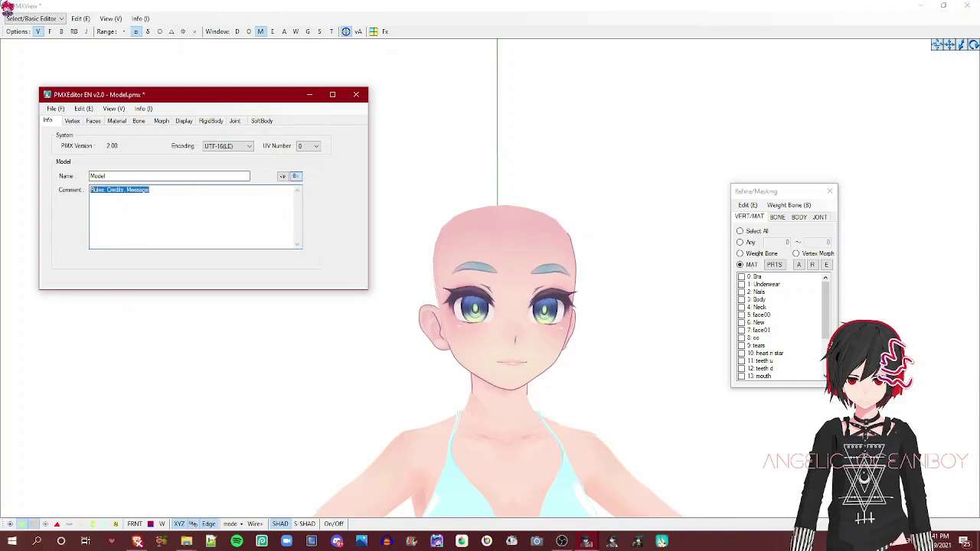
{"action": "type", "text": "CaretakerNick"}
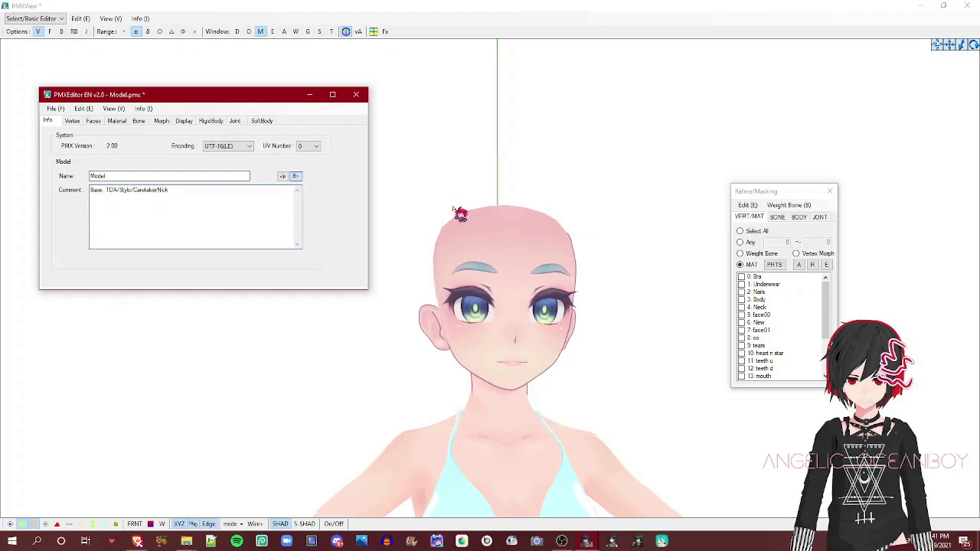
{"action": "left_click", "coordinate": [282, 176]}
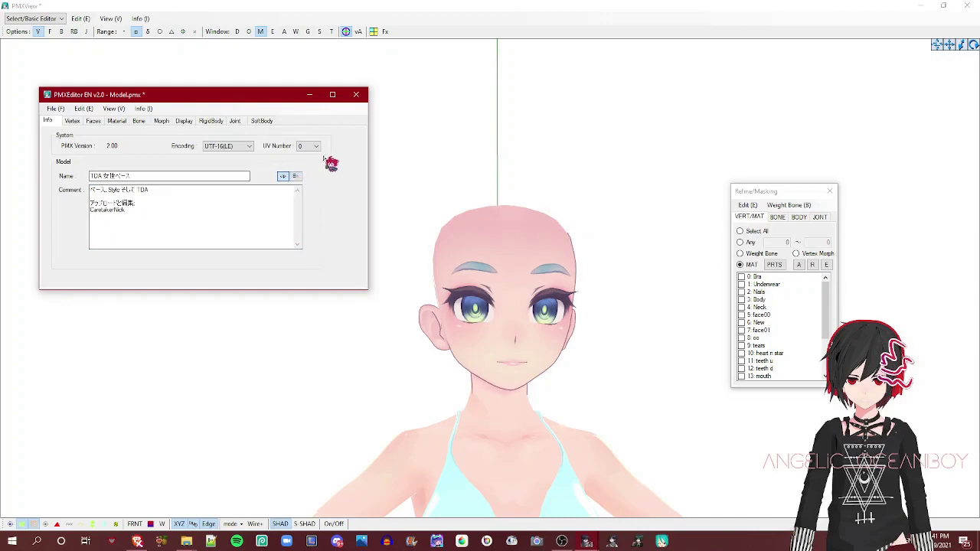
{"action": "left_click", "coordinate": [296, 176]}
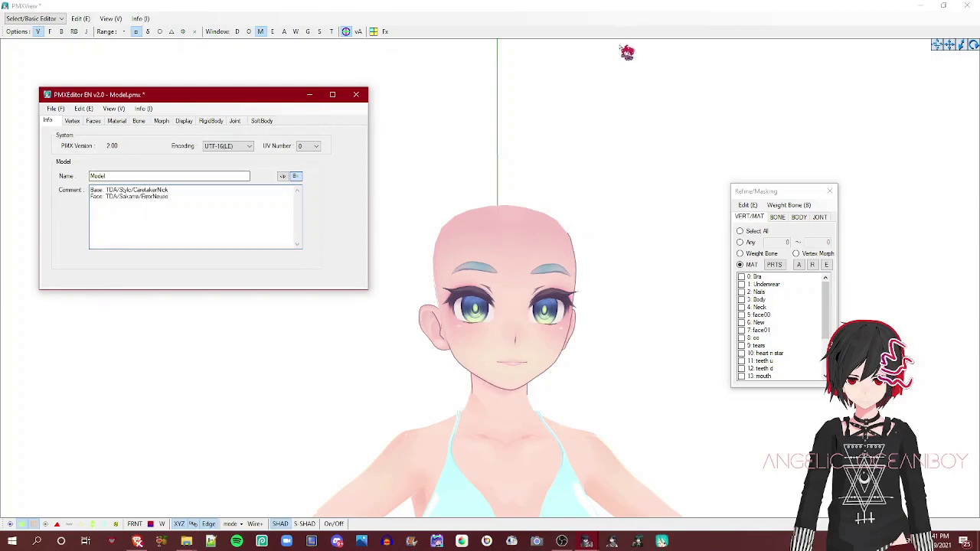
Step: Examine the vertices of the Neck material and limit the vertex display to the New material
{"action": "left_click", "coordinate": [611, 34]}
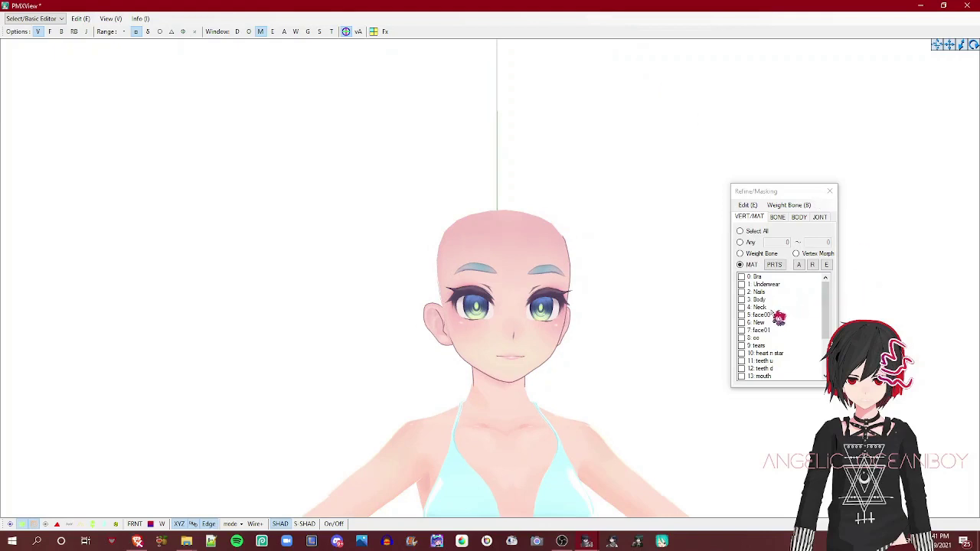
{"action": "left_click", "coordinate": [769, 307]}
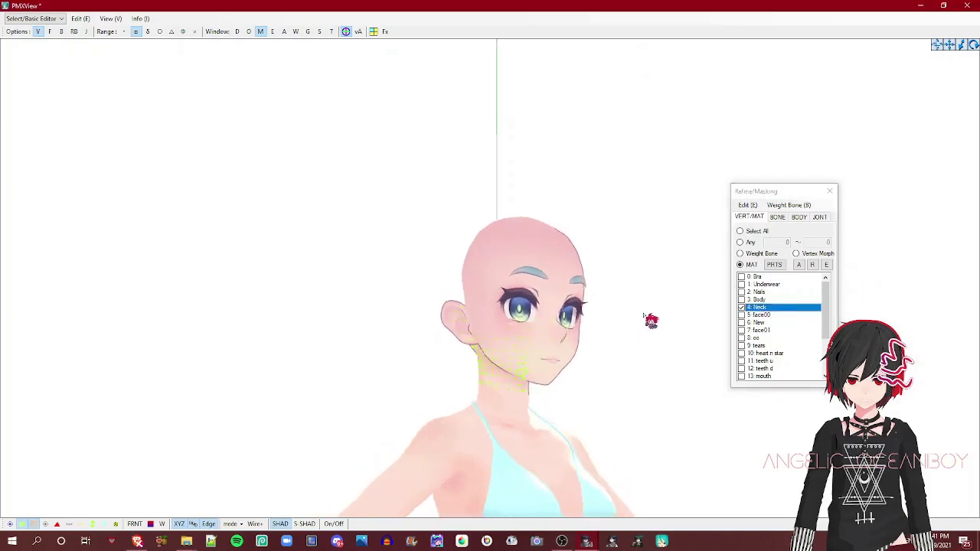
{"action": "right_click_drag", "start_coordinate": [643, 314], "coordinate": [762, 331]}
{"action": "left_click", "coordinate": [766, 307]}
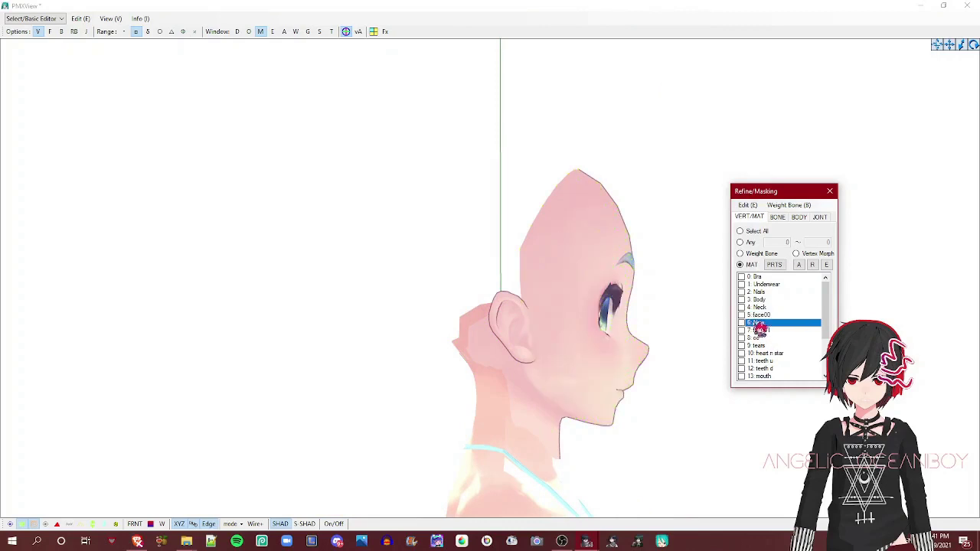
{"action": "left_click", "coordinate": [754, 323]}
{"action": "right_click", "coordinate": [754, 323]}
{"action": "right_click_drag", "start_coordinate": [566, 383], "coordinate": [519, 270]}
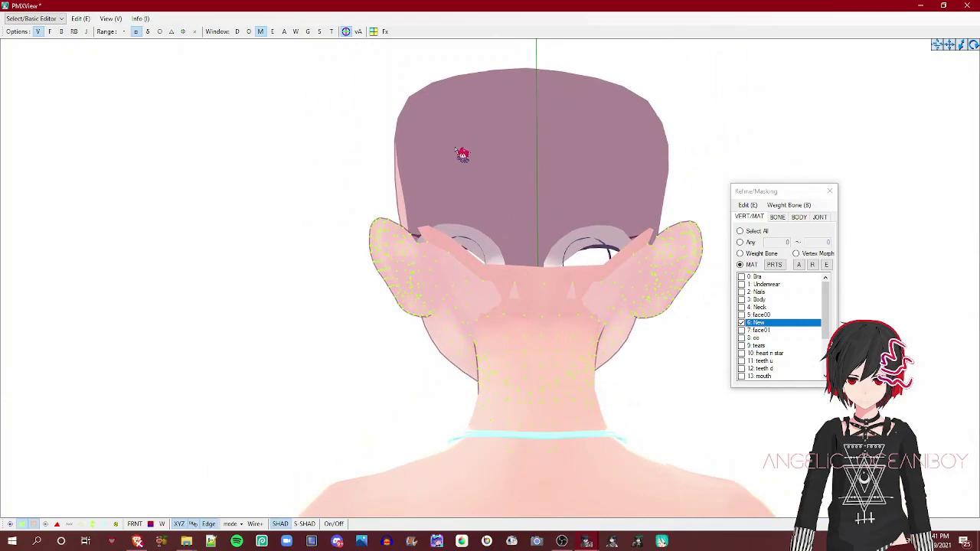
Step: Select the New material's surplus neck vertices behind and below the ears and delete them
{"action": "right_click_drag", "start_coordinate": [463, 153], "coordinate": [556, 157]}
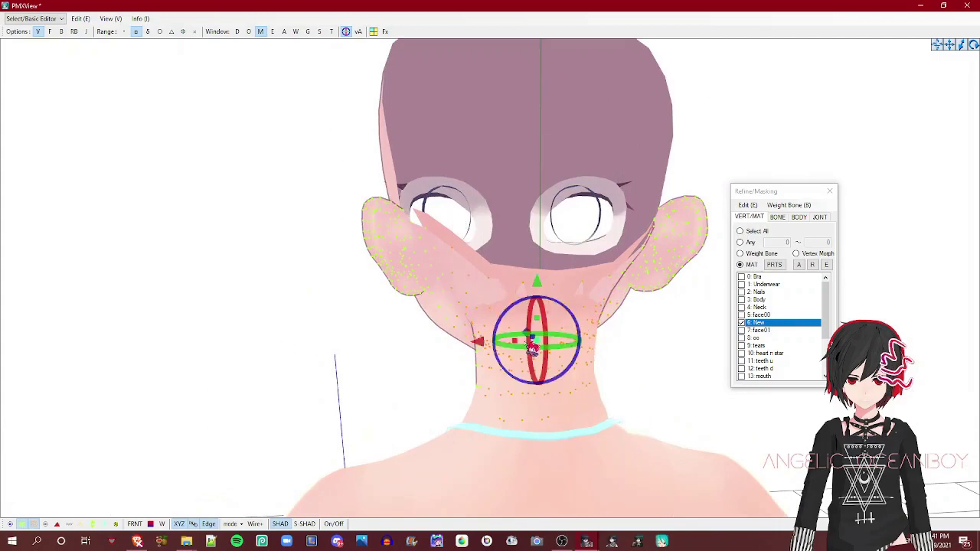
{"action": "right_click_drag", "start_coordinate": [532, 349], "coordinate": [557, 344]}
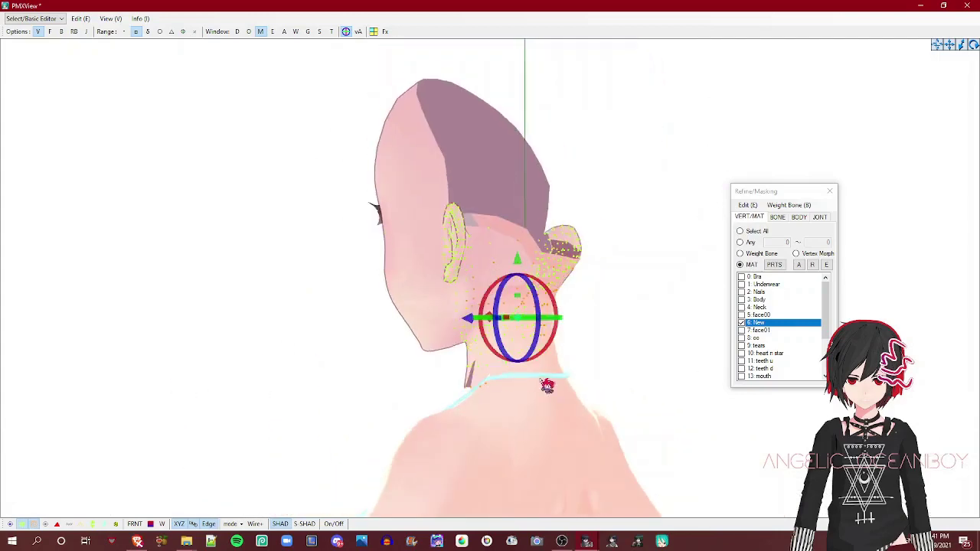
{"action": "scroll", "coordinate": [537, 372], "scroll_direction": "up", "scroll_amount": 4}
{"action": "right_click_drag", "start_coordinate": [532, 247], "coordinate": [559, 200]}
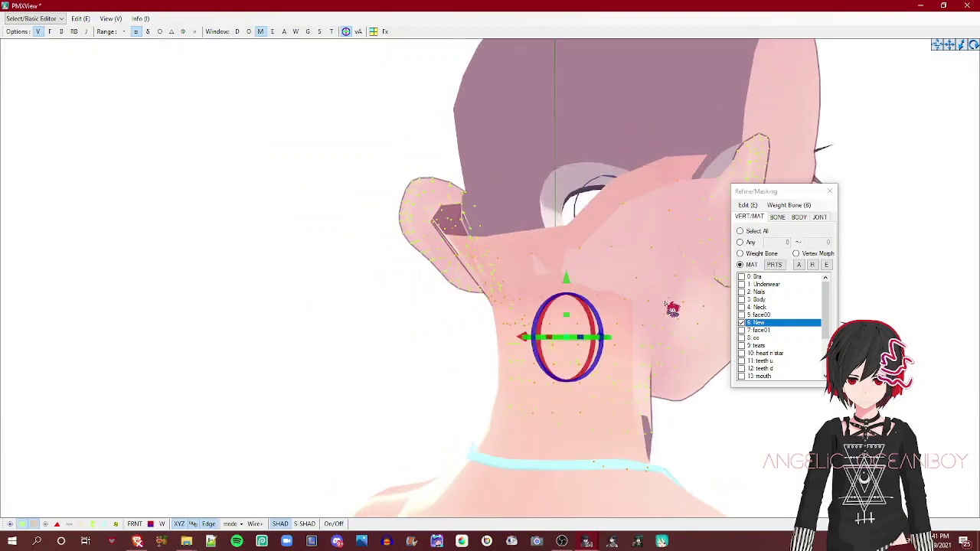
{"action": "right_click_drag", "start_coordinate": [671, 309], "coordinate": [522, 242]}
{"action": "right_click_drag", "start_coordinate": [618, 467], "coordinate": [589, 225]}
{"action": "right_click", "coordinate": [577, 326]}
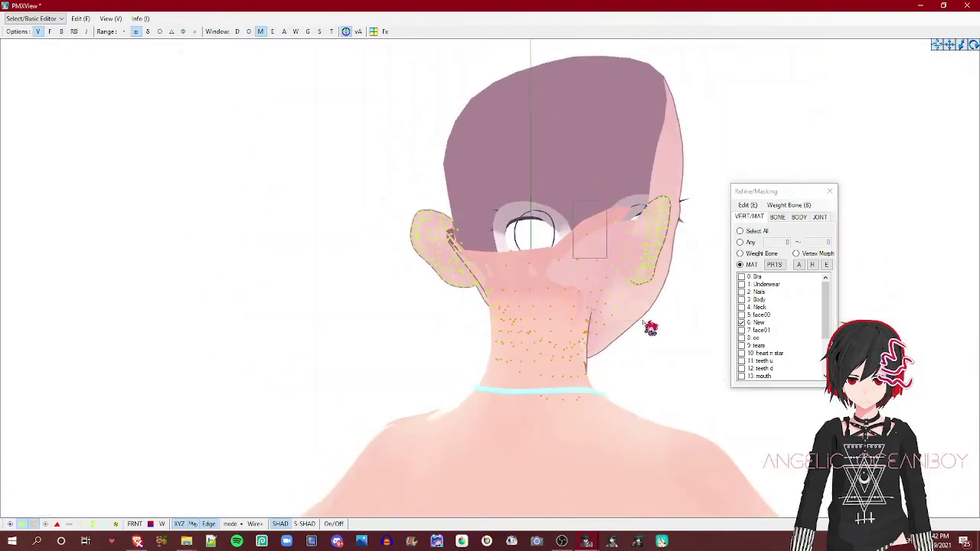
{"action": "scroll", "coordinate": [643, 329], "scroll_direction": "up", "scroll_amount": 2}
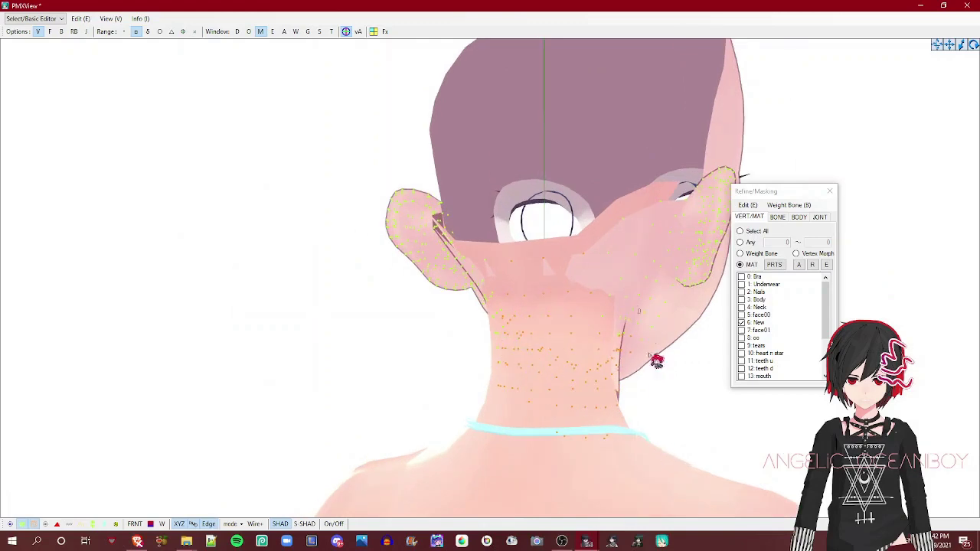
{"action": "right_click_drag", "start_coordinate": [671, 409], "coordinate": [613, 304]}
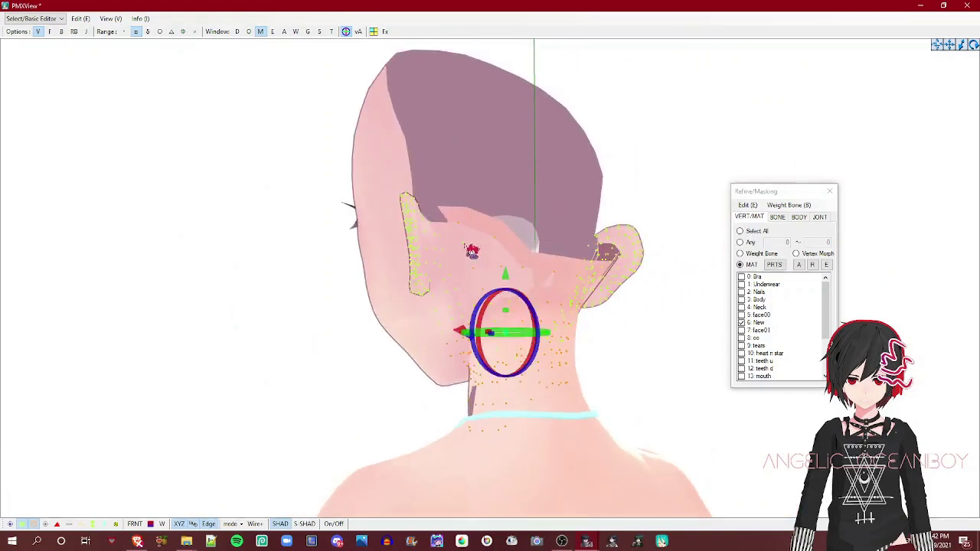
{"action": "right_click_drag", "start_coordinate": [525, 358], "coordinate": [533, 357]}
{"action": "left_click_drag", "start_coordinate": [360, 280], "coordinate": [472, 367]}
{"action": "right_click_drag", "start_coordinate": [471, 368], "coordinate": [681, 426]}
{"action": "middle_click_drag", "start_coordinate": [681, 441], "coordinate": [663, 429]}
{"action": "right_click_drag", "start_coordinate": [669, 435], "coordinate": [479, 158]}
{"action": "left_click_drag", "start_coordinate": [472, 151], "coordinate": [504, 213], "text": "ctrl"}
{"action": "left_click_drag", "start_coordinate": [452, 133], "coordinate": [473, 159], "text": "ctrl"}
{"action": "scroll", "coordinate": [509, 158], "scroll_direction": "down", "scroll_amount": 4}
{"action": "scroll", "coordinate": [496, 163], "scroll_direction": "up", "scroll_amount": 4}
{"action": "right_click_drag", "start_coordinate": [507, 159], "coordinate": [574, 182]}
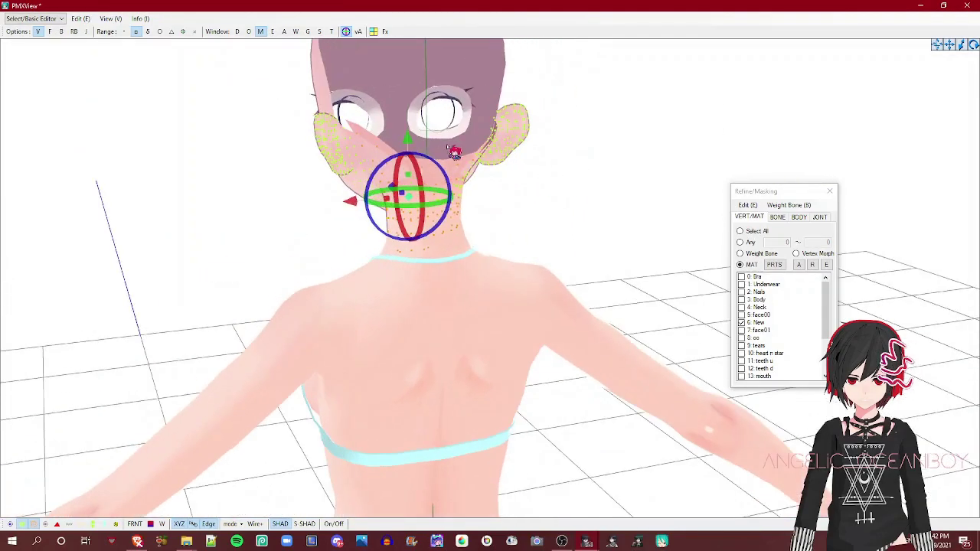
{"action": "key", "text": "Delete"}
{"action": "key", "text": "Return"}
Step: Adjust the depth position of the New material's vertices beneath the jaw where the face meets the neck
{"action": "right_click_drag", "start_coordinate": [448, 145], "coordinate": [629, 373]}
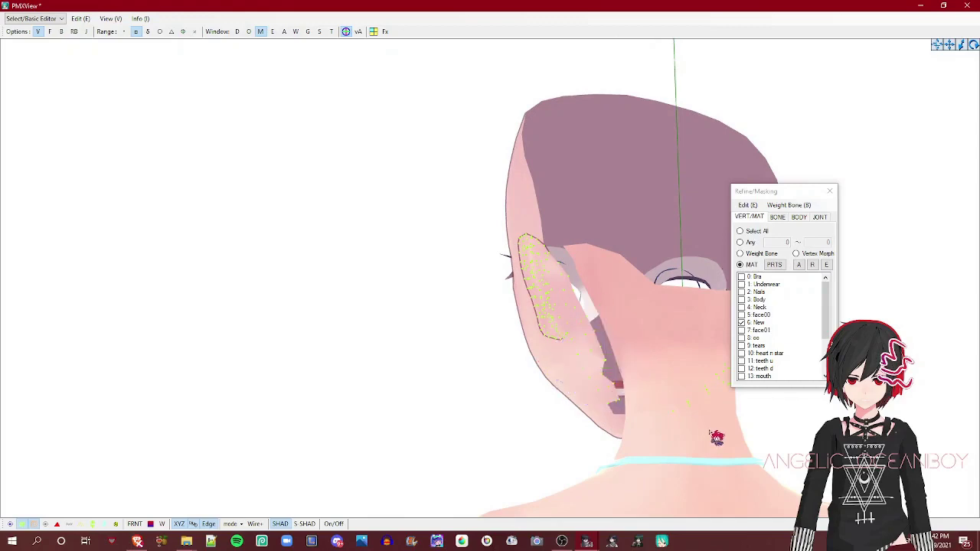
{"action": "right_click_drag", "start_coordinate": [715, 431], "coordinate": [615, 406]}
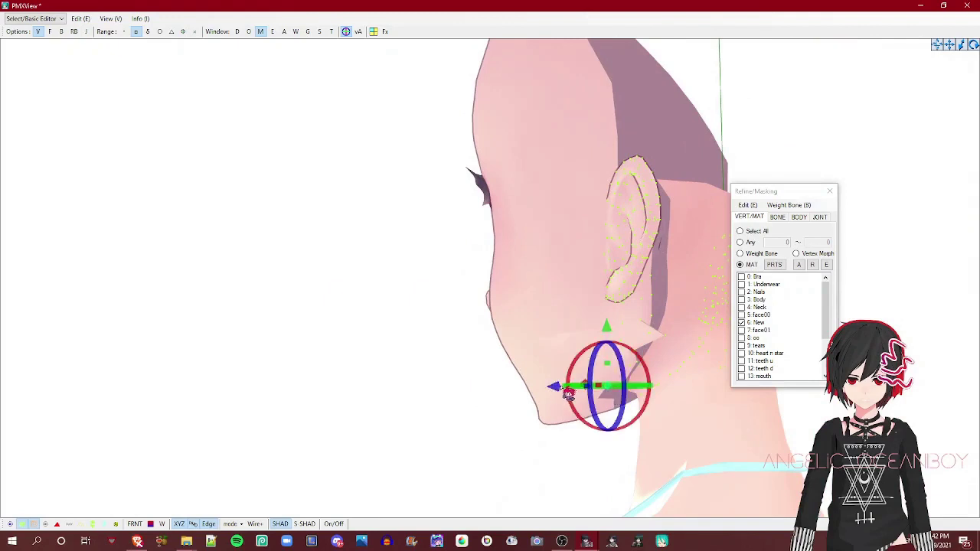
{"action": "left_click_drag", "start_coordinate": [559, 387], "coordinate": [582, 390]}
{"action": "right_click_drag", "start_coordinate": [639, 458], "coordinate": [668, 368]}
{"action": "left_click_drag", "start_coordinate": [713, 354], "coordinate": [713, 354]}
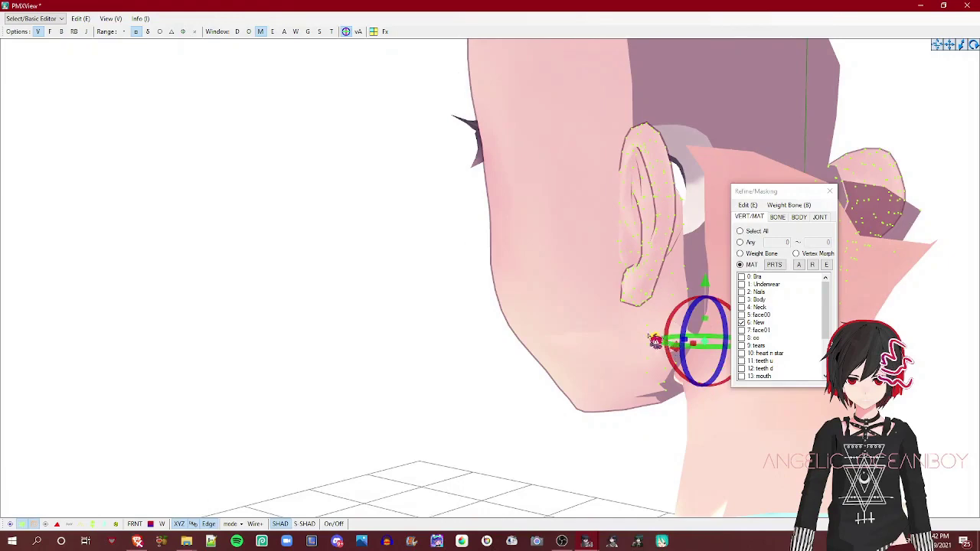
{"action": "left_click_drag", "start_coordinate": [643, 338], "coordinate": [622, 330]}
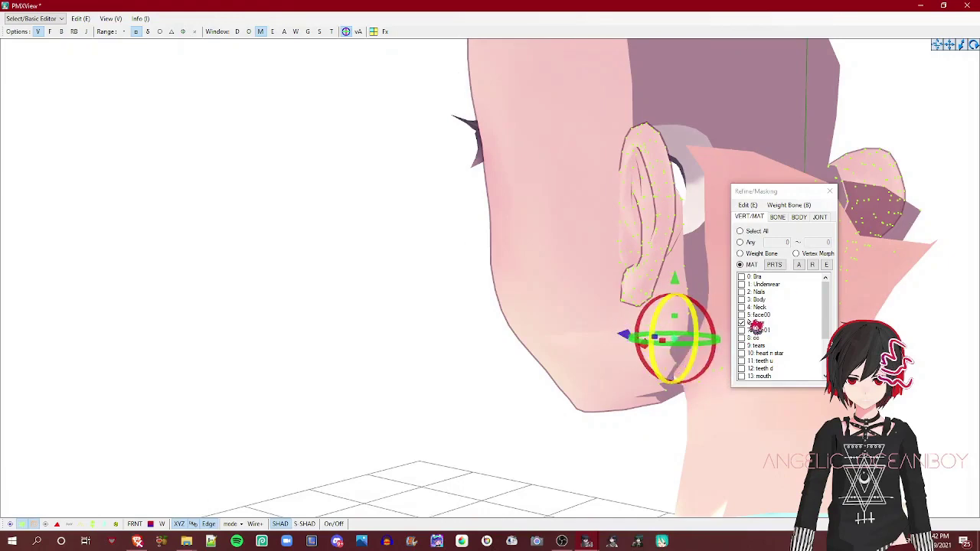
Step: Limit the vertex display to the face00 material and bring the jaw and neck joint into view
{"action": "left_click", "coordinate": [755, 317]}
{"action": "right_click_drag", "start_coordinate": [664, 401], "coordinate": [776, 403]}
{"action": "scroll", "coordinate": [687, 406], "scroll_direction": "down", "scroll_amount": 3}
{"action": "middle_click_drag", "start_coordinate": [714, 433], "coordinate": [705, 411]}
{"action": "right_click_drag", "start_coordinate": [705, 410], "coordinate": [732, 410]}
{"action": "middle_click_drag", "start_coordinate": [733, 409], "coordinate": [732, 430]}
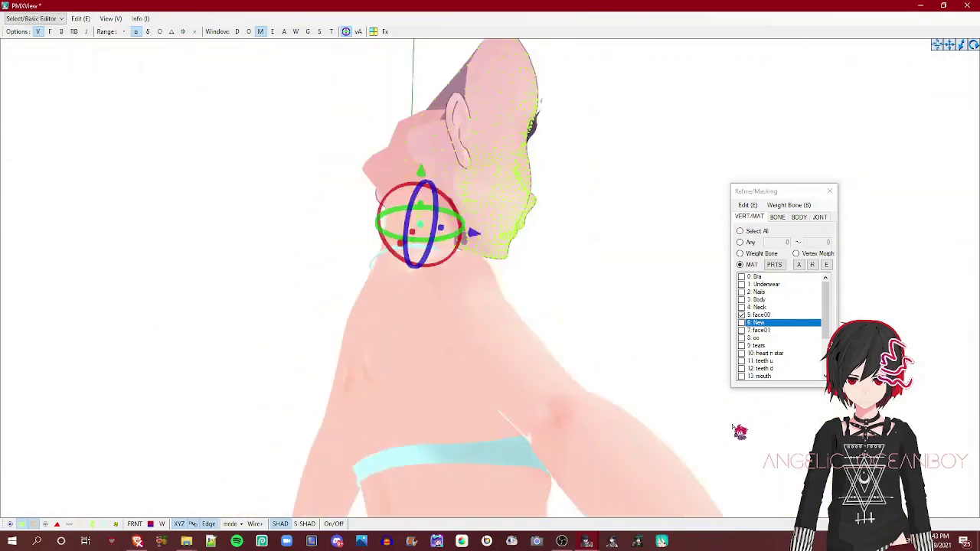
{"action": "scroll", "coordinate": [732, 430], "scroll_direction": "up", "scroll_amount": 5}
Step: Shift the face00 vertices at the rear underside of the jaw forward where the jaw meets the neck
{"action": "right_click_drag", "start_coordinate": [732, 430], "coordinate": [588, 343]}
{"action": "scroll", "coordinate": [609, 370], "scroll_direction": "down", "scroll_amount": 4}
{"action": "scroll", "coordinate": [588, 342], "scroll_direction": "up", "scroll_amount": 3}
{"action": "left_click_drag", "start_coordinate": [341, 164], "coordinate": [342, 165]}
{"action": "scroll", "coordinate": [363, 165], "scroll_direction": "down", "scroll_amount": 3}
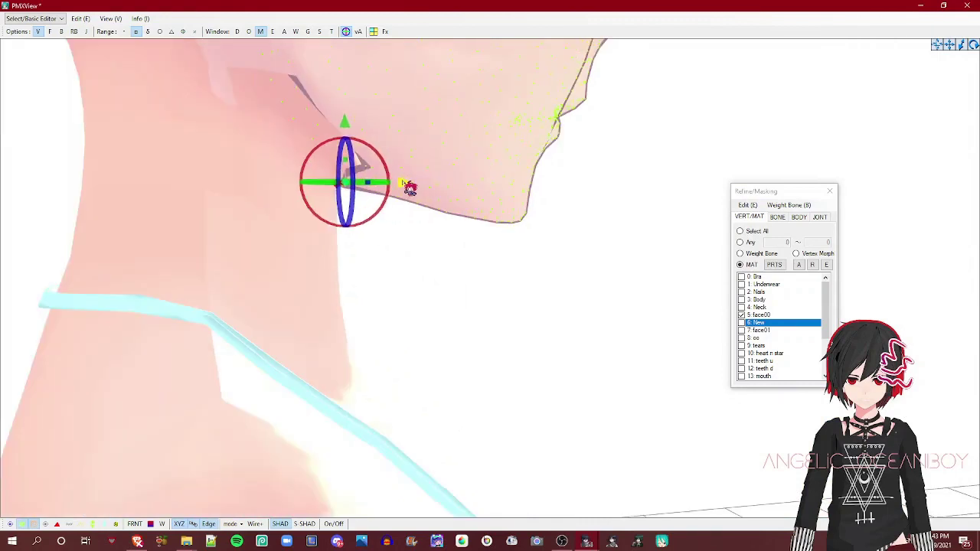
{"action": "left_click", "coordinate": [401, 176]}
{"action": "left_click_drag", "start_coordinate": [374, 175], "coordinate": [391, 178]}
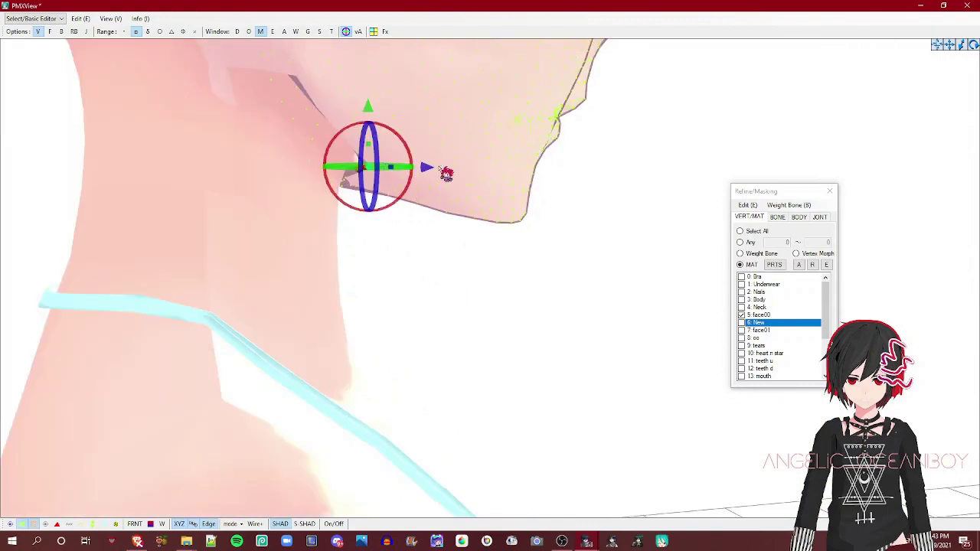
{"action": "left_click", "coordinate": [417, 204]}
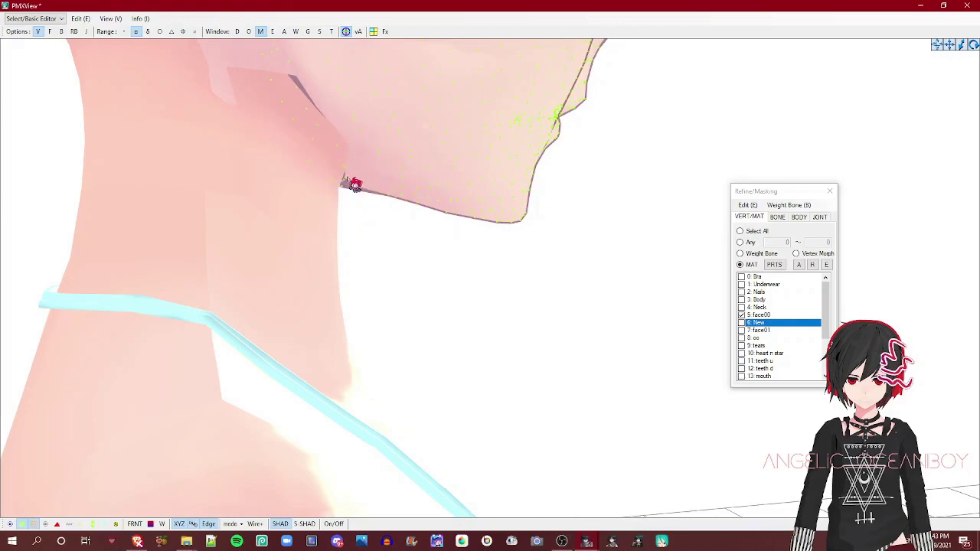
{"action": "left_click_drag", "start_coordinate": [364, 198], "coordinate": [407, 188]}
{"action": "left_click", "coordinate": [489, 174]}
Step: Uncheck all materials in the masking list to hide every vertex marker
{"action": "scroll", "coordinate": [482, 173], "scroll_direction": "down", "scroll_amount": 8}
{"action": "right_click_drag", "start_coordinate": [489, 174], "coordinate": [448, 174]}
{"action": "scroll", "coordinate": [474, 176], "scroll_direction": "up", "scroll_amount": 6}
{"action": "right_click", "coordinate": [803, 294]}
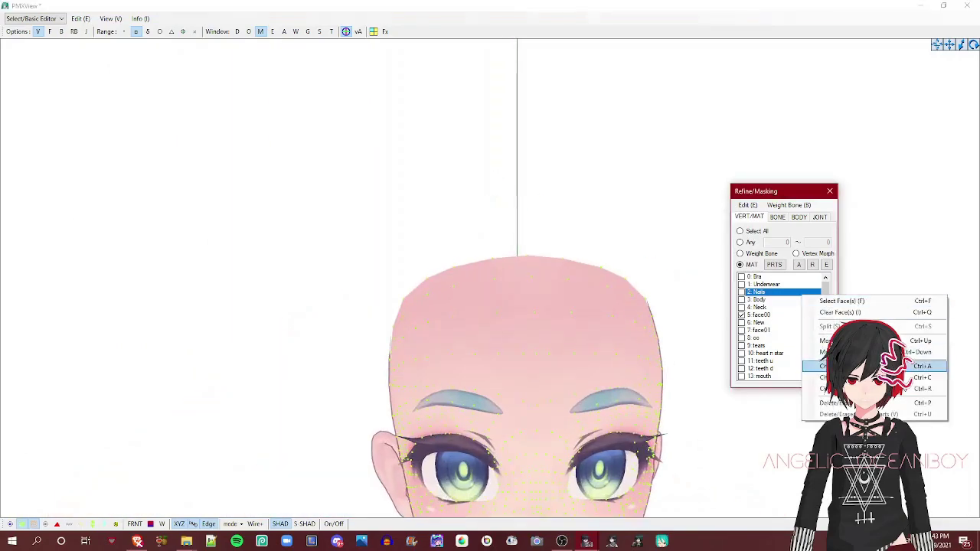
{"action": "left_click", "coordinate": [850, 377]}
Step: Inspect the joined head, neck and body from several angles and return to the model editor window
{"action": "middle_click_drag", "start_coordinate": [494, 284], "coordinate": [488, 249]}
{"action": "scroll", "coordinate": [488, 250], "scroll_direction": "down", "scroll_amount": 6}
{"action": "middle_click_drag", "start_coordinate": [488, 321], "coordinate": [488, 244]}
{"action": "scroll", "coordinate": [488, 243], "scroll_direction": "down", "scroll_amount": 3}
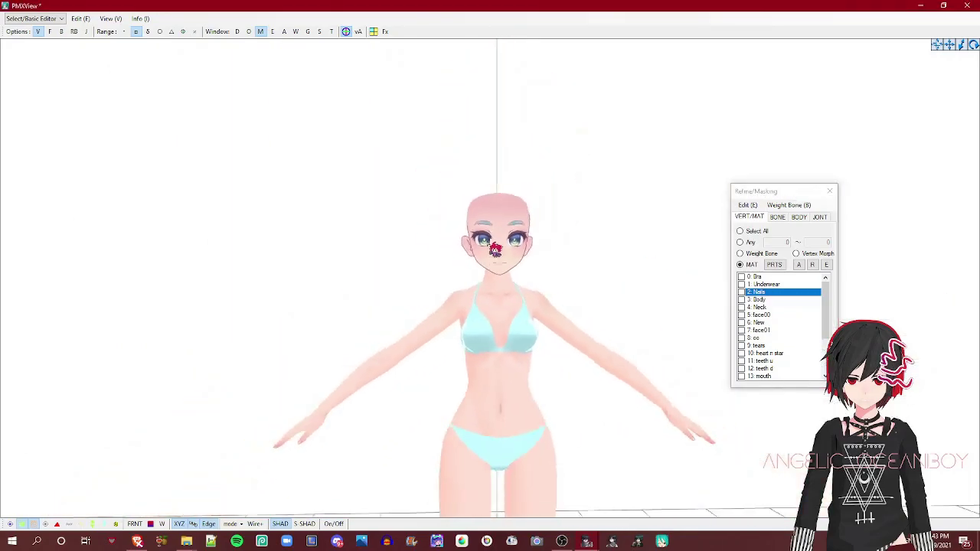
{"action": "scroll", "coordinate": [528, 249], "scroll_direction": "up", "scroll_amount": 3}
{"action": "right_click_drag", "start_coordinate": [542, 252], "coordinate": [623, 131]}
{"action": "scroll", "coordinate": [567, 172], "scroll_direction": "up", "scroll_amount": 4}
{"action": "scroll", "coordinate": [580, 131], "scroll_direction": "down", "scroll_amount": 2}
{"action": "scroll", "coordinate": [580, 131], "scroll_direction": "up", "scroll_amount": 4}
{"action": "scroll", "coordinate": [581, 131], "scroll_direction": "down", "scroll_amount": 6}
{"action": "key", "text": "alt+Tab"}
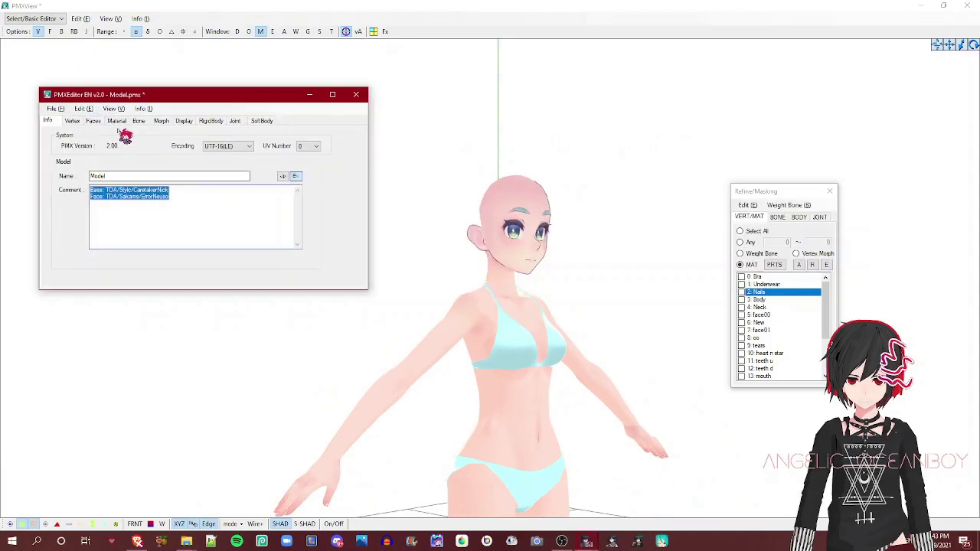
Step: Review face00's edge colour and turn on the edge outline for the Body and Neck materials
{"action": "left_click", "coordinate": [117, 121]}
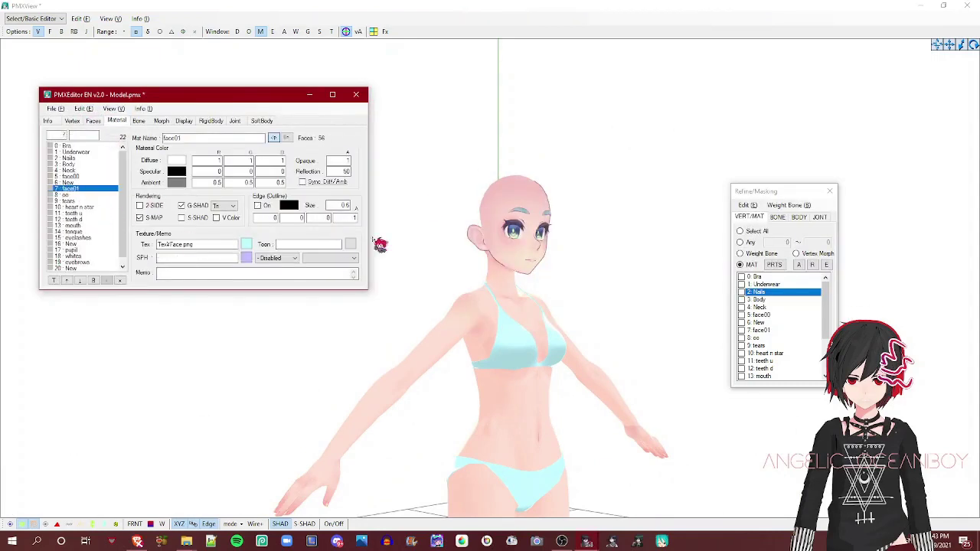
{"action": "scroll", "coordinate": [496, 263], "scroll_direction": "up", "scroll_amount": 2}
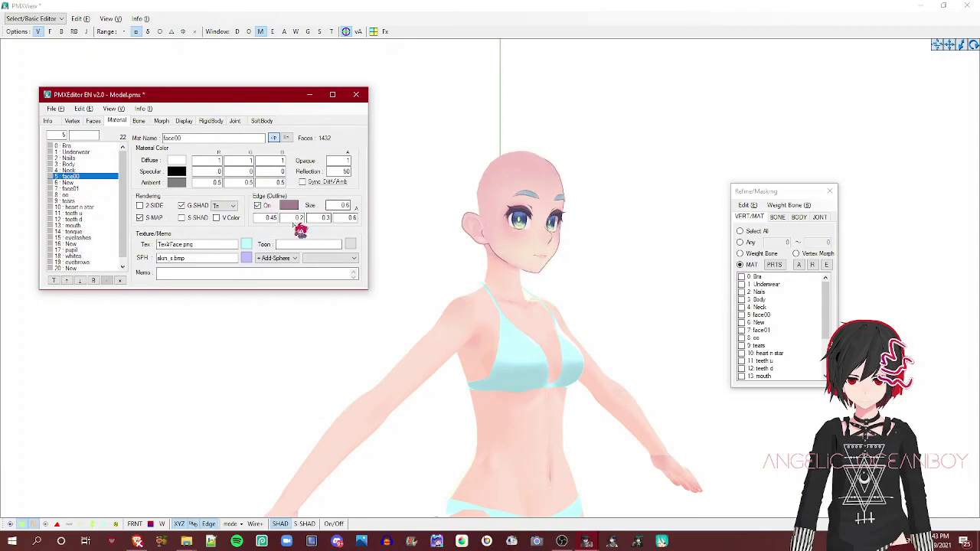
{"action": "left_click", "coordinate": [290, 206]}
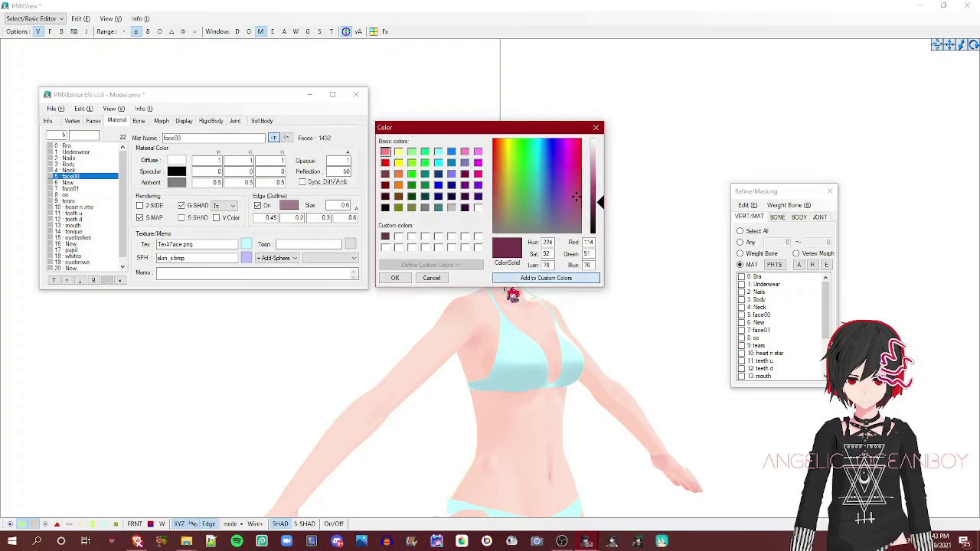
{"action": "left_click", "coordinate": [395, 278]}
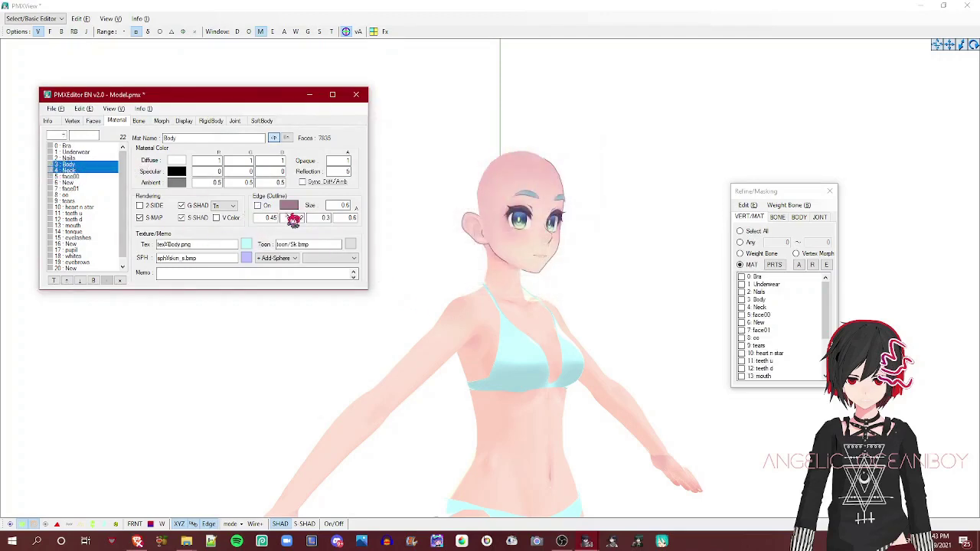
{"action": "left_click", "coordinate": [262, 208]}
Step: Inspect the outlined body from head to feet and compare its outline with the face's
{"action": "left_click", "coordinate": [498, 328]}
{"action": "scroll", "coordinate": [497, 328], "scroll_direction": "down", "scroll_amount": 3}
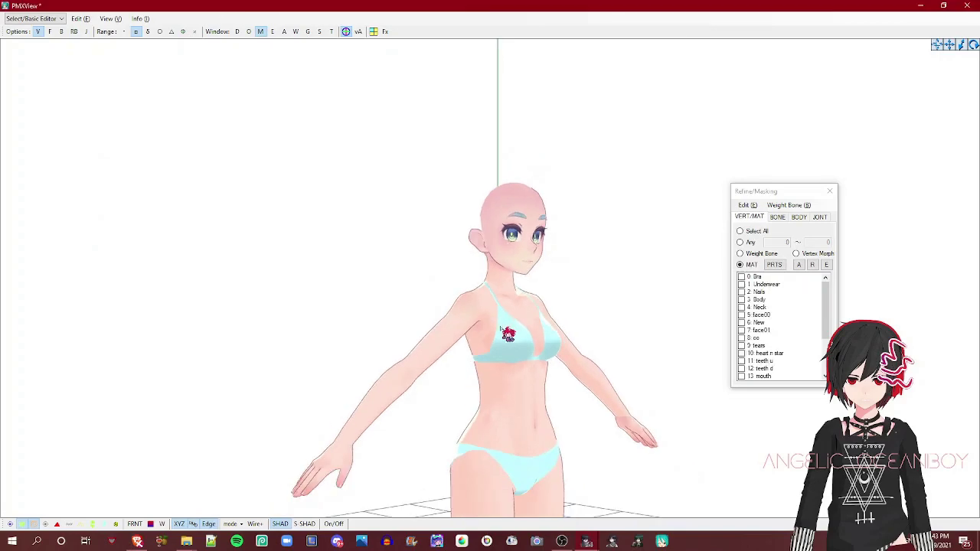
{"action": "scroll", "coordinate": [487, 311], "scroll_direction": "down", "scroll_amount": 3}
{"action": "right_click_drag", "start_coordinate": [631, 303], "coordinate": [608, 303]}
{"action": "middle_click_drag", "start_coordinate": [609, 302], "coordinate": [597, 254]}
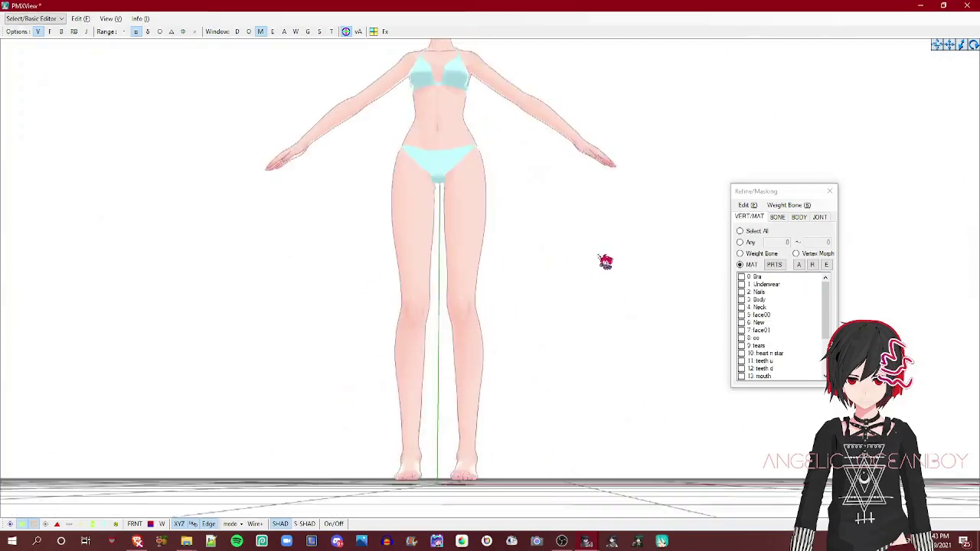
{"action": "right_click_drag", "start_coordinate": [598, 254], "coordinate": [603, 272]}
{"action": "middle_click_drag", "start_coordinate": [572, 161], "coordinate": [551, 232]}
{"action": "scroll", "coordinate": [551, 232], "scroll_direction": "up", "scroll_amount": 5}
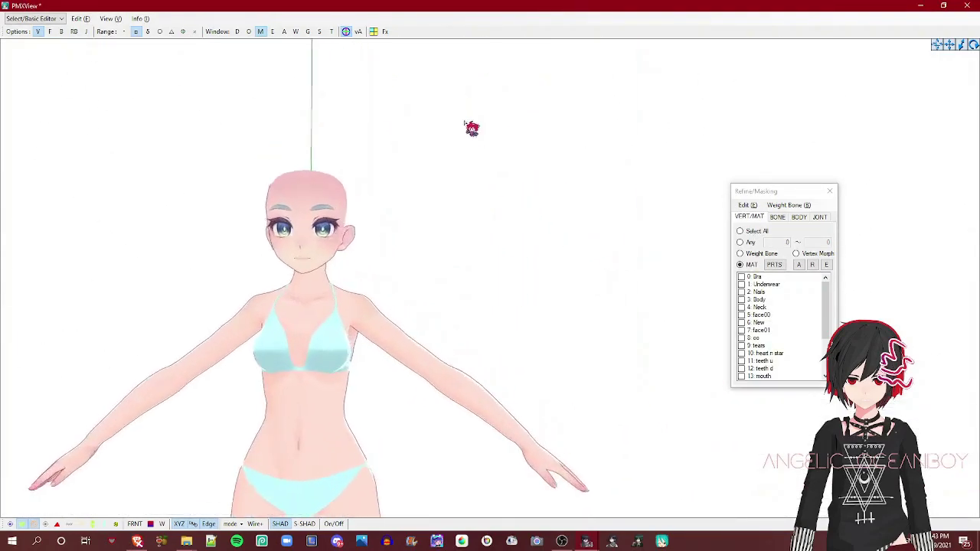
{"action": "middle_click_drag", "start_coordinate": [433, 104], "coordinate": [465, 124]}
Step: Return to the model editor window and save the changes to Model.pmx
{"action": "key", "text": "alt+Tab"}
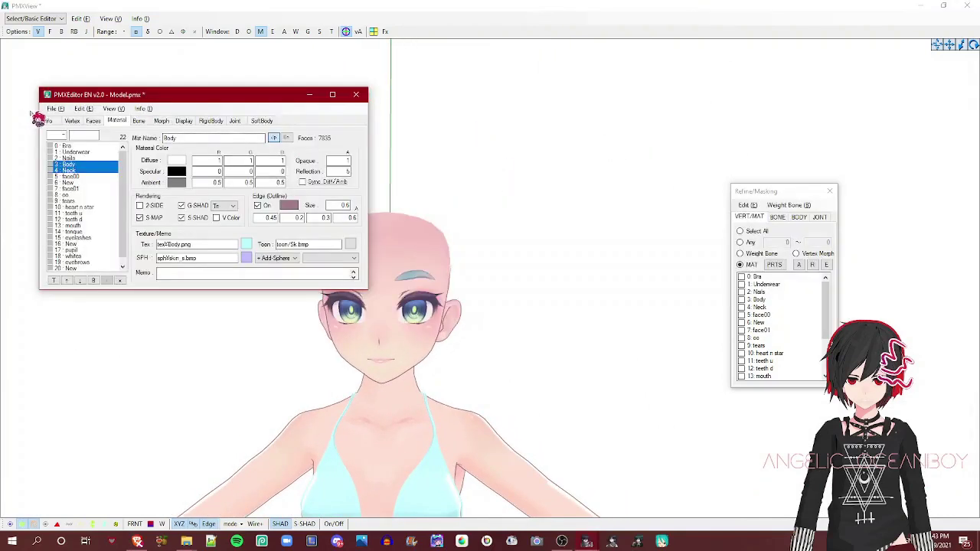
{"action": "left_click", "coordinate": [53, 109]}
{"action": "left_click", "coordinate": [108, 155]}
Step: Examine the saved model's head, face and shoulders from different angles and distances
{"action": "left_click", "coordinate": [515, 263]}
{"action": "scroll", "coordinate": [516, 259], "scroll_direction": "down", "scroll_amount": 4}
{"action": "right_click_drag", "start_coordinate": [516, 260], "coordinate": [584, 330]}
{"action": "scroll", "coordinate": [535, 278], "scroll_direction": "up", "scroll_amount": 5}
{"action": "scroll", "coordinate": [585, 305], "scroll_direction": "up", "scroll_amount": 3}
{"action": "scroll", "coordinate": [584, 330], "scroll_direction": "down", "scroll_amount": 7}
{"action": "right_click_drag", "start_coordinate": [582, 277], "coordinate": [551, 288]}
{"action": "scroll", "coordinate": [534, 234], "scroll_direction": "up", "scroll_amount": 2}
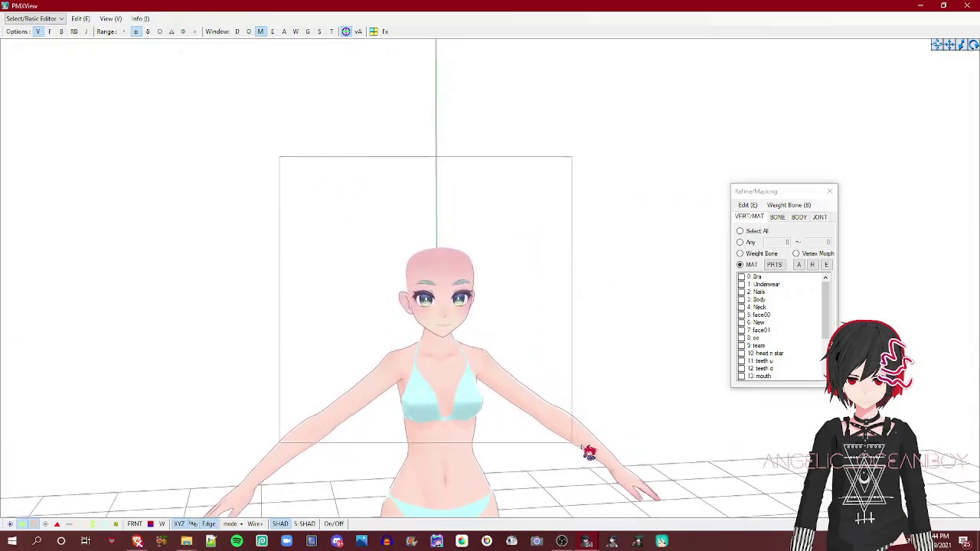
{"action": "scroll", "coordinate": [587, 452], "scroll_direction": "up", "scroll_amount": 4}
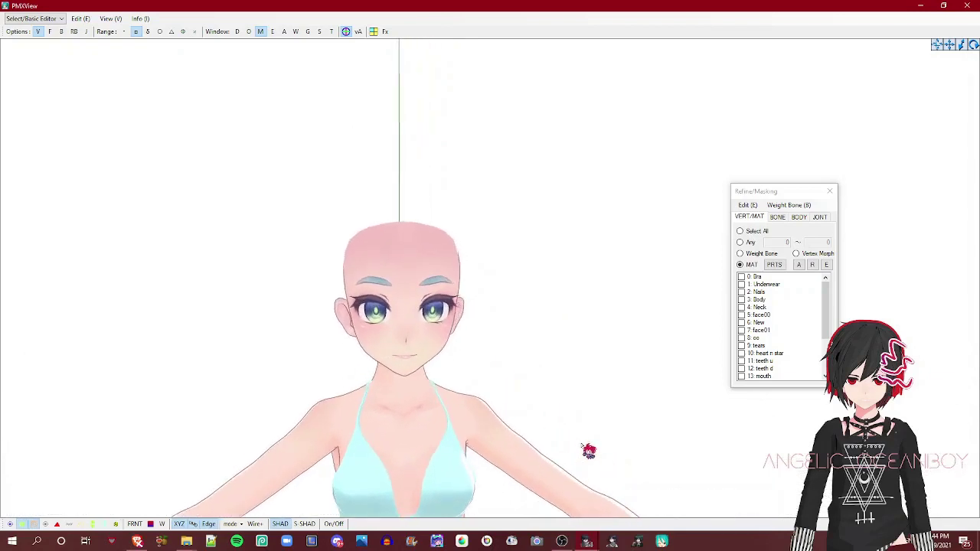
{"action": "scroll", "coordinate": [588, 452], "scroll_direction": "up", "scroll_amount": 3}
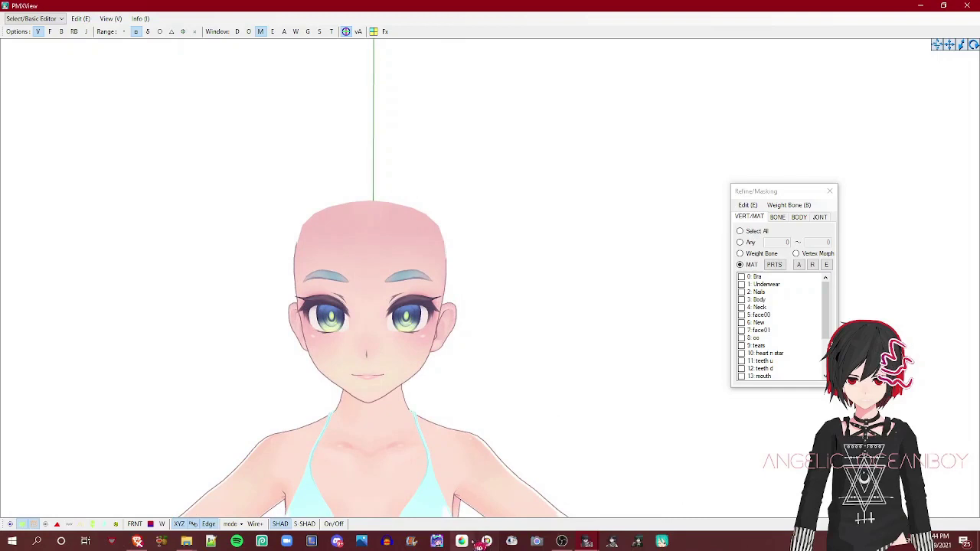
Step: Switch to MediBang Paint Pro and dismiss its startup windows
{"action": "left_click", "coordinate": [471, 541]}
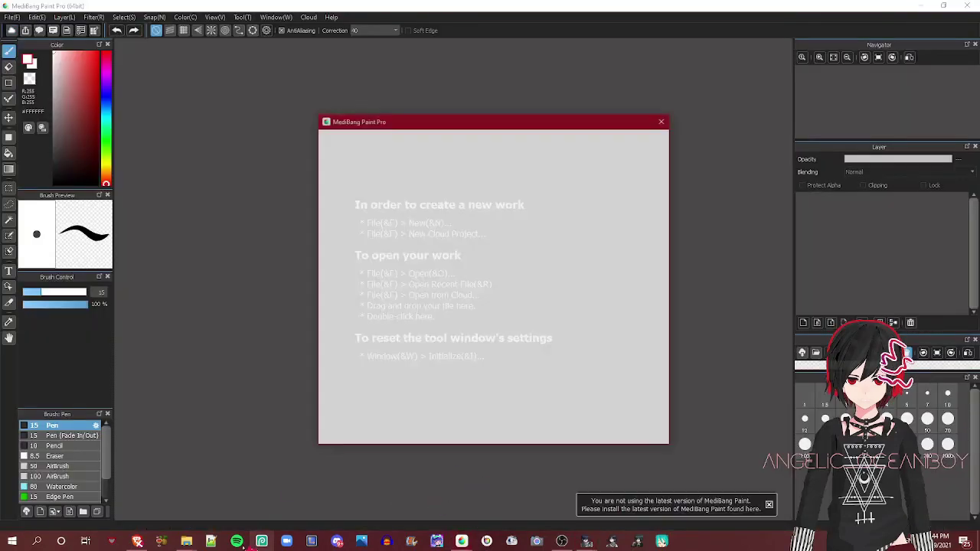
{"action": "left_click", "coordinate": [660, 121]}
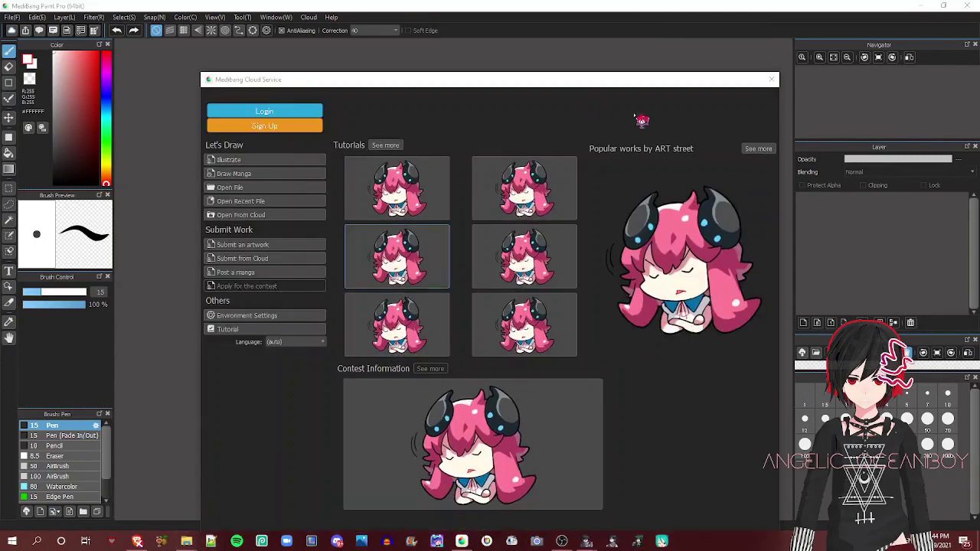
{"action": "left_click", "coordinate": [771, 80]}
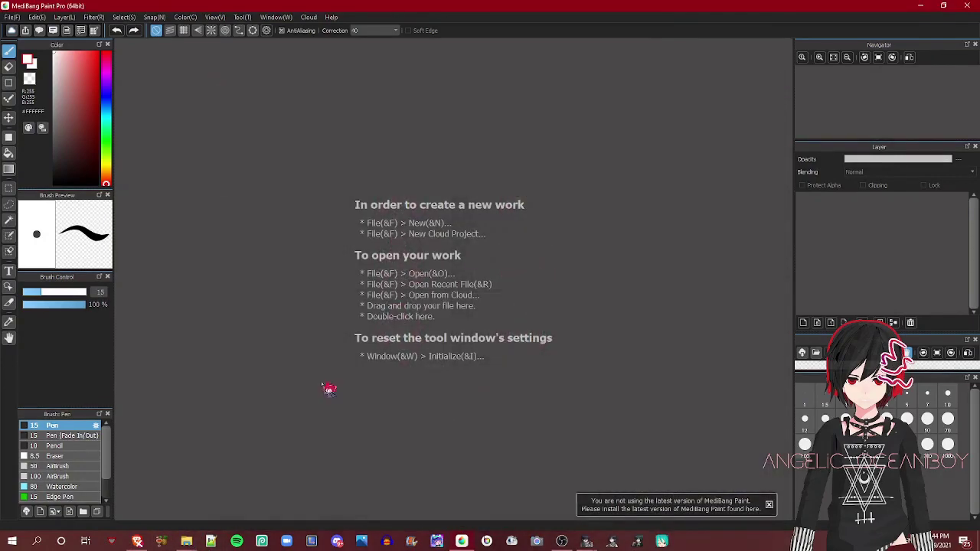
Step: Delete the [Originals] folder from the model's tex folder and open Face.png from there as a new canvas in MediBang Paint Pro
{"action": "mouse_move", "coordinate": [186, 541]}
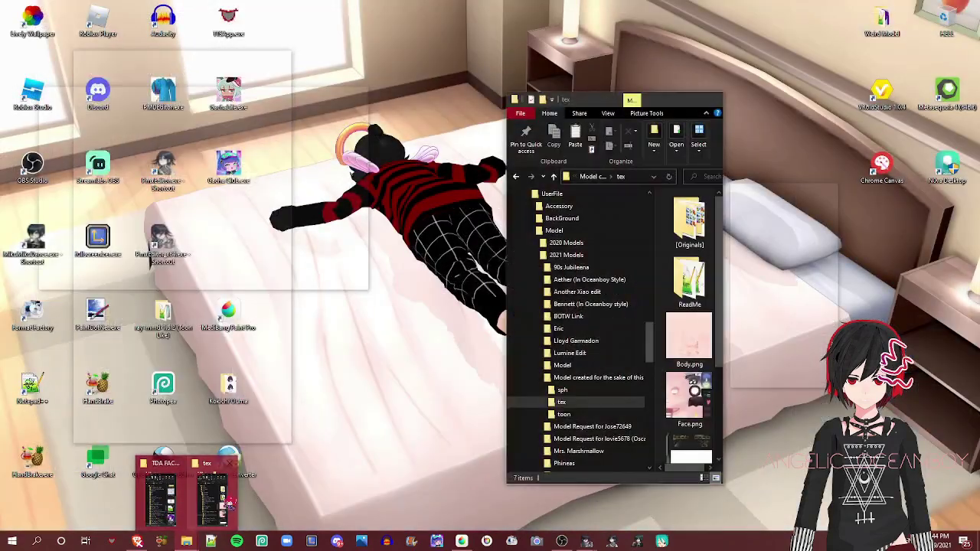
{"action": "left_click", "coordinate": [228, 502]}
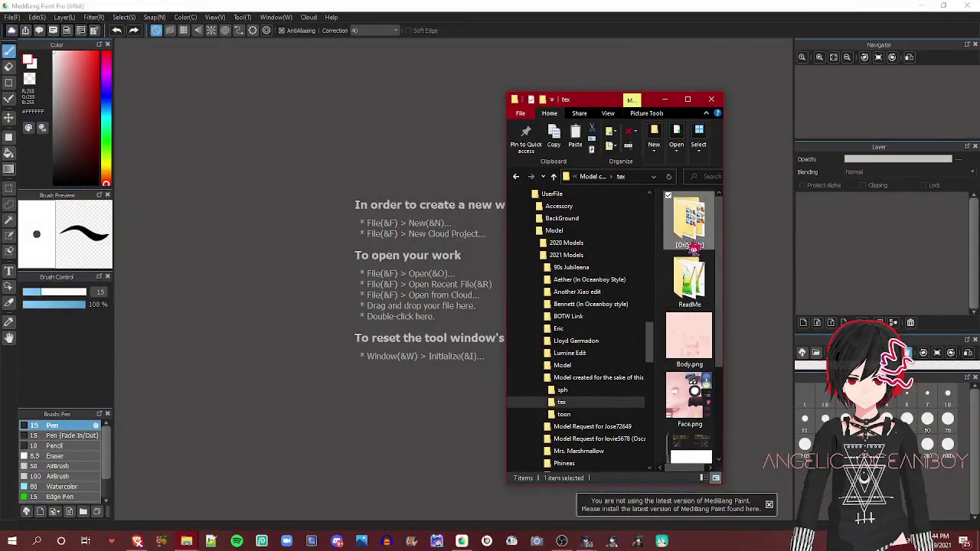
{"action": "key", "text": "Delete"}
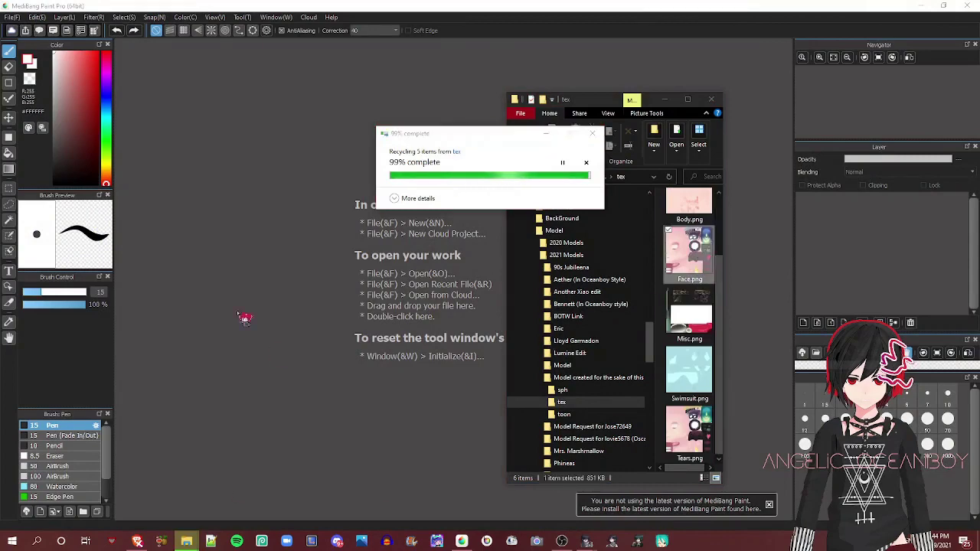
{"action": "left_click_drag", "start_coordinate": [224, 310], "coordinate": [370, 269]}
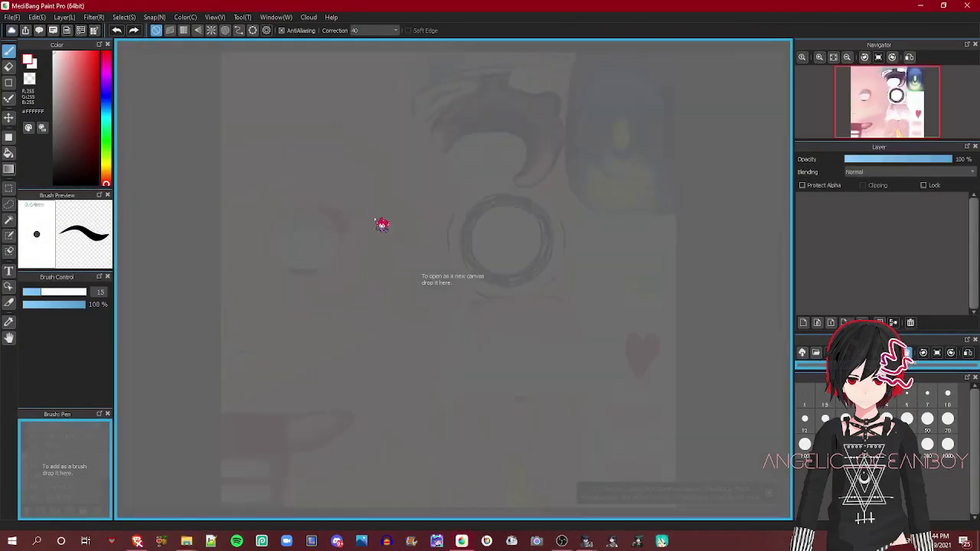
{"action": "left_click_drag", "start_coordinate": [375, 189], "coordinate": [384, 202]}
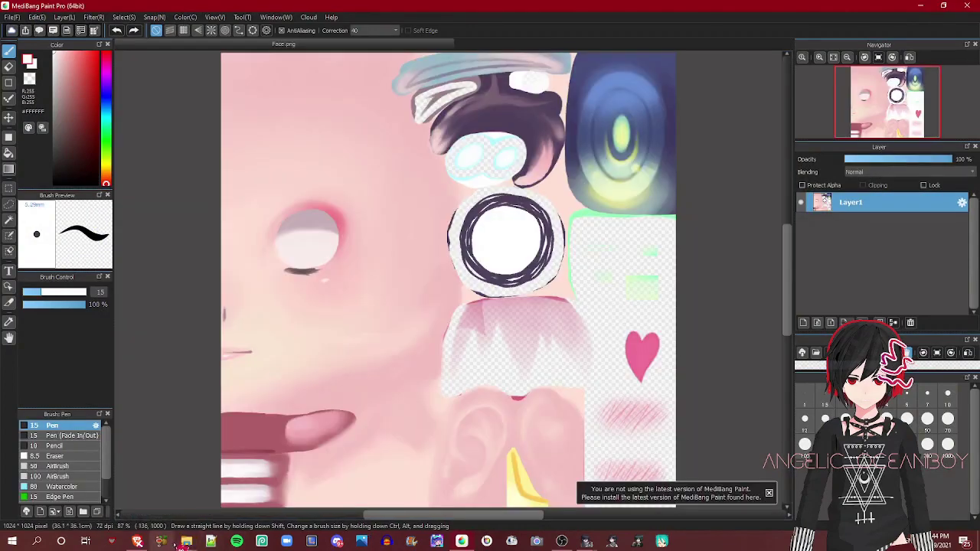
Step: In the TDA FACE EDIT 3 file window, collapse the Face Edits folder and go to the Textures folder
{"action": "mouse_move", "coordinate": [182, 545]}
{"action": "mouse_move", "coordinate": [170, 515]}
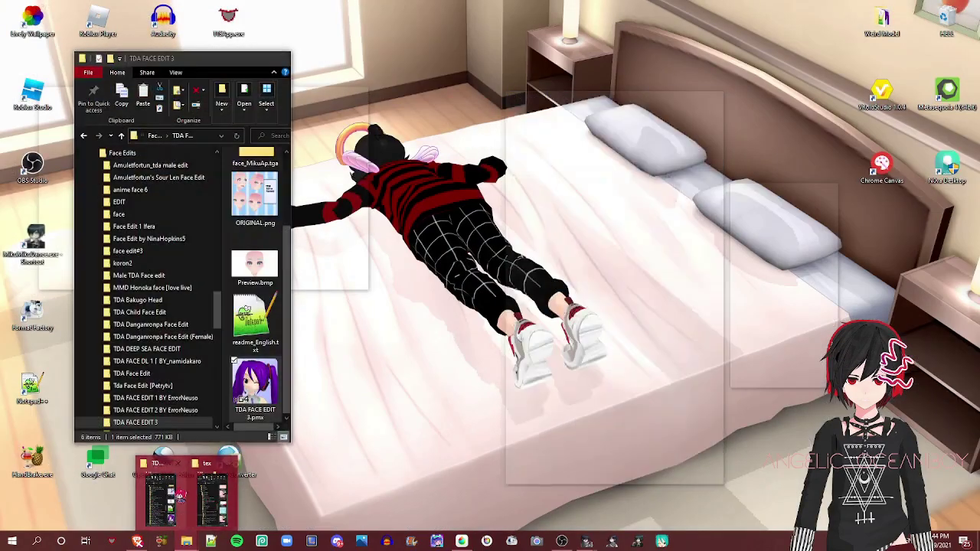
{"action": "left_click", "coordinate": [161, 498]}
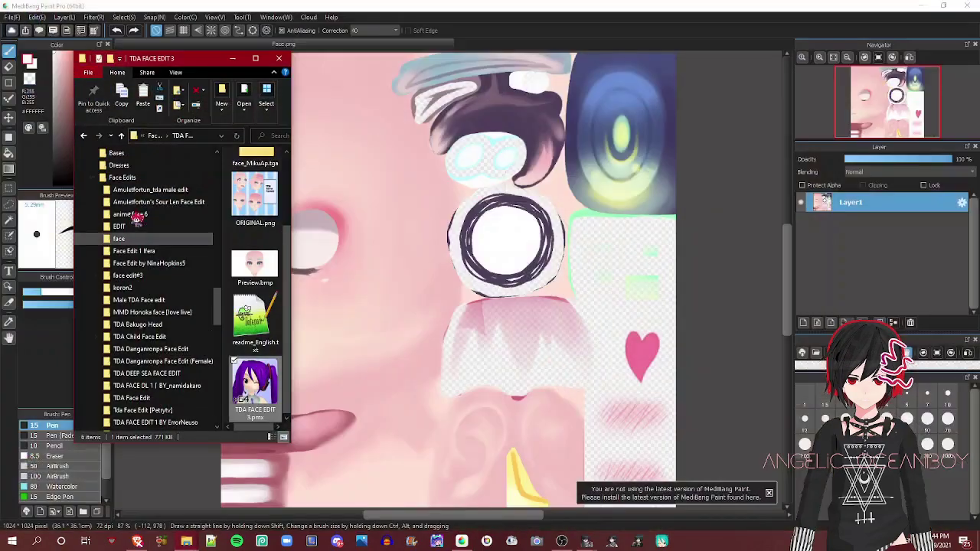
{"action": "scroll", "coordinate": [131, 213], "scroll_direction": "up", "scroll_amount": 1}
{"action": "left_click", "coordinate": [92, 277]}
{"action": "scroll", "coordinate": [158, 275], "scroll_direction": "down", "scroll_amount": 3}
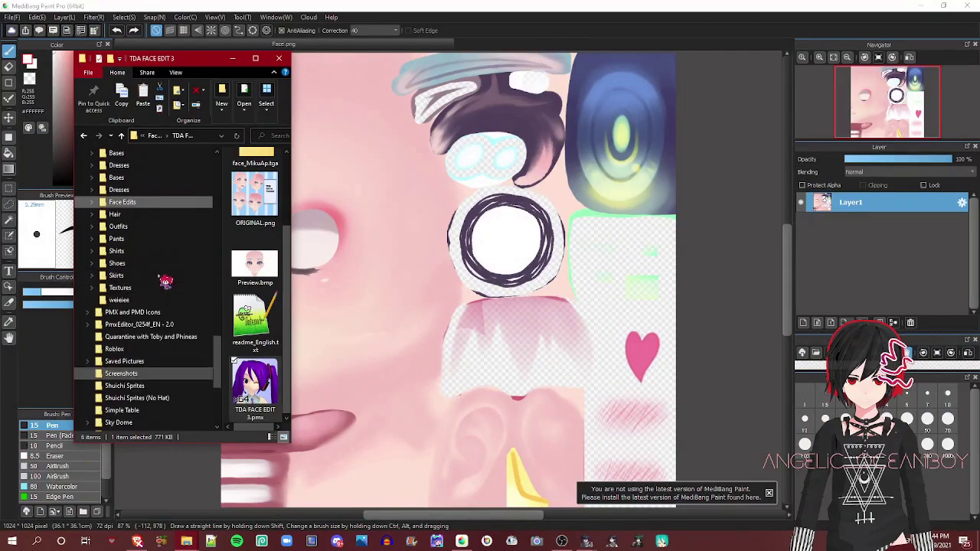
{"action": "left_click", "coordinate": [127, 288]}
Step: Open the Full subfolder of the Deep Eye texture pack
{"action": "scroll", "coordinate": [453, 219], "scroll_direction": "up", "scroll_amount": 2}
{"action": "scroll", "coordinate": [459, 222], "scroll_direction": "down", "scroll_amount": 4}
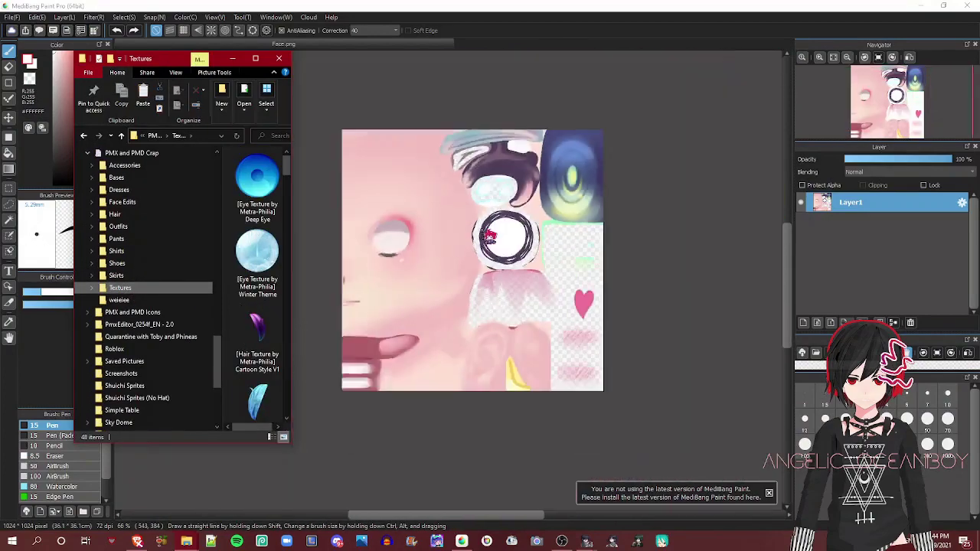
{"action": "scroll", "coordinate": [468, 192], "scroll_direction": "up", "scroll_amount": 2}
{"action": "scroll", "coordinate": [684, 268], "scroll_direction": "up", "scroll_amount": 1}
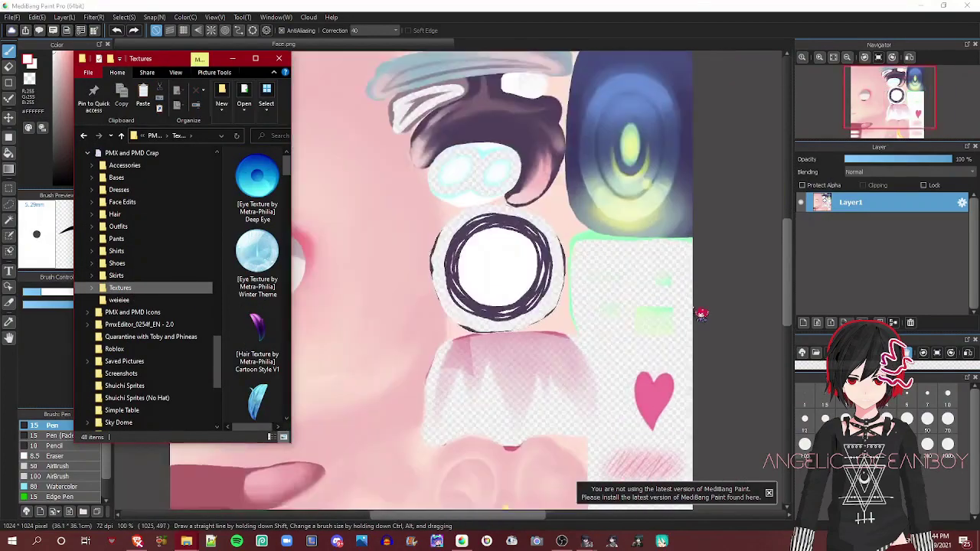
{"action": "scroll", "coordinate": [535, 215], "scroll_direction": "down", "scroll_amount": 2}
{"action": "double_click", "coordinate": [283, 180]}
{"action": "double_click", "coordinate": [274, 182]}
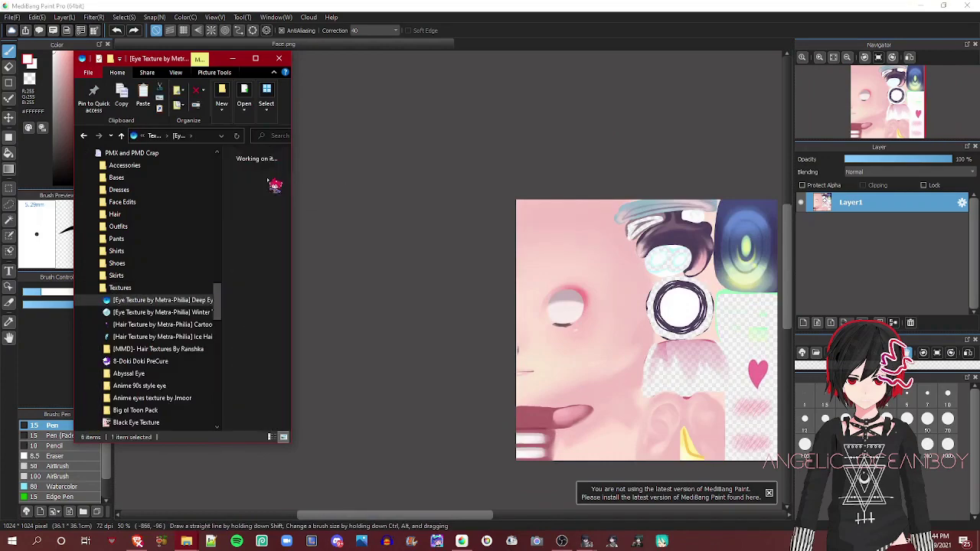
Step: Add the pink-red eye texture 5.png as a new layer on the Face.png canvas
{"action": "scroll", "coordinate": [270, 227], "scroll_direction": "down", "scroll_amount": 5}
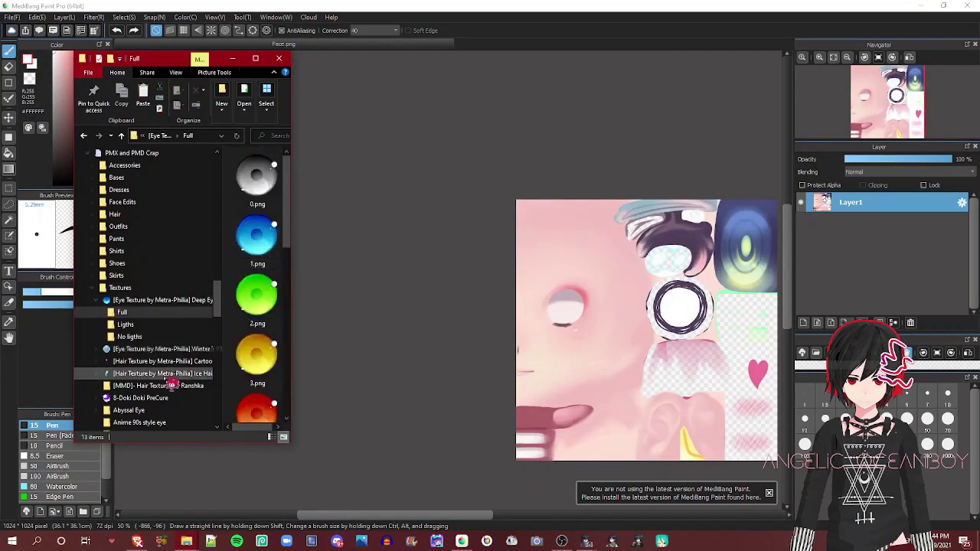
{"action": "scroll", "coordinate": [170, 385], "scroll_direction": "down", "scroll_amount": 3}
{"action": "scroll", "coordinate": [257, 352], "scroll_direction": "down", "scroll_amount": 2}
{"action": "left_click", "coordinate": [257, 329]}
{"action": "left_click_drag", "start_coordinate": [931, 237], "coordinate": [926, 229]}
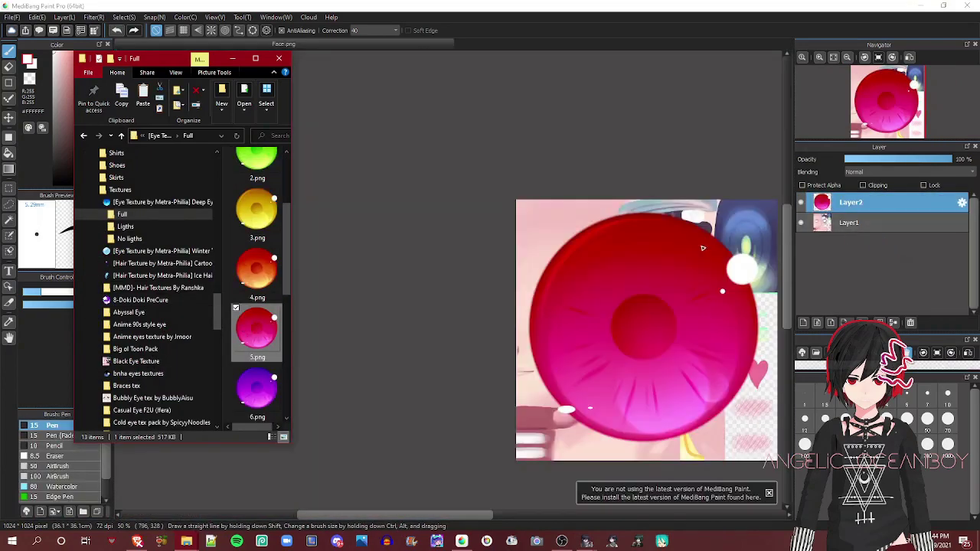
Step: Transform the pink-red eye layer, shrinking and narrowing it to a tall oval roughly the size of the blue iris
{"action": "left_click", "coordinate": [655, 147]}
{"action": "key", "text": "ctrl+t"}
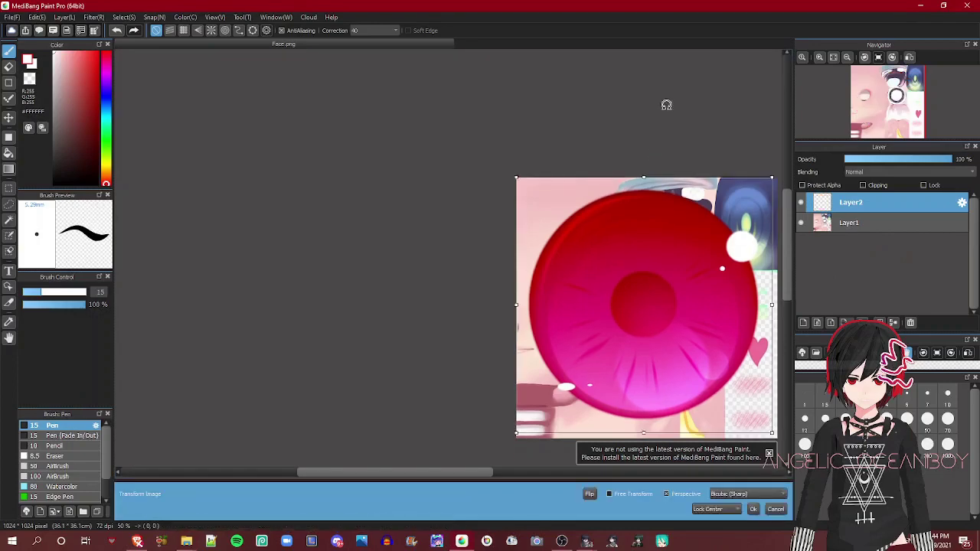
{"action": "left_click_drag", "start_coordinate": [391, 475], "coordinate": [423, 479]}
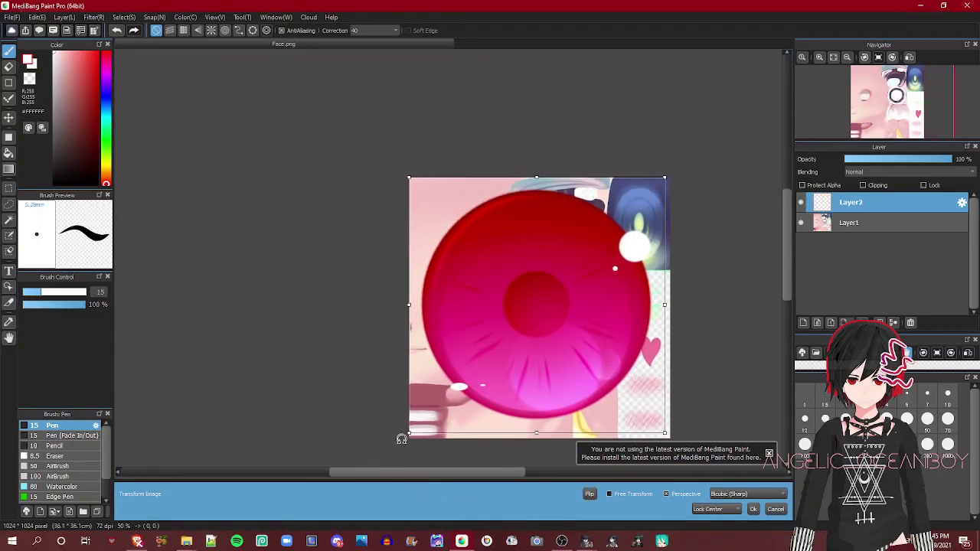
{"action": "left_click_drag", "start_coordinate": [410, 435], "coordinate": [494, 392]}
{"action": "left_click_drag", "start_coordinate": [474, 308], "coordinate": [496, 315]}
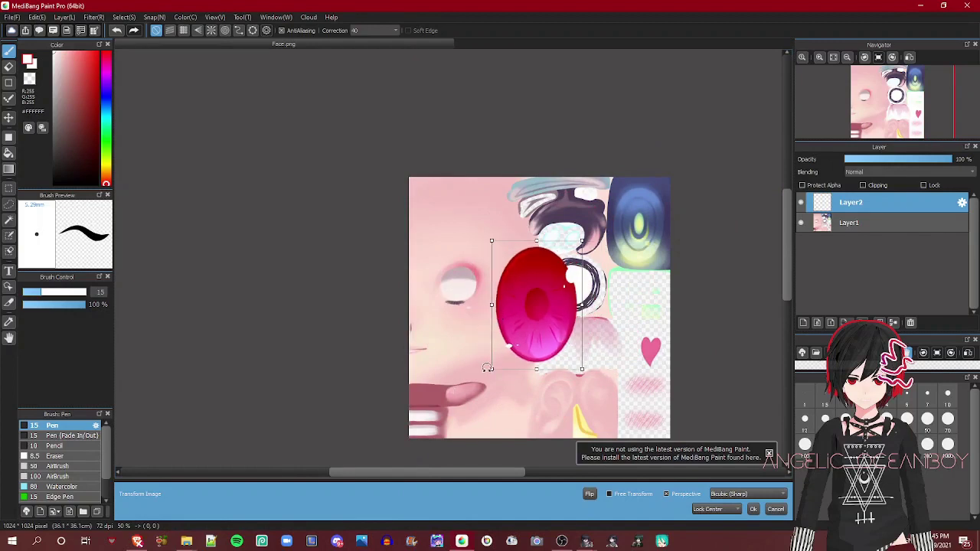
{"action": "mouse_move", "coordinate": [490, 368]}
{"action": "left_mouse_down"}
{"action": "mouse_move", "coordinate": [515, 333]}
{"action": "mouse_move", "coordinate": [496, 350]}
{"action": "left_mouse_up"}
Step: Position the pink-red eye over the blue iris of the face texture, fine-tune its height and apply the transform
{"action": "scroll", "coordinate": [511, 347], "scroll_direction": "up", "scroll_amount": 1}
{"action": "left_click_drag", "start_coordinate": [535, 317], "coordinate": [636, 186]}
{"action": "left_click_drag", "start_coordinate": [679, 124], "coordinate": [681, 113]}
{"action": "left_click_drag", "start_coordinate": [678, 159], "coordinate": [679, 160]}
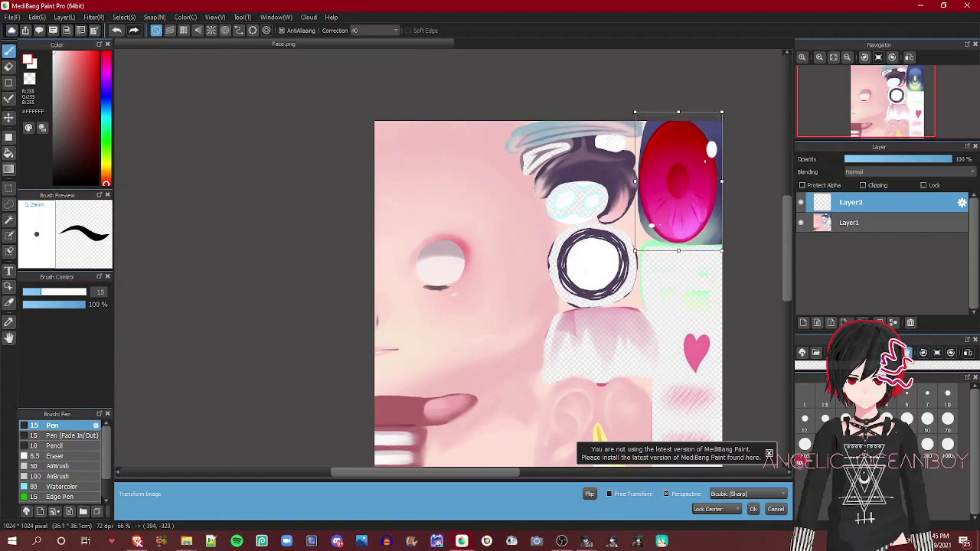
{"action": "left_click", "coordinate": [753, 510]}
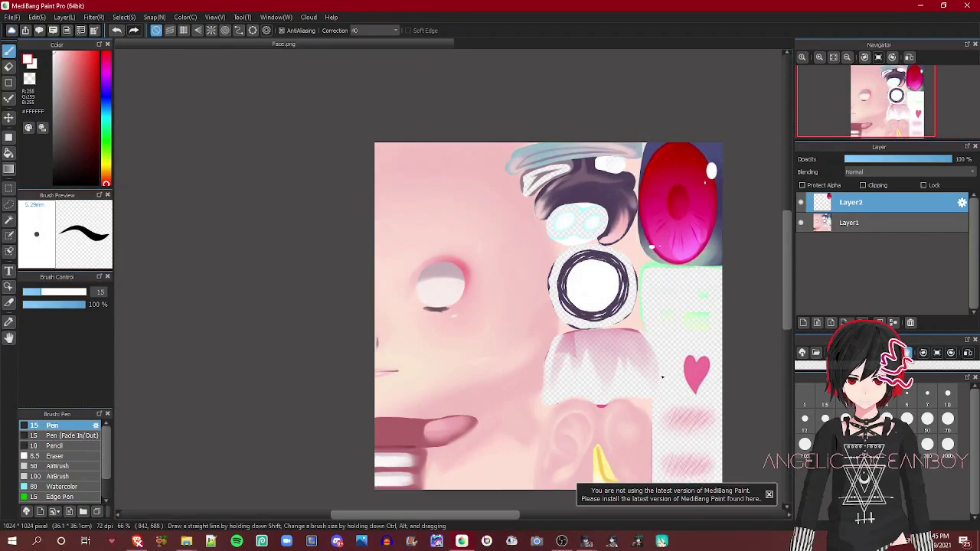
Step: Set the brush colour to black (#000000) and add a new layer above the eye layer, with the eyelash area in view
{"action": "scroll", "coordinate": [526, 155], "scroll_direction": "up", "scroll_amount": 3}
{"action": "left_click_drag", "start_coordinate": [459, 517], "coordinate": [495, 524]}
{"action": "left_click_drag", "start_coordinate": [82, 105], "coordinate": [50, 186]}
{"action": "scroll", "coordinate": [371, 273], "scroll_direction": "up", "scroll_amount": 2}
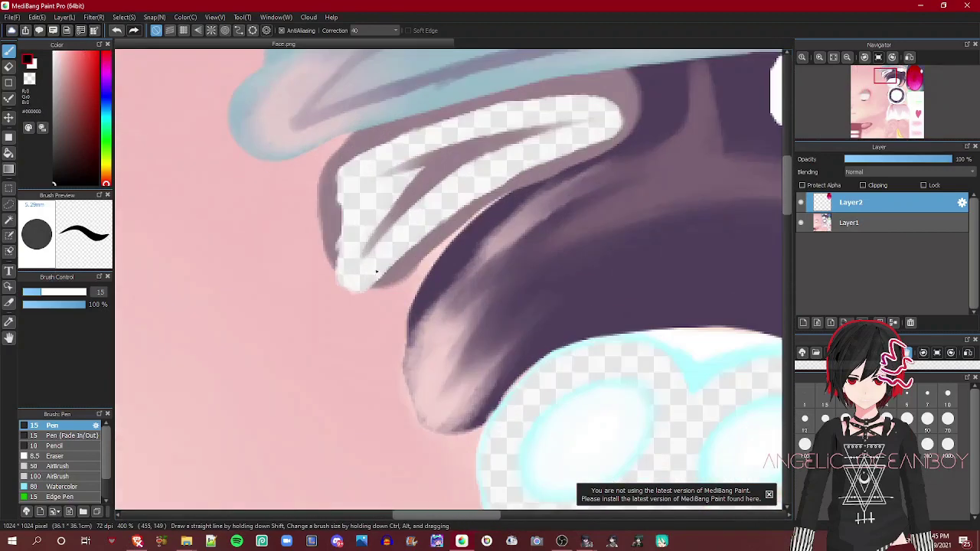
{"action": "scroll", "coordinate": [615, 346], "scroll_direction": "down", "scroll_amount": 2}
{"action": "scroll", "coordinate": [731, 352], "scroll_direction": "up", "scroll_amount": 1}
{"action": "left_click", "coordinate": [804, 323]}
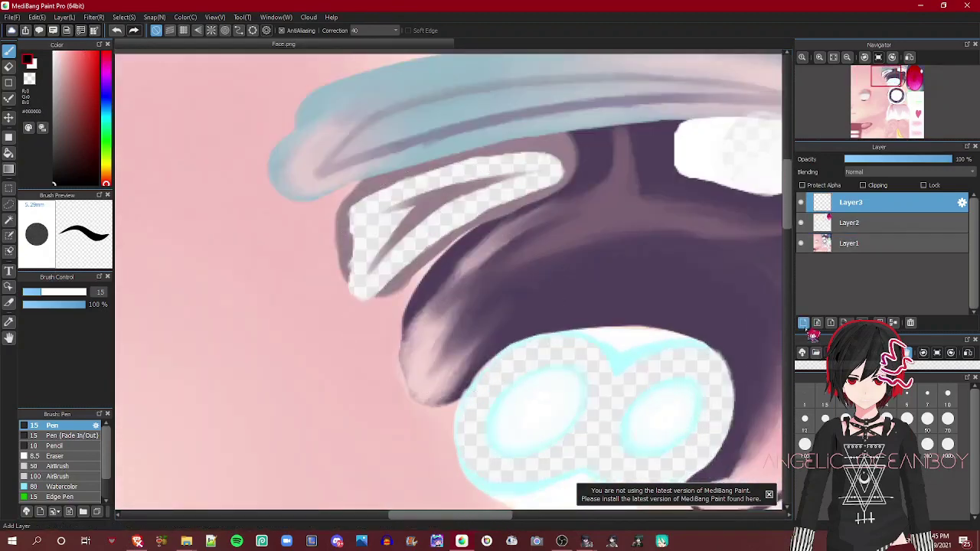
{"action": "left_click_drag", "start_coordinate": [482, 517], "coordinate": [516, 519]}
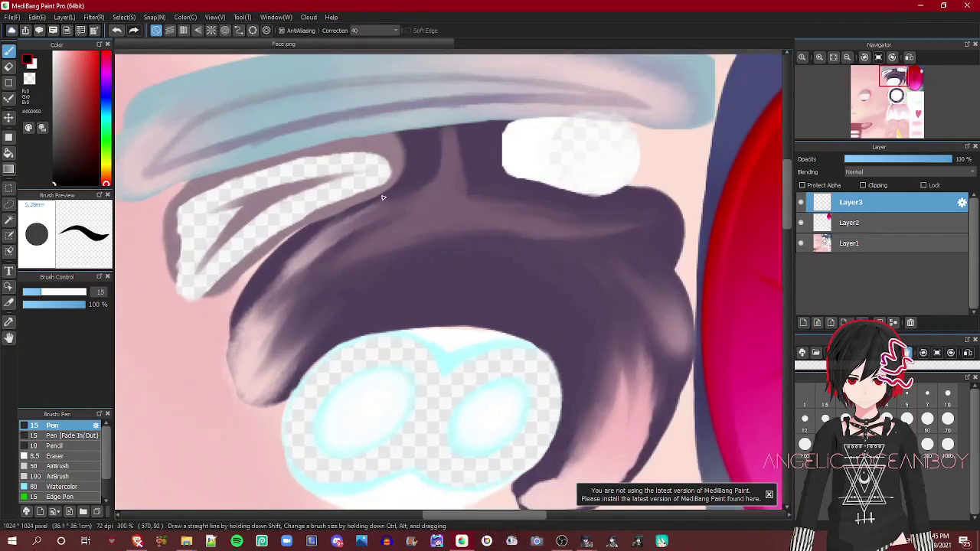
Step: Outline the dark purple eyelash shape above the eye highlights with thick black pen strokes on Layer3
{"action": "mouse_move", "coordinate": [388, 206]}
{"action": "left_mouse_down"}
{"action": "mouse_move", "coordinate": [328, 225]}
{"action": "mouse_move", "coordinate": [278, 258]}
{"action": "mouse_move", "coordinate": [246, 302]}
{"action": "mouse_move", "coordinate": [239, 358]}
{"action": "mouse_move", "coordinate": [261, 412]}
{"action": "mouse_move", "coordinate": [341, 343]}
{"action": "mouse_move", "coordinate": [423, 325]}
{"action": "mouse_move", "coordinate": [498, 329]}
{"action": "mouse_move", "coordinate": [556, 350]}
{"action": "mouse_move", "coordinate": [569, 420]}
{"action": "mouse_move", "coordinate": [527, 485]}
{"action": "mouse_move", "coordinate": [568, 527]}
{"action": "left_mouse_up"}
{"action": "mouse_move", "coordinate": [640, 484]}
{"action": "left_mouse_down"}
{"action": "mouse_move", "coordinate": [693, 323]}
{"action": "mouse_move", "coordinate": [670, 223]}
{"action": "mouse_move", "coordinate": [649, 195]}
{"action": "mouse_move", "coordinate": [536, 208]}
{"action": "mouse_move", "coordinate": [449, 107]}
{"action": "mouse_move", "coordinate": [398, 149]}
{"action": "mouse_move", "coordinate": [364, 198]}
{"action": "left_mouse_up"}
{"action": "left_click_drag", "start_coordinate": [543, 199], "coordinate": [516, 184]}
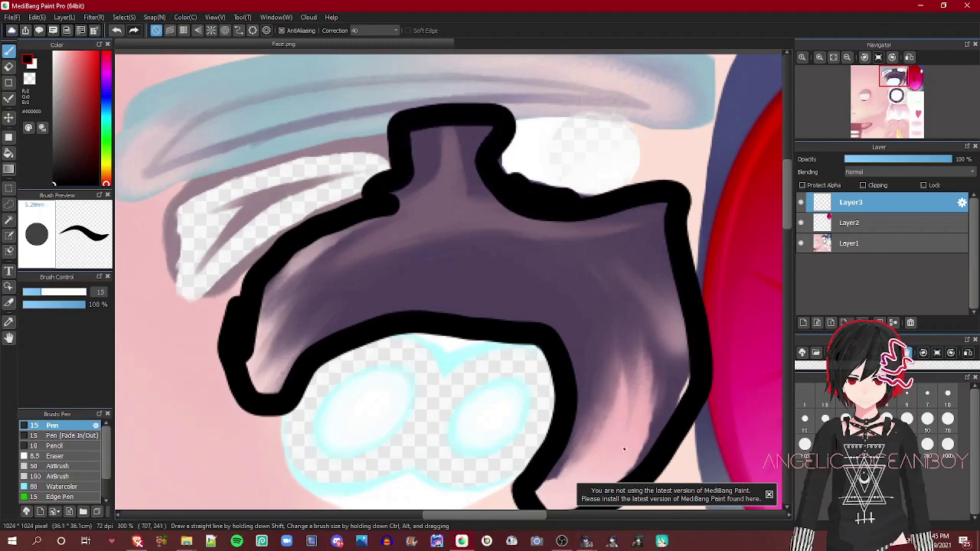
Step: Hide Layer1 and Layer2, and fill the inside of the eyelash outline on Layer3 with black
{"action": "scroll", "coordinate": [632, 464], "scroll_direction": "up", "scroll_amount": 2}
{"action": "scroll", "coordinate": [632, 464], "scroll_direction": "down", "scroll_amount": 3}
{"action": "scroll", "coordinate": [553, 426], "scroll_direction": "up", "scroll_amount": 2}
{"action": "scroll", "coordinate": [732, 428], "scroll_direction": "down", "scroll_amount": 1}
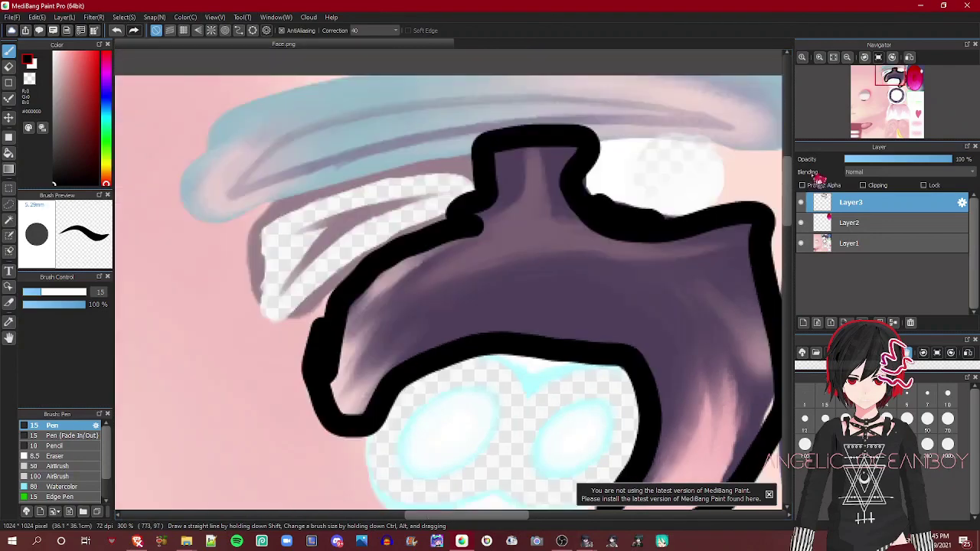
{"action": "left_click_drag", "start_coordinate": [787, 212], "coordinate": [787, 245]}
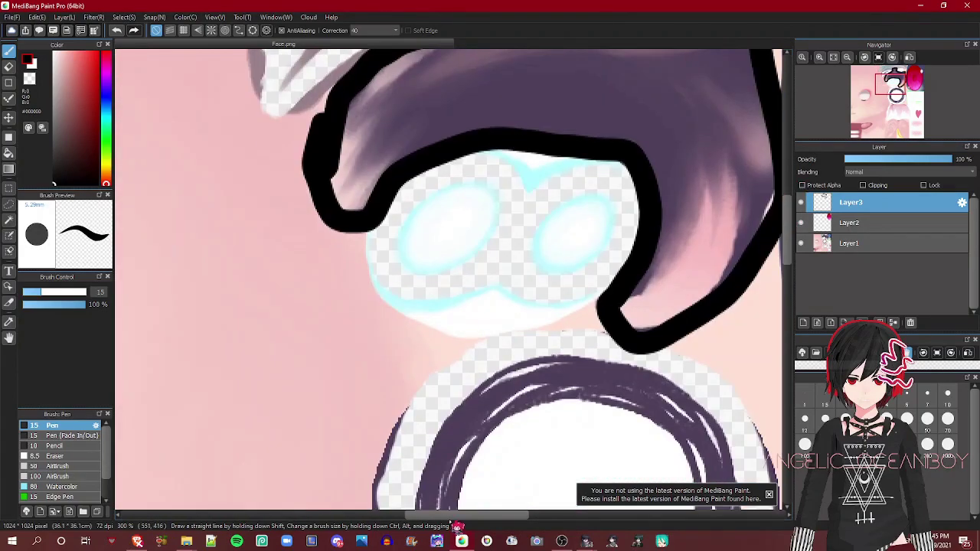
{"action": "left_click", "coordinate": [802, 244]}
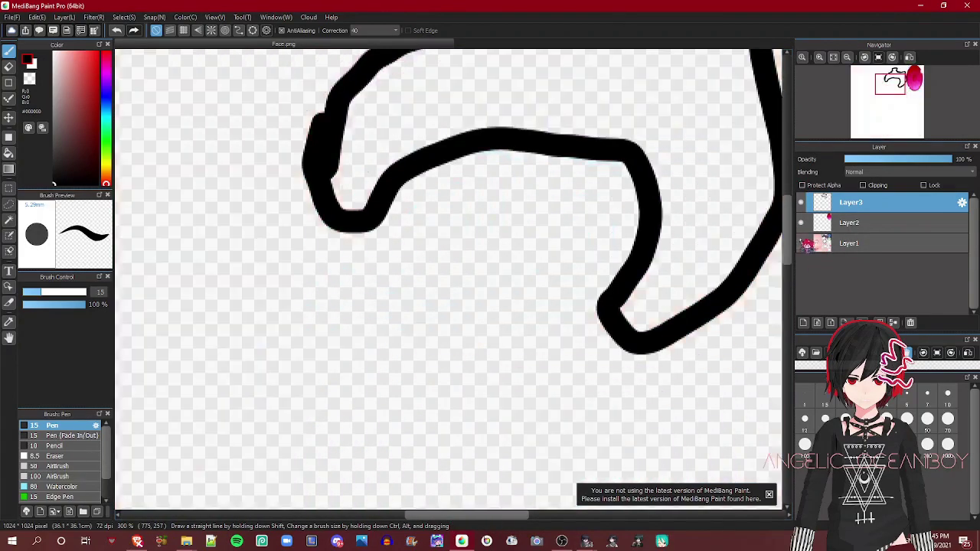
{"action": "left_click", "coordinate": [800, 222]}
{"action": "scroll", "coordinate": [453, 264], "scroll_direction": "down", "scroll_amount": 2}
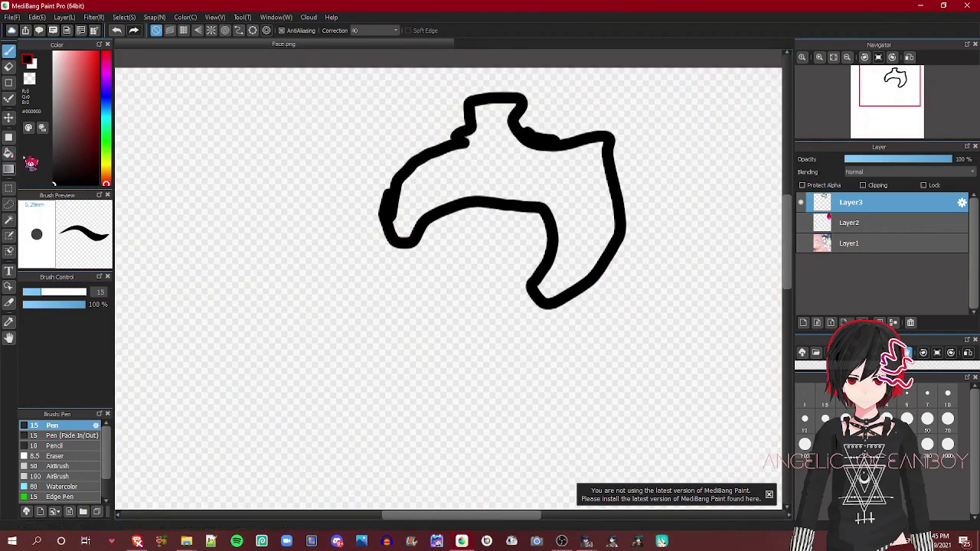
{"action": "left_click", "coordinate": [15, 157]}
{"action": "left_click", "coordinate": [553, 160]}
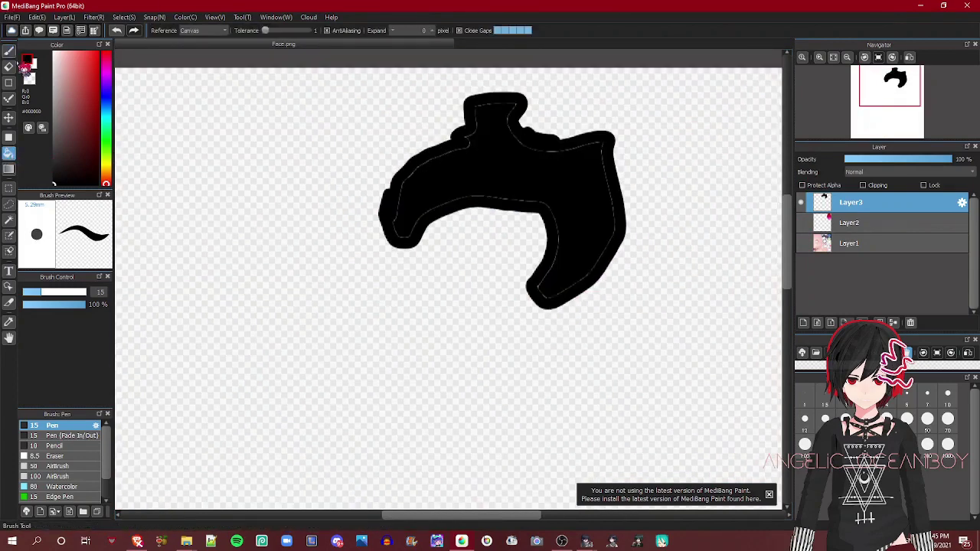
Step: Paint over the thin unfilled seams between the fill and the outline of the eyelash with the black pen
{"action": "left_click", "coordinate": [10, 50]}
{"action": "scroll", "coordinate": [490, 115], "scroll_direction": "up", "scroll_amount": 3}
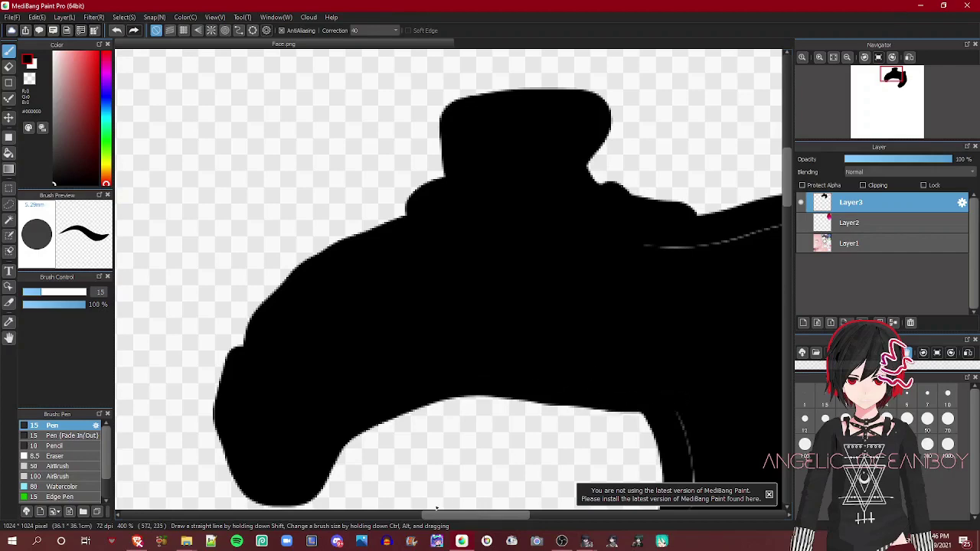
{"action": "left_click_drag", "start_coordinate": [497, 516], "coordinate": [548, 516]}
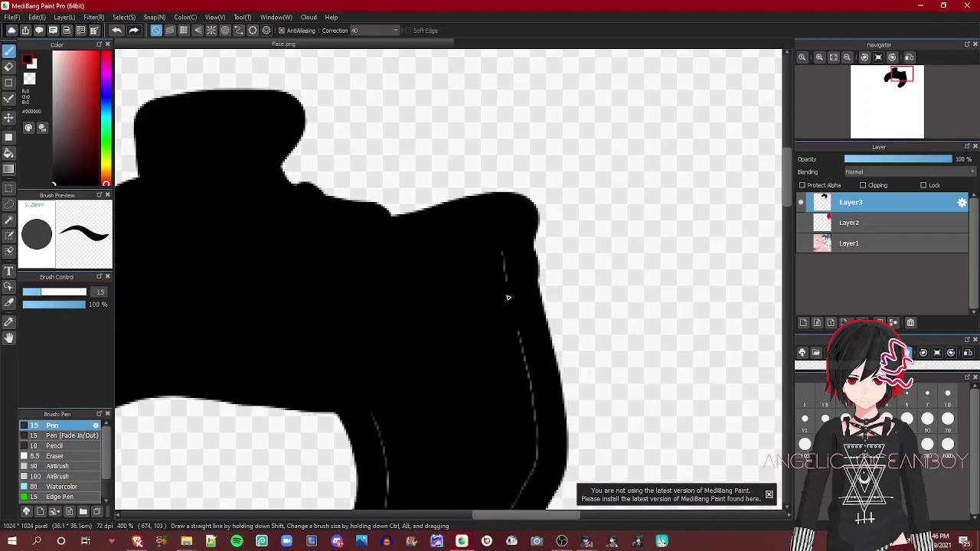
{"action": "left_click_drag", "start_coordinate": [528, 353], "coordinate": [536, 429]}
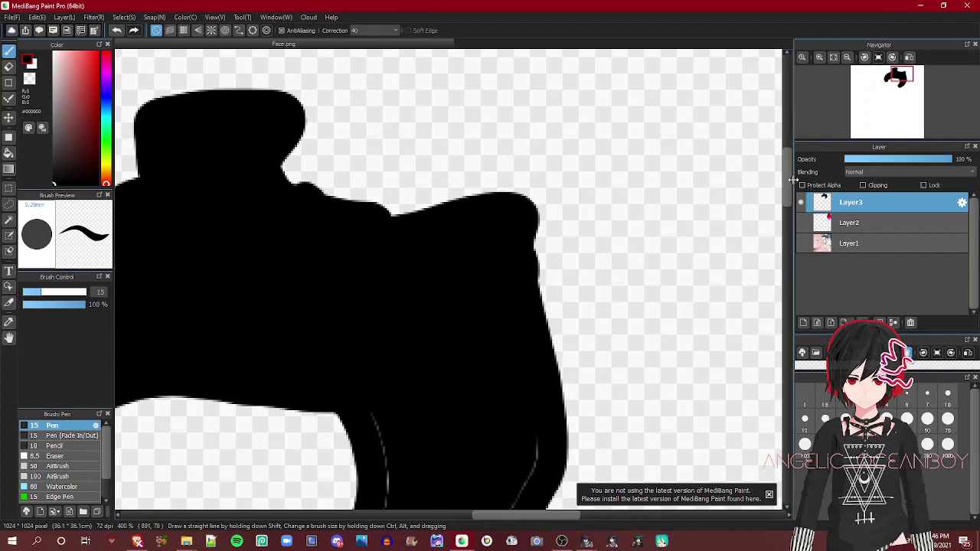
{"action": "left_click_drag", "start_coordinate": [794, 180], "coordinate": [794, 209]}
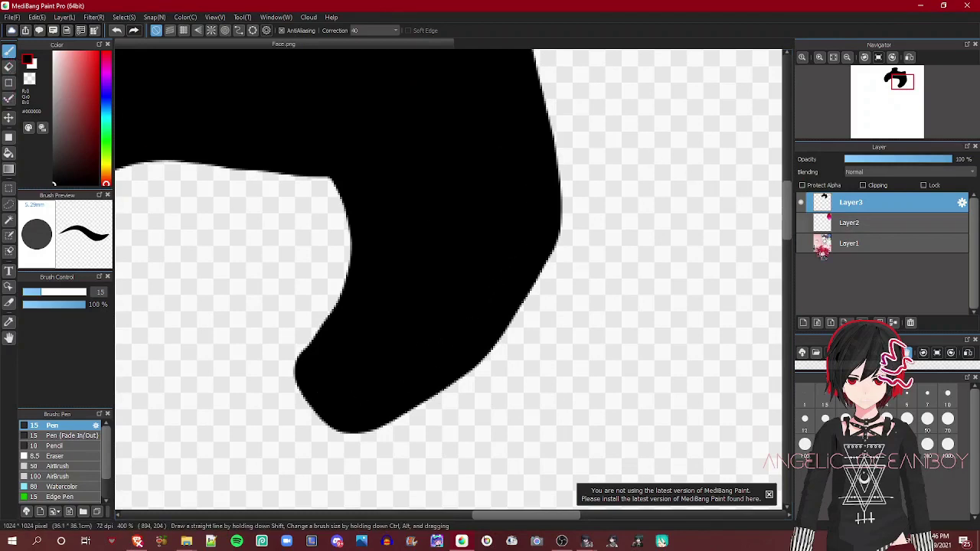
Step: Make Layer2 and Layer1 visible again beneath the black eyelash, with the eyelash and eye area in view
{"action": "left_click", "coordinate": [804, 228]}
{"action": "left_click", "coordinate": [804, 240]}
{"action": "scroll", "coordinate": [520, 121], "scroll_direction": "down", "scroll_amount": 3}
{"action": "scroll", "coordinate": [521, 121], "scroll_direction": "up", "scroll_amount": 1}
{"action": "scroll", "coordinate": [499, 228], "scroll_direction": "up", "scroll_amount": 5}
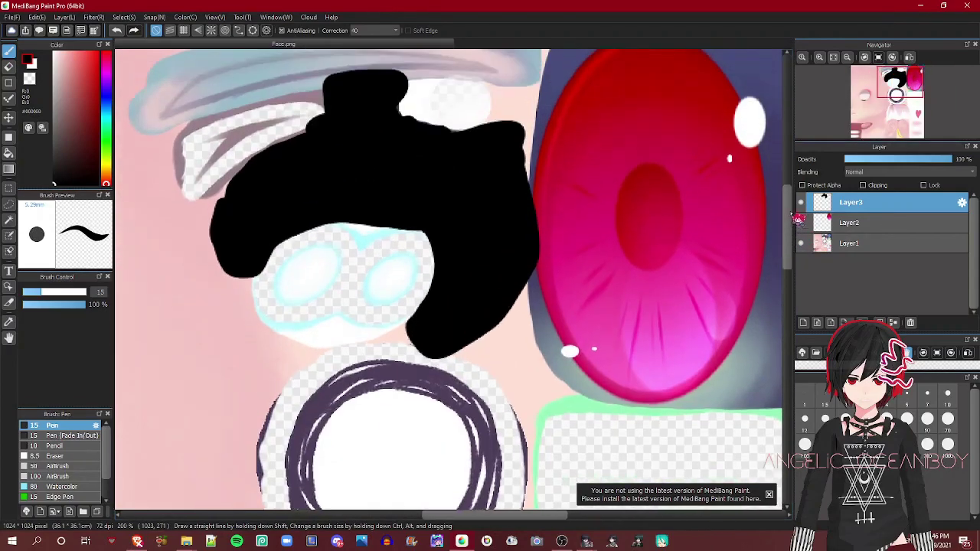
Step: Outline the blue-grey eyebrow in black on Layer3 with the size 15 Pen
{"action": "scroll", "coordinate": [499, 228], "scroll_direction": "up", "scroll_amount": 2}
{"action": "left_click_drag", "start_coordinate": [643, 270], "coordinate": [525, 228]}
{"action": "mouse_move", "coordinate": [594, 199]}
{"action": "left_mouse_down"}
{"action": "mouse_move", "coordinate": [623, 173]}
{"action": "mouse_move", "coordinate": [652, 183]}
{"action": "mouse_move", "coordinate": [658, 256]}
{"action": "mouse_move", "coordinate": [553, 166]}
{"action": "mouse_move", "coordinate": [357, 168]}
{"action": "left_mouse_up"}
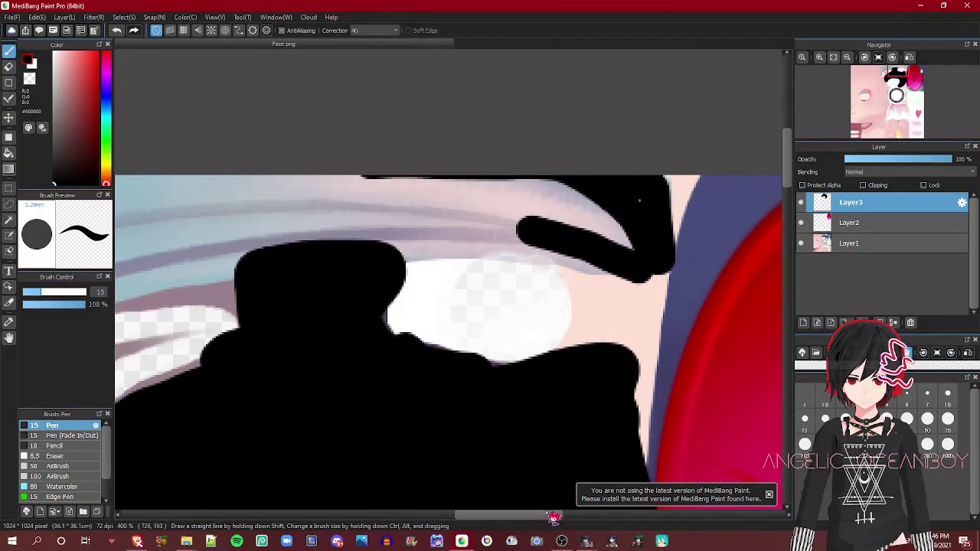
{"action": "left_click_drag", "start_coordinate": [554, 518], "coordinate": [493, 518]}
{"action": "mouse_move", "coordinate": [735, 182]}
{"action": "left_mouse_down"}
{"action": "mouse_move", "coordinate": [612, 171]}
{"action": "mouse_move", "coordinate": [433, 180]}
{"action": "mouse_move", "coordinate": [308, 200]}
{"action": "mouse_move", "coordinate": [235, 238]}
{"action": "mouse_move", "coordinate": [195, 316]}
{"action": "mouse_move", "coordinate": [214, 354]}
{"action": "mouse_move", "coordinate": [684, 247]}
{"action": "left_mouse_up"}
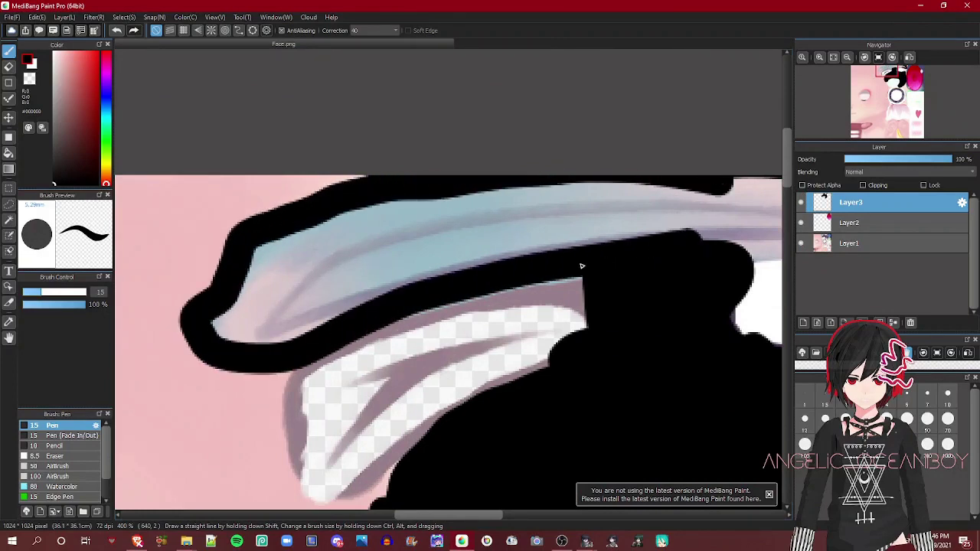
Step: Fill the inside of the outlined eyebrow on Layer3 with solid black
{"action": "mouse_move", "coordinate": [574, 268]}
{"action": "left_mouse_down"}
{"action": "mouse_move", "coordinate": [313, 285]}
{"action": "mouse_move", "coordinate": [211, 316]}
{"action": "mouse_move", "coordinate": [388, 298]}
{"action": "left_mouse_up"}
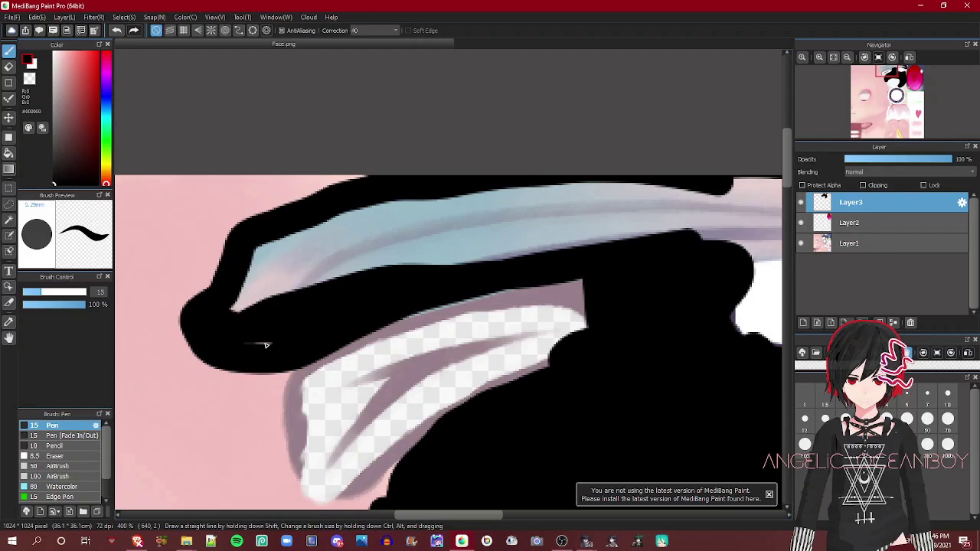
{"action": "mouse_move", "coordinate": [264, 345]}
{"action": "left_mouse_down"}
{"action": "mouse_move", "coordinate": [411, 274]}
{"action": "mouse_move", "coordinate": [739, 208]}
{"action": "mouse_move", "coordinate": [345, 251]}
{"action": "mouse_move", "coordinate": [251, 277]}
{"action": "left_mouse_up"}
{"action": "mouse_move", "coordinate": [256, 234]}
{"action": "left_mouse_down"}
{"action": "mouse_move", "coordinate": [632, 183]}
{"action": "mouse_move", "coordinate": [279, 268]}
{"action": "mouse_move", "coordinate": [647, 191]}
{"action": "mouse_move", "coordinate": [502, 193]}
{"action": "mouse_move", "coordinate": [291, 317]}
{"action": "left_mouse_up"}
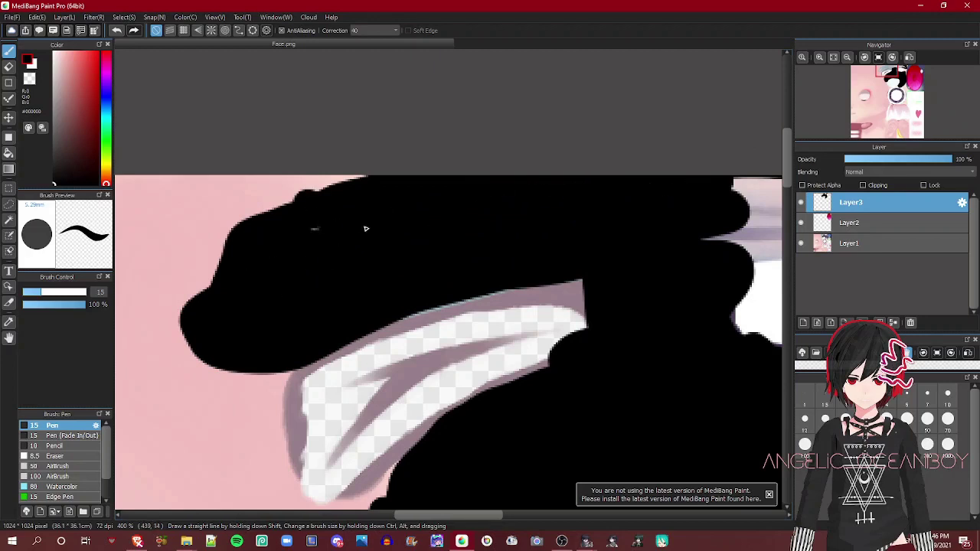
{"action": "left_click_drag", "start_coordinate": [475, 516], "coordinate": [513, 517]}
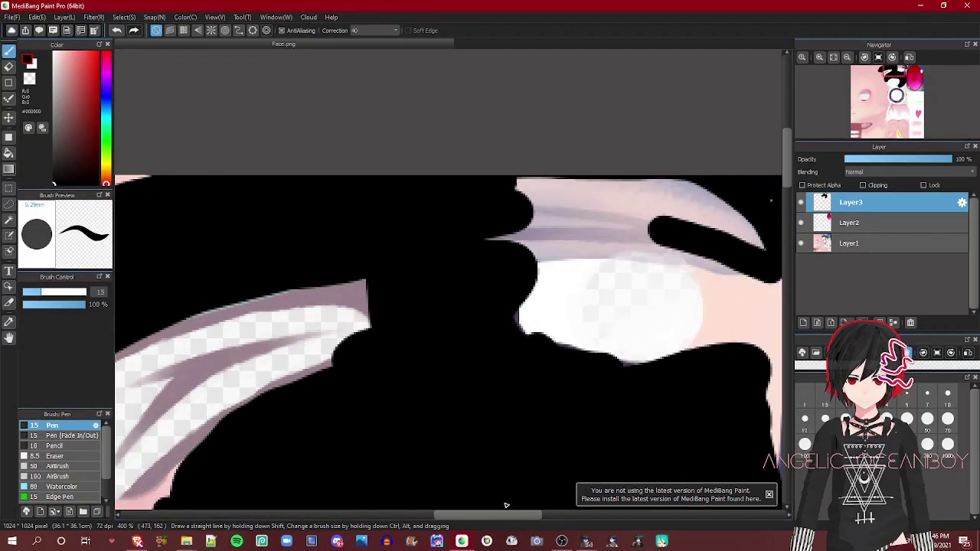
{"action": "mouse_move", "coordinate": [452, 234]}
{"action": "left_mouse_down"}
{"action": "mouse_move", "coordinate": [649, 267]}
{"action": "mouse_move", "coordinate": [601, 233]}
{"action": "mouse_move", "coordinate": [608, 253]}
{"action": "mouse_move", "coordinate": [505, 208]}
{"action": "mouse_move", "coordinate": [479, 144]}
{"action": "mouse_move", "coordinate": [604, 193]}
{"action": "left_mouse_up"}
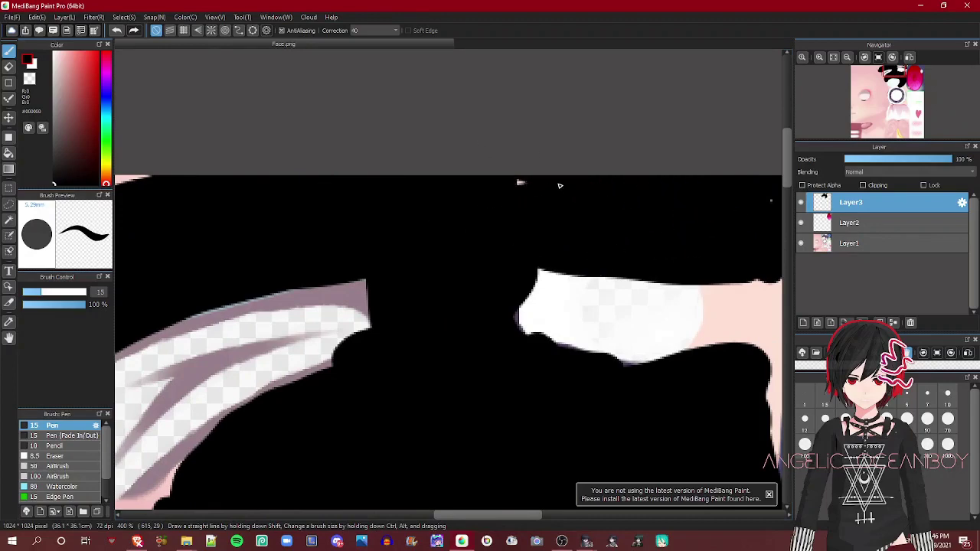
Step: Save the edited face texture Face.png and switch to PMXView
{"action": "scroll", "coordinate": [550, 186], "scroll_direction": "down", "scroll_amount": 8}
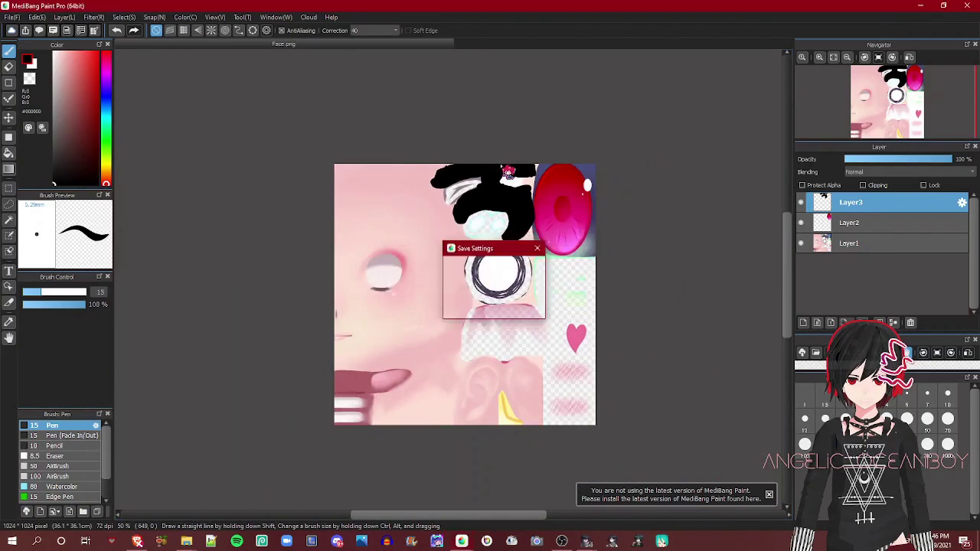
{"action": "key", "text": "alt+Tab"}
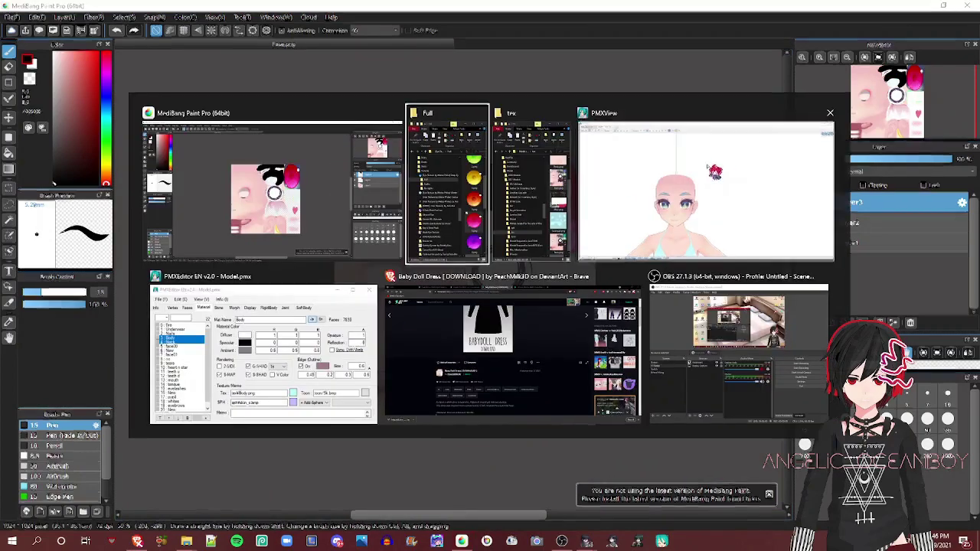
{"action": "key", "text": "alt+Tab"}
{"action": "key", "text": "alt+Tab"}
Step: Refresh the model with the edited face texture and examine its eyes and eyebrows from several angles
{"action": "left_click", "coordinate": [80, 18]}
{"action": "left_click", "coordinate": [107, 32]}
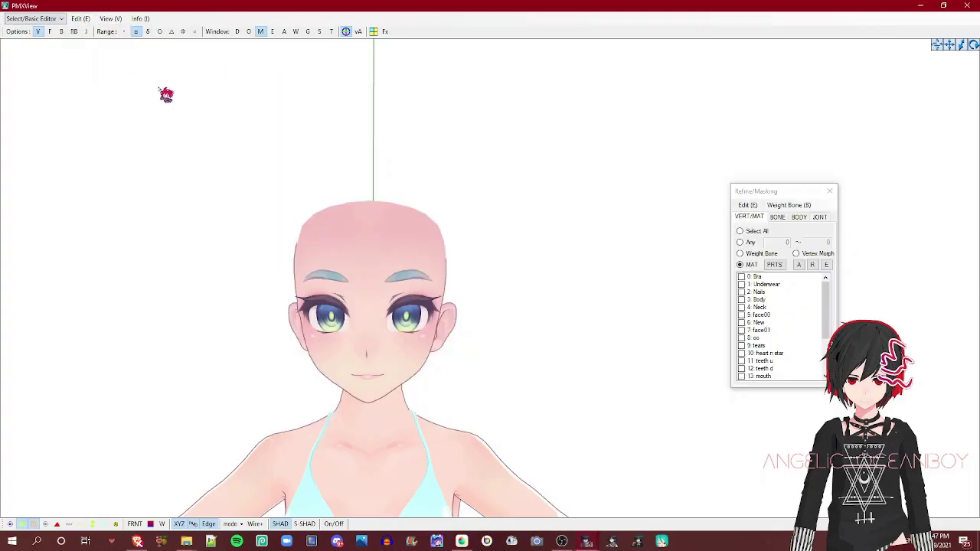
{"action": "mouse_move", "coordinate": [159, 88]}
{"action": "right_mouse_down"}
{"action": "mouse_move", "coordinate": [185, 85]}
{"action": "mouse_move", "coordinate": [129, 84]}
{"action": "mouse_move", "coordinate": [182, 93]}
{"action": "mouse_move", "coordinate": [153, 99]}
{"action": "mouse_move", "coordinate": [156, 86]}
{"action": "right_mouse_up"}
{"action": "scroll", "coordinate": [130, 81], "scroll_direction": "up", "scroll_amount": 6}
{"action": "scroll", "coordinate": [155, 86], "scroll_direction": "down", "scroll_amount": 5}
{"action": "scroll", "coordinate": [155, 86], "scroll_direction": "up", "scroll_amount": 5}
{"action": "scroll", "coordinate": [327, 187], "scroll_direction": "down", "scroll_amount": 5}
{"action": "right_click_drag", "start_coordinate": [333, 193], "coordinate": [427, 363]}
Step: Switch to File Explorer and open the Baby Doll Dress folder inside Dresses
{"action": "mouse_move", "coordinate": [187, 542]}
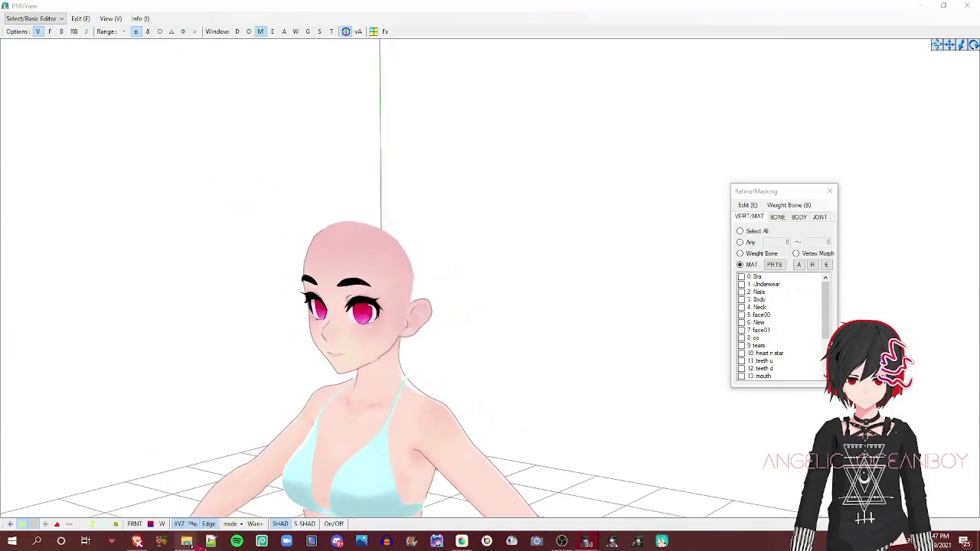
{"action": "mouse_move", "coordinate": [229, 496]}
{"action": "left_click", "coordinate": [176, 486]}
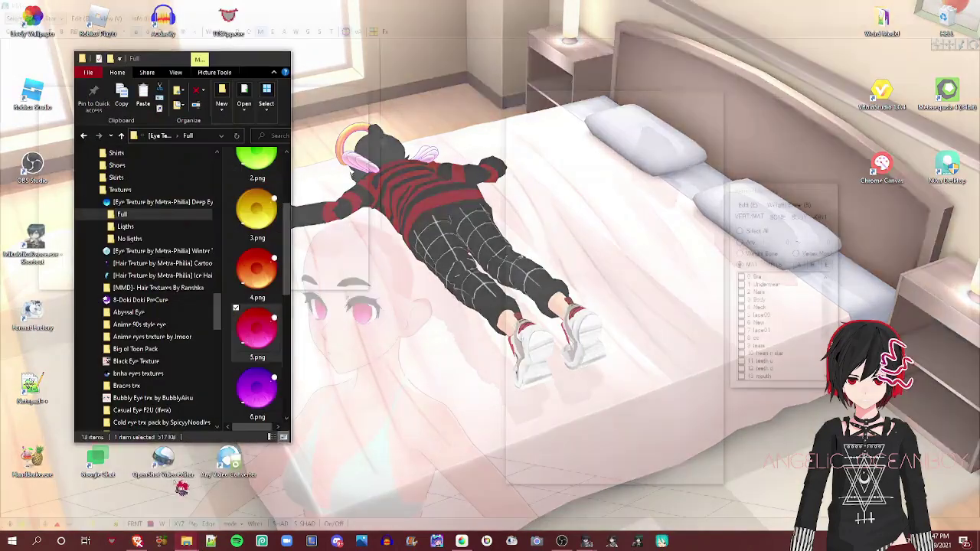
{"action": "scroll", "coordinate": [110, 263], "scroll_direction": "up", "scroll_amount": 2}
{"action": "left_click", "coordinate": [93, 263]}
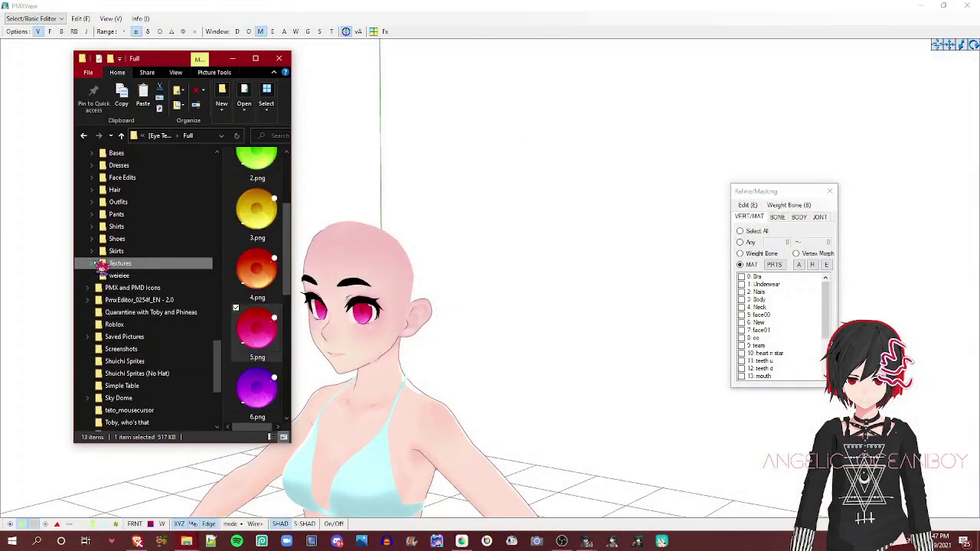
{"action": "left_click", "coordinate": [149, 192]}
{"action": "scroll", "coordinate": [249, 175], "scroll_direction": "down", "scroll_amount": 5}
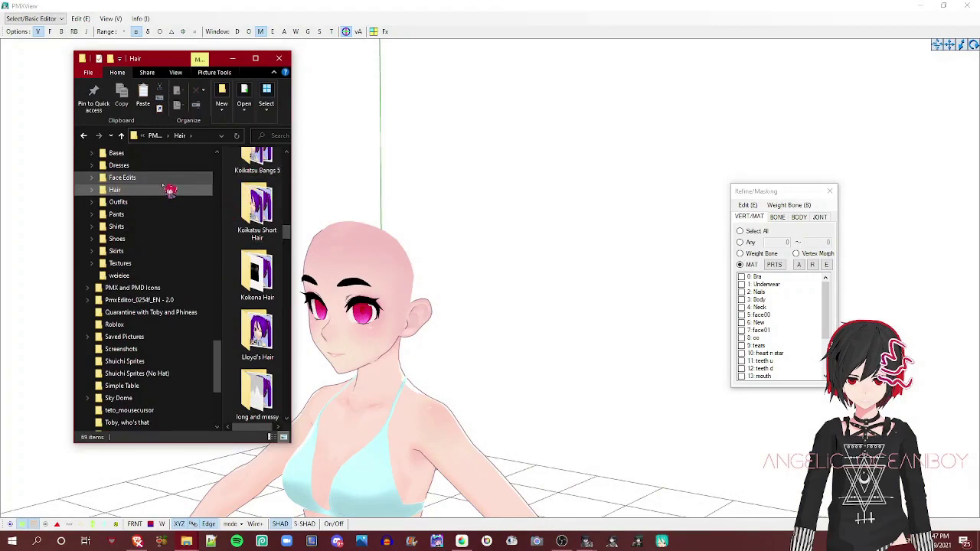
{"action": "left_click", "coordinate": [140, 167]}
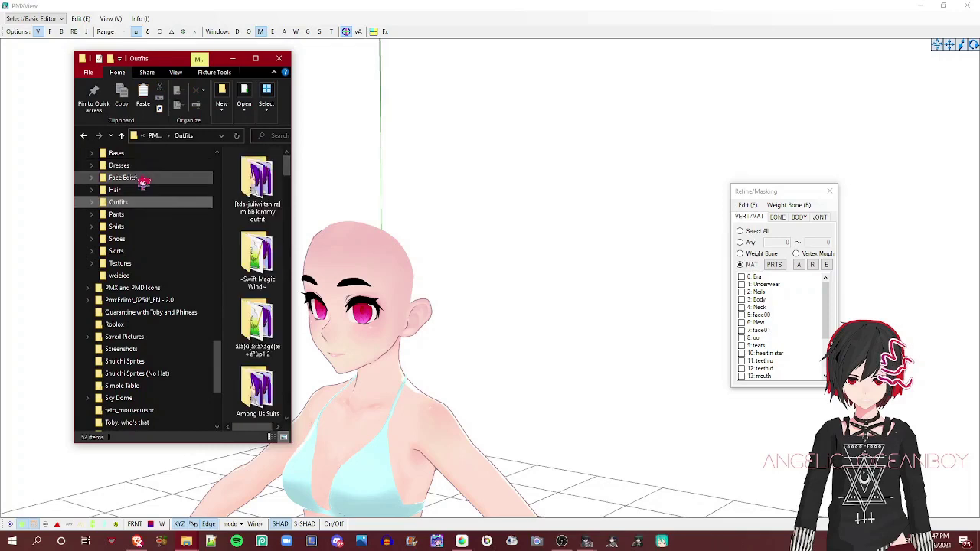
{"action": "scroll", "coordinate": [262, 163], "scroll_direction": "down", "scroll_amount": 10}
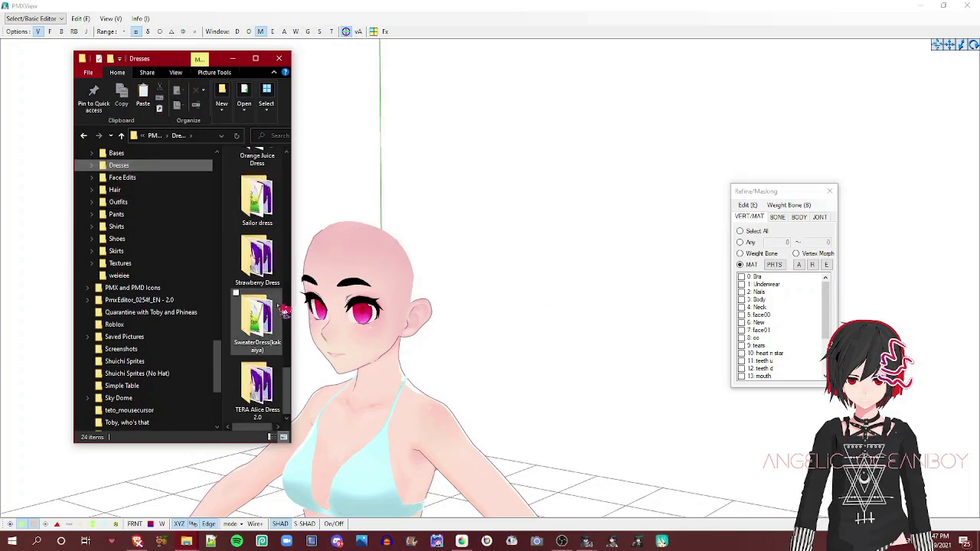
{"action": "scroll", "coordinate": [253, 306], "scroll_direction": "down", "scroll_amount": 3}
{"action": "scroll", "coordinate": [284, 310], "scroll_direction": "up", "scroll_amount": 15}
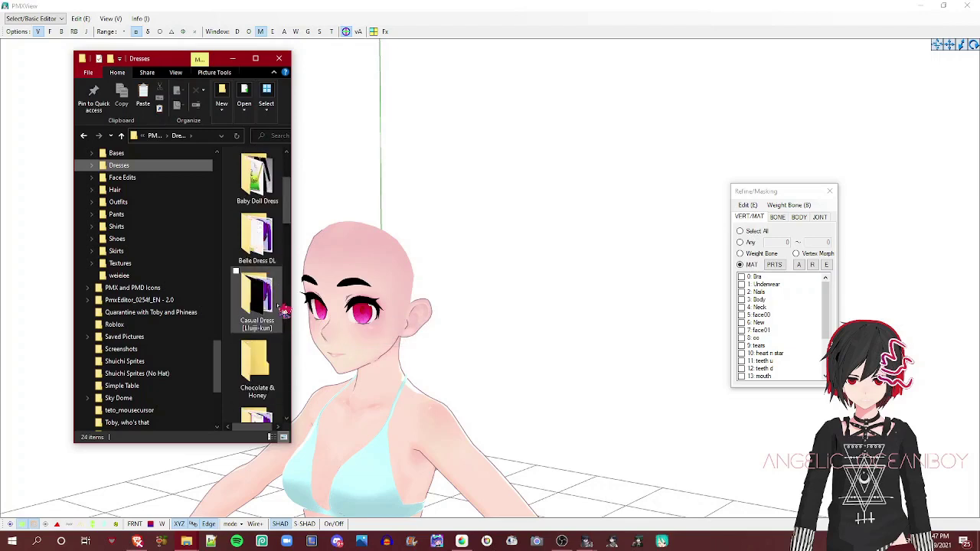
{"action": "double_click", "coordinate": [265, 191]}
Step: Load Baby doll dress.pmx into PMXEditor as a new model and enable its bones, rigid bodies and joints for selection
{"action": "left_click_drag", "start_coordinate": [266, 268], "coordinate": [520, 358]}
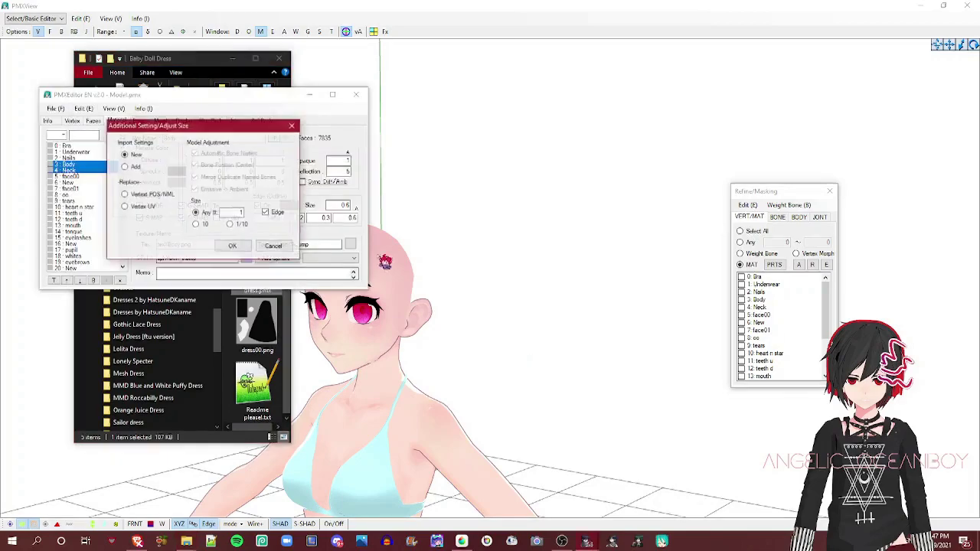
{"action": "left_click", "coordinate": [238, 245]}
{"action": "right_click_drag", "start_coordinate": [649, 148], "coordinate": [602, 144]}
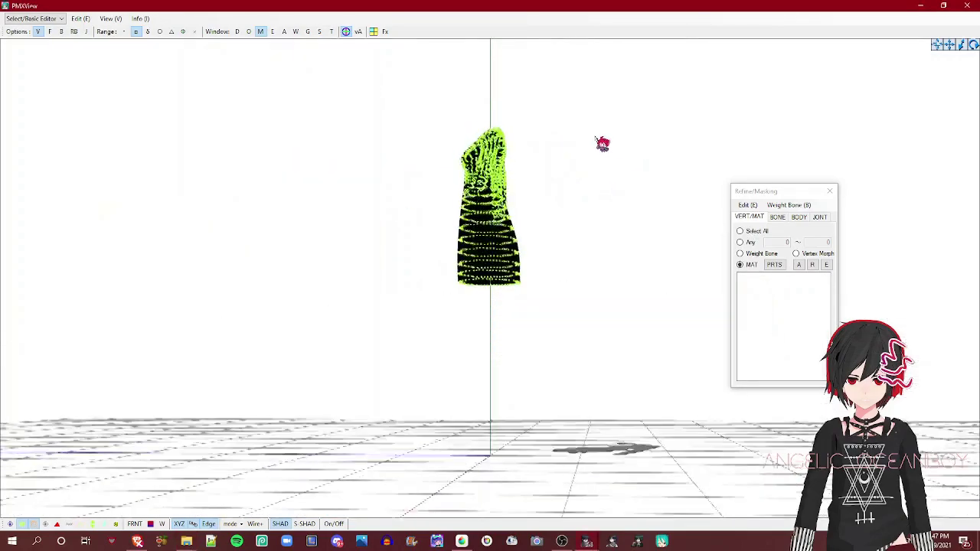
{"action": "scroll", "coordinate": [596, 139], "scroll_direction": "up", "scroll_amount": 3}
{"action": "left_click", "coordinate": [61, 32]}
{"action": "left_click", "coordinate": [73, 31]}
{"action": "key", "text": "F2"}
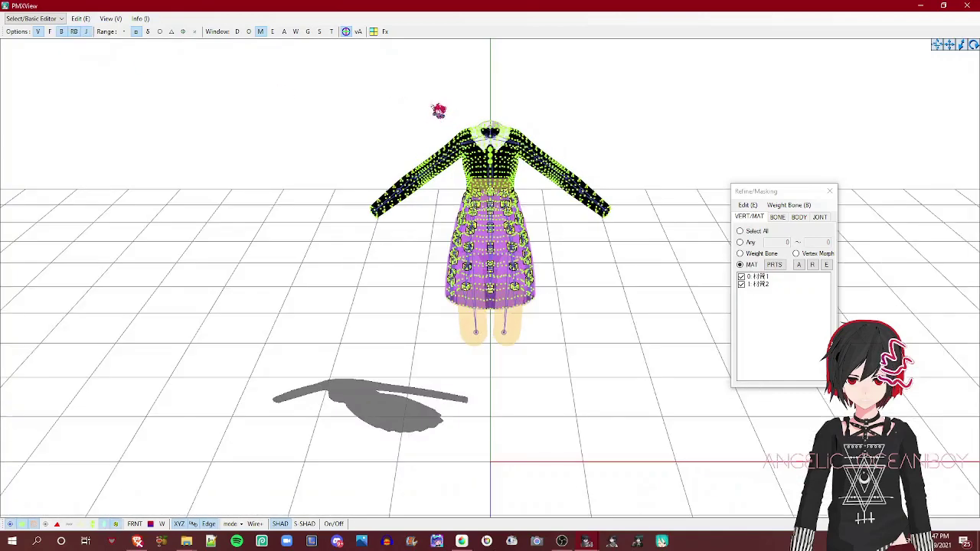
{"action": "left_click_drag", "start_coordinate": [298, 69], "coordinate": [641, 343]}
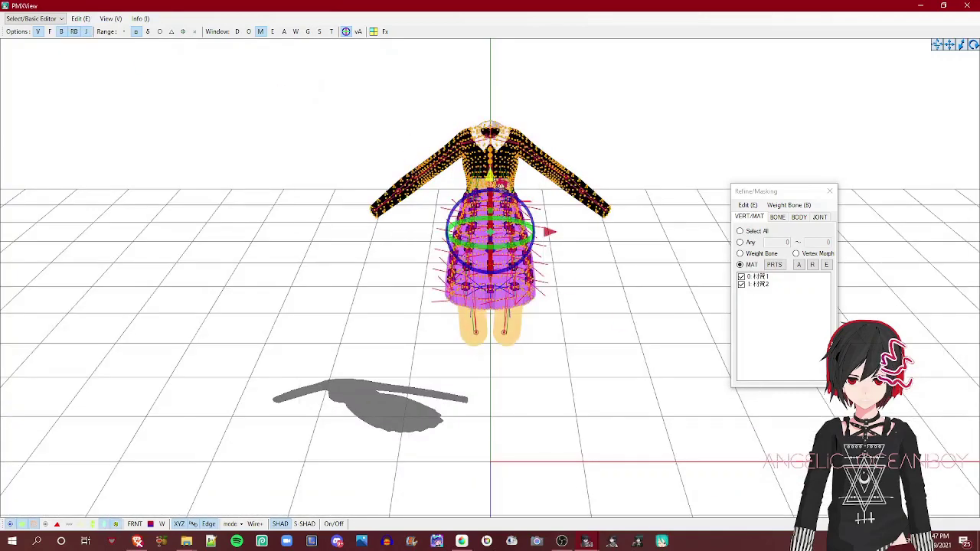
{"action": "mouse_move", "coordinate": [496, 180]}
{"action": "left_mouse_down"}
{"action": "mouse_move", "coordinate": [493, 113]}
{"action": "mouse_move", "coordinate": [510, 248]}
{"action": "mouse_move", "coordinate": [504, 161]}
{"action": "mouse_move", "coordinate": [499, 169]}
{"action": "left_mouse_up"}
{"action": "right_click_drag", "start_coordinate": [553, 226], "coordinate": [190, 195]}
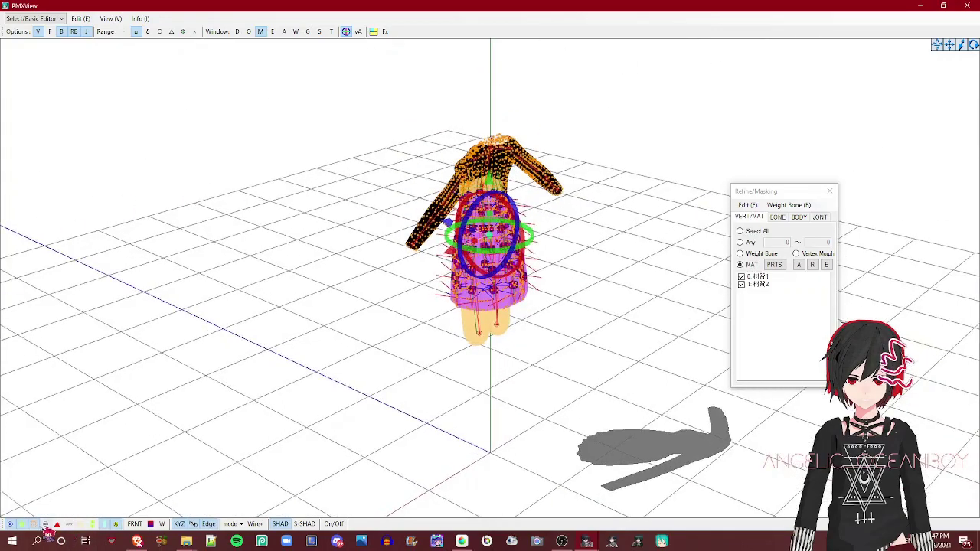
{"action": "right_click_drag", "start_coordinate": [211, 256], "coordinate": [248, 245]}
{"action": "left_click", "coordinate": [271, 211]}
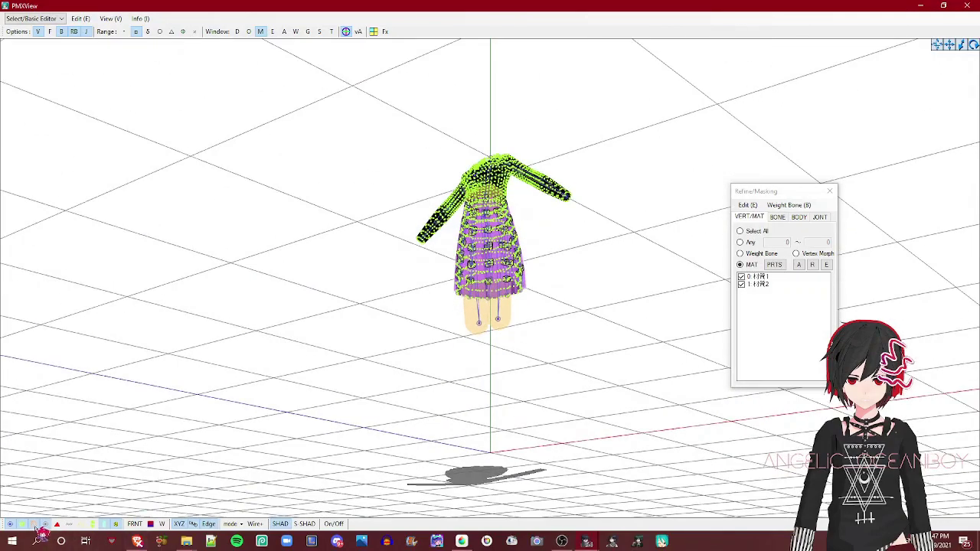
Step: Select the whole dress with its bones, rigid bodies and joints, and move it 30 along Z with the Object Editor
{"action": "right_click_drag", "start_coordinate": [97, 496], "coordinate": [217, 312]}
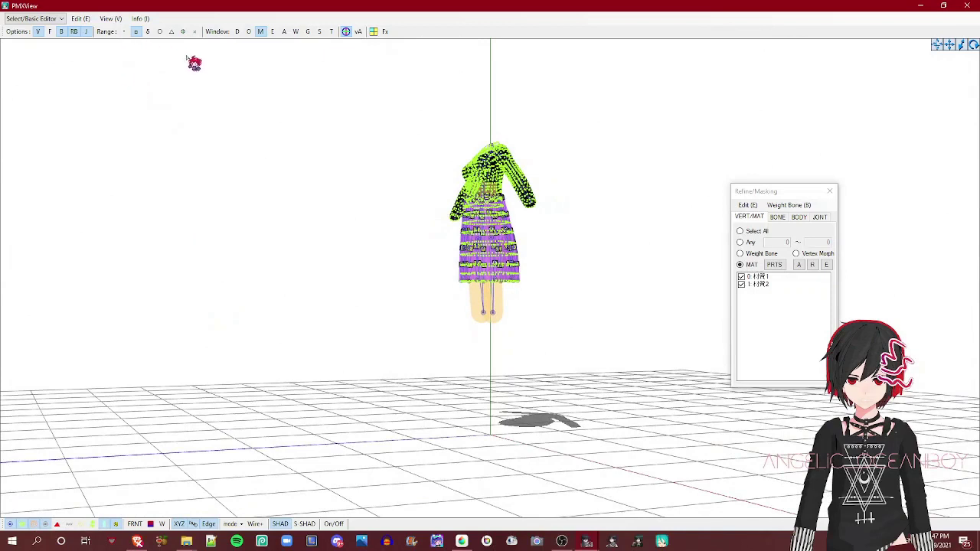
{"action": "left_click_drag", "start_coordinate": [199, 64], "coordinate": [713, 405]}
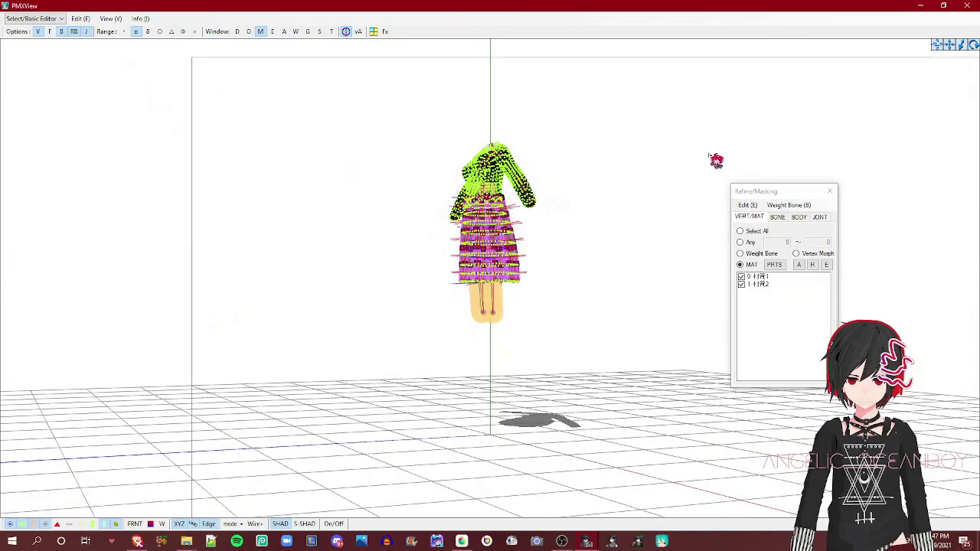
{"action": "left_click", "coordinate": [270, 32]}
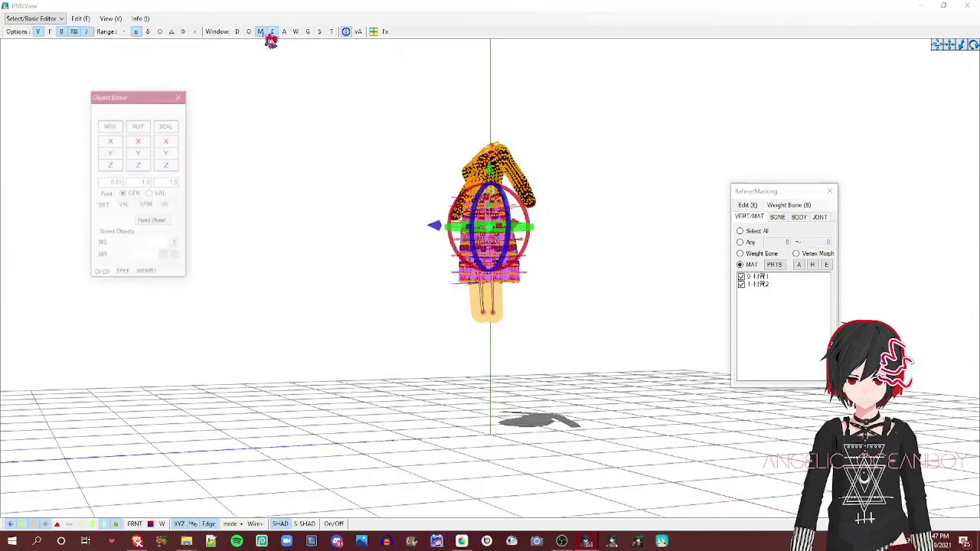
{"action": "left_click_drag", "start_coordinate": [139, 95], "coordinate": [147, 172]}
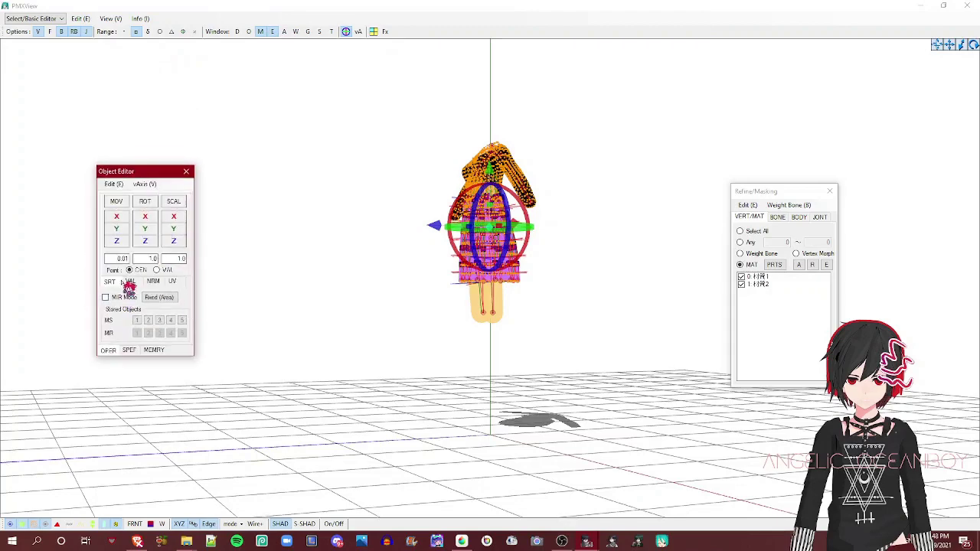
{"action": "left_click", "coordinate": [130, 282]}
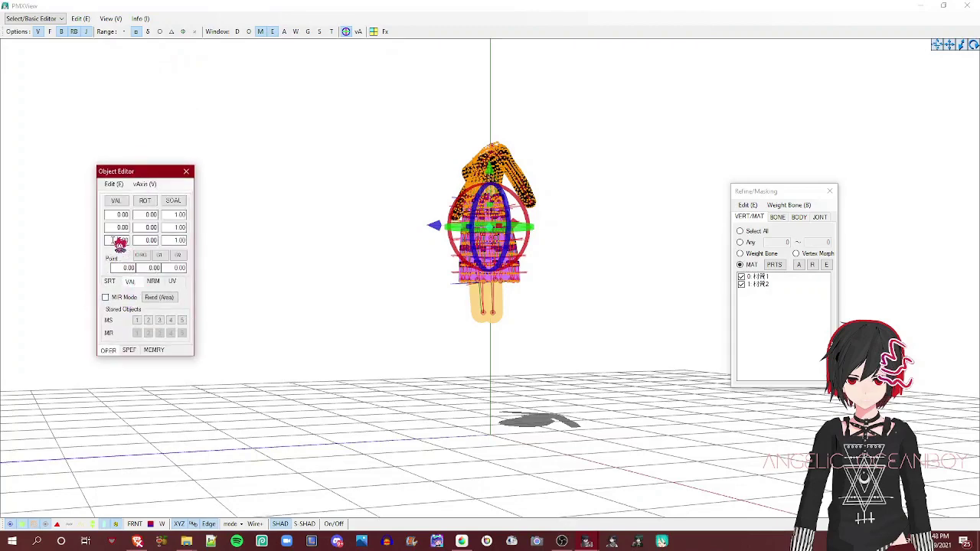
{"action": "type", "text": "3"}
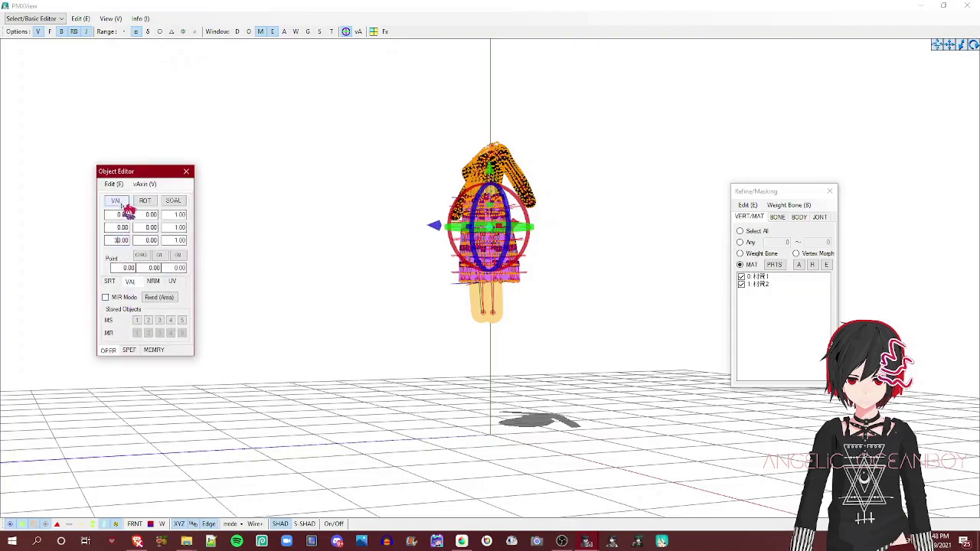
{"action": "left_click", "coordinate": [121, 205]}
{"action": "right_click_drag", "start_coordinate": [465, 243], "coordinate": [398, 232]}
{"action": "left_click", "coordinate": [469, 235]}
{"action": "right_click_drag", "start_coordinate": [381, 75], "coordinate": [324, 73]}
{"action": "right_click_drag", "start_coordinate": [456, 88], "coordinate": [444, 102]}
Step: Save the moved dress over Baby doll dress.pmx in the Baby Doll Dress folder
{"action": "key", "text": "alt+Tab"}
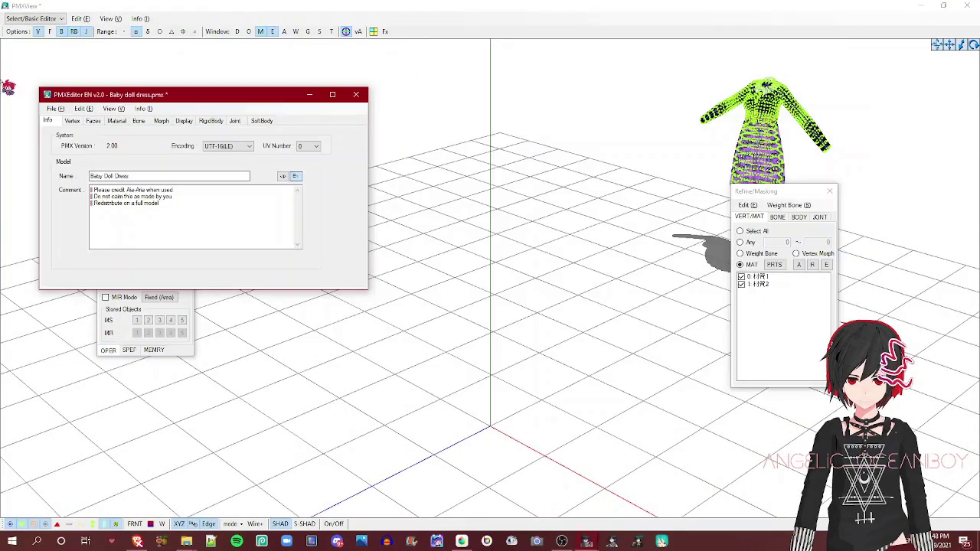
{"action": "left_click", "coordinate": [64, 110]}
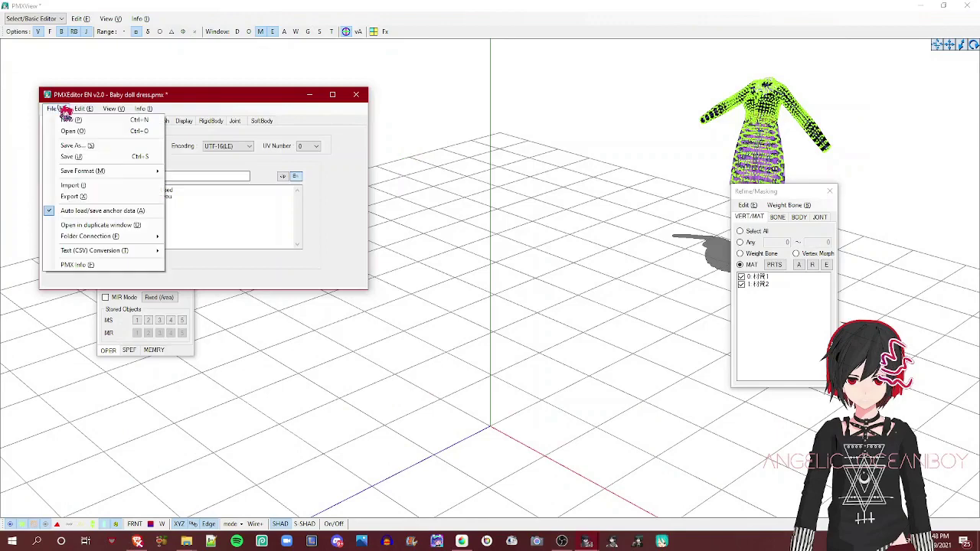
{"action": "left_click", "coordinate": [79, 152]}
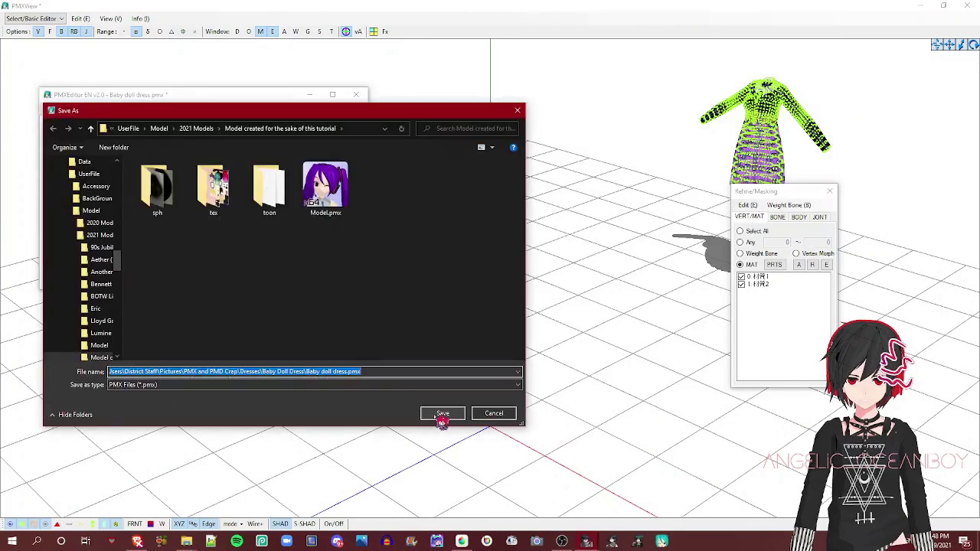
{"action": "left_click", "coordinate": [441, 414]}
{"action": "left_click", "coordinate": [519, 275]}
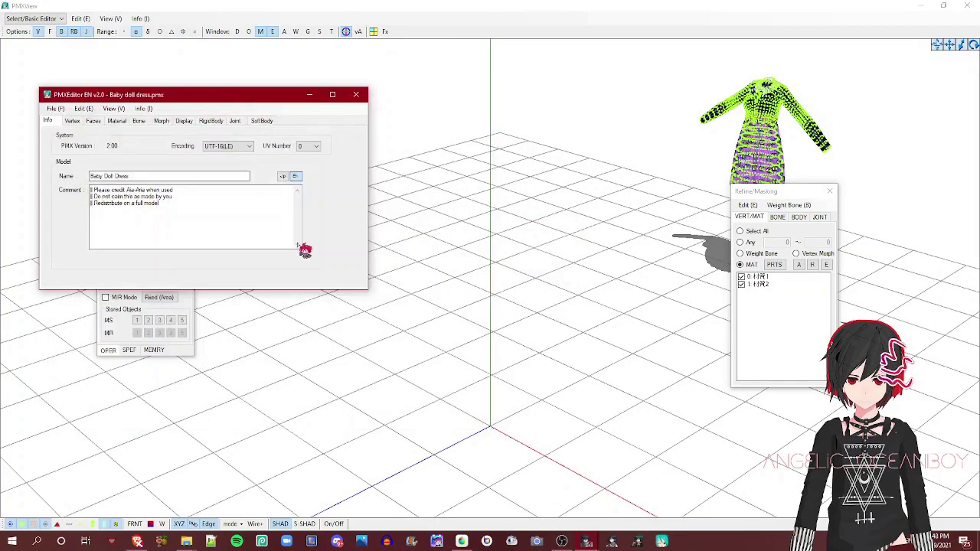
Step: Load Model.pmx from the folder "Model created for the sake of this tutorial" into PMXEditor as a new model
{"action": "mouse_move", "coordinate": [186, 541]}
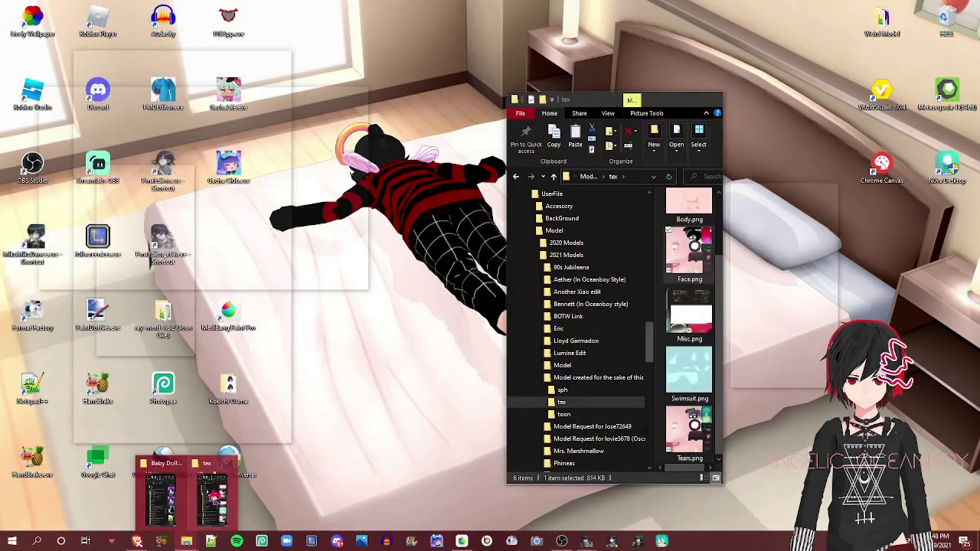
{"action": "left_click", "coordinate": [215, 495]}
{"action": "left_click", "coordinate": [609, 377]}
{"action": "left_click_drag", "start_coordinate": [689, 394], "coordinate": [344, 252]}
{"action": "left_click", "coordinate": [244, 245]}
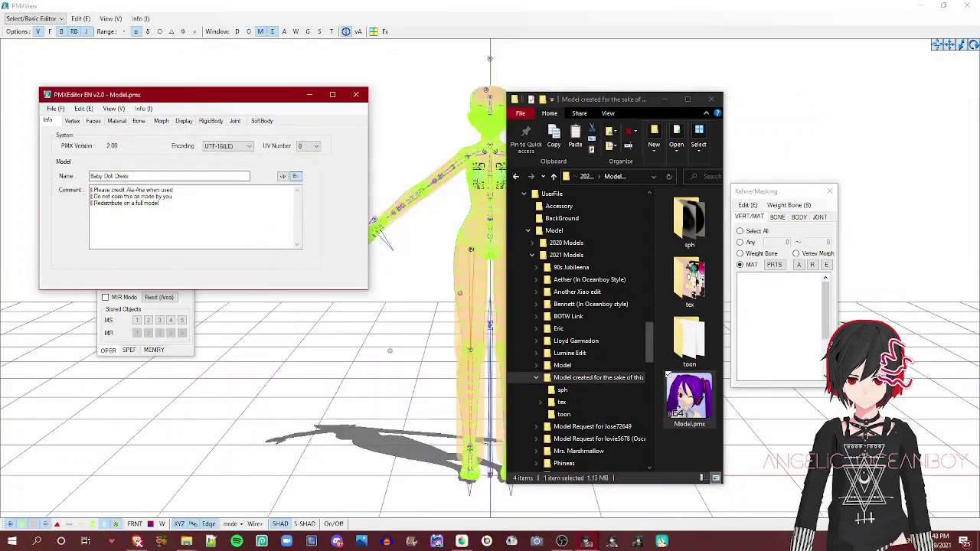
Step: Read the creator's rules in Readme please!.txt from the Baby Doll Dress folder
{"action": "mouse_move", "coordinate": [186, 541]}
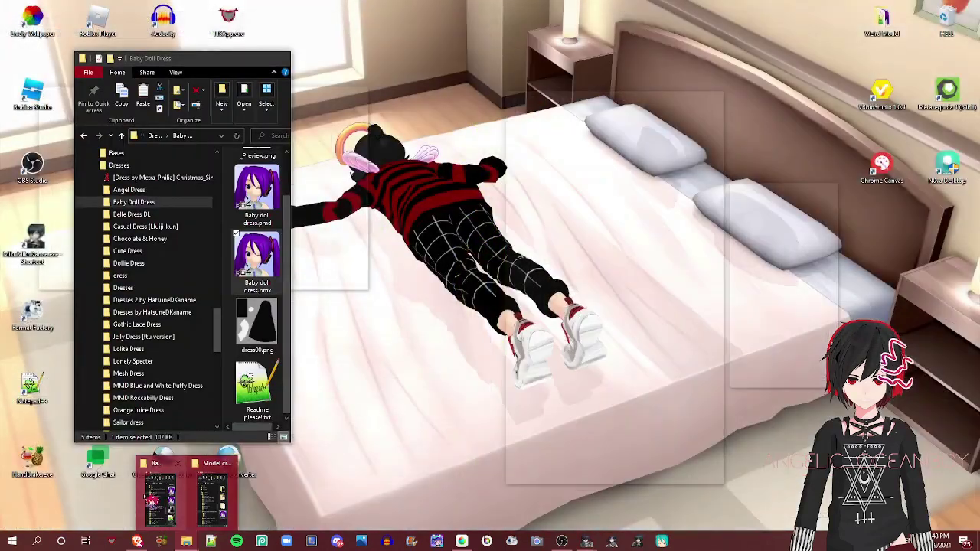
{"action": "left_click", "coordinate": [157, 497]}
{"action": "left_click", "coordinate": [257, 389]}
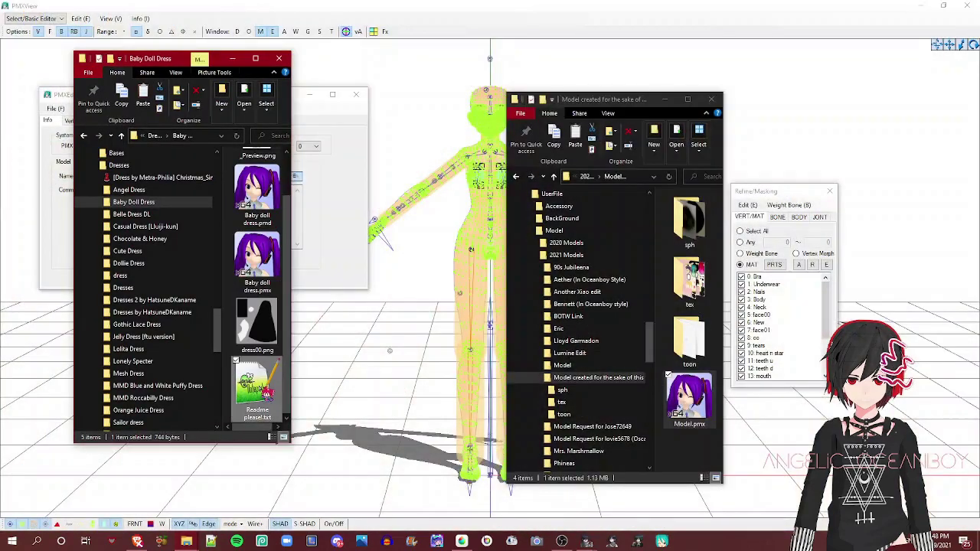
{"action": "left_click", "coordinate": [257, 386]}
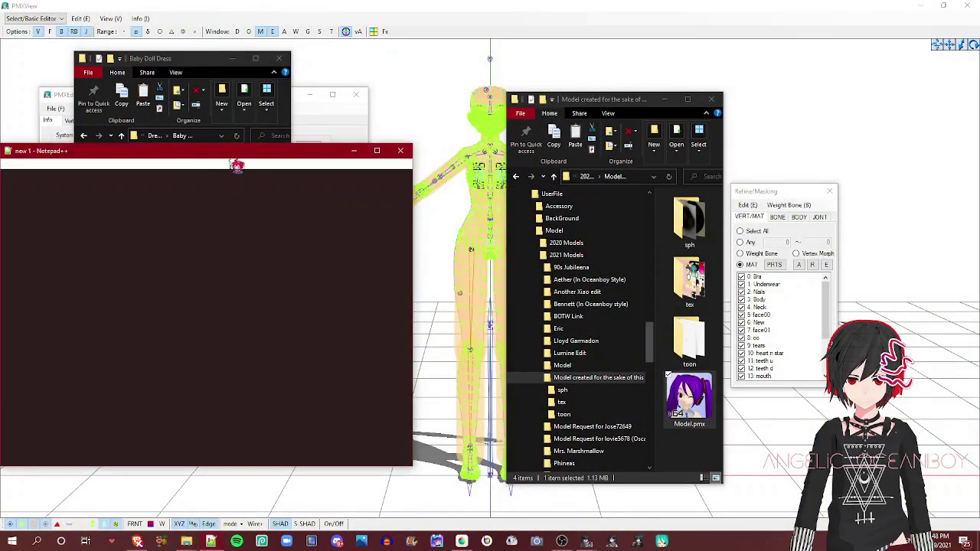
{"action": "left_click_drag", "start_coordinate": [200, 145], "coordinate": [462, 189]}
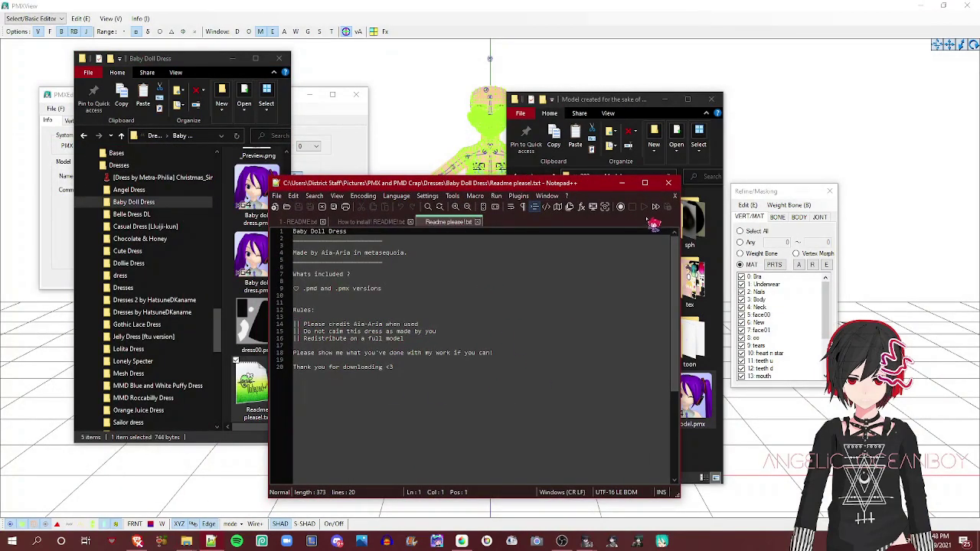
{"action": "left_click", "coordinate": [622, 185]}
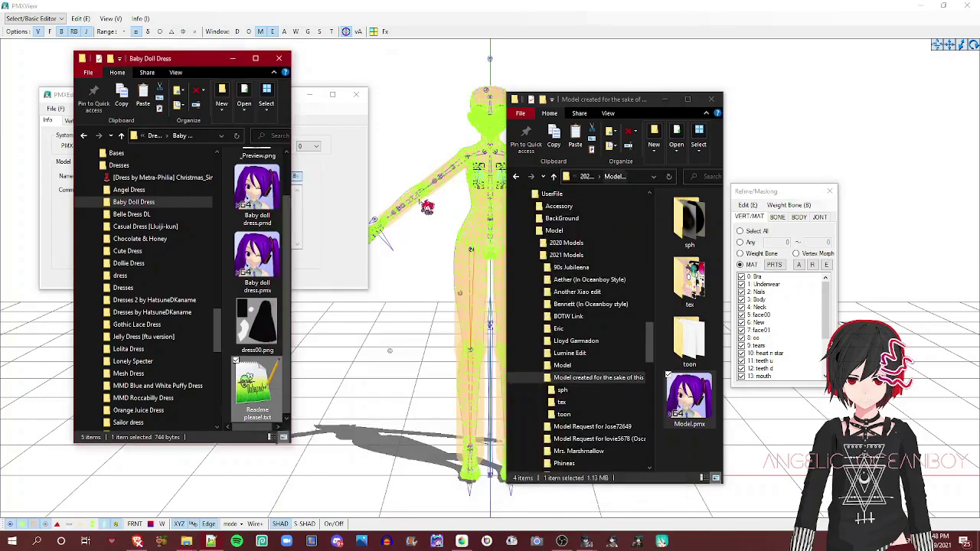
Step: Add the eye texture and dress credits to the model's comment and save over Model.pmx
{"action": "left_click", "coordinate": [306, 253]}
{"action": "left_click", "coordinate": [612, 542]}
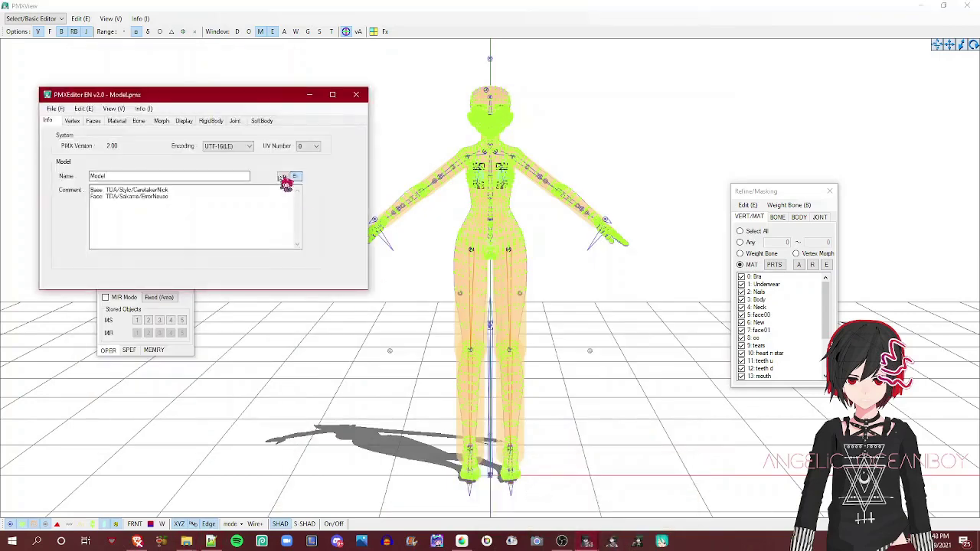
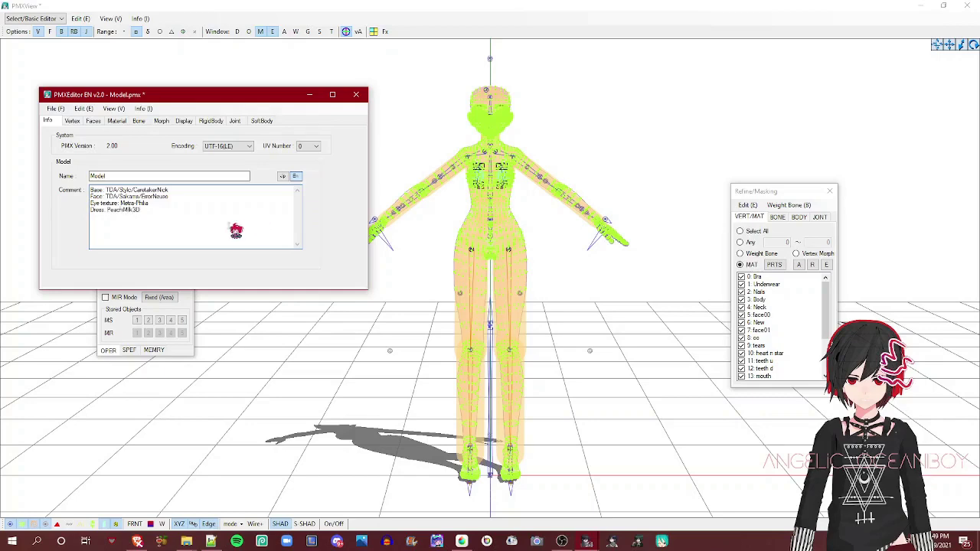
{"action": "left_click", "coordinate": [55, 108]}
{"action": "left_click", "coordinate": [82, 169]}
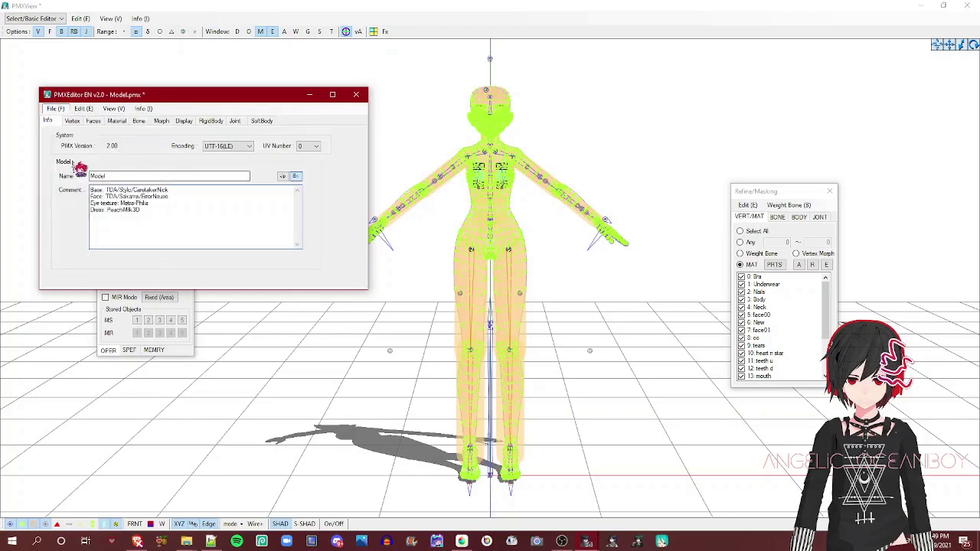
{"action": "left_click", "coordinate": [439, 352]}
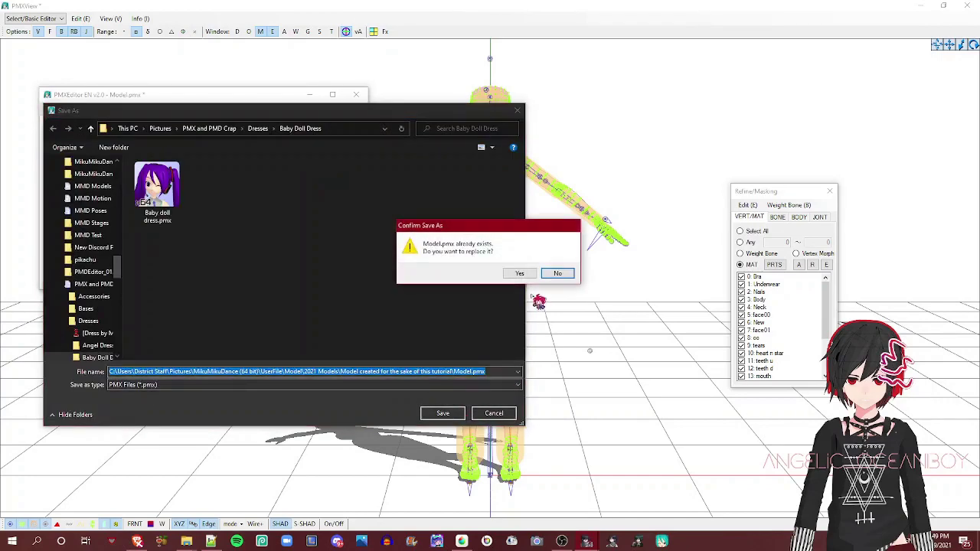
{"action": "left_click", "coordinate": [533, 274]}
{"action": "left_click", "coordinate": [535, 286]}
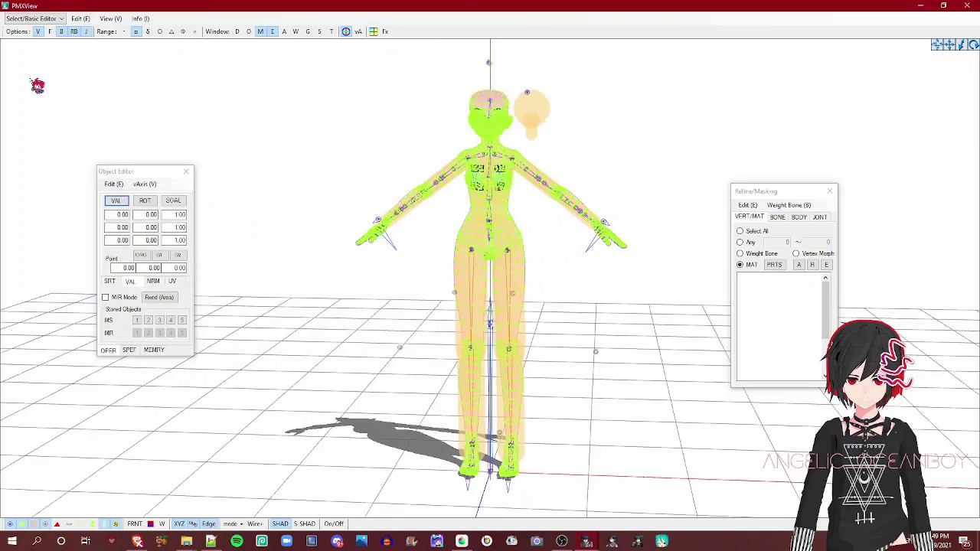
Step: Move the stray head rigid bodies and the bone beside them back onto the model's head
{"action": "right_click_drag", "start_coordinate": [496, 384], "coordinate": [389, 361]}
{"action": "right_click_drag", "start_coordinate": [504, 196], "coordinate": [449, 117]}
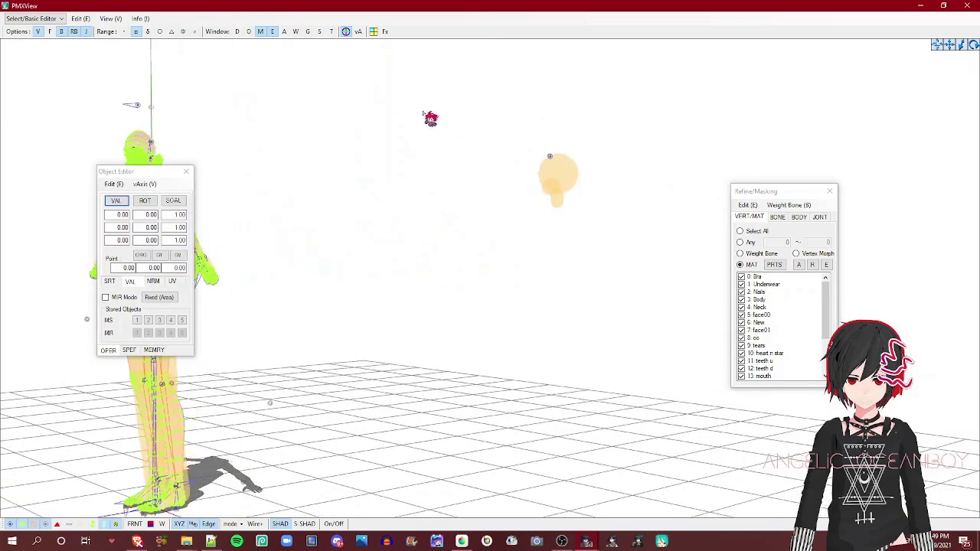
{"action": "left_click_drag", "start_coordinate": [433, 96], "coordinate": [860, 516]}
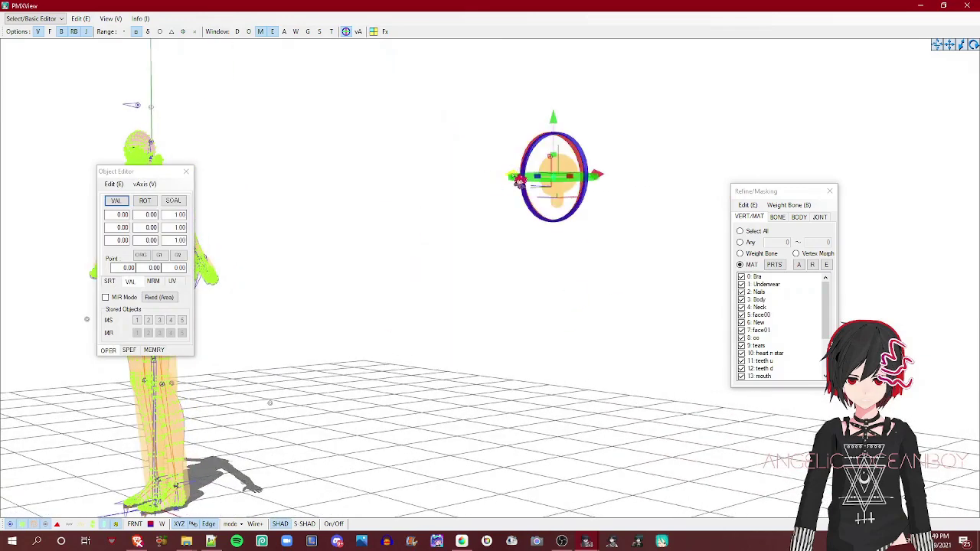
{"action": "right_click_drag", "start_coordinate": [198, 184], "coordinate": [477, 233]}
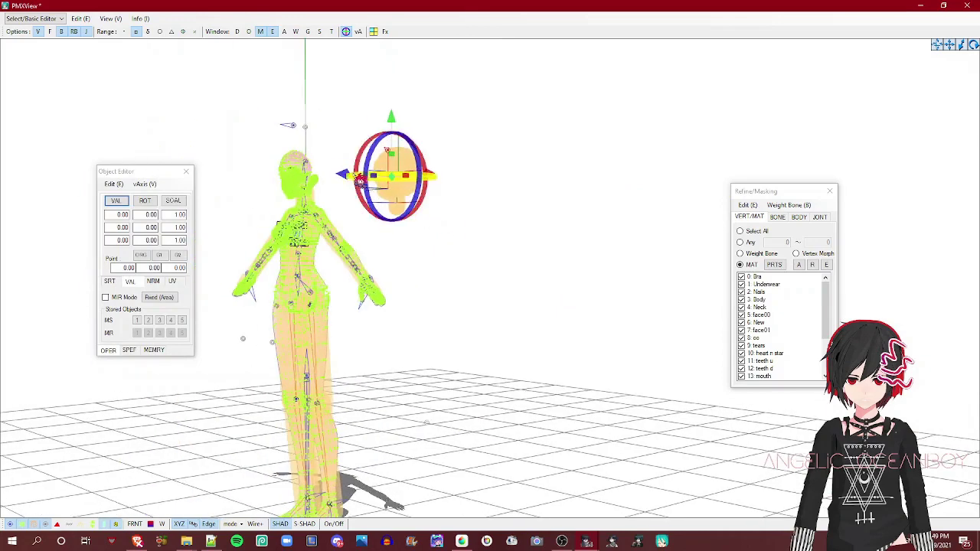
{"action": "left_click_drag", "start_coordinate": [349, 176], "coordinate": [189, 189]}
{"action": "left_click", "coordinate": [395, 271]}
{"action": "right_click_drag", "start_coordinate": [401, 277], "coordinate": [346, 298]}
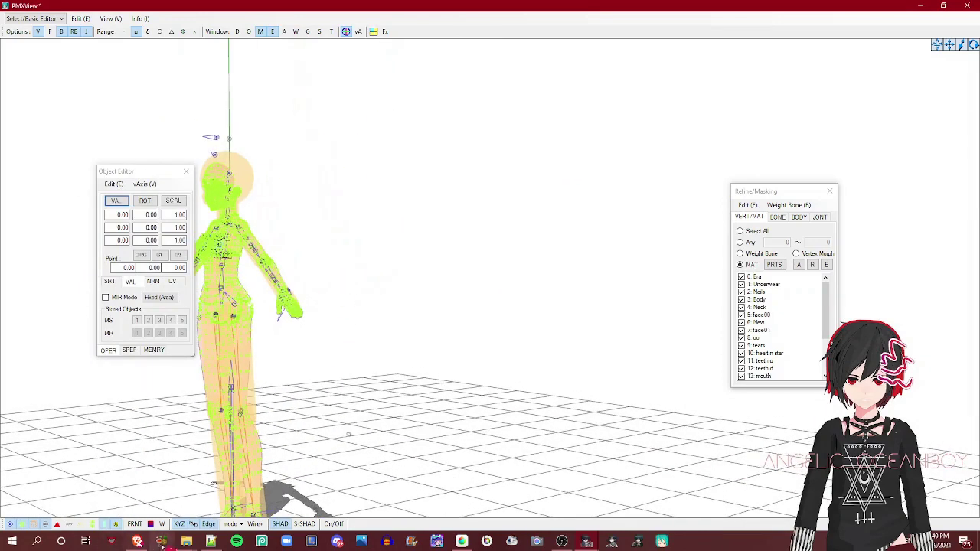
{"action": "mouse_move", "coordinate": [186, 541]}
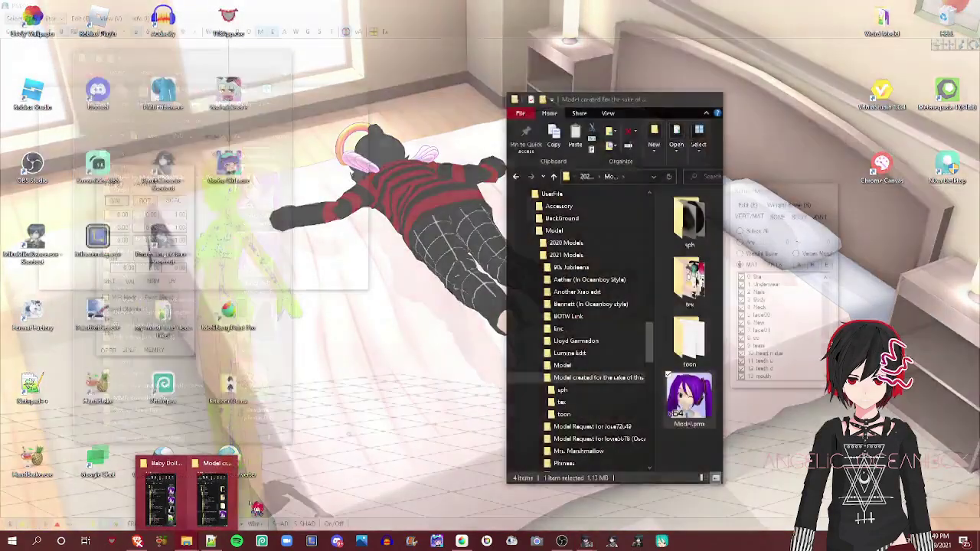
{"action": "left_click", "coordinate": [162, 494]}
{"action": "left_click", "coordinate": [257, 256]}
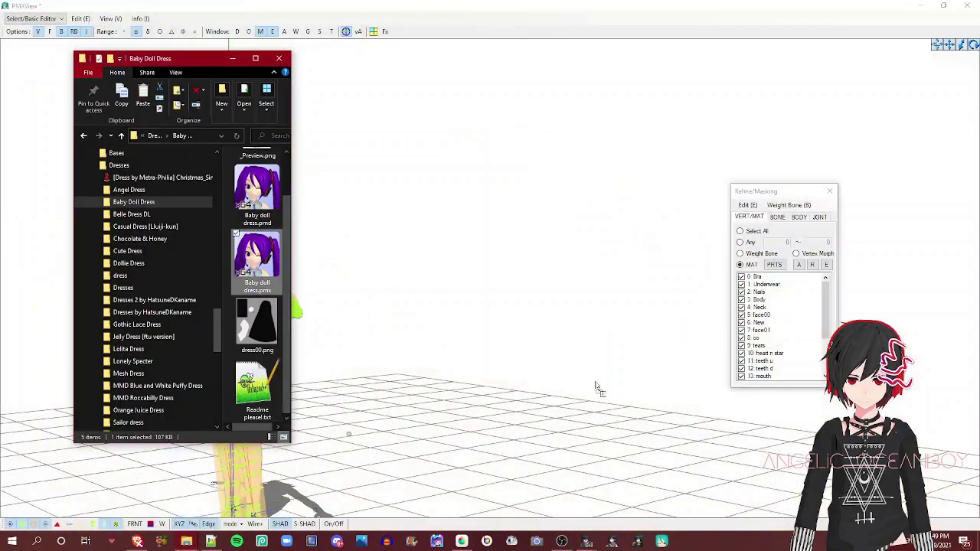
{"action": "left_click_drag", "start_coordinate": [567, 408], "coordinate": [567, 408]}
{"action": "left_click", "coordinate": [285, 249]}
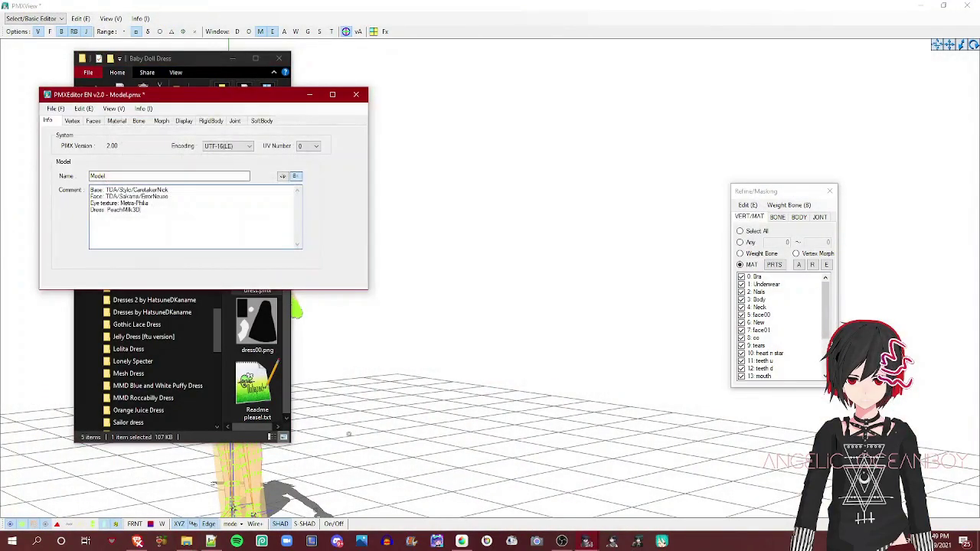
Step: Copy dress00.png and Readme please!.txt from Baby Doll Dress into the folder "Model created for the sake of this tutorial"
{"action": "mouse_move", "coordinate": [188, 541]}
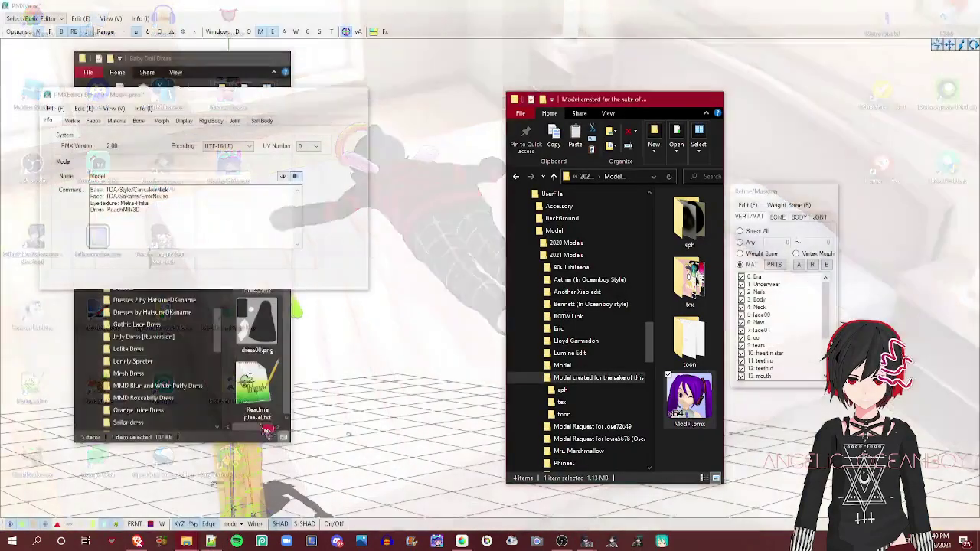
{"action": "left_click", "coordinate": [213, 482]}
{"action": "left_click", "coordinate": [271, 414]}
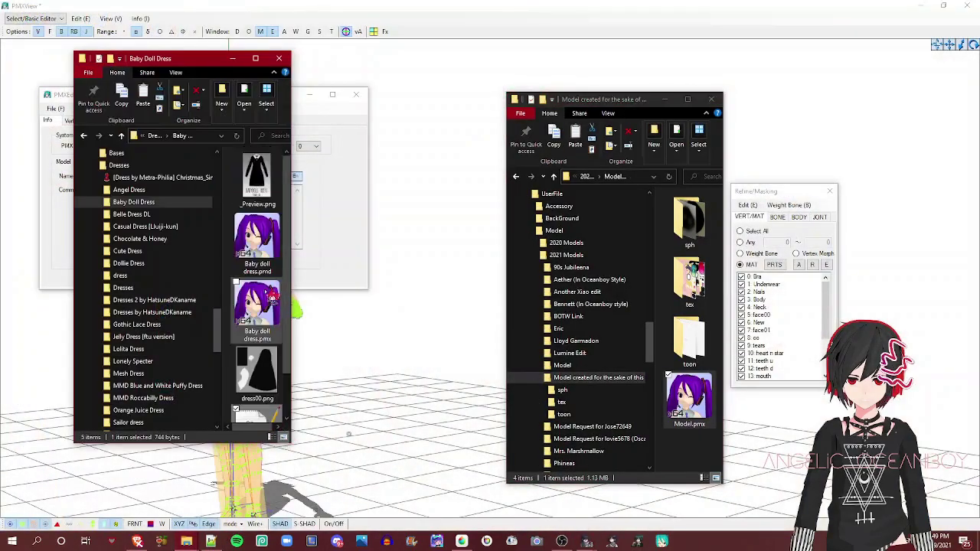
{"action": "right_click", "coordinate": [282, 335]}
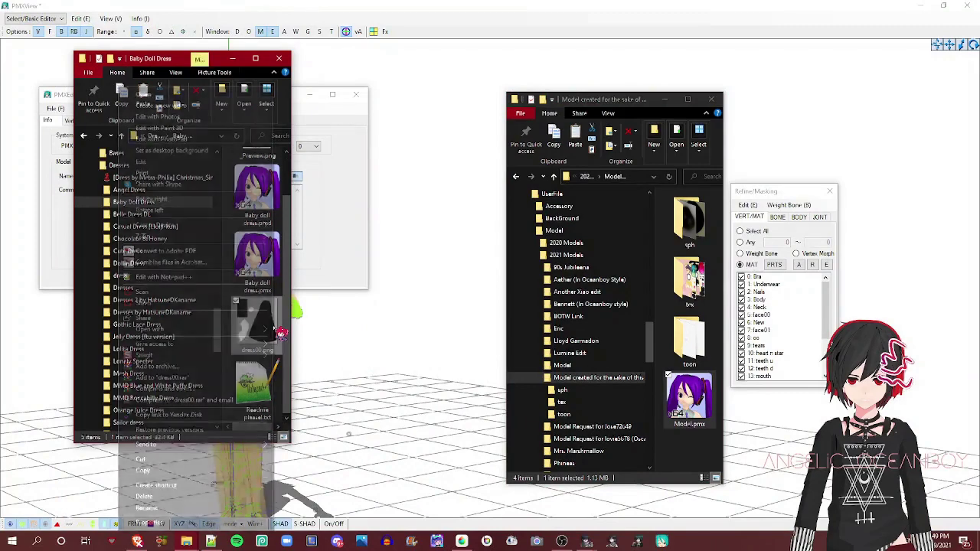
{"action": "left_click", "coordinate": [183, 470]}
{"action": "left_click", "coordinate": [258, 386], "text": "ctrl"}
{"action": "right_click", "coordinate": [261, 326]}
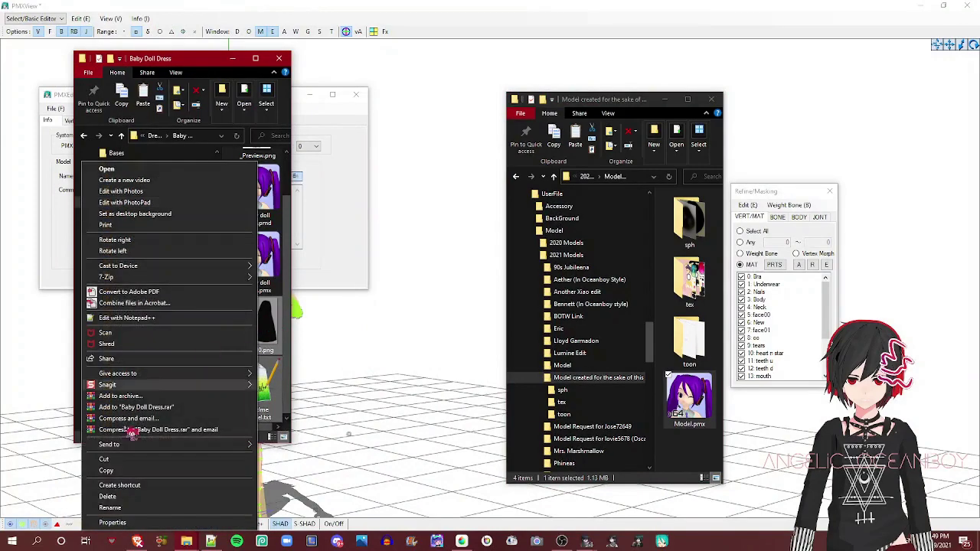
{"action": "left_click", "coordinate": [119, 471]}
{"action": "right_click", "coordinate": [693, 455]}
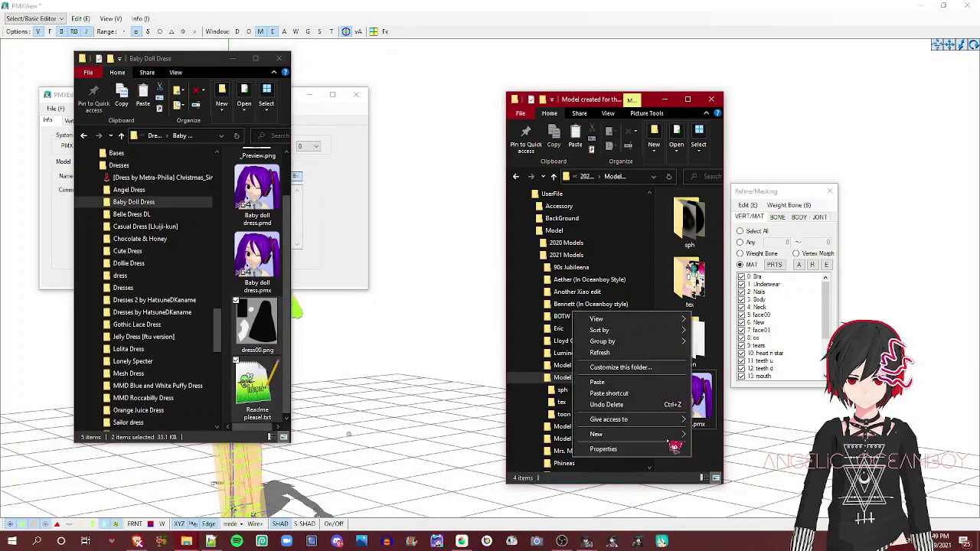
{"action": "left_click", "coordinate": [605, 382]}
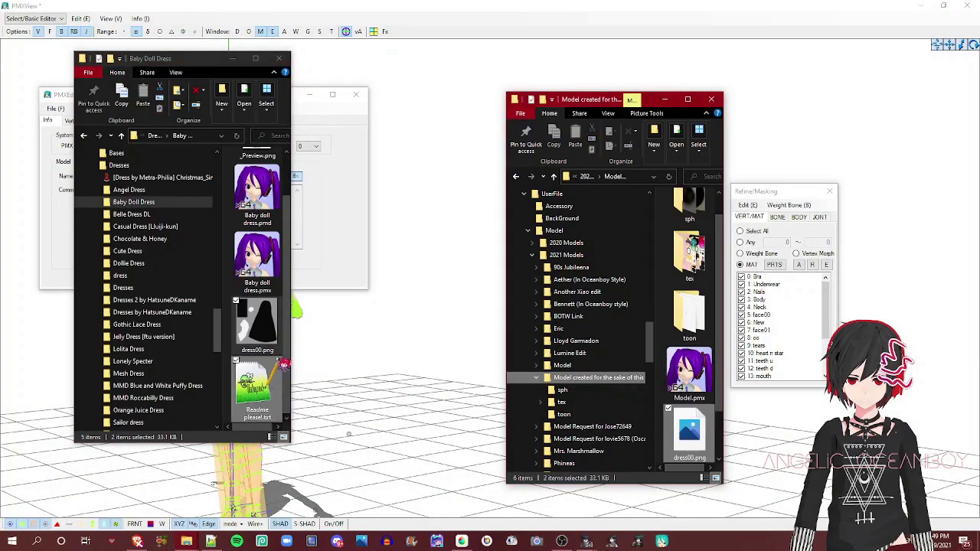
Step: Import Baby doll dress.pmx into the open model with the Add import setting
{"action": "scroll", "coordinate": [242, 318], "scroll_direction": "up", "scroll_amount": 1}
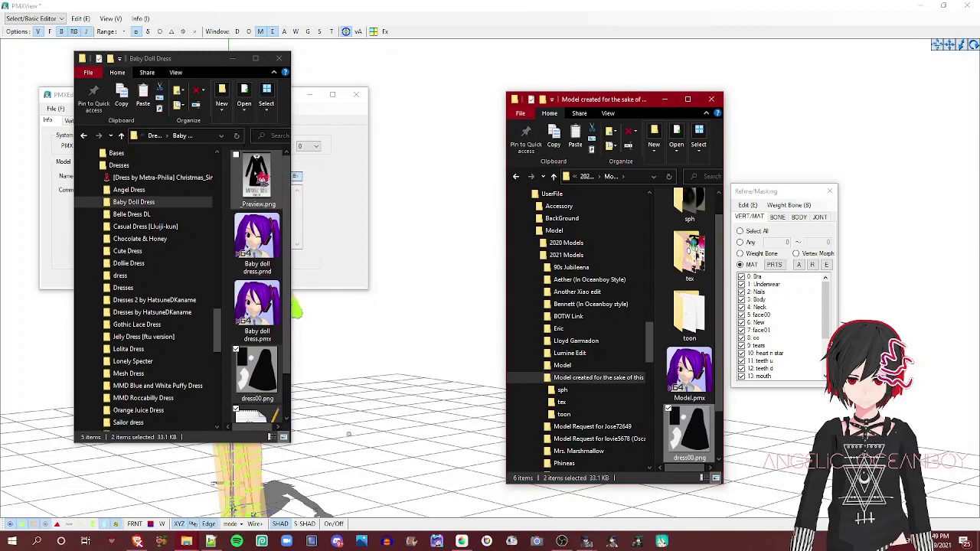
{"action": "left_click", "coordinate": [688, 373]}
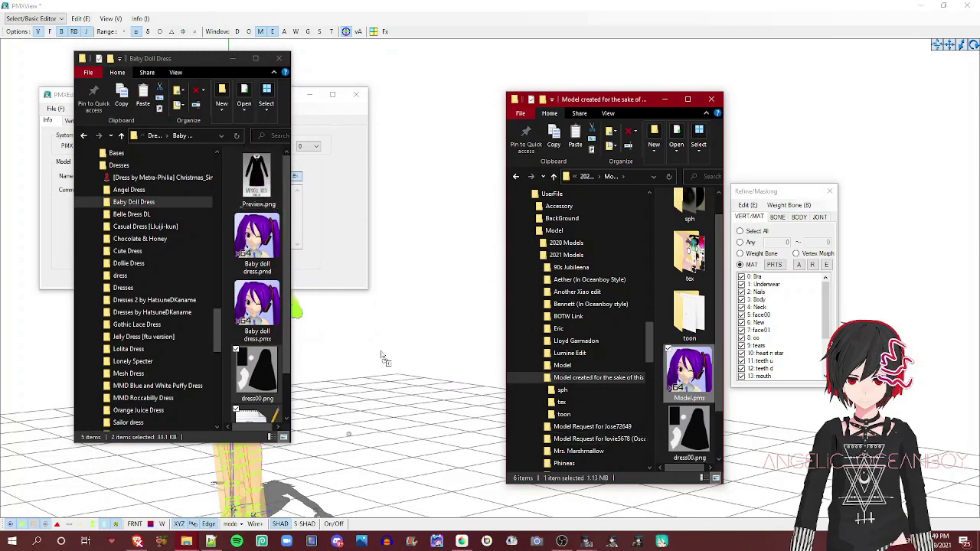
{"action": "left_click", "coordinate": [257, 306]}
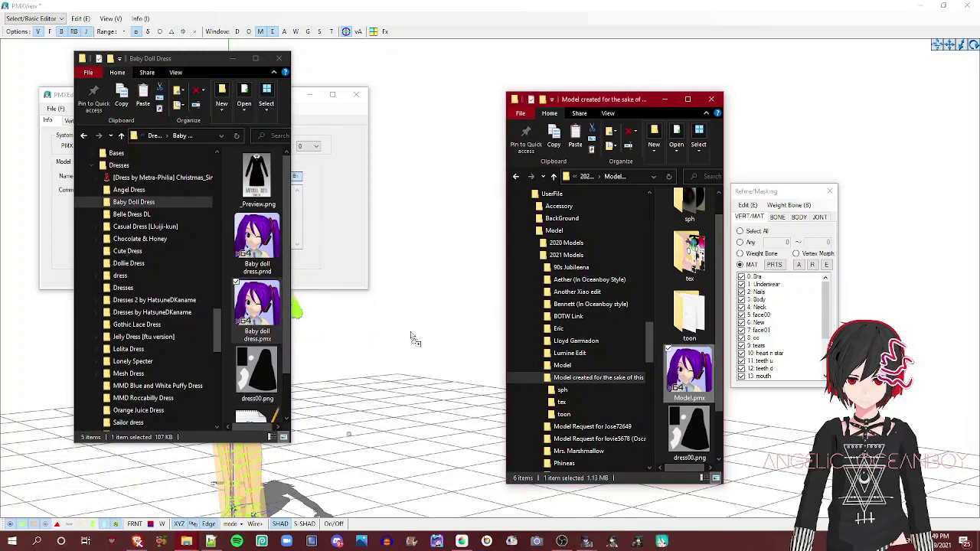
{"action": "left_click_drag", "start_coordinate": [413, 339], "coordinate": [415, 339]}
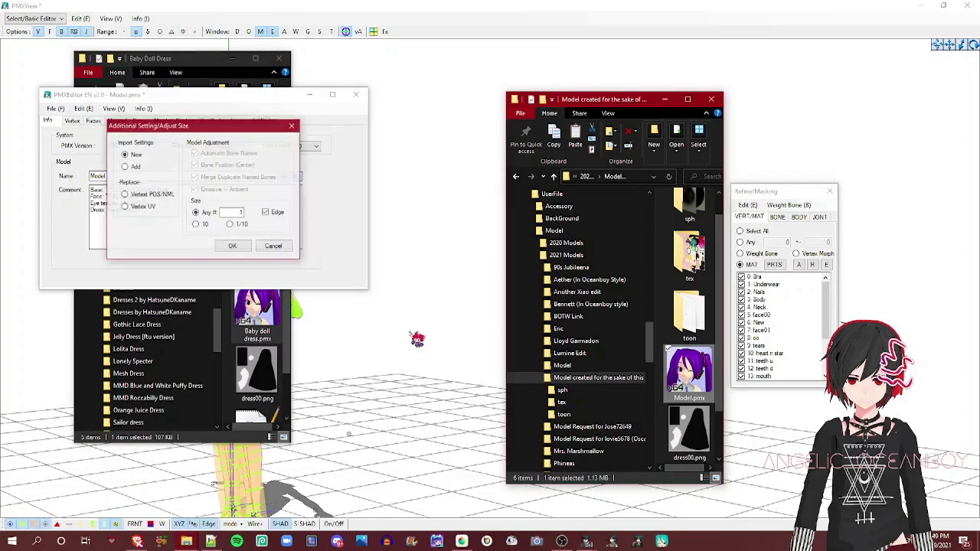
{"action": "left_click", "coordinate": [232, 248]}
Step: Select the whole added dress with its bones, rigid bodies and joints, and open SubView to preview the model
{"action": "right_click_drag", "start_coordinate": [470, 343], "coordinate": [426, 153]}
{"action": "left_click_drag", "start_coordinate": [357, 106], "coordinate": [284, 34]}
{"action": "scroll", "coordinate": [207, 155], "scroll_direction": "down", "scroll_amount": 3}
{"action": "right_click_drag", "start_coordinate": [166, 164], "coordinate": [153, 146]}
{"action": "scroll", "coordinate": [123, 150], "scroll_direction": "down", "scroll_amount": 2}
{"action": "scroll", "coordinate": [518, 243], "scroll_direction": "down", "scroll_amount": 3}
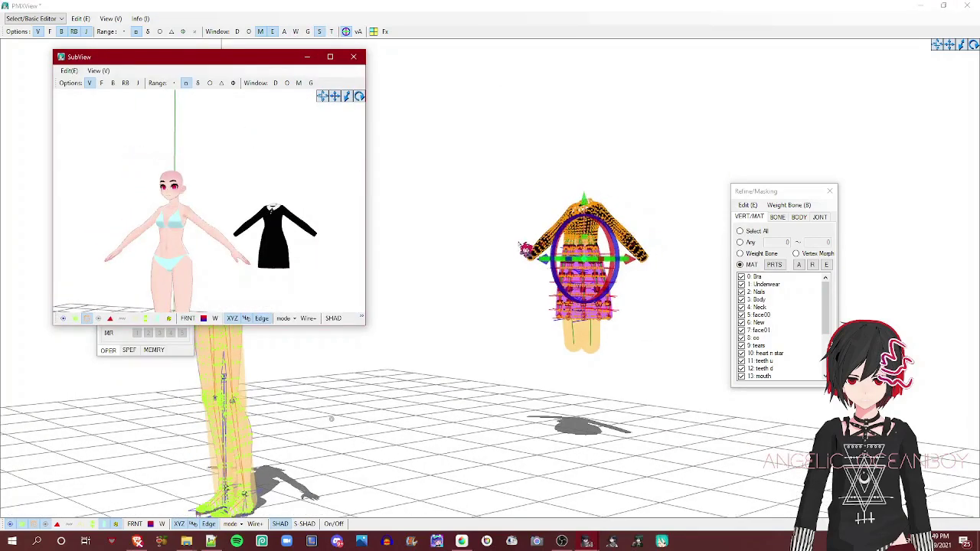
Step: Move the selected dress back along Z until it sits over the model's body
{"action": "scroll", "coordinate": [526, 254], "scroll_direction": "up", "scroll_amount": 1}
{"action": "left_click_drag", "start_coordinate": [546, 257], "coordinate": [40, 254]}
{"action": "middle_click_drag", "start_coordinate": [345, 383], "coordinate": [471, 384]}
{"action": "right_click_drag", "start_coordinate": [478, 389], "coordinate": [556, 301]}
{"action": "left_click_drag", "start_coordinate": [548, 300], "coordinate": [475, 331]}
{"action": "left_click_drag", "start_coordinate": [544, 276], "coordinate": [541, 271]}
Step: Scale the dress slightly narrower along X, checking its fit on the body in SubView
{"action": "right_click_drag", "start_coordinate": [184, 213], "coordinate": [226, 224]}
{"action": "right_click_drag", "start_coordinate": [627, 525], "coordinate": [597, 433]}
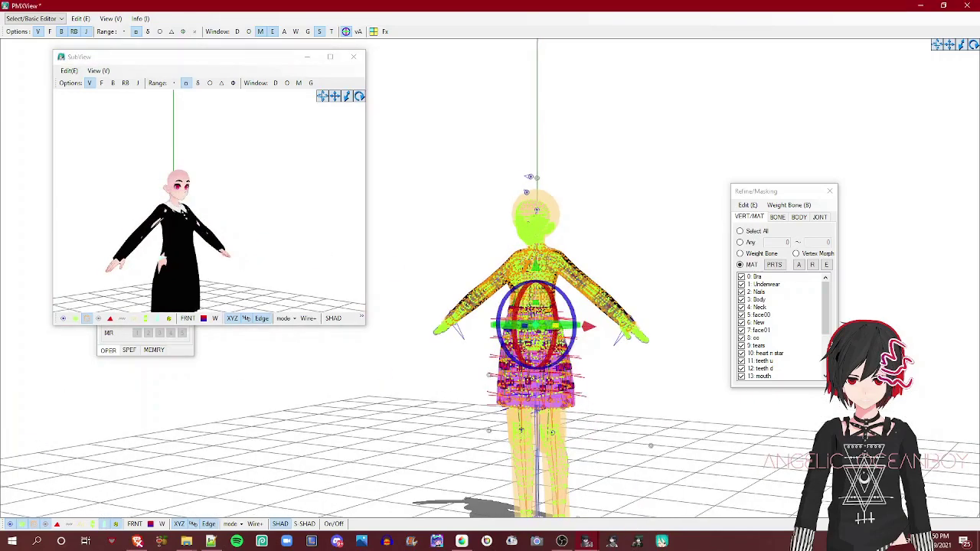
{"action": "left_click_drag", "start_coordinate": [555, 326], "coordinate": [551, 326]}
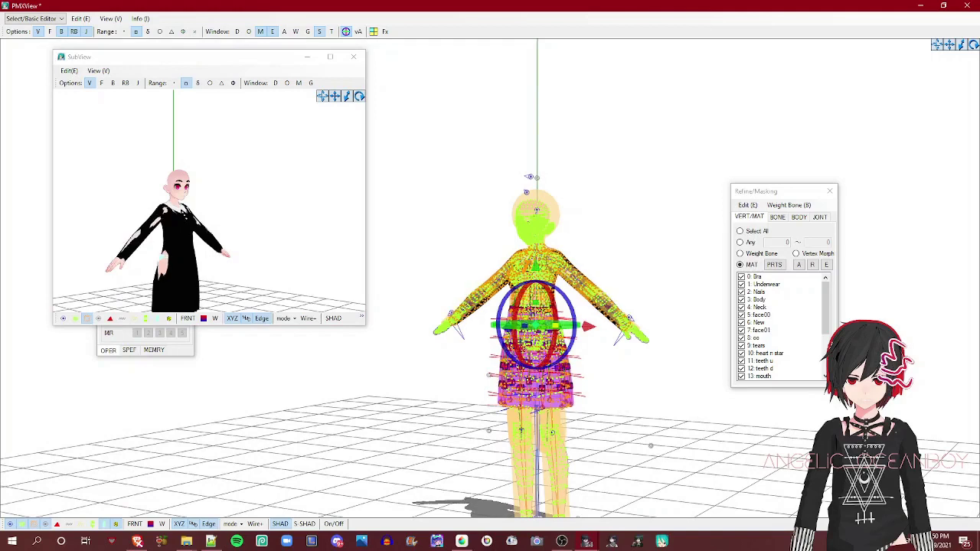
{"action": "right_click_drag", "start_coordinate": [284, 243], "coordinate": [260, 242]}
{"action": "right_click_drag", "start_coordinate": [658, 205], "coordinate": [655, 210]}
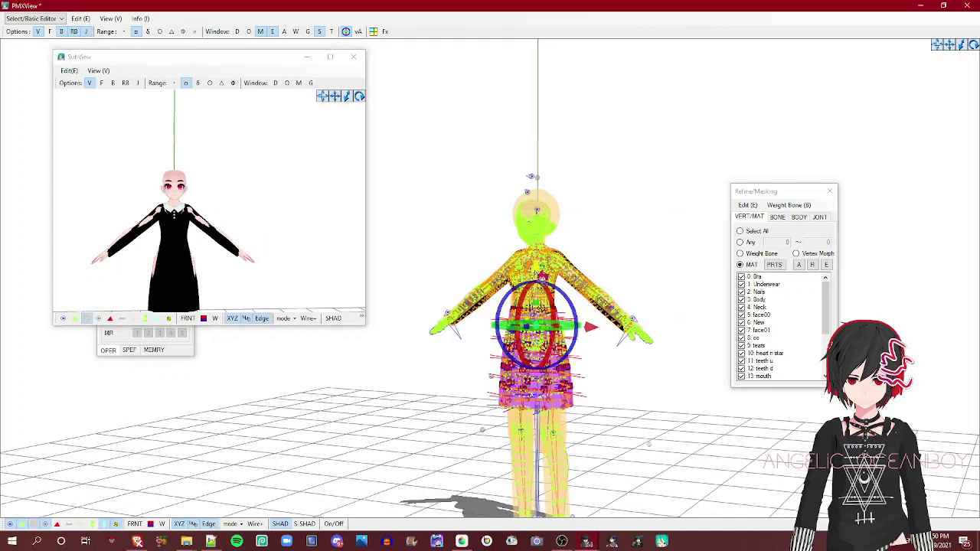
{"action": "right_click_drag", "start_coordinate": [307, 236], "coordinate": [311, 148]}
Step: Close SubView, hide the bones, rigid bodies and joints, and uncheck every material in the Refine/Masking list
{"action": "left_click", "coordinate": [354, 57]}
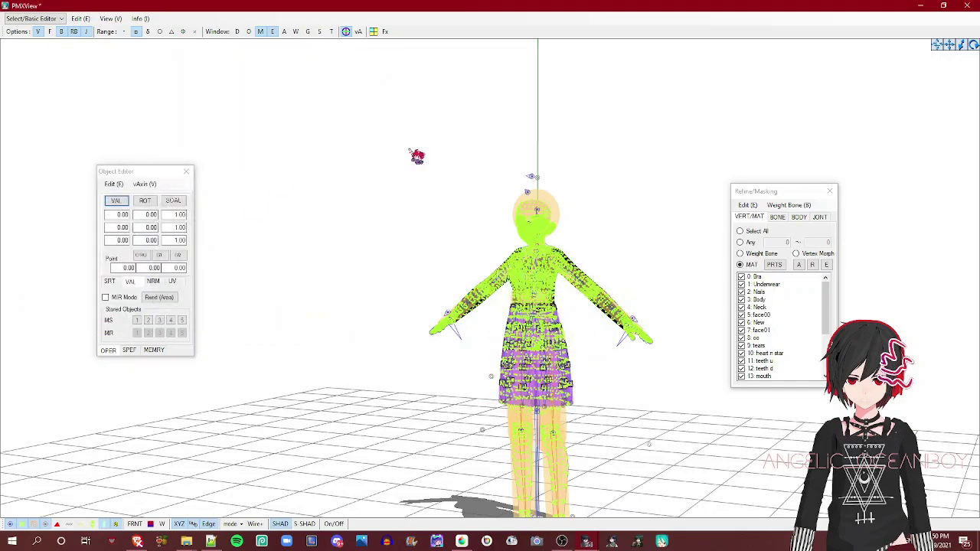
{"action": "left_click", "coordinate": [81, 32]}
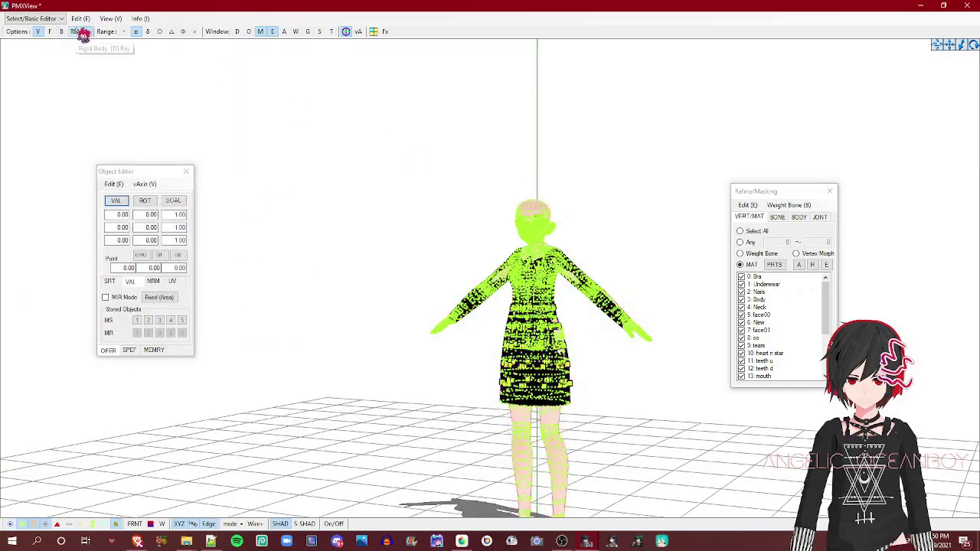
{"action": "right_click", "coordinate": [799, 331]}
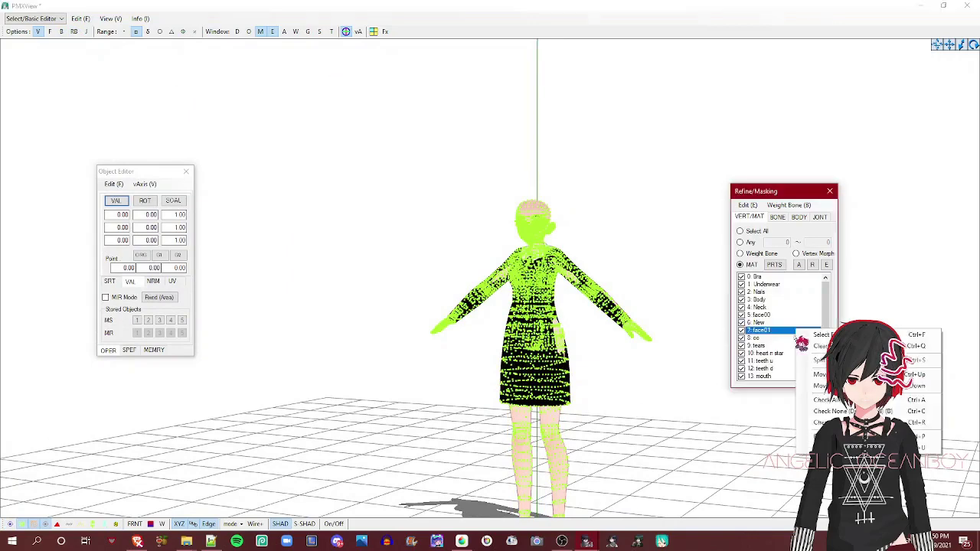
{"action": "left_click", "coordinate": [815, 411]}
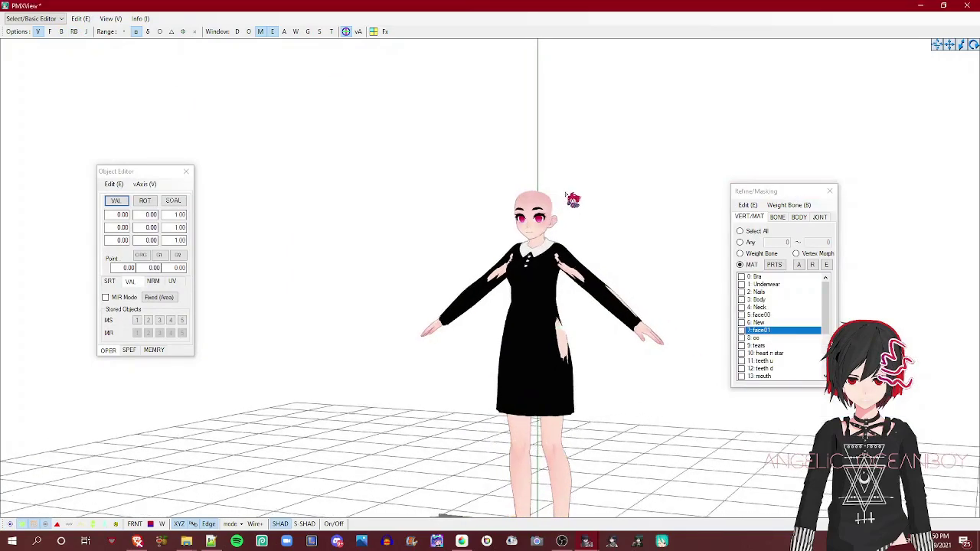
Step: Delete the Bra and Underwear materials' vertices from the model using the Refine/Masking list
{"action": "right_click_drag", "start_coordinate": [586, 197], "coordinate": [608, 196]}
{"action": "key", "text": "r"}
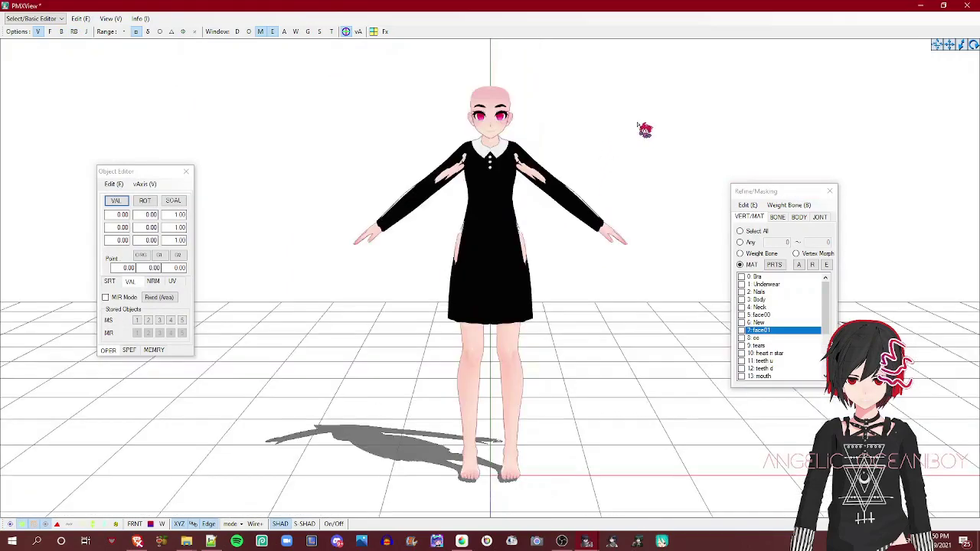
{"action": "scroll", "coordinate": [520, 246], "scroll_direction": "up", "scroll_amount": 2}
{"action": "scroll", "coordinate": [527, 245], "scroll_direction": "up", "scroll_amount": 5}
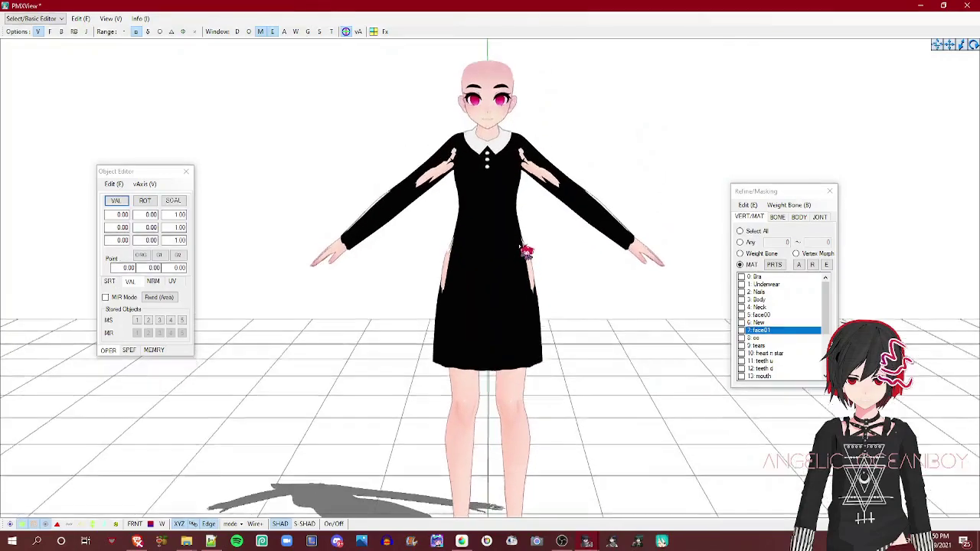
{"action": "right_click_drag", "start_coordinate": [526, 260], "coordinate": [699, 282]}
{"action": "left_click", "coordinate": [778, 286]}
{"action": "left_click", "coordinate": [760, 279]}
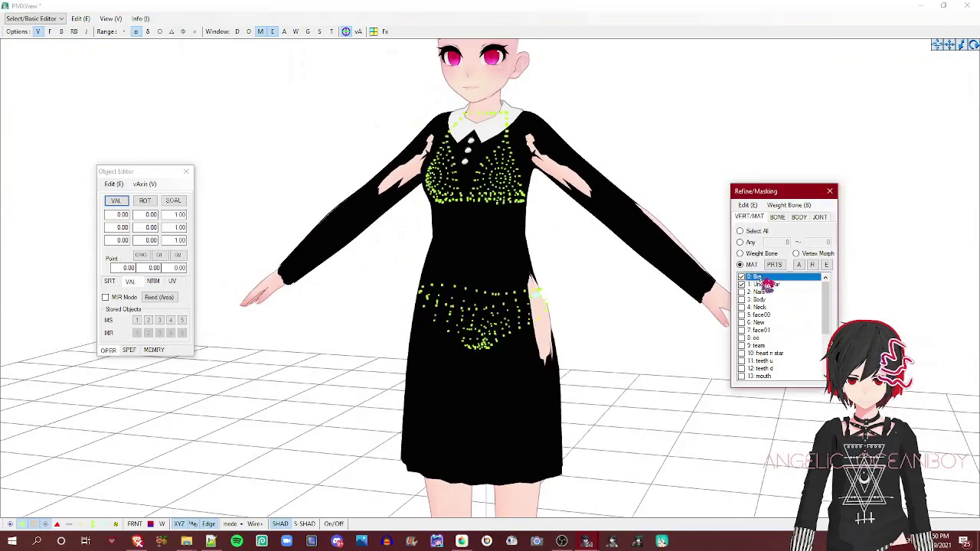
{"action": "right_click", "coordinate": [760, 278]}
{"action": "left_click", "coordinate": [781, 383]}
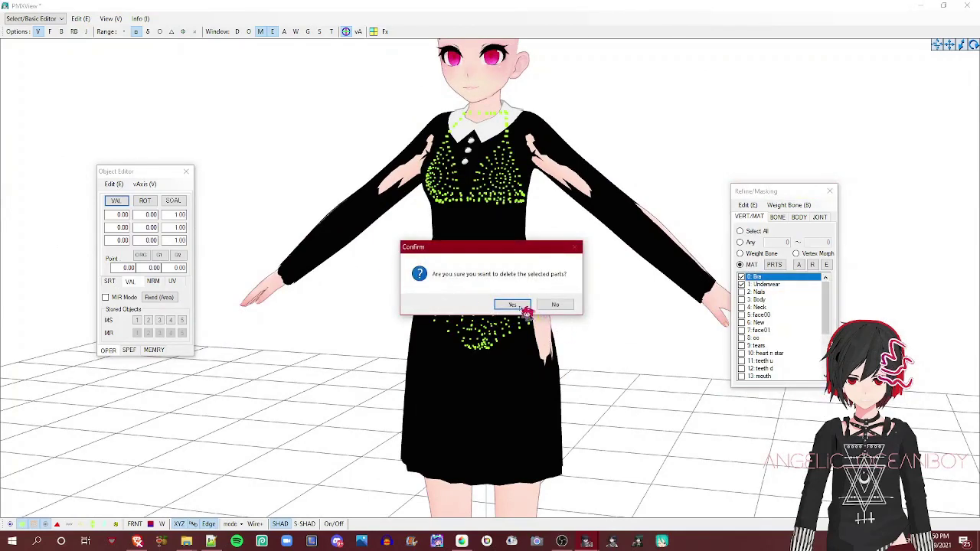
{"action": "left_click", "coordinate": [513, 305]}
Step: Show the vertices of the Body material and delete those hidden beneath the dress around the hips and upper thighs
{"action": "right_click_drag", "start_coordinate": [568, 324], "coordinate": [599, 323]}
{"action": "left_click", "coordinate": [757, 284]}
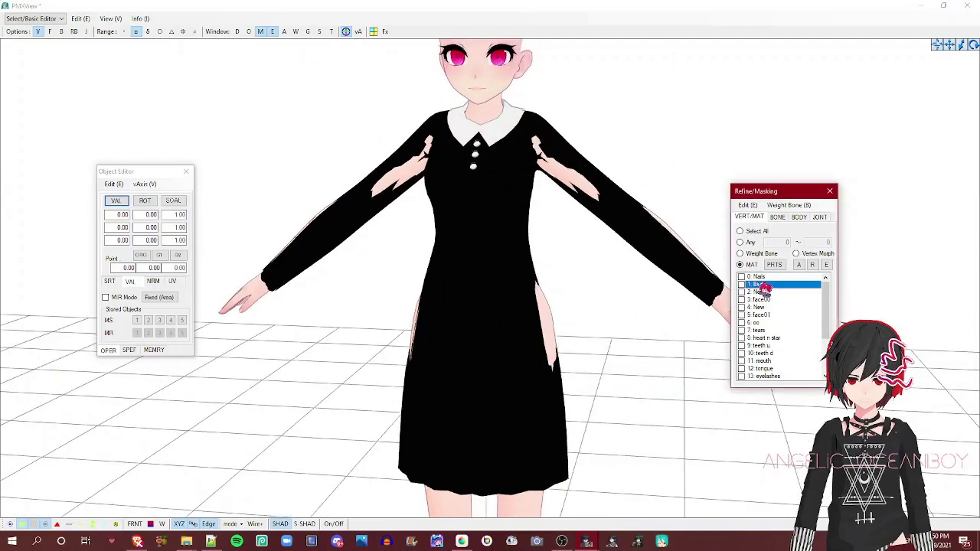
{"action": "scroll", "coordinate": [470, 221], "scroll_direction": "up", "scroll_amount": 3}
{"action": "scroll", "coordinate": [476, 227], "scroll_direction": "down", "scroll_amount": 3}
{"action": "scroll", "coordinate": [470, 260], "scroll_direction": "up", "scroll_amount": 2}
{"action": "scroll", "coordinate": [476, 239], "scroll_direction": "down", "scroll_amount": 3}
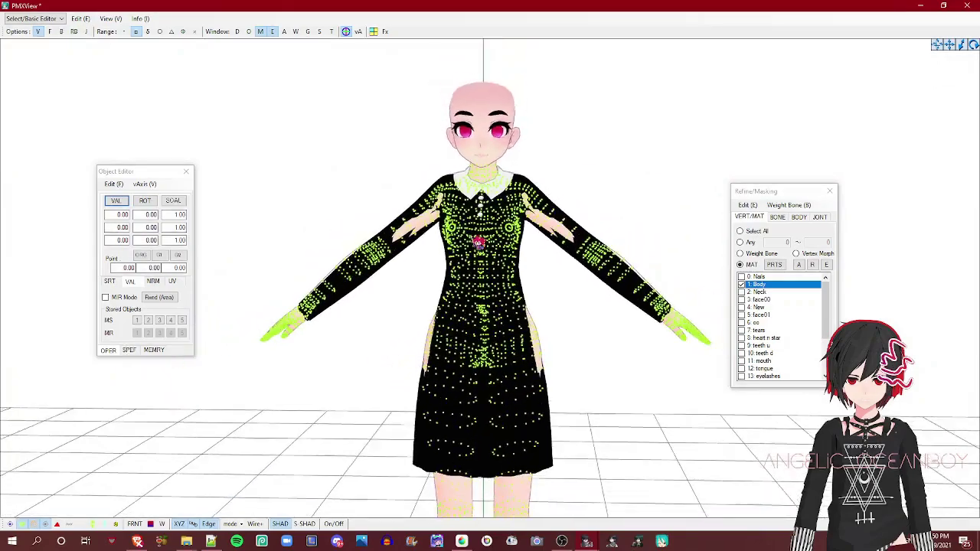
{"action": "right_click_drag", "start_coordinate": [466, 209], "coordinate": [465, 279]}
{"action": "scroll", "coordinate": [466, 279], "scroll_direction": "up", "scroll_amount": 2}
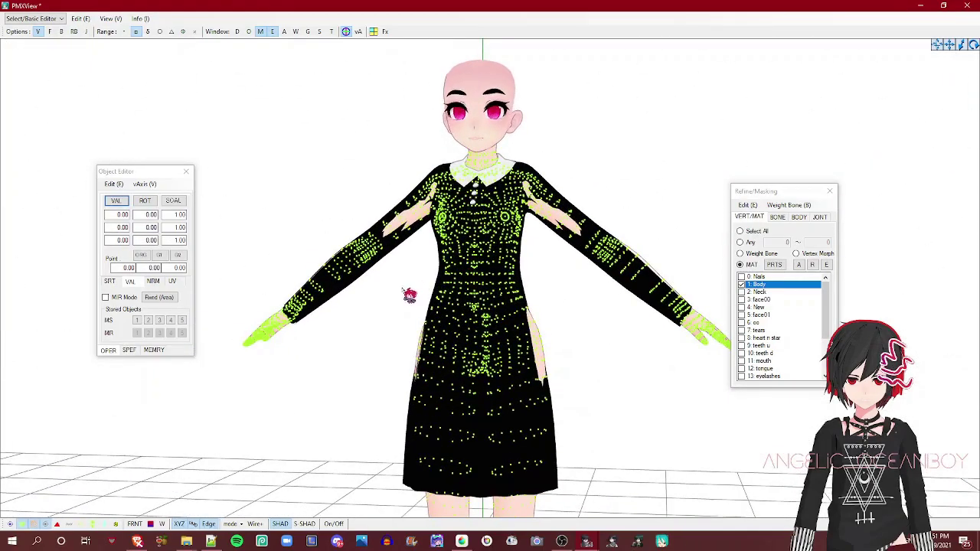
{"action": "left_click_drag", "start_coordinate": [621, 427], "coordinate": [620, 425]}
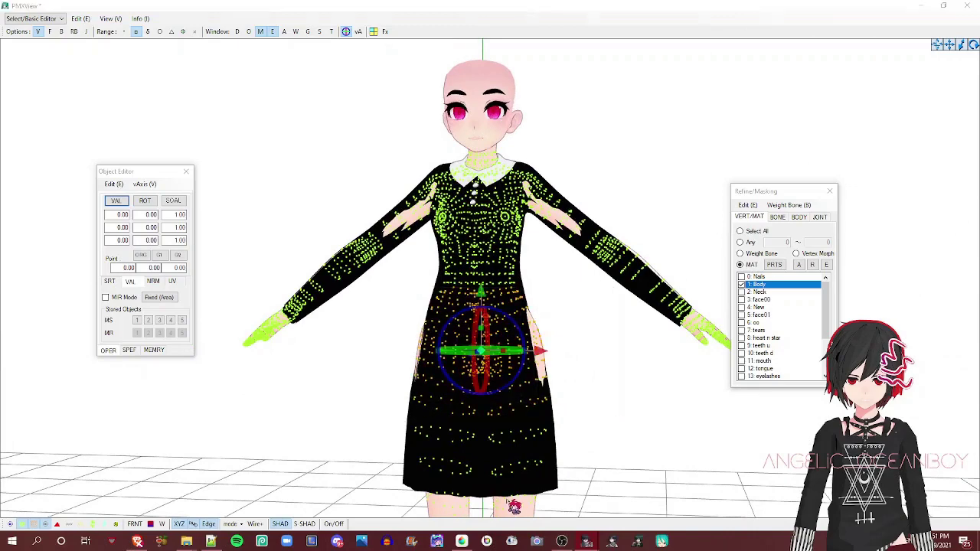
{"action": "key", "text": "Delete"}
{"action": "scroll", "coordinate": [488, 252], "scroll_direction": "down", "scroll_amount": 2}
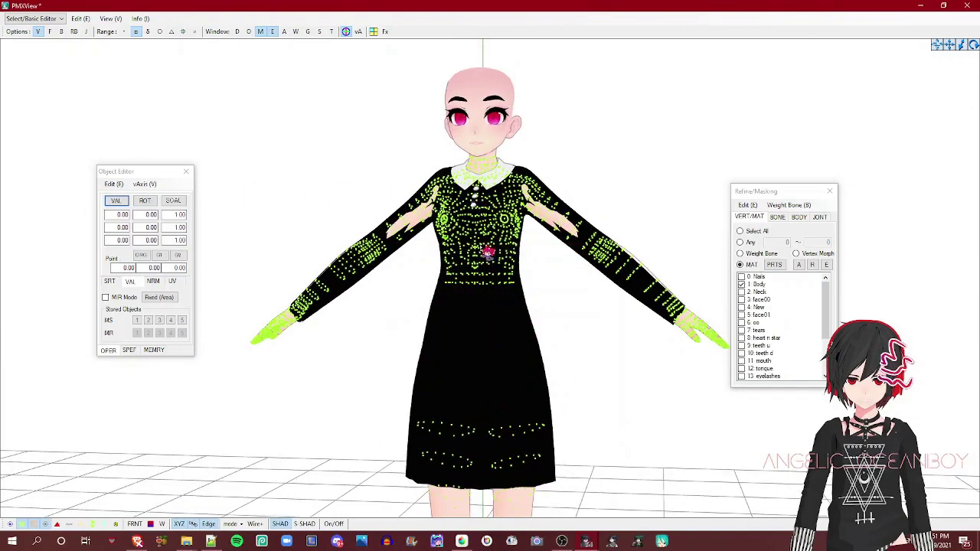
Step: Delete the Body vertices hidden under the dress at the waist and across the chest
{"action": "scroll", "coordinate": [494, 254], "scroll_direction": "up", "scroll_amount": 6}
{"action": "right_click_drag", "start_coordinate": [420, 301], "coordinate": [423, 298]}
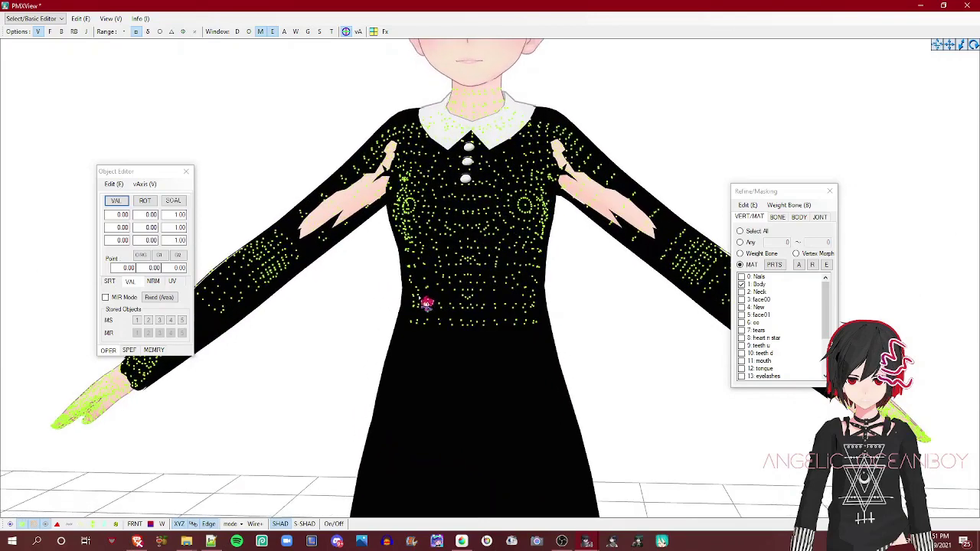
{"action": "left_click_drag", "start_coordinate": [380, 263], "coordinate": [573, 405]}
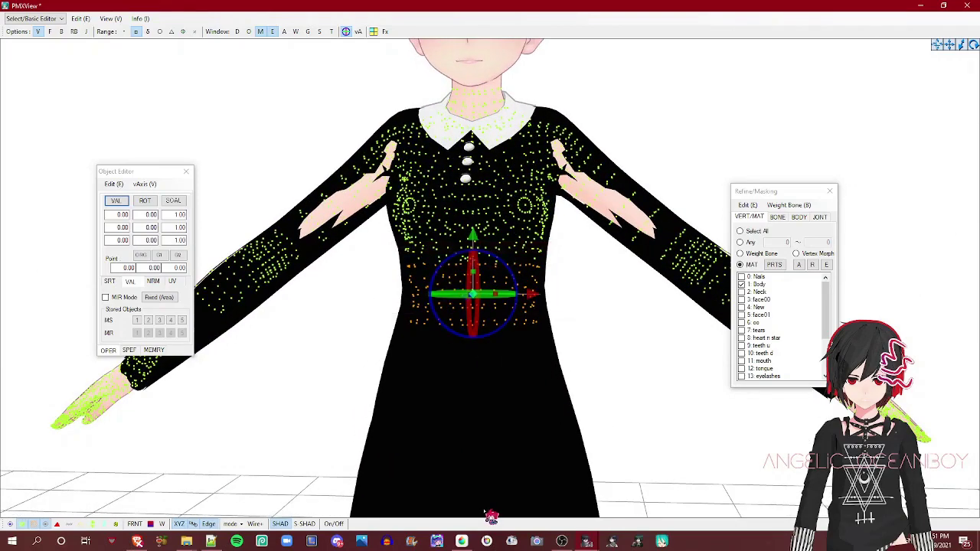
{"action": "left_click", "coordinate": [385, 331]}
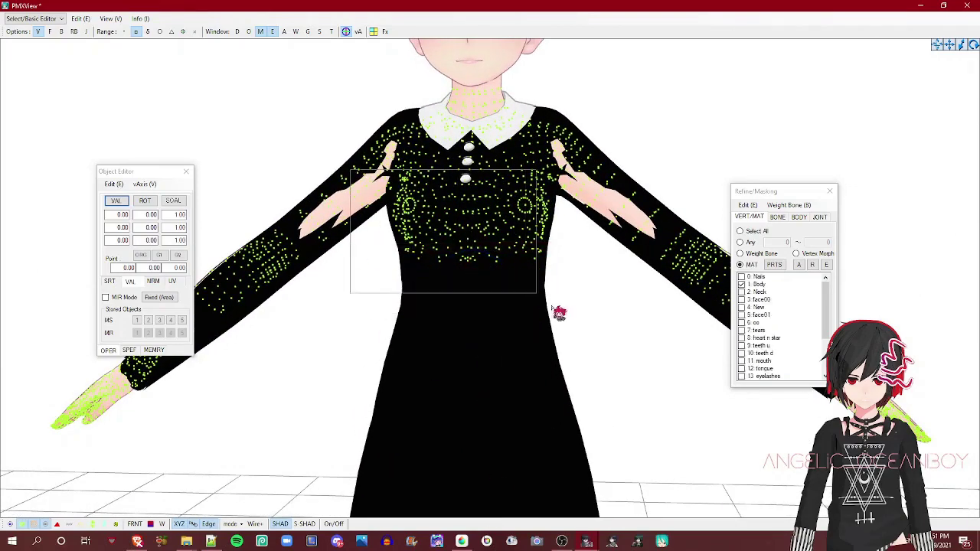
{"action": "left_click_drag", "start_coordinate": [583, 336], "coordinate": [591, 366]}
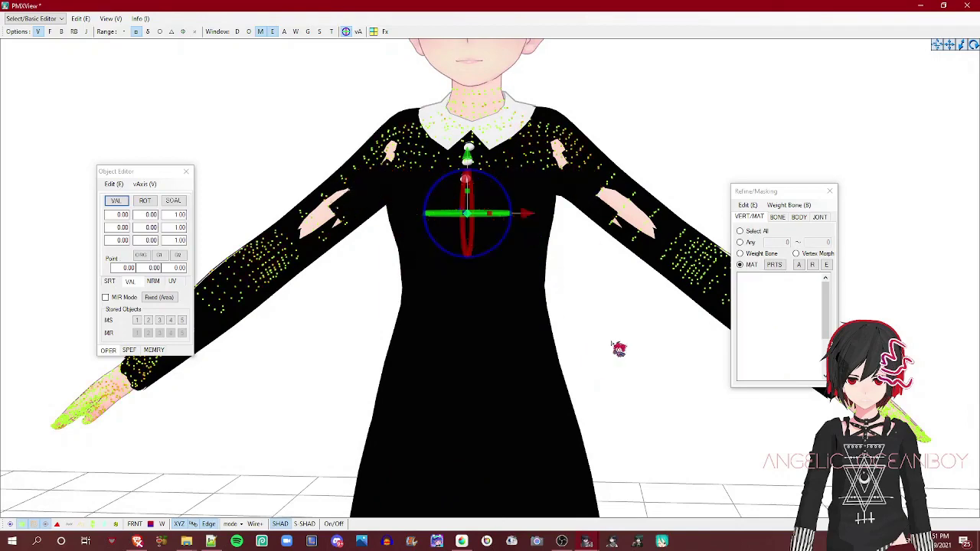
{"action": "left_click", "coordinate": [655, 335]}
Step: Delete the Body vertices around the character's right shoulder and armpit beneath the dress
{"action": "left_click_drag", "start_coordinate": [414, 207], "coordinate": [415, 208]}
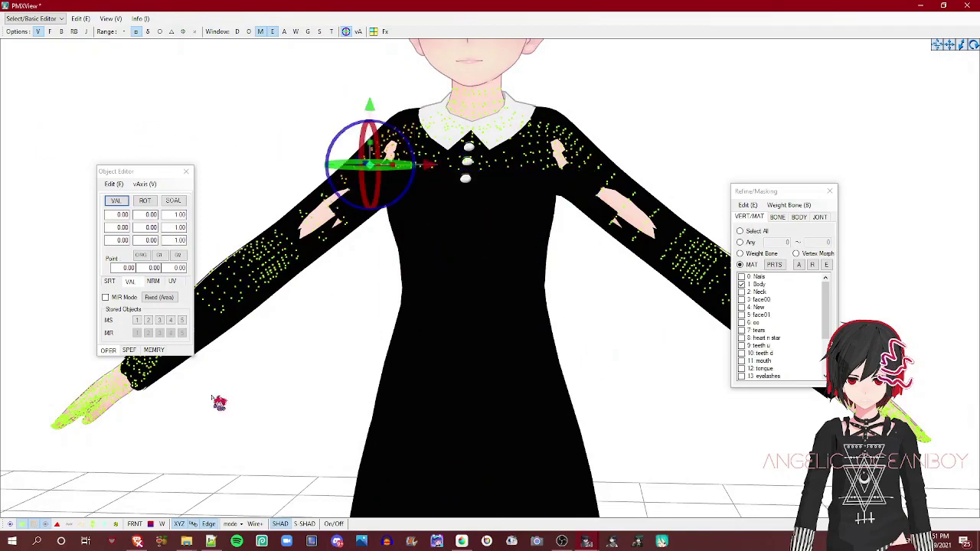
{"action": "key", "text": "Delete"}
{"action": "key", "text": "Return"}
Step: Delete the Body vertices inside the character's right sleeve from the upper arm down the forearm, keeping those near the cuff
{"action": "scroll", "coordinate": [659, 124], "scroll_direction": "down", "scroll_amount": 1}
{"action": "scroll", "coordinate": [662, 81], "scroll_direction": "down", "scroll_amount": 1}
{"action": "scroll", "coordinate": [663, 81], "scroll_direction": "up", "scroll_amount": 2}
{"action": "mouse_move", "coordinate": [662, 81]}
{"action": "middle_mouse_down"}
{"action": "mouse_move", "coordinate": [608, 77]}
{"action": "mouse_move", "coordinate": [659, 81]}
{"action": "middle_mouse_up"}
{"action": "scroll", "coordinate": [654, 83], "scroll_direction": "up", "scroll_amount": 1}
{"action": "scroll", "coordinate": [658, 87], "scroll_direction": "down", "scroll_amount": 1}
{"action": "scroll", "coordinate": [652, 87], "scroll_direction": "up", "scroll_amount": 3}
{"action": "left_click_drag", "start_coordinate": [544, 117], "coordinate": [709, 382]}
{"action": "left_click_drag", "start_coordinate": [425, 273], "coordinate": [498, 353], "text": "shift"}
{"action": "left_click_drag", "start_coordinate": [408, 339], "coordinate": [437, 372], "text": "ctrl"}
{"action": "key", "text": "Delete"}
{"action": "key", "text": "Return"}
Step: Delete the Body vertices inside the character's left sleeve between the upper arm and the lower forearm
{"action": "scroll", "coordinate": [545, 146], "scroll_direction": "down", "scroll_amount": 3}
{"action": "middle_click_drag", "start_coordinate": [545, 146], "coordinate": [494, 140]}
{"action": "scroll", "coordinate": [498, 145], "scroll_direction": "up", "scroll_amount": 2}
{"action": "scroll", "coordinate": [499, 145], "scroll_direction": "up", "scroll_amount": 1}
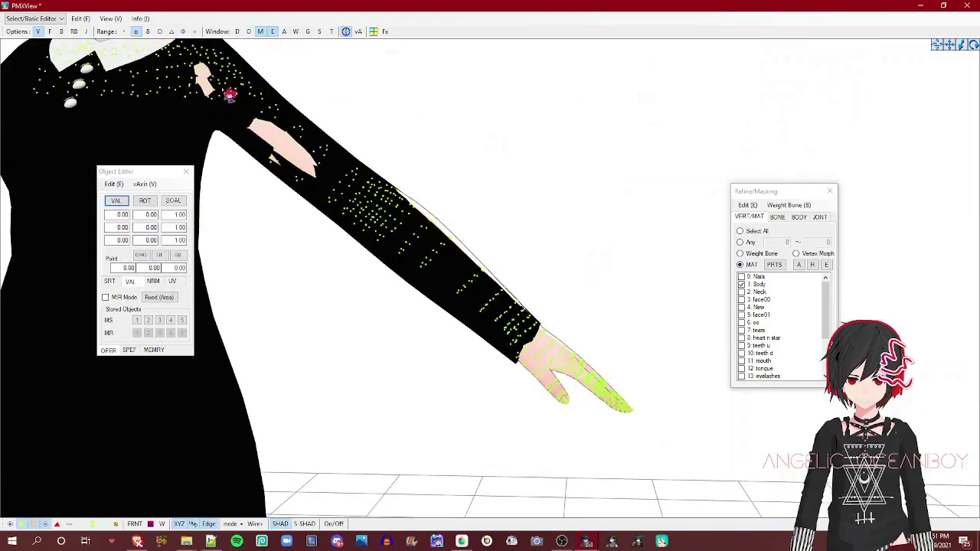
{"action": "left_click_drag", "start_coordinate": [230, 95], "coordinate": [475, 287]}
{"action": "key", "text": "Delete"}
{"action": "key", "text": "Return"}
Step: Delete the Body vertices poking through the dress at the character's left shoulder
{"action": "scroll", "coordinate": [467, 313], "scroll_direction": "down", "scroll_amount": 4}
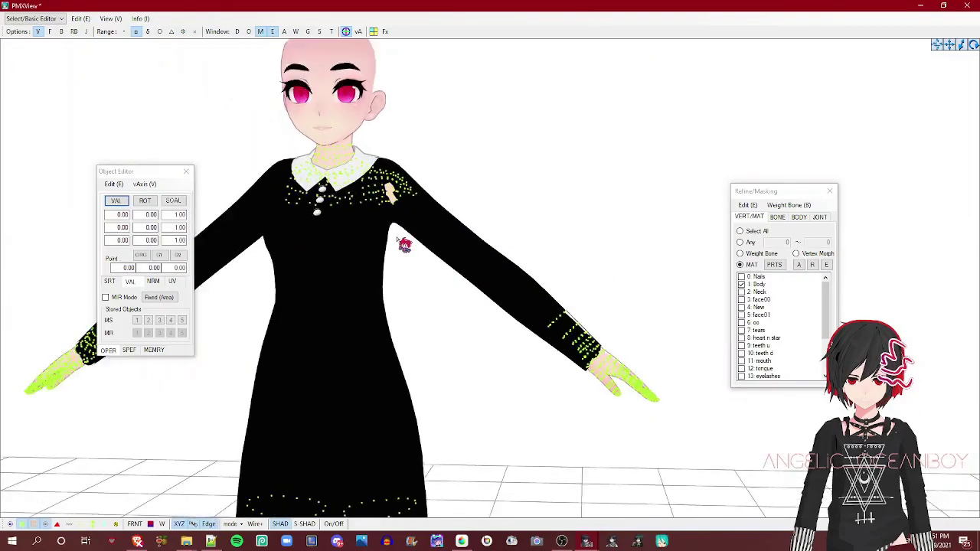
{"action": "scroll", "coordinate": [399, 243], "scroll_direction": "up", "scroll_amount": 2}
{"action": "left_click_drag", "start_coordinate": [422, 228], "coordinate": [431, 245]}
{"action": "key", "text": "Delete"}
Step: Delete the uppermost remaining Body vertices on the character's right forearm, just above the cuff
{"action": "scroll", "coordinate": [405, 237], "scroll_direction": "down", "scroll_amount": 5}
{"action": "right_click_drag", "start_coordinate": [436, 291], "coordinate": [313, 293]}
{"action": "scroll", "coordinate": [306, 294], "scroll_direction": "up", "scroll_amount": 3}
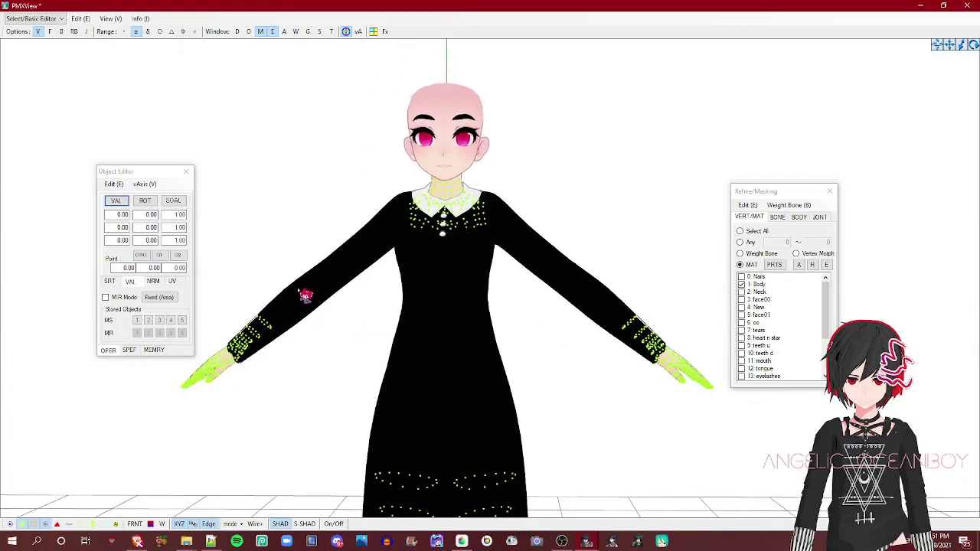
{"action": "scroll", "coordinate": [315, 294], "scroll_direction": "up", "scroll_amount": 4}
{"action": "scroll", "coordinate": [315, 287], "scroll_direction": "up", "scroll_amount": 1}
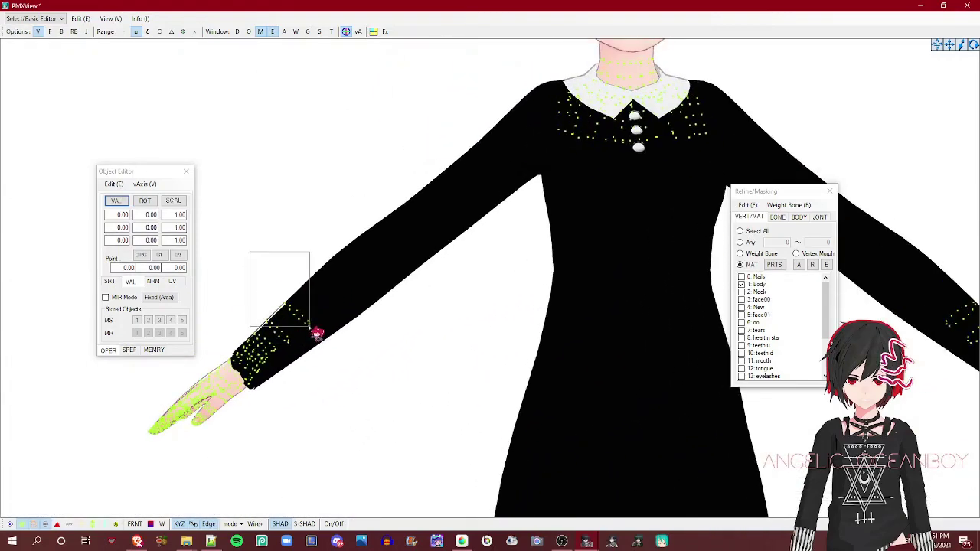
{"action": "left_click_drag", "start_coordinate": [331, 341], "coordinate": [319, 333]}
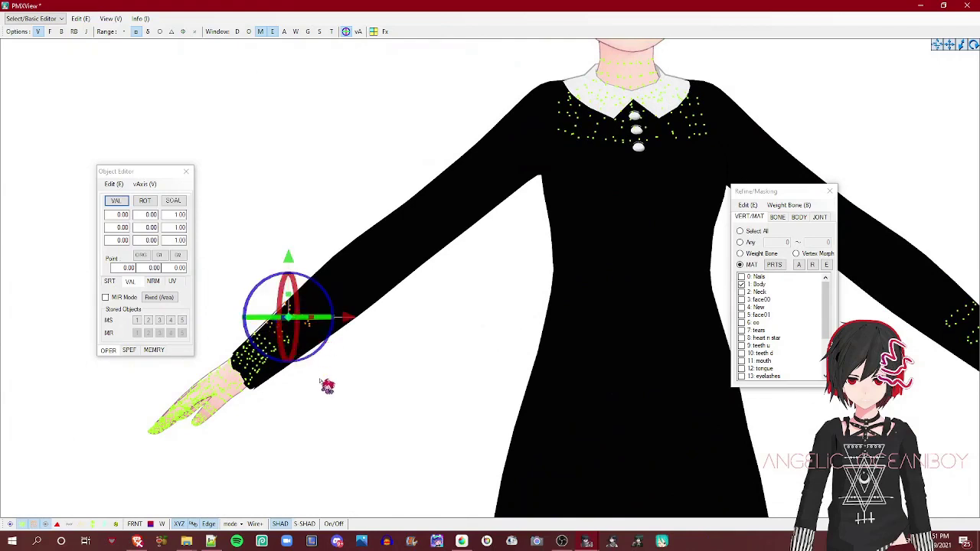
{"action": "left_click_drag", "start_coordinate": [329, 386], "coordinate": [280, 337]}
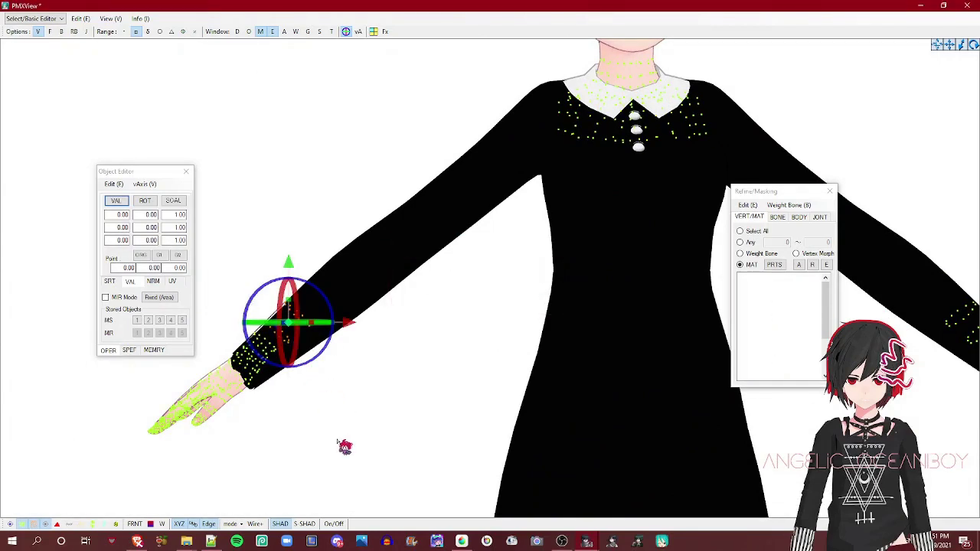
Step: Delete the upper Body vertices on the character's left forearm, leaving those around the cuff and hand
{"action": "scroll", "coordinate": [338, 439], "scroll_direction": "down", "scroll_amount": 3}
{"action": "right_click_drag", "start_coordinate": [340, 438], "coordinate": [436, 403]}
{"action": "scroll", "coordinate": [323, 280], "scroll_direction": "up", "scroll_amount": 4}
{"action": "left_click_drag", "start_coordinate": [295, 259], "coordinate": [409, 372]}
{"action": "left_click", "coordinate": [237, 301]}
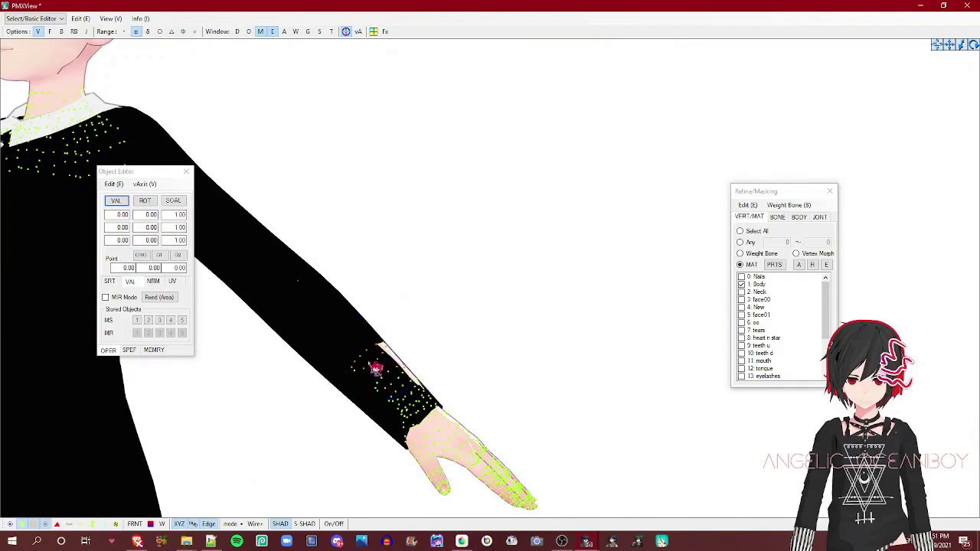
{"action": "left_click_drag", "start_coordinate": [411, 394], "coordinate": [409, 392]}
{"action": "left_click_drag", "start_coordinate": [296, 363], "coordinate": [394, 398]}
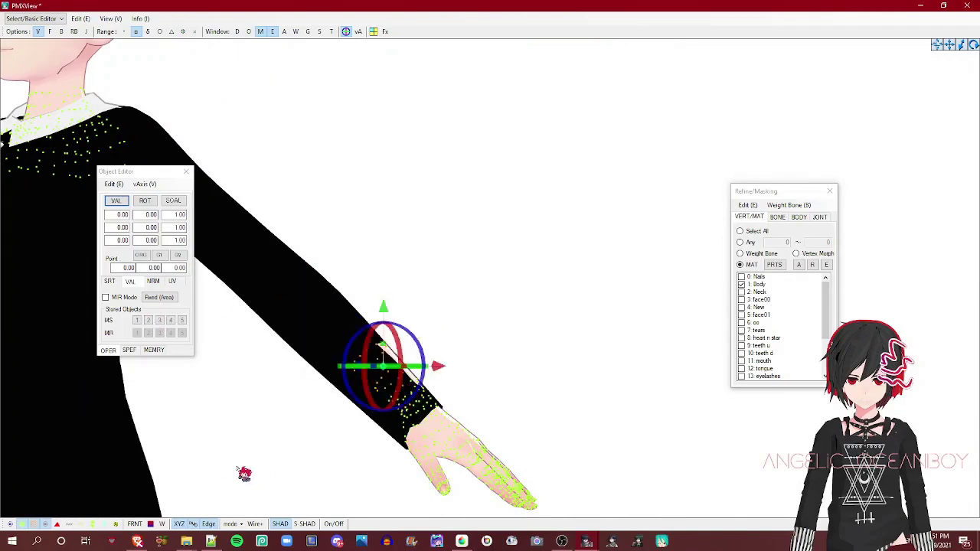
{"action": "key", "text": "Delete"}
{"action": "key", "text": "Return"}
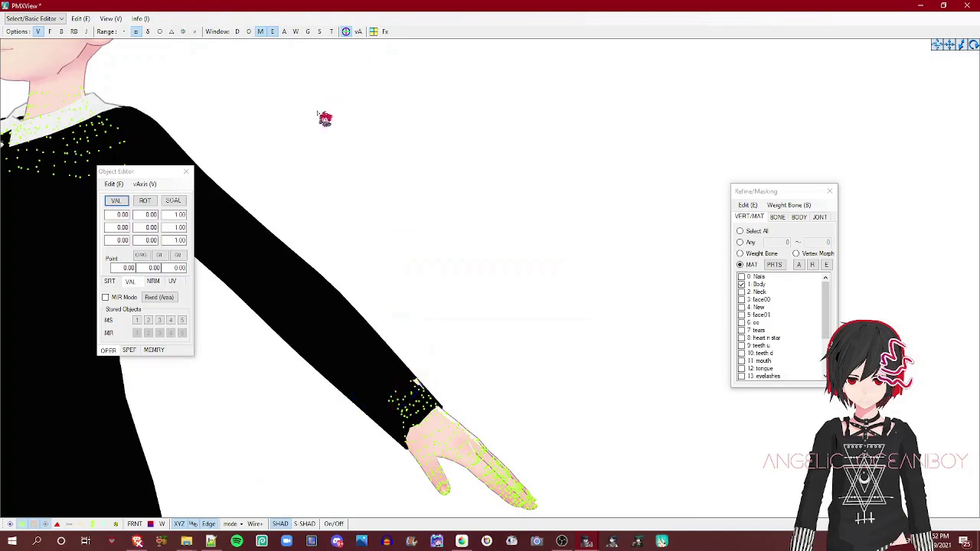
Step: Try to delete all the Body vertices inside the left cuff while leaving the hand out of the selection
{"action": "left_click_drag", "start_coordinate": [438, 420], "coordinate": [272, 332]}
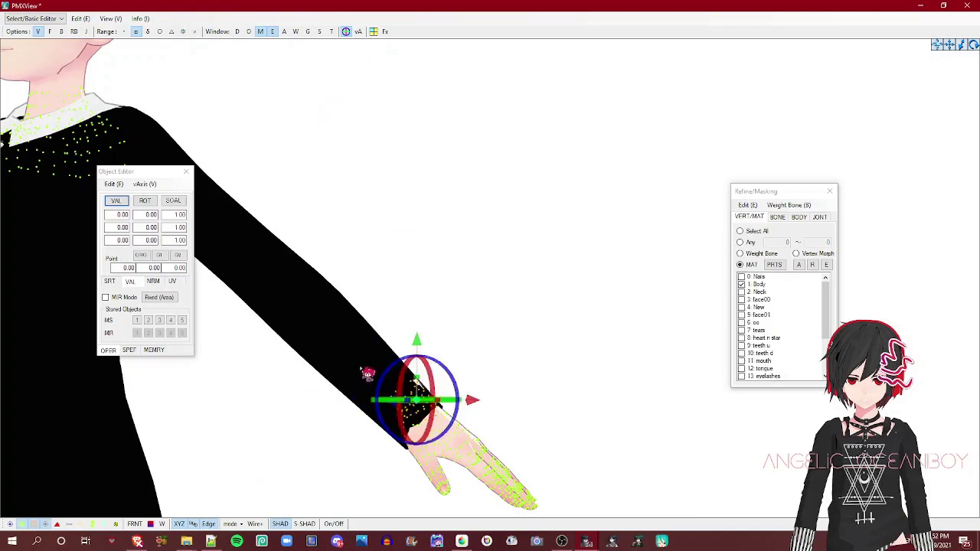
{"action": "left_click_drag", "start_coordinate": [393, 436], "coordinate": [499, 529], "text": "shift"}
{"action": "scroll", "coordinate": [485, 475], "scroll_direction": "down", "scroll_amount": 2}
{"action": "scroll", "coordinate": [498, 487], "scroll_direction": "up", "scroll_amount": 4}
{"action": "scroll", "coordinate": [510, 498], "scroll_direction": "down", "scroll_amount": 3}
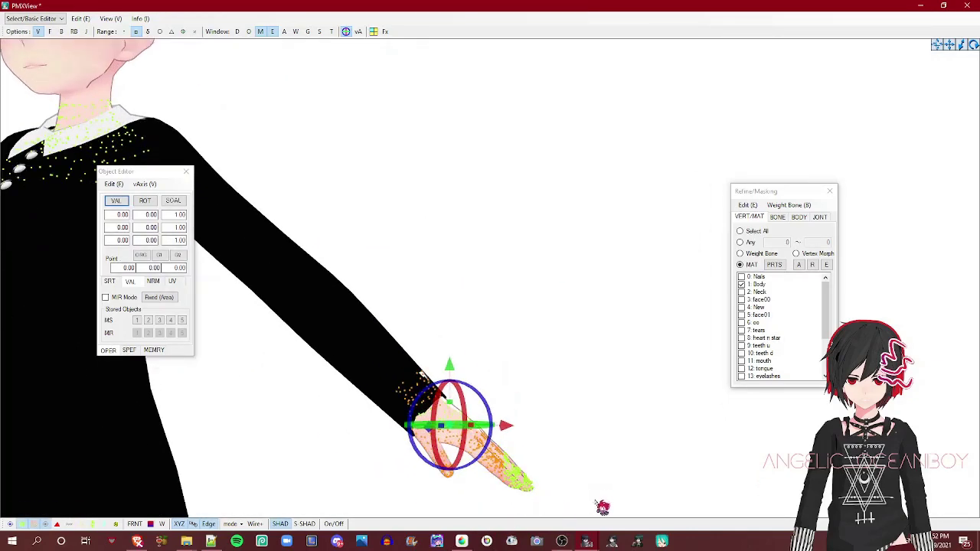
{"action": "left_click_drag", "start_coordinate": [595, 500], "coordinate": [367, 424], "text": "ctrl"}
{"action": "scroll", "coordinate": [329, 396], "scroll_direction": "down", "scroll_amount": 4}
{"action": "scroll", "coordinate": [329, 396], "scroll_direction": "up", "scroll_amount": 3}
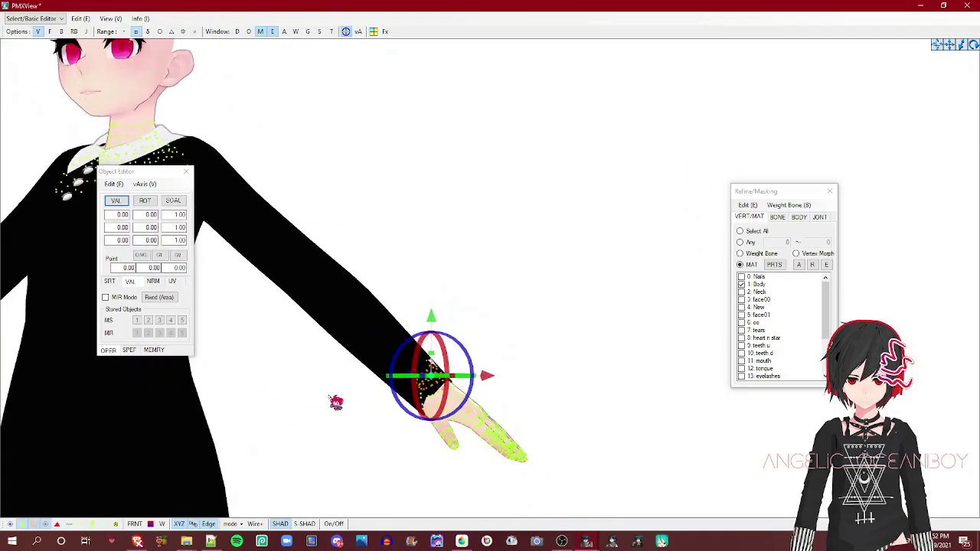
{"action": "key", "text": "Delete"}
{"action": "right_click_drag", "start_coordinate": [399, 385], "coordinate": [374, 314]}
{"action": "right_click_drag", "start_coordinate": [409, 350], "coordinate": [374, 349]}
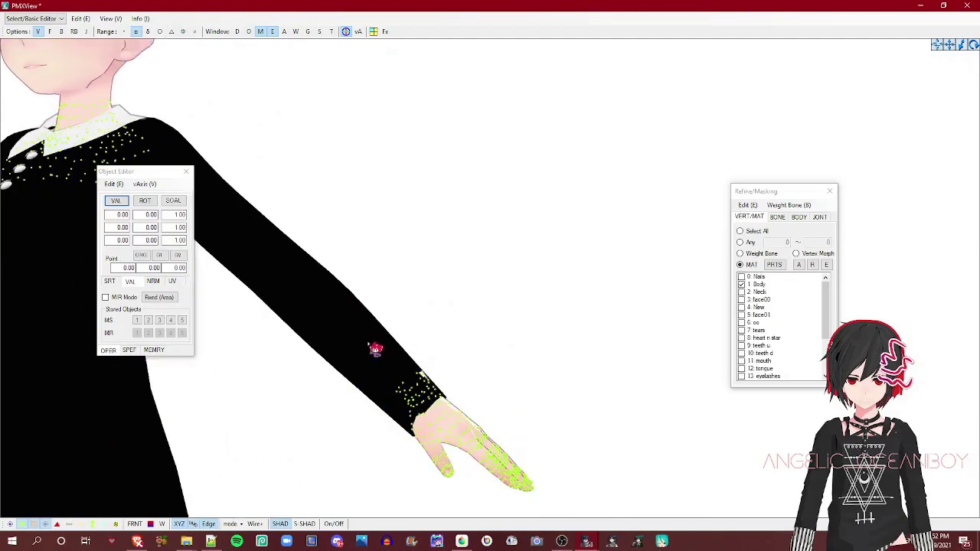
Step: Delete only the top rows of Body vertices in the left cuff where skin shows through the sleeve
{"action": "left_click_drag", "start_coordinate": [499, 385], "coordinate": [497, 383]}
{"action": "left_click_drag", "start_coordinate": [320, 369], "coordinate": [426, 389]}
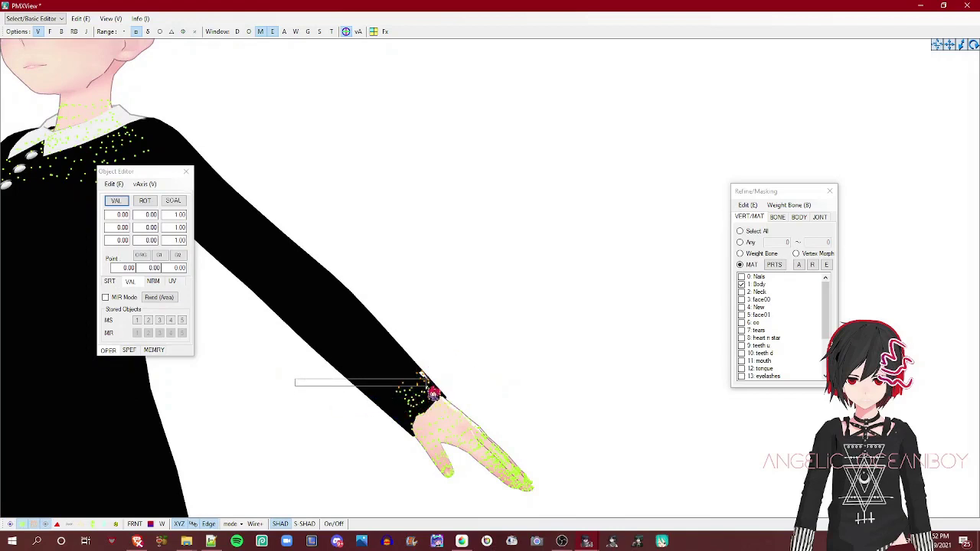
{"action": "left_click_drag", "start_coordinate": [421, 377], "coordinate": [419, 373]}
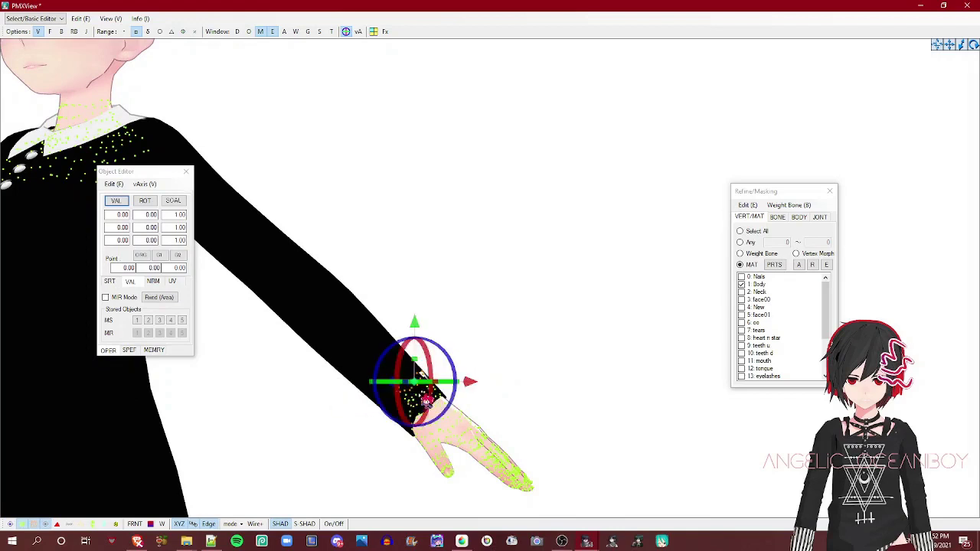
{"action": "scroll", "coordinate": [217, 236], "scroll_direction": "down", "scroll_amount": 5}
{"action": "right_click_drag", "start_coordinate": [217, 235], "coordinate": [267, 215]}
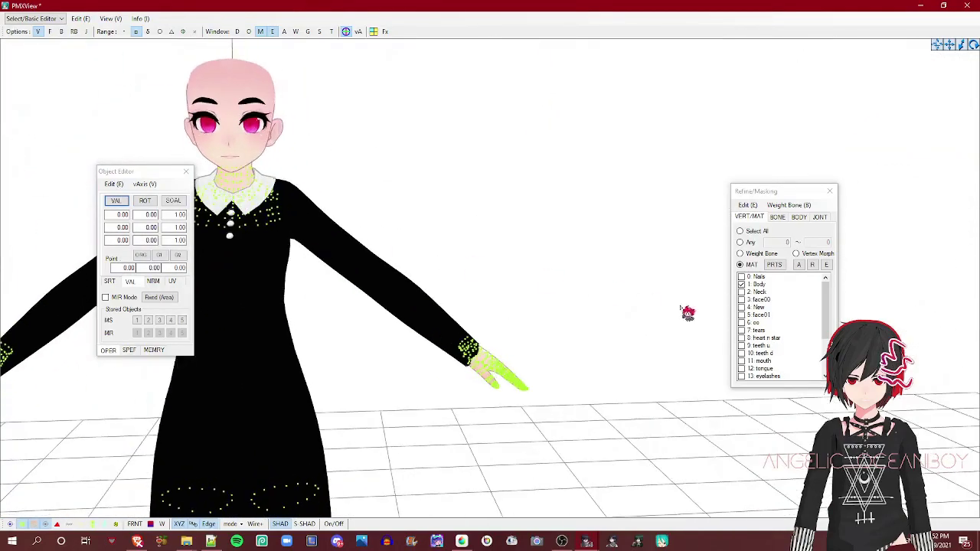
Step: Uncheck all materials in the Refine/Masking list and inspect the dress on the trimmed body
{"action": "right_click", "coordinate": [783, 358]}
{"action": "left_click", "coordinate": [799, 441]}
{"action": "scroll", "coordinate": [397, 217], "scroll_direction": "down", "scroll_amount": 3}
{"action": "right_click_drag", "start_coordinate": [398, 220], "coordinate": [383, 227]}
Step: Switch to the Baby Doll Dress File Explorer window and open the Hair folder under PMX and PMD Crap
{"action": "key", "text": "alt+Tab"}
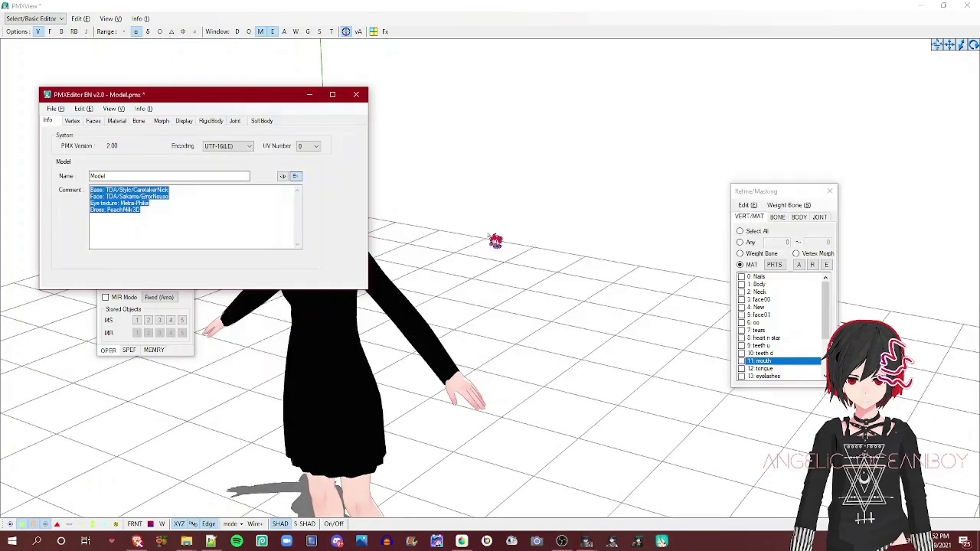
{"action": "key", "text": "alt+Tab"}
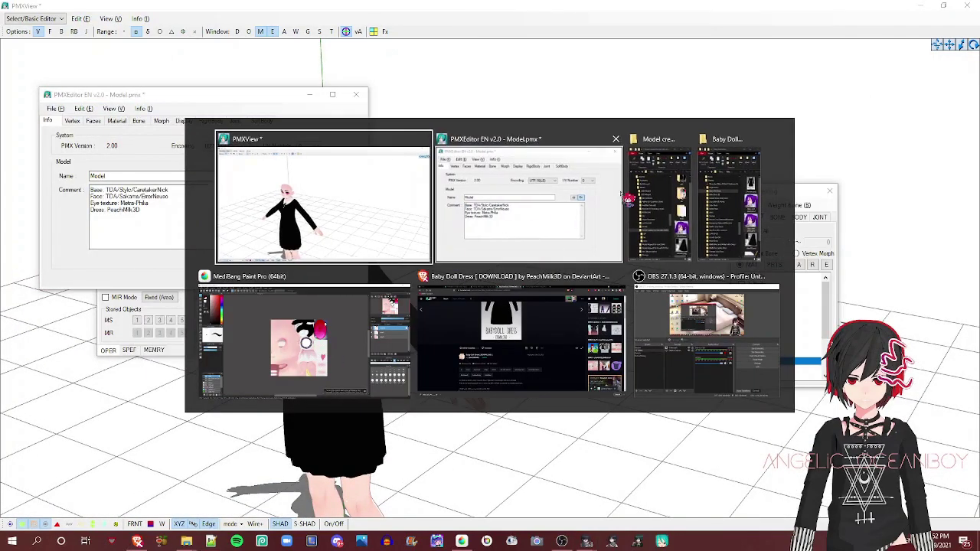
{"action": "left_click", "coordinate": [663, 204]}
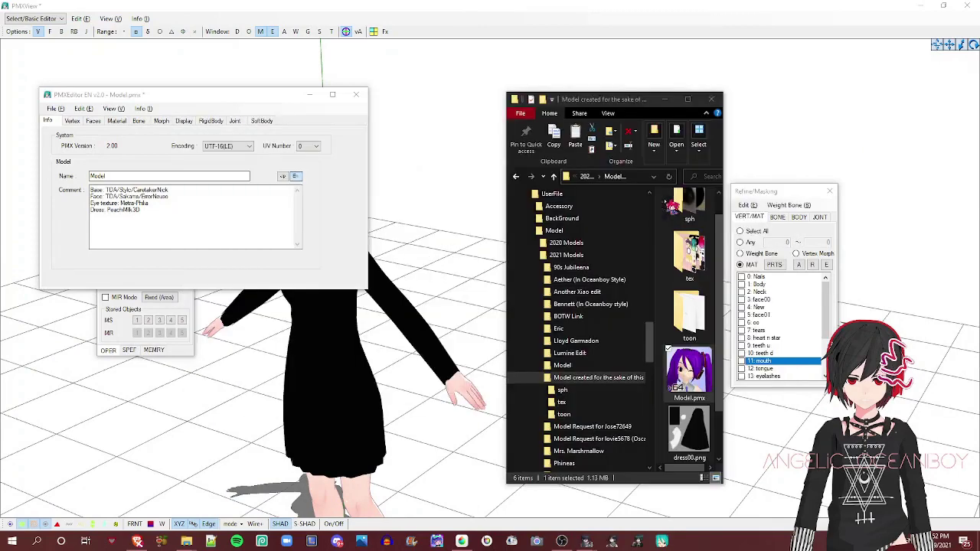
{"action": "key", "text": "alt+Tab"}
{"action": "left_click", "coordinate": [829, 214]}
{"action": "scroll", "coordinate": [121, 196], "scroll_direction": "up", "scroll_amount": 3}
{"action": "left_click", "coordinate": [92, 263]}
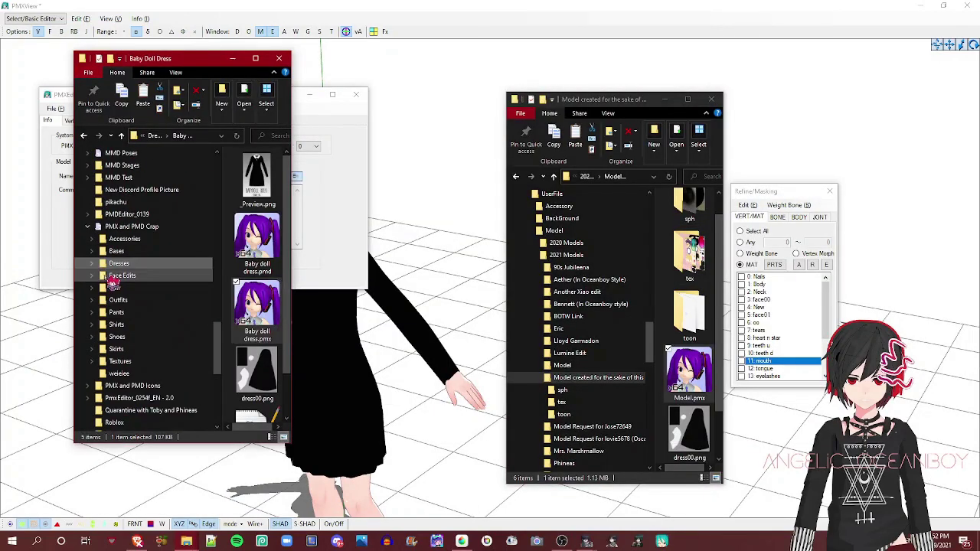
{"action": "left_click", "coordinate": [138, 288]}
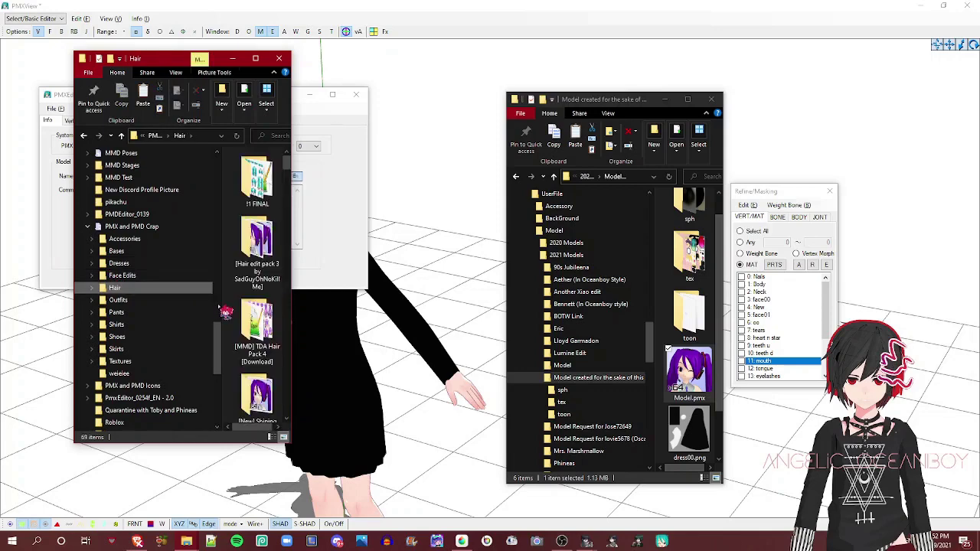
Step: Browse the hair model folders in the Hair directory for a suitable hairstyle
{"action": "scroll", "coordinate": [242, 308], "scroll_direction": "down", "scroll_amount": 10}
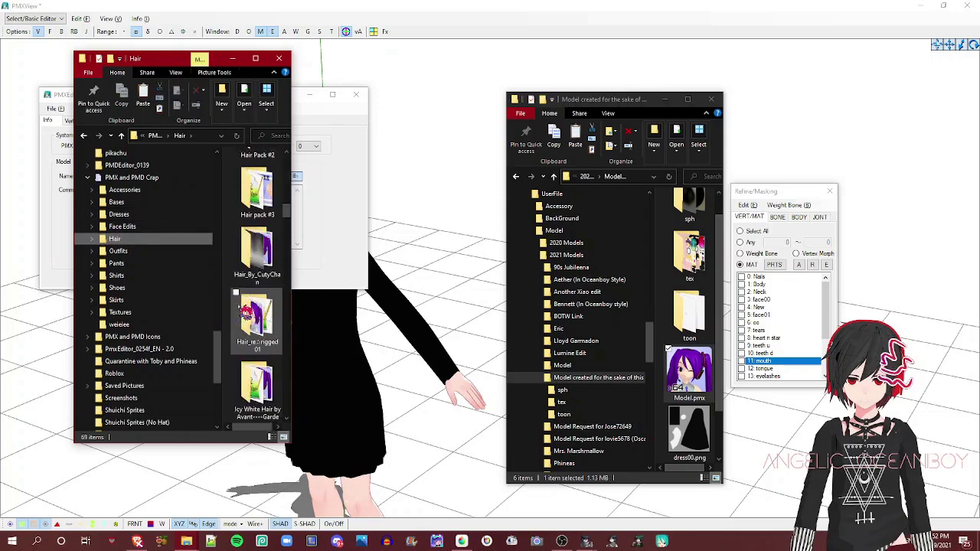
{"action": "scroll", "coordinate": [243, 309], "scroll_direction": "down", "scroll_amount": 8}
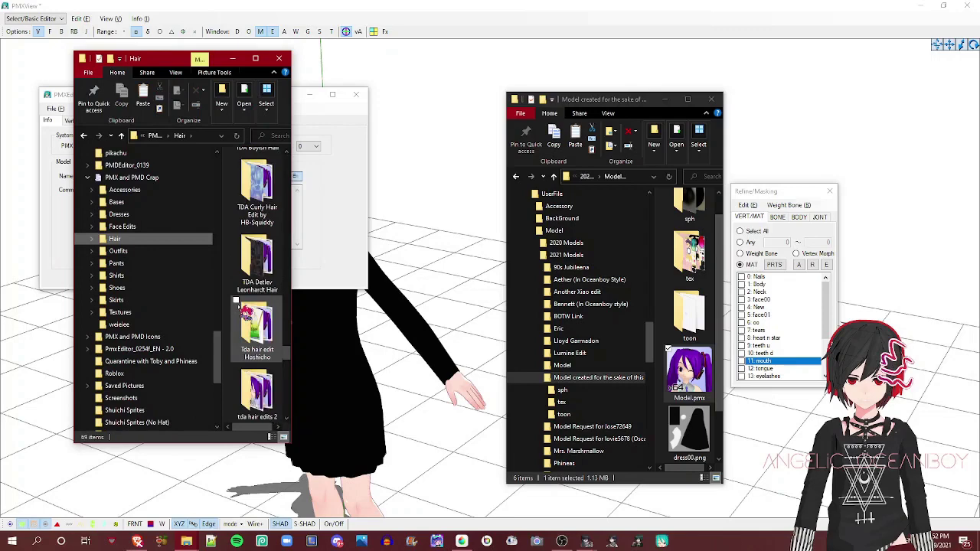
{"action": "scroll", "coordinate": [245, 310], "scroll_direction": "down", "scroll_amount": 5}
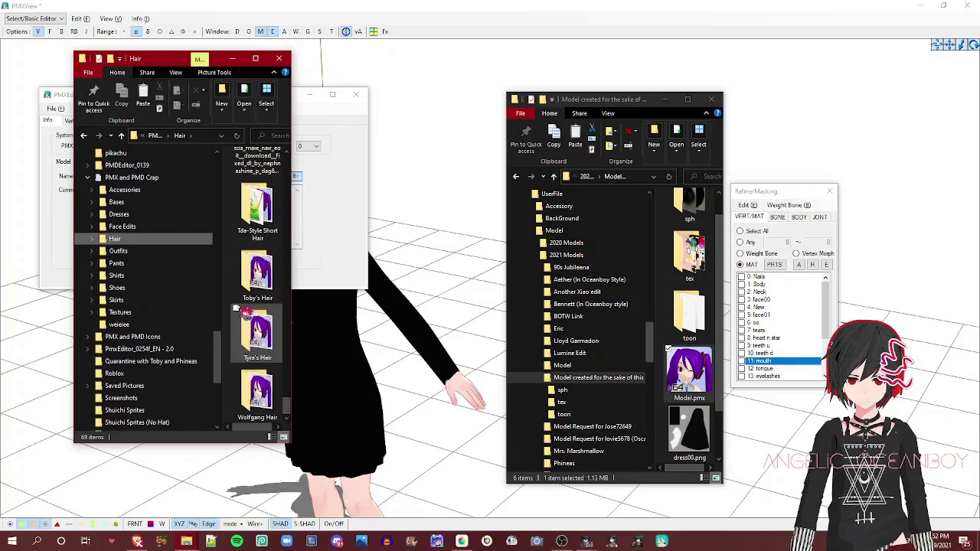
{"action": "scroll", "coordinate": [245, 310], "scroll_direction": "up", "scroll_amount": 2}
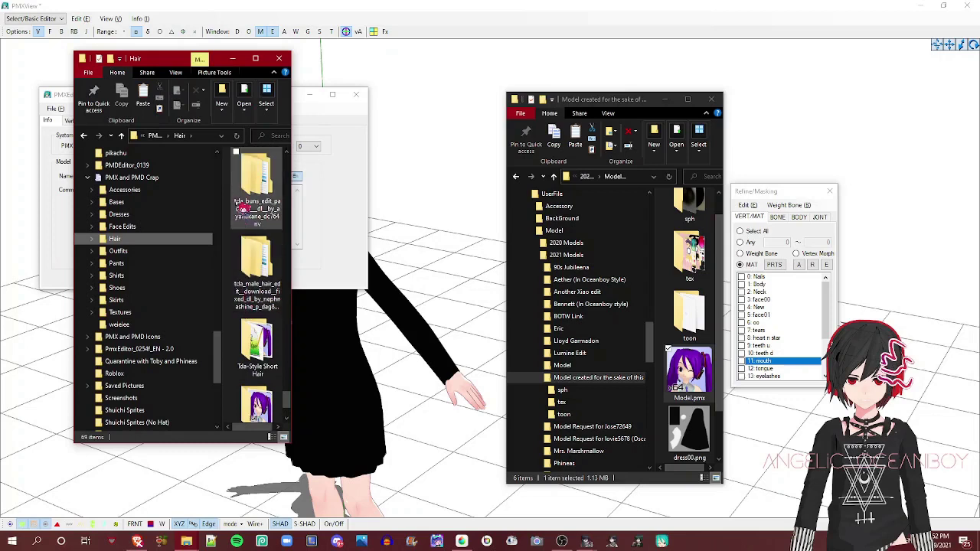
{"action": "scroll", "coordinate": [277, 306], "scroll_direction": "up", "scroll_amount": 2}
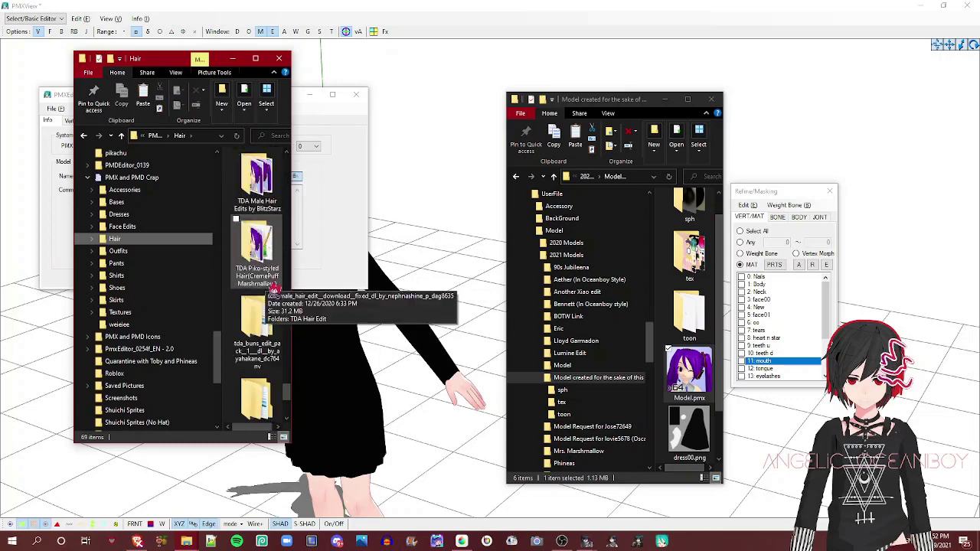
{"action": "scroll", "coordinate": [277, 306], "scroll_direction": "up", "scroll_amount": 5}
{"action": "scroll", "coordinate": [277, 306], "scroll_direction": "up", "scroll_amount": 6}
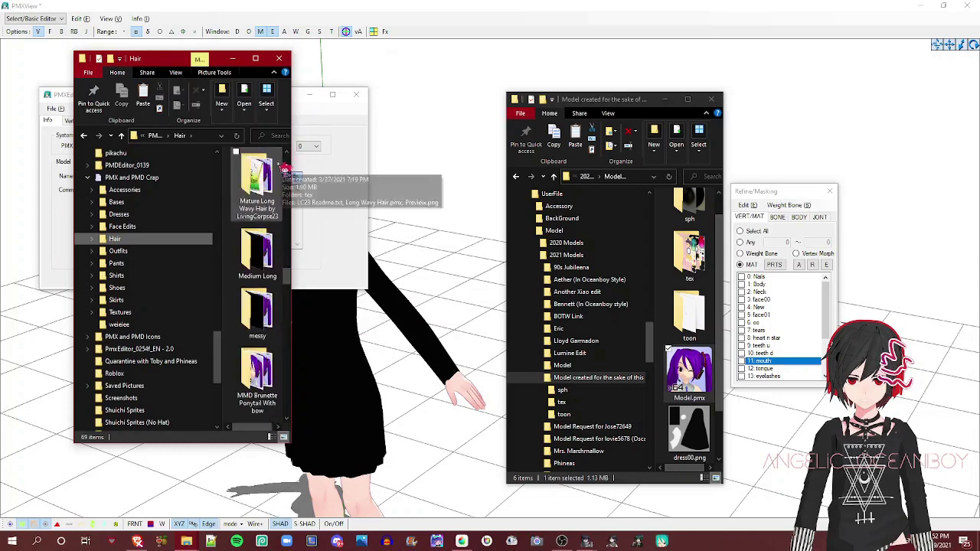
{"action": "scroll", "coordinate": [281, 175], "scroll_direction": "up", "scroll_amount": 3}
{"action": "scroll", "coordinate": [268, 222], "scroll_direction": "up", "scroll_amount": 3}
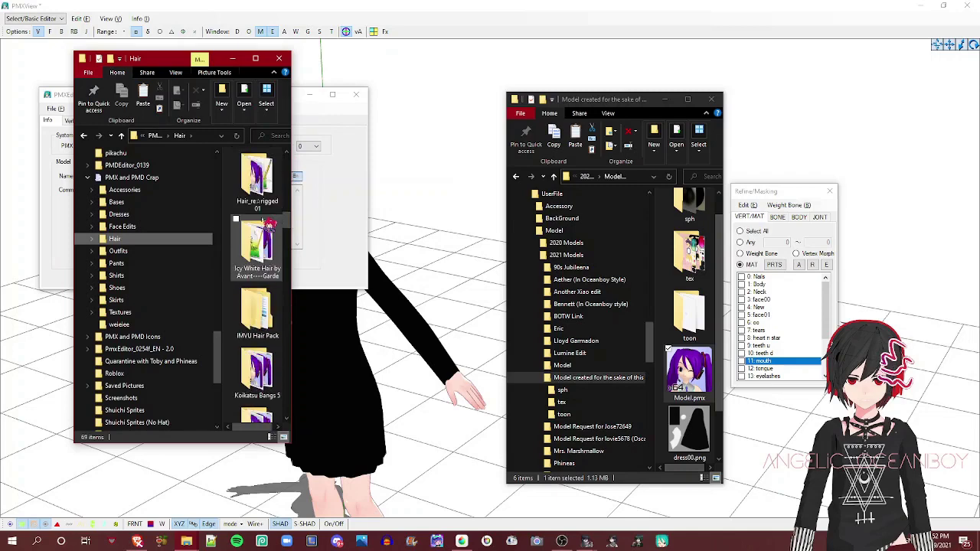
{"action": "scroll", "coordinate": [267, 221], "scroll_direction": "up", "scroll_amount": 5}
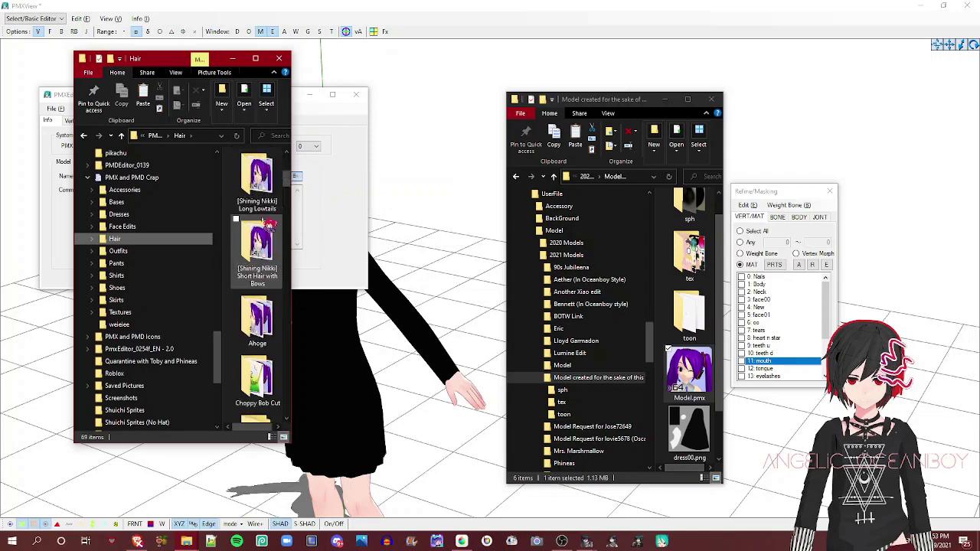
{"action": "scroll", "coordinate": [268, 222], "scroll_direction": "up", "scroll_amount": 5}
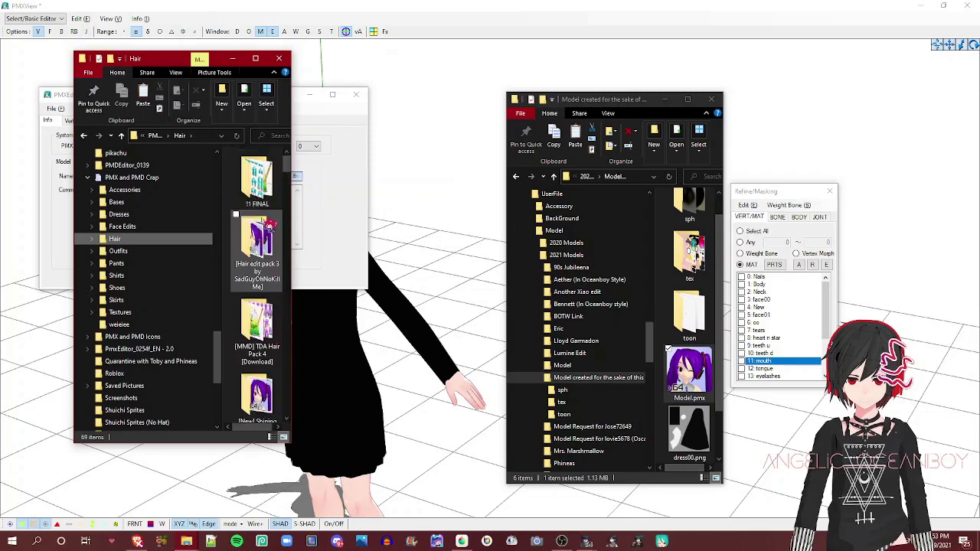
{"action": "scroll", "coordinate": [260, 208], "scroll_direction": "down", "scroll_amount": 20}
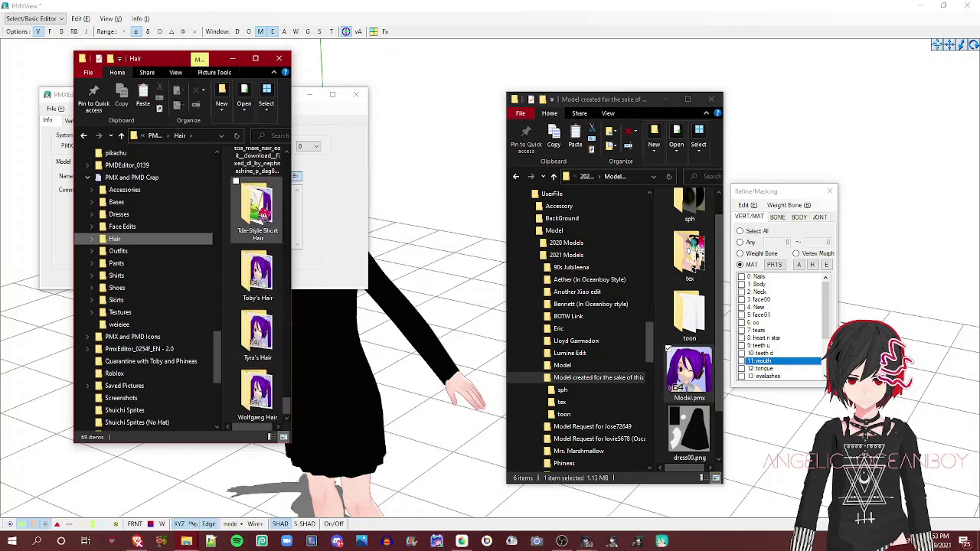
{"action": "scroll", "coordinate": [264, 210], "scroll_direction": "up", "scroll_amount": 3}
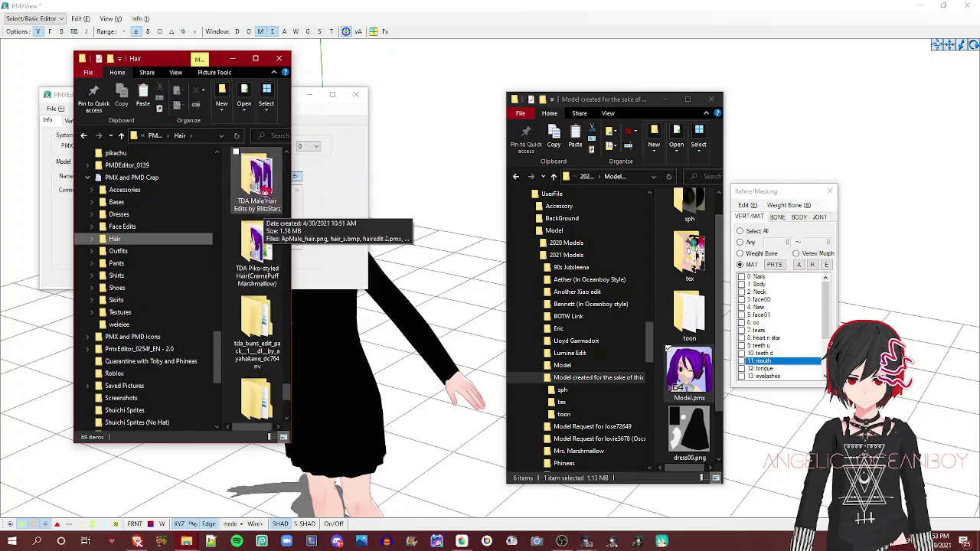
Step: Check the contents of several TDA hair folders, including TDA Male Hair Edits, Tda Male Hair Edit 2, TDA Boyish Hair and tda hair edits 2
{"action": "double_click", "coordinate": [263, 190]}
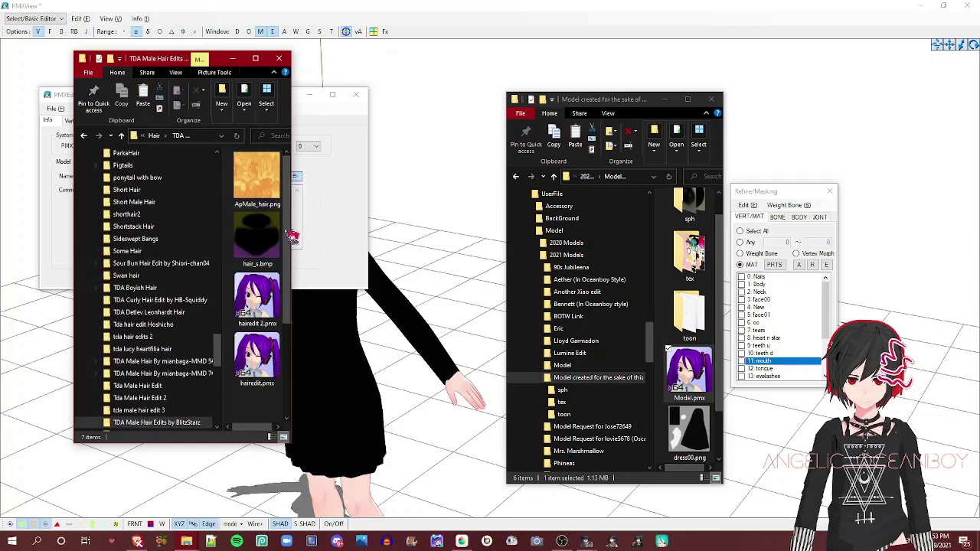
{"action": "scroll", "coordinate": [187, 279], "scroll_direction": "down", "scroll_amount": 3}
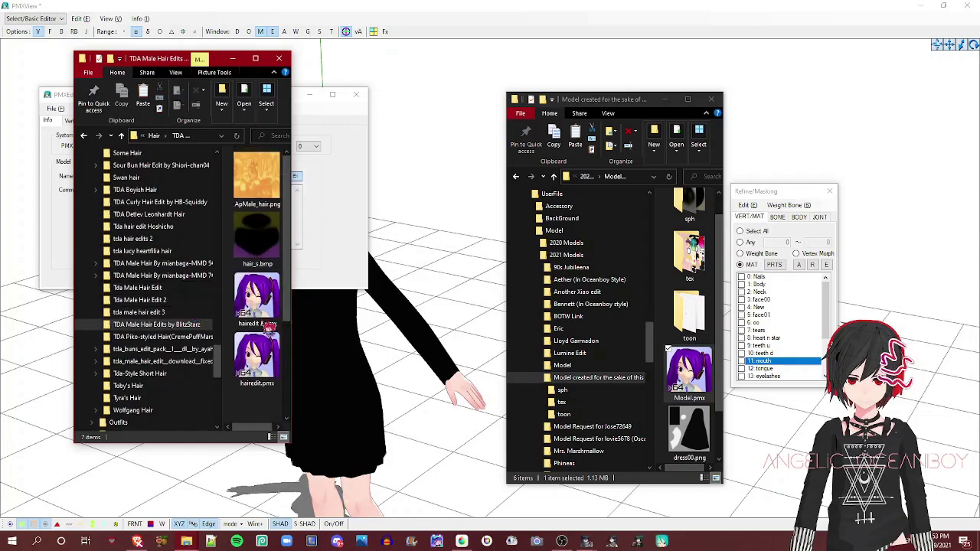
{"action": "left_click", "coordinate": [180, 306]}
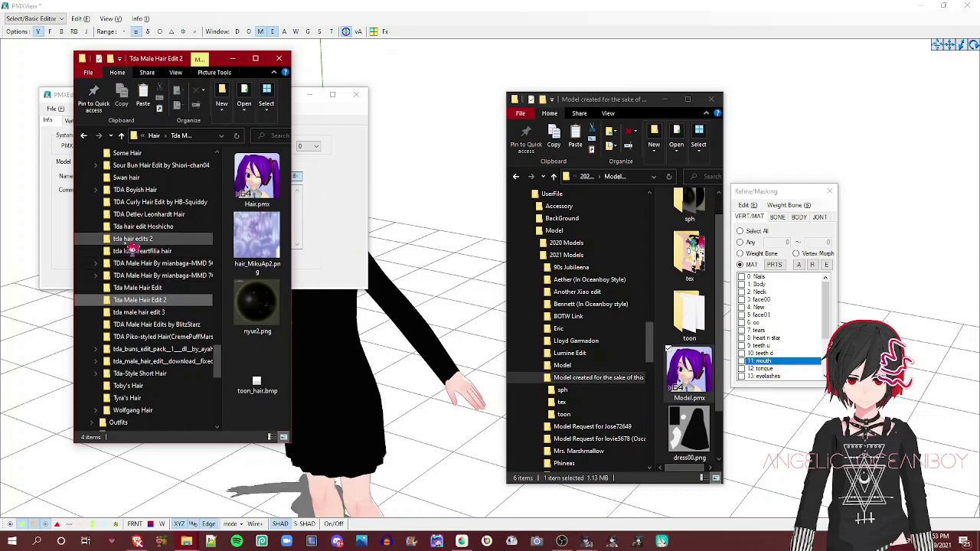
{"action": "left_click", "coordinate": [128, 240]}
{"action": "scroll", "coordinate": [249, 306], "scroll_direction": "down", "scroll_amount": 4}
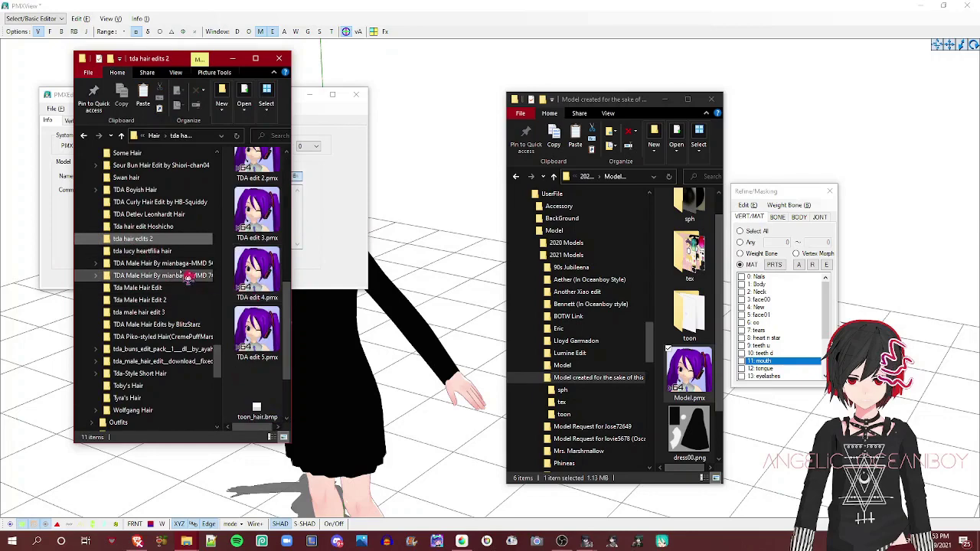
{"action": "scroll", "coordinate": [195, 283], "scroll_direction": "up", "scroll_amount": 1}
{"action": "scroll", "coordinate": [179, 276], "scroll_direction": "up", "scroll_amount": 1}
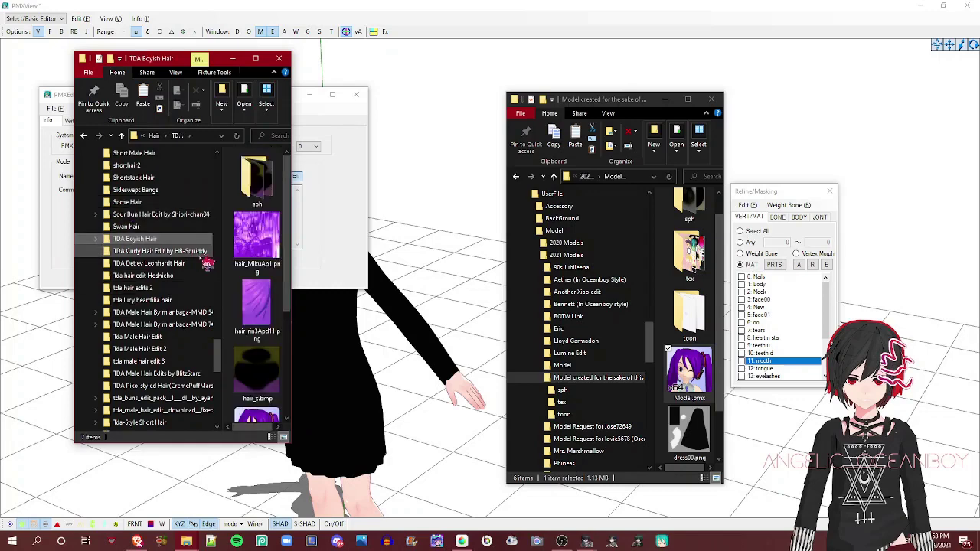
{"action": "left_click", "coordinate": [202, 251]}
{"action": "left_click", "coordinate": [156, 265]}
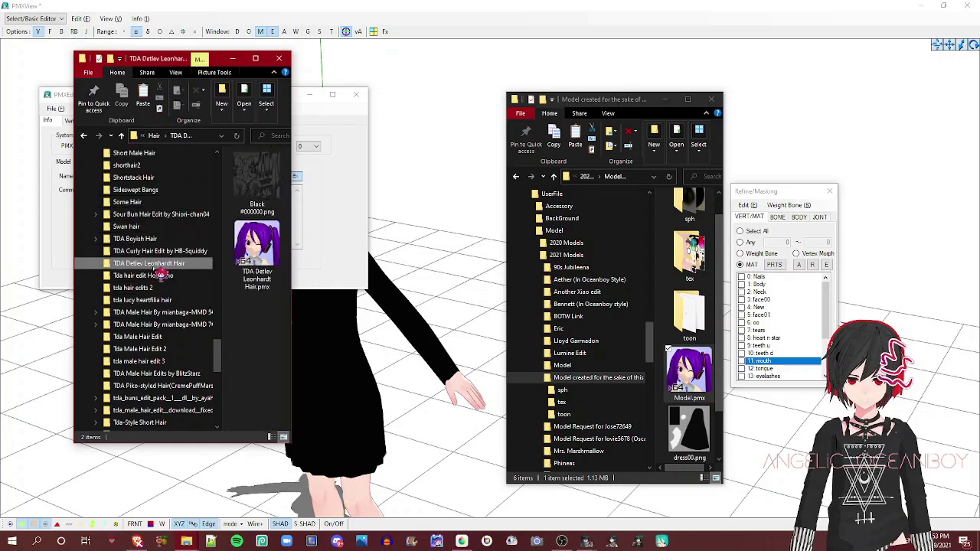
{"action": "left_click", "coordinate": [162, 275]}
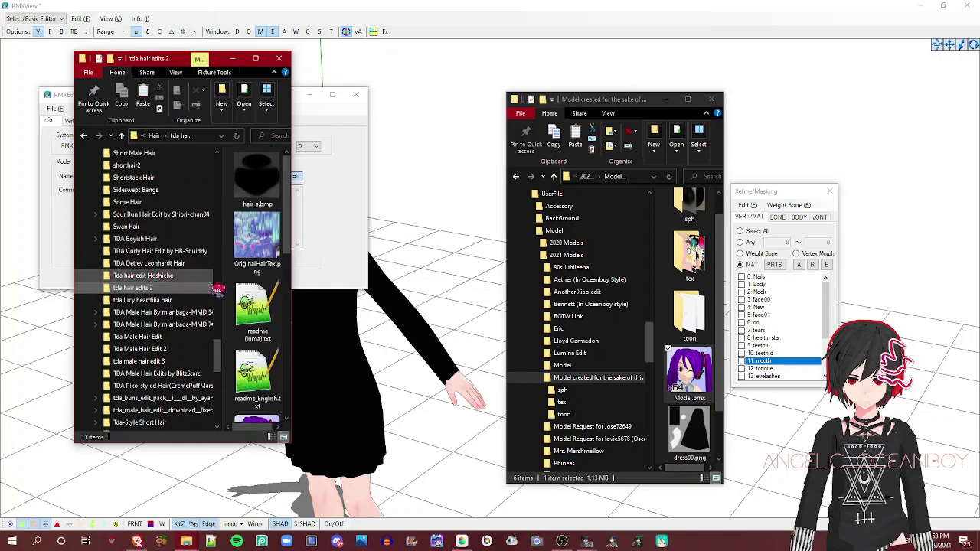
{"action": "left_click", "coordinate": [201, 288]}
{"action": "scroll", "coordinate": [191, 283], "scroll_direction": "up", "scroll_amount": 3}
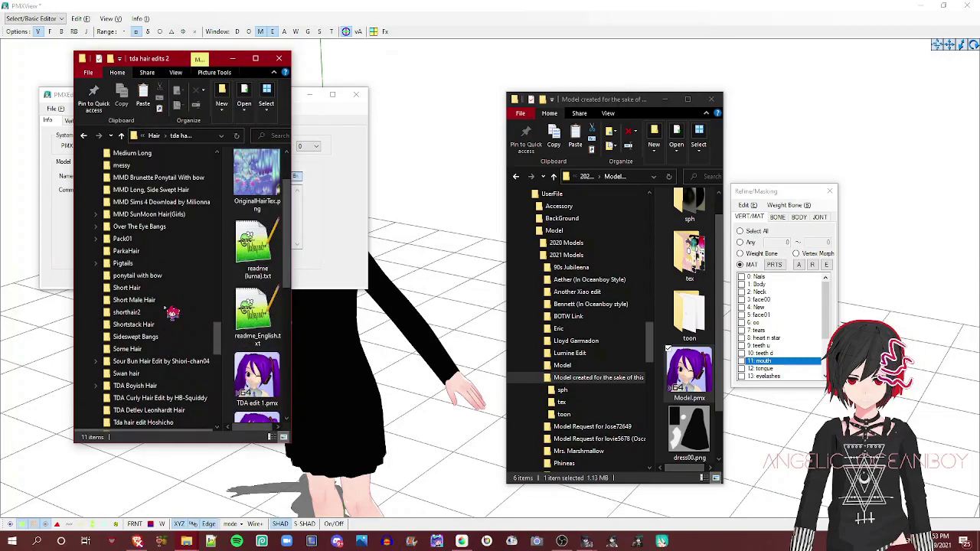
Step: Copy the 3tex.png texture from the MMD Sims 4 Download hair folder into the custom model's folder
{"action": "left_click", "coordinate": [145, 228]}
{"action": "left_click", "coordinate": [157, 215]}
{"action": "left_click", "coordinate": [163, 203]}
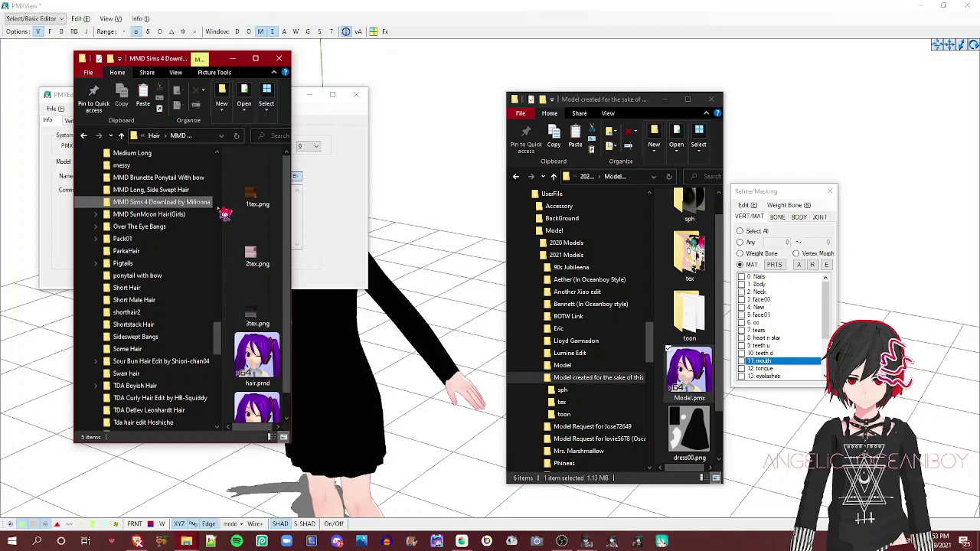
{"action": "scroll", "coordinate": [218, 206], "scroll_direction": "up", "scroll_amount": 1}
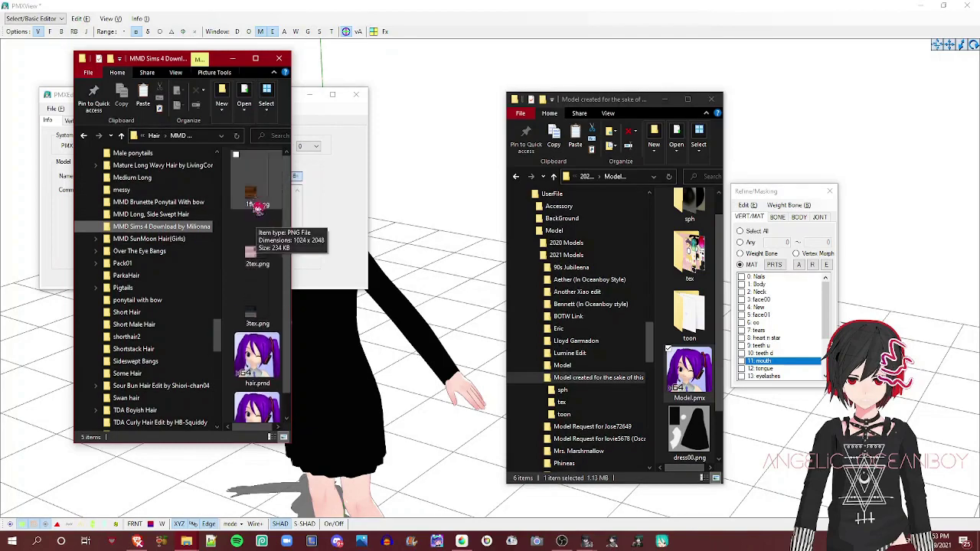
{"action": "left_click", "coordinate": [264, 302]}
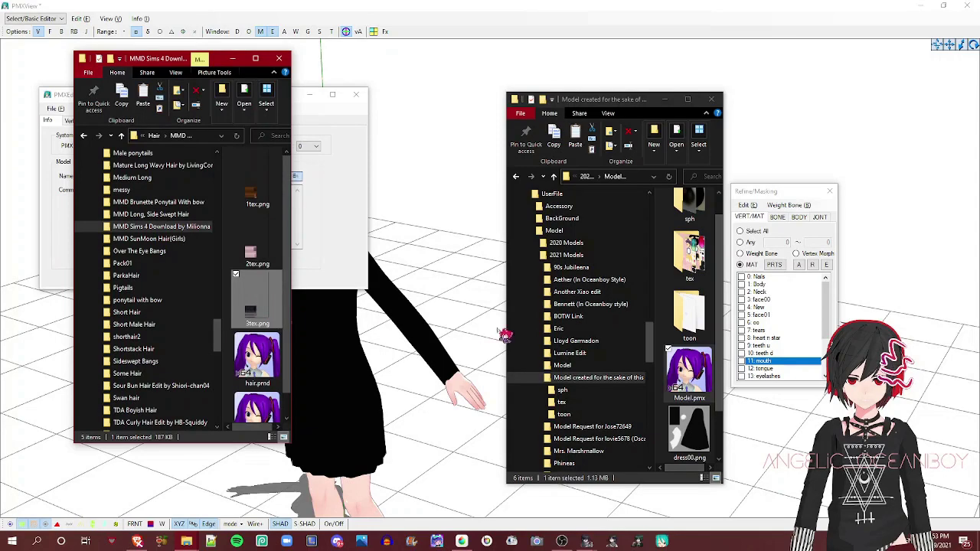
{"action": "left_click", "coordinate": [687, 374]}
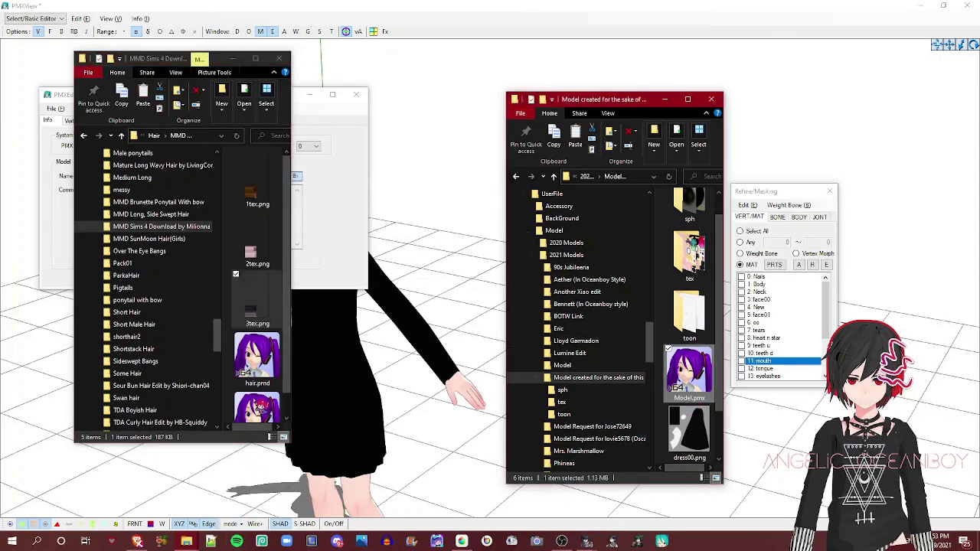
{"action": "key", "text": "ctrl+v"}
Step: Import the hair model listed after hair.pmd into the current model in PMXEditor, using the Add import setting
{"action": "left_click", "coordinate": [257, 406]}
{"action": "left_click_drag", "start_coordinate": [398, 361], "coordinate": [398, 346]}
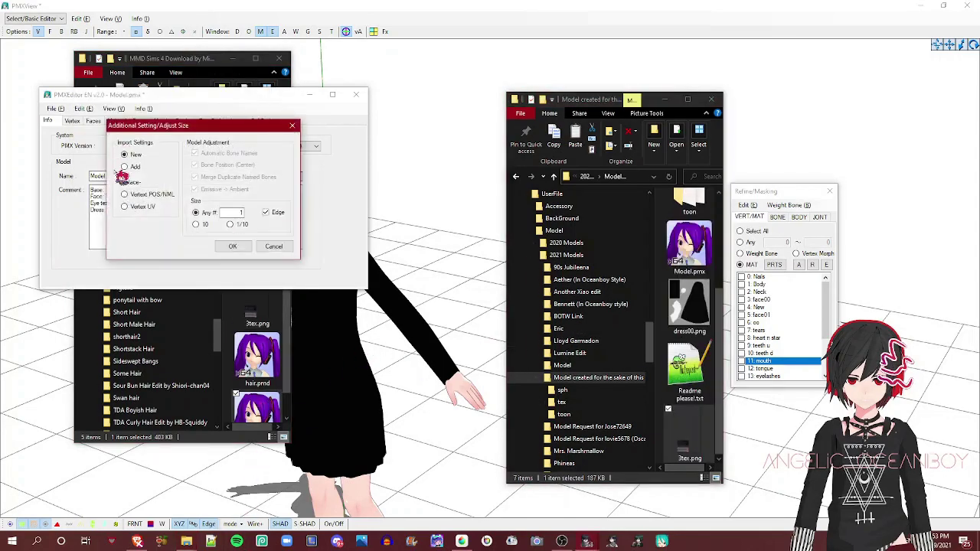
{"action": "left_click", "coordinate": [231, 247]}
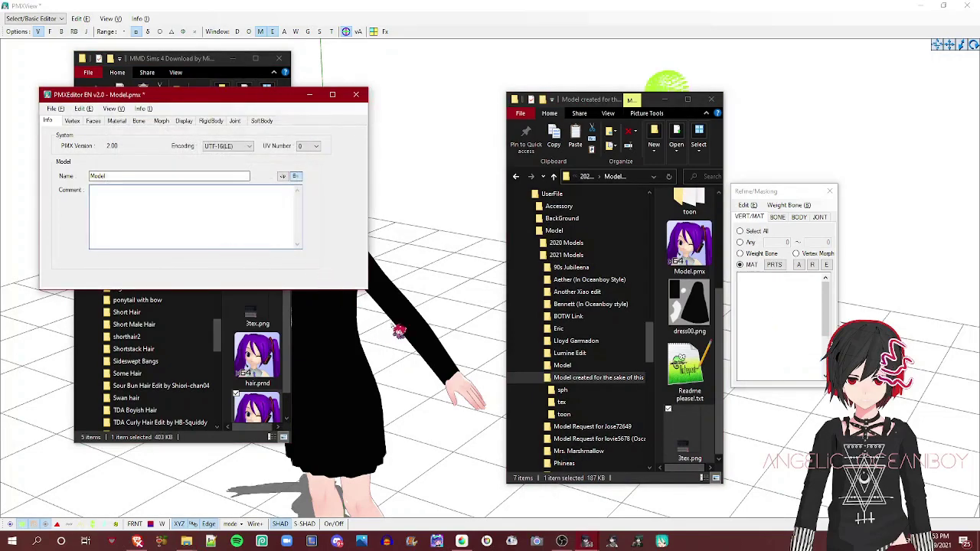
Step: Select the imported hair material to view its texture setting, and locate the hair beside the body in PMXView
{"action": "left_click", "coordinate": [118, 120]}
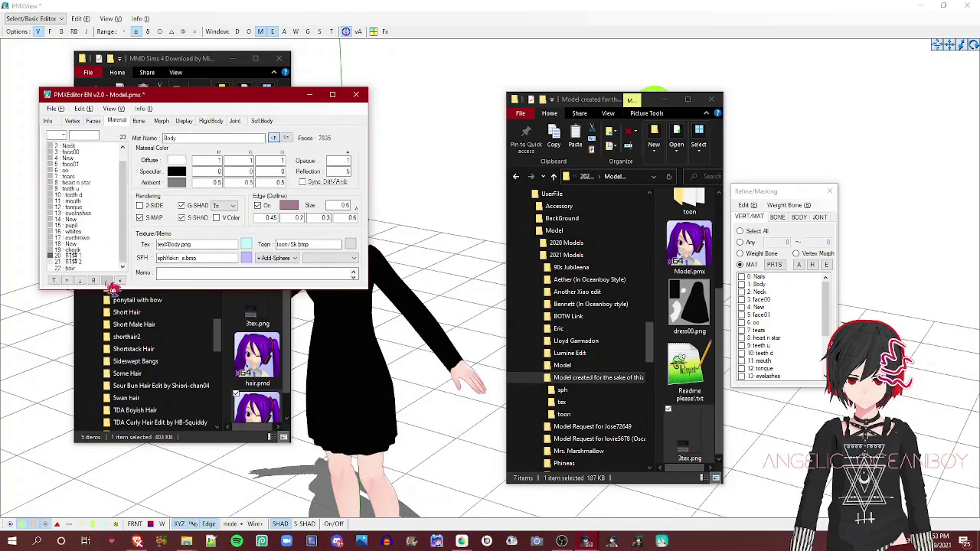
{"action": "left_click", "coordinate": [71, 267]}
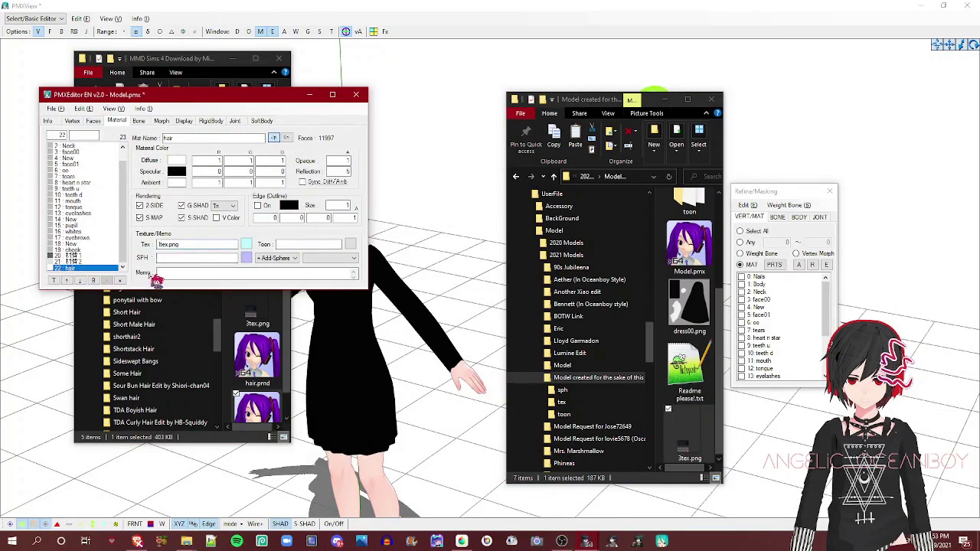
{"action": "left_click", "coordinate": [450, 361]}
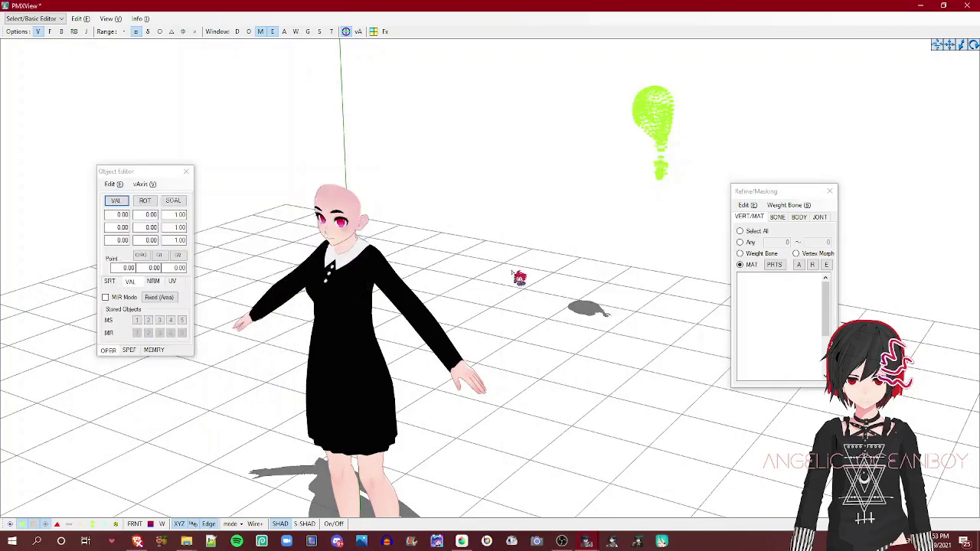
{"action": "right_click_drag", "start_coordinate": [487, 197], "coordinate": [483, 191]}
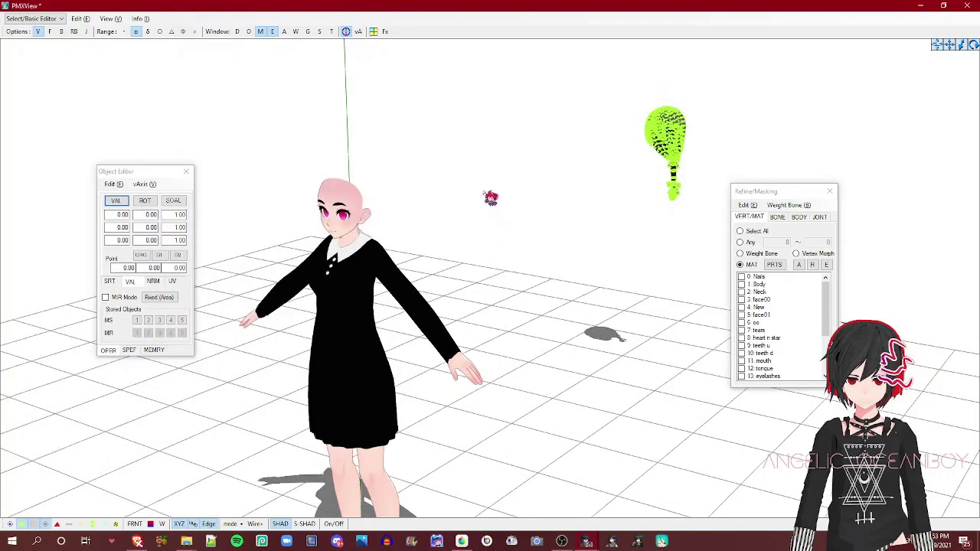
{"action": "left_click", "coordinate": [331, 32]}
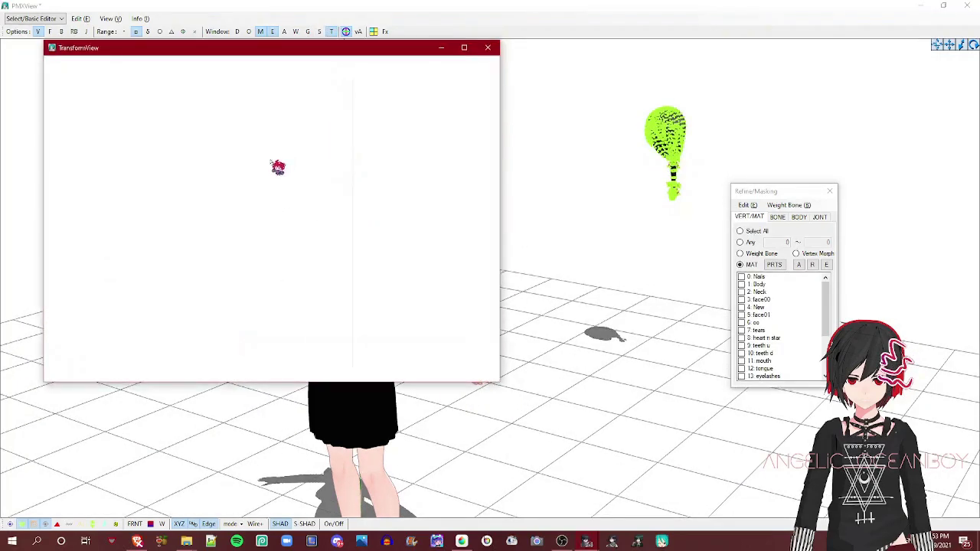
{"action": "right_click_drag", "start_coordinate": [230, 203], "coordinate": [192, 212]}
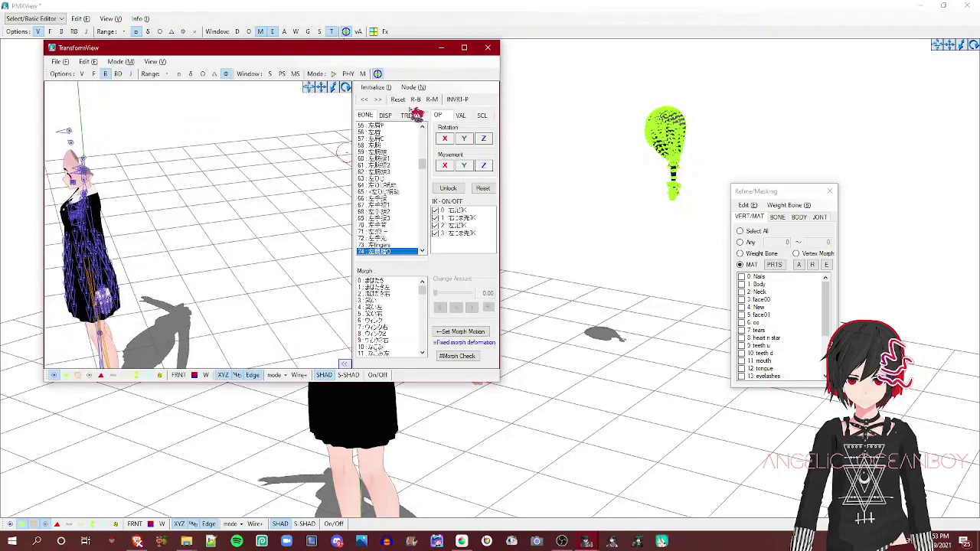
{"action": "left_click", "coordinate": [493, 47]}
Step: Display bones, rigid bodies and joints in PMXView, and select the entire imported hair together with its rig
{"action": "left_click", "coordinate": [62, 32]}
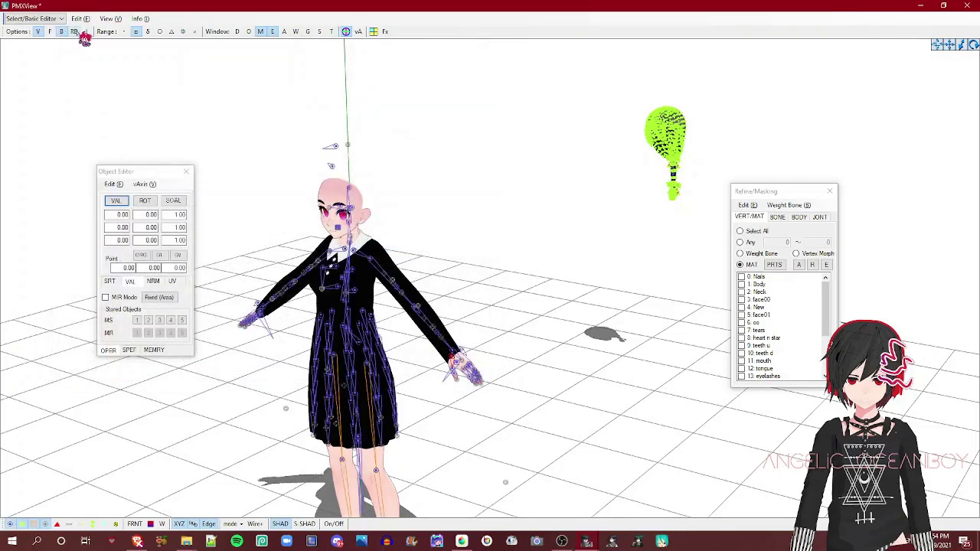
{"action": "left_click", "coordinate": [75, 32]}
{"action": "left_click", "coordinate": [86, 31]}
{"action": "right_click_drag", "start_coordinate": [434, 119], "coordinate": [483, 120]}
{"action": "left_click_drag", "start_coordinate": [490, 71], "coordinate": [797, 364]}
{"action": "right_click_drag", "start_coordinate": [724, 265], "coordinate": [699, 260]}
{"action": "right_click_drag", "start_coordinate": [430, 131], "coordinate": [281, 63]}
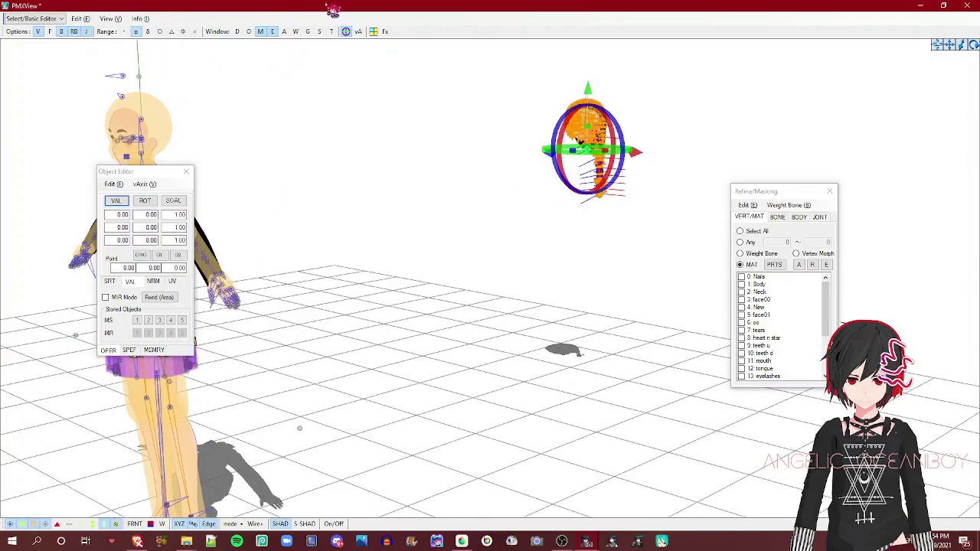
Step: Open the SubView window and turn its view to see the character's head at an angle
{"action": "left_click", "coordinate": [321, 33]}
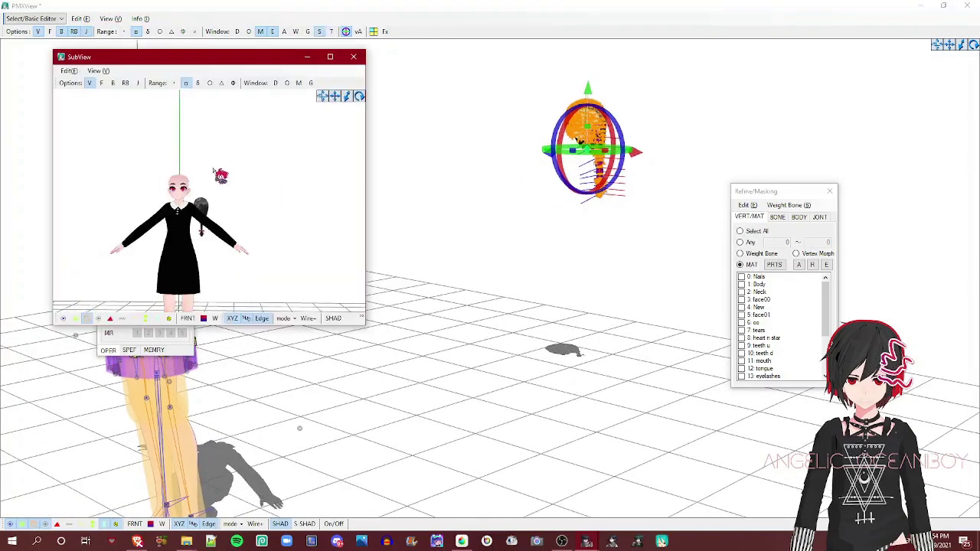
{"action": "right_click_drag", "start_coordinate": [220, 176], "coordinate": [194, 171]}
{"action": "right_click_drag", "start_coordinate": [388, 163], "coordinate": [574, 184]}
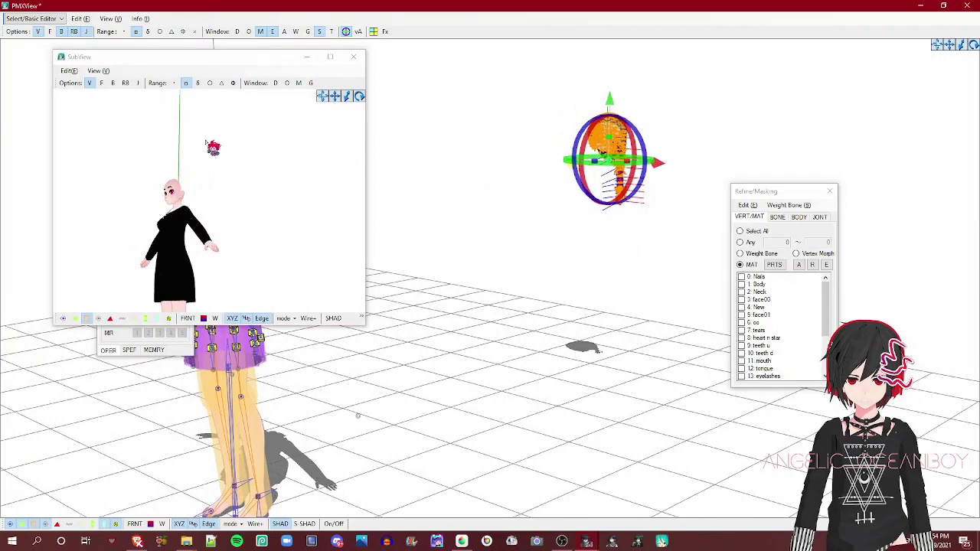
Step: Move the imported hair and its rig onto the character's head, check the fit in SubView from several sides, and close SubView
{"action": "left_click_drag", "start_coordinate": [204, 142], "coordinate": [1, 122]}
{"action": "left_click", "coordinate": [208, 205]}
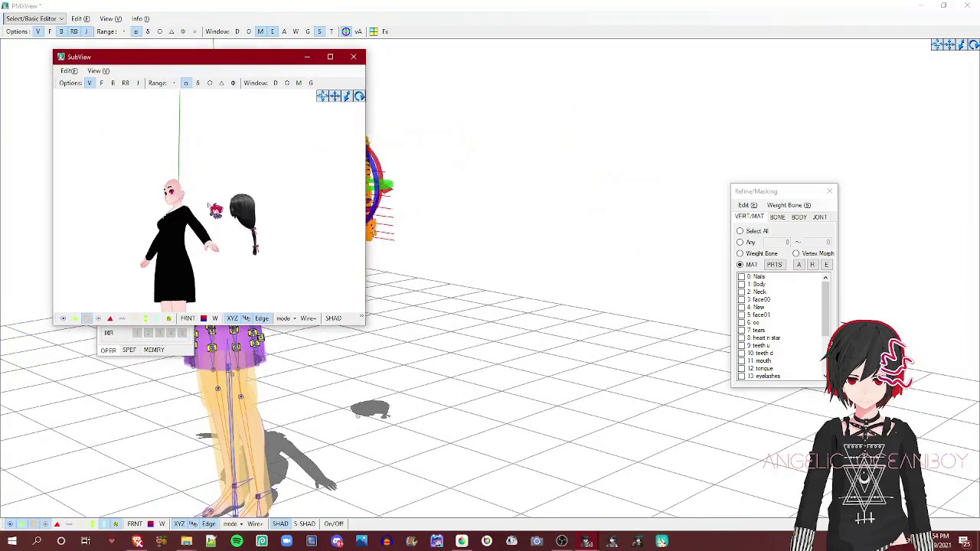
{"action": "right_click_drag", "start_coordinate": [208, 206], "coordinate": [190, 195]}
{"action": "scroll", "coordinate": [215, 209], "scroll_direction": "up", "scroll_amount": 3}
{"action": "right_click_drag", "start_coordinate": [414, 225], "coordinate": [440, 235]}
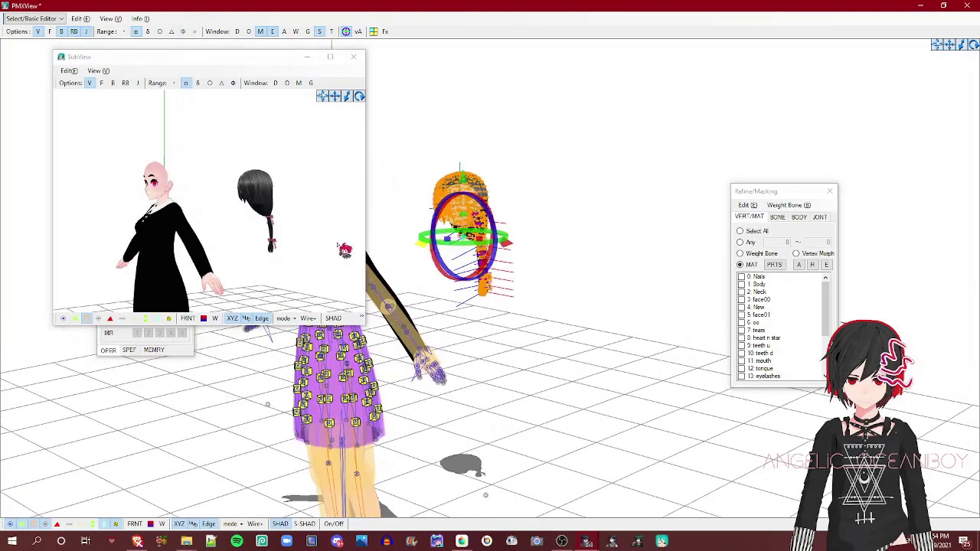
{"action": "left_click_drag", "start_coordinate": [210, 230], "coordinate": [175, 229]}
{"action": "right_click_drag", "start_coordinate": [518, 274], "coordinate": [596, 241]}
{"action": "left_click_drag", "start_coordinate": [697, 130], "coordinate": [697, 139]}
{"action": "right_click_drag", "start_coordinate": [266, 166], "coordinate": [491, 169]}
{"action": "right_click_drag", "start_coordinate": [112, 161], "coordinate": [226, 163]}
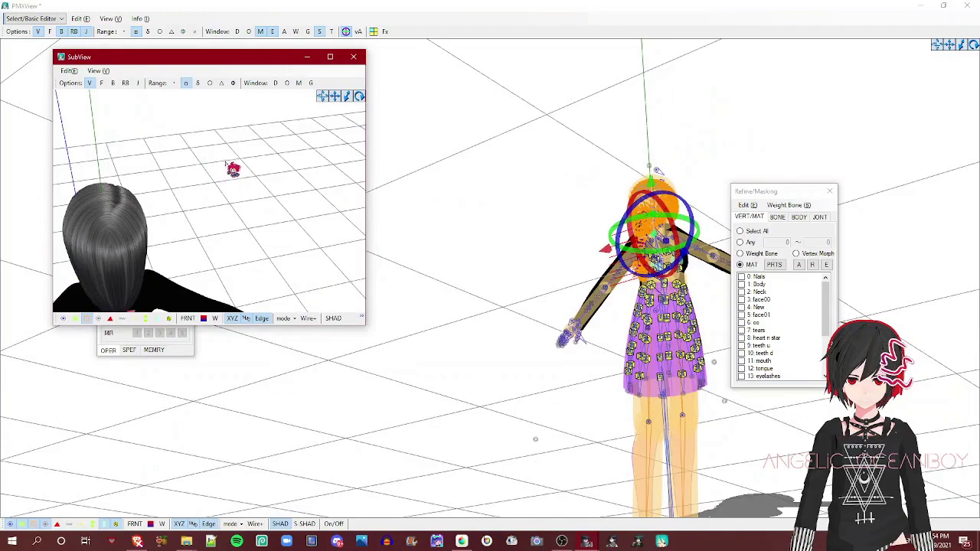
{"action": "left_click", "coordinate": [355, 56]}
Step: Hide the bones, rigid bodies and joints in PMXView and uncheck every material to clear the hair's vertex highlighting
{"action": "right_click_drag", "start_coordinate": [417, 103], "coordinate": [147, 53]}
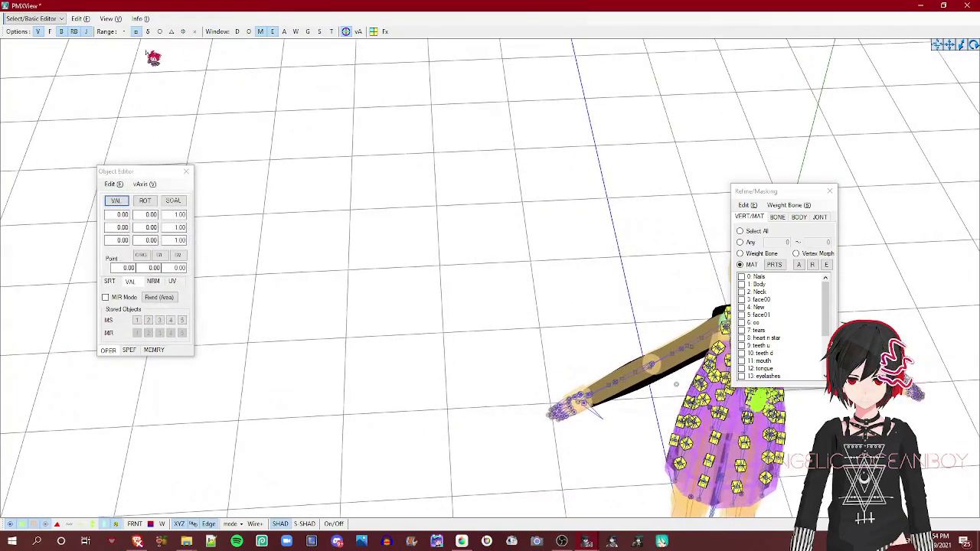
{"action": "left_click", "coordinate": [63, 33]}
{"action": "left_click", "coordinate": [85, 32]}
{"action": "left_click", "coordinate": [74, 32]}
{"action": "right_click_drag", "start_coordinate": [112, 82], "coordinate": [403, 111]}
{"action": "middle_click_drag", "start_coordinate": [724, 117], "coordinate": [521, 167]}
{"action": "right_click_drag", "start_coordinate": [521, 167], "coordinate": [610, 194]}
{"action": "right_click", "coordinate": [774, 316]}
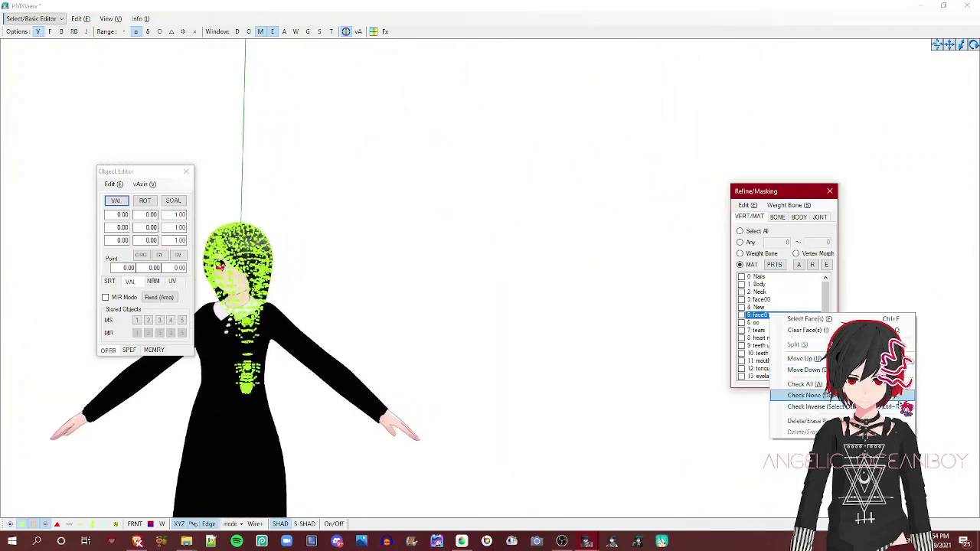
{"action": "left_click", "coordinate": [888, 397]}
{"action": "middle_click_drag", "start_coordinate": [200, 279], "coordinate": [332, 252]}
{"action": "scroll", "coordinate": [332, 252], "scroll_direction": "up", "scroll_amount": 3}
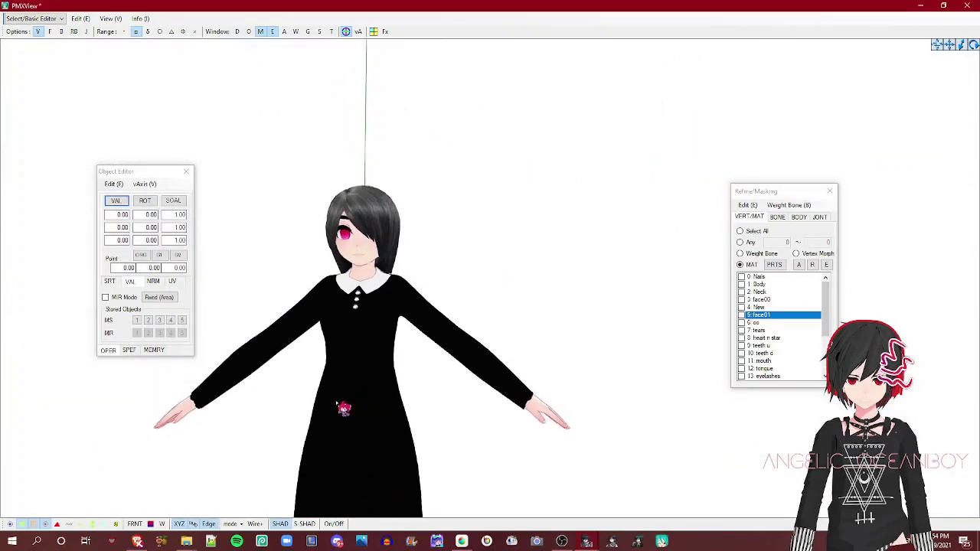
{"action": "right_click_drag", "start_coordinate": [349, 158], "coordinate": [326, 81]}
Step: Open TransformView with the model facing front and turn on its physics simulation
{"action": "key", "text": "F9"}
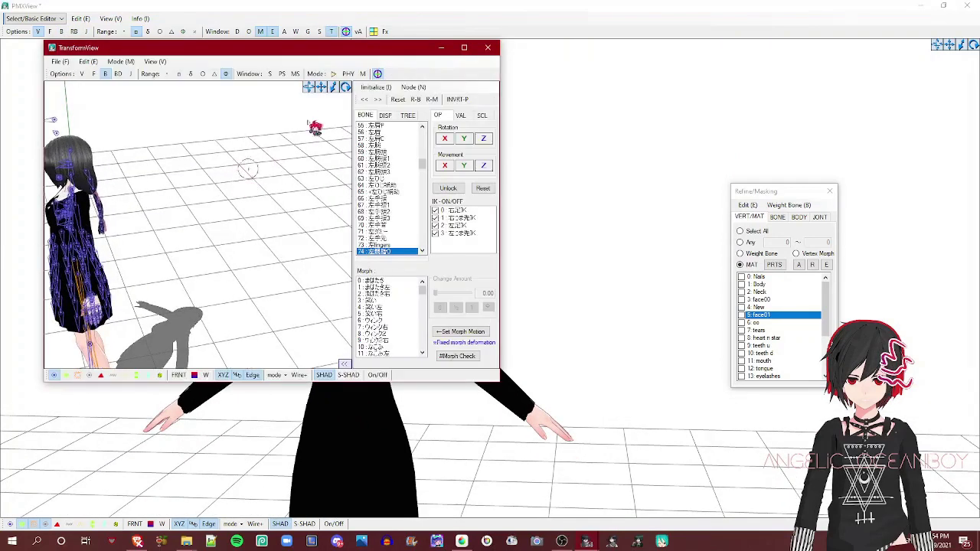
{"action": "left_click", "coordinate": [348, 74]}
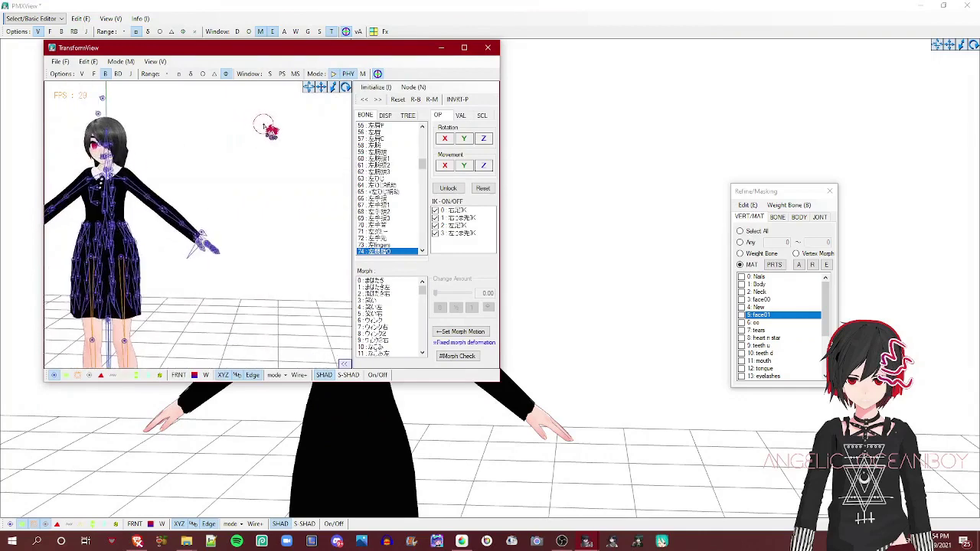
{"action": "middle_click_drag", "start_coordinate": [83, 174], "coordinate": [112, 191]}
{"action": "scroll", "coordinate": [146, 164], "scroll_direction": "up", "scroll_amount": 2}
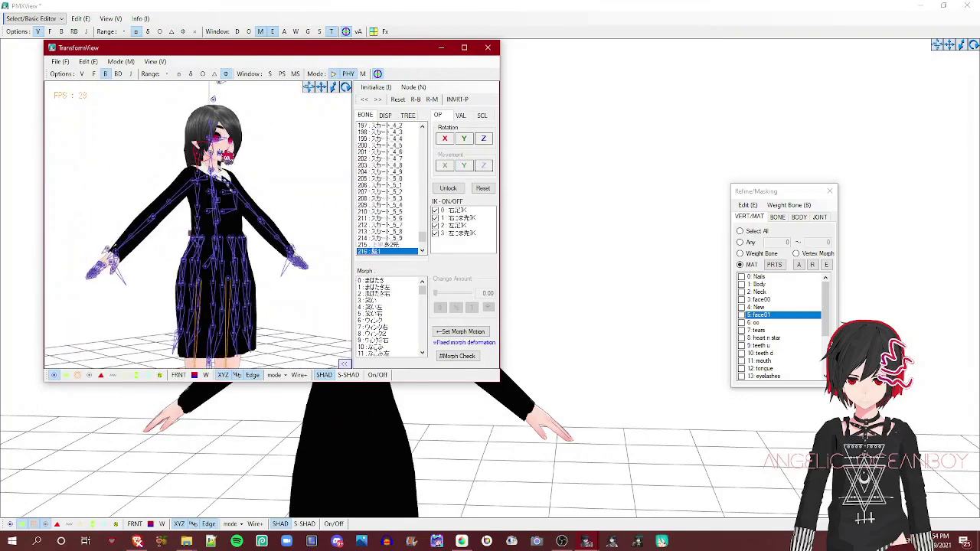
Step: Select the head bone and rotate it to test how the hair follows, reset the pose, and close TransformView
{"action": "left_click", "coordinate": [219, 157]}
{"action": "left_click", "coordinate": [220, 158]}
{"action": "left_click", "coordinate": [220, 162]}
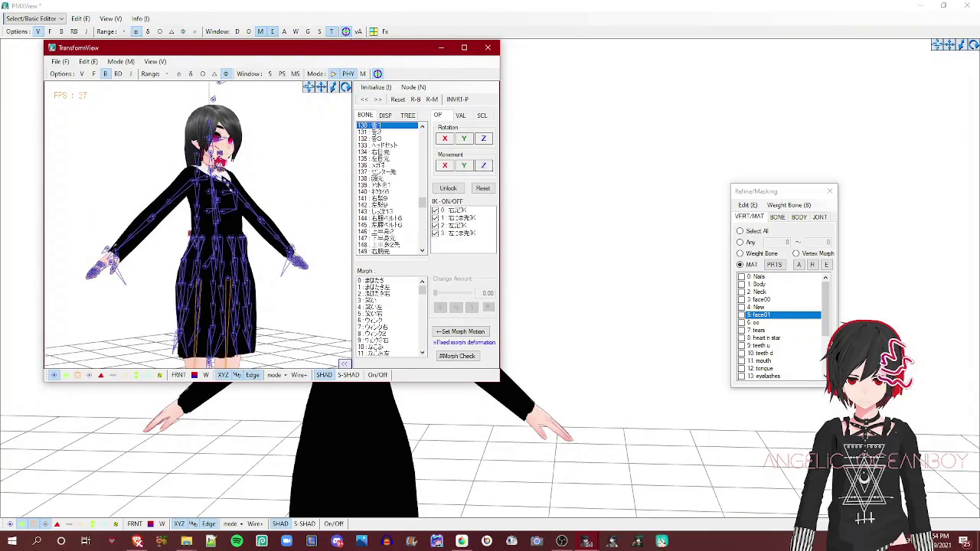
{"action": "scroll", "coordinate": [273, 181], "scroll_direction": "up", "scroll_amount": 8}
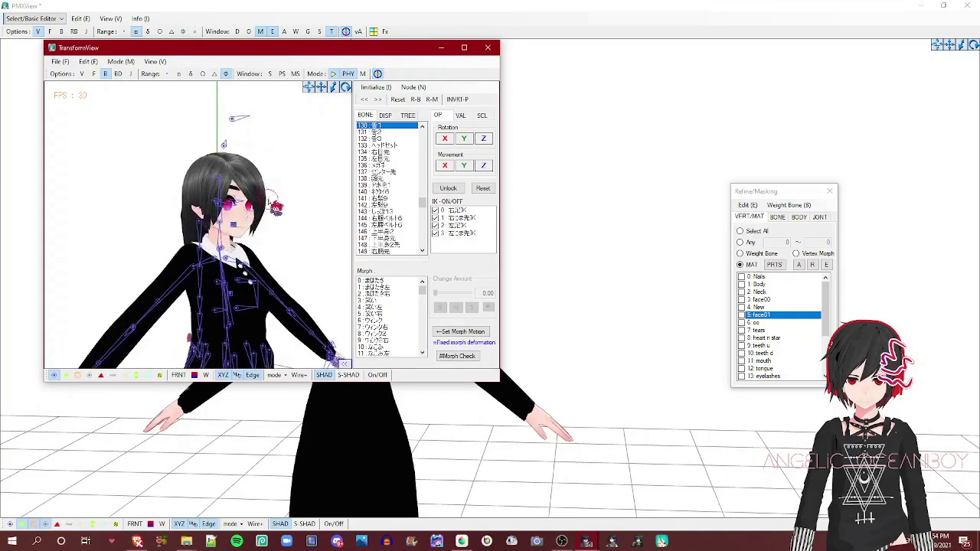
{"action": "left_click", "coordinate": [254, 217]}
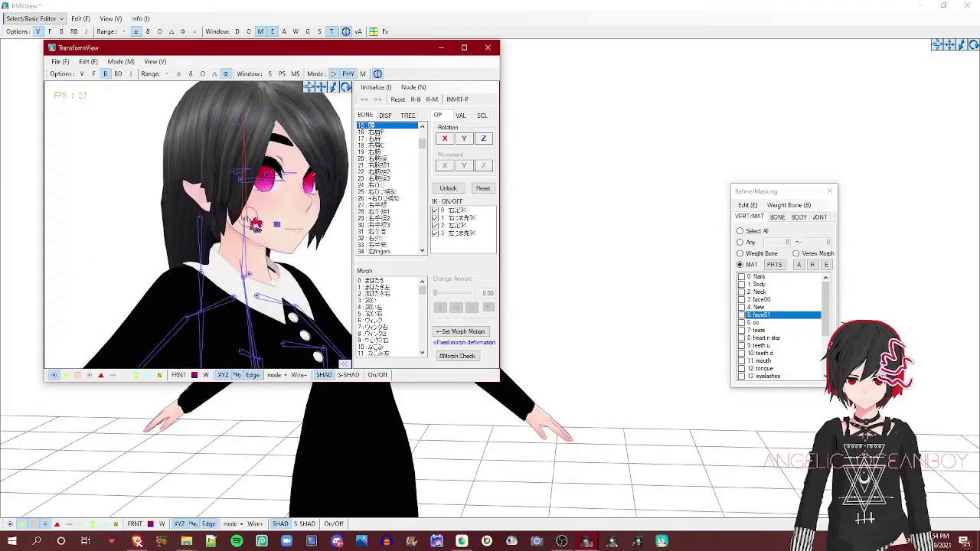
{"action": "mouse_move", "coordinate": [461, 138]}
{"action": "left_mouse_down"}
{"action": "mouse_move", "coordinate": [462, 92]}
{"action": "mouse_move", "coordinate": [461, 140]}
{"action": "left_mouse_up"}
{"action": "scroll", "coordinate": [305, 187], "scroll_direction": "down", "scroll_amount": 4}
{"action": "left_click", "coordinate": [483, 189]}
{"action": "left_click", "coordinate": [488, 47]}
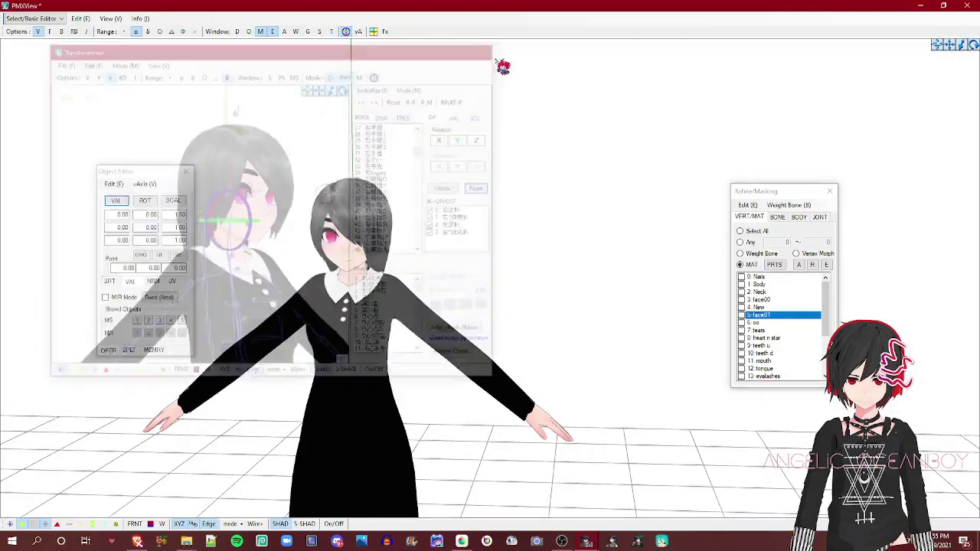
Step: Switch to the File Explorer windows and open the Shoes folder under PMX and PMD Crap beside the model's folder
{"action": "scroll", "coordinate": [485, 184], "scroll_direction": "down", "scroll_amount": 3}
{"action": "middle_click_drag", "start_coordinate": [483, 190], "coordinate": [492, 155]}
{"action": "key", "text": "alt+Tab"}
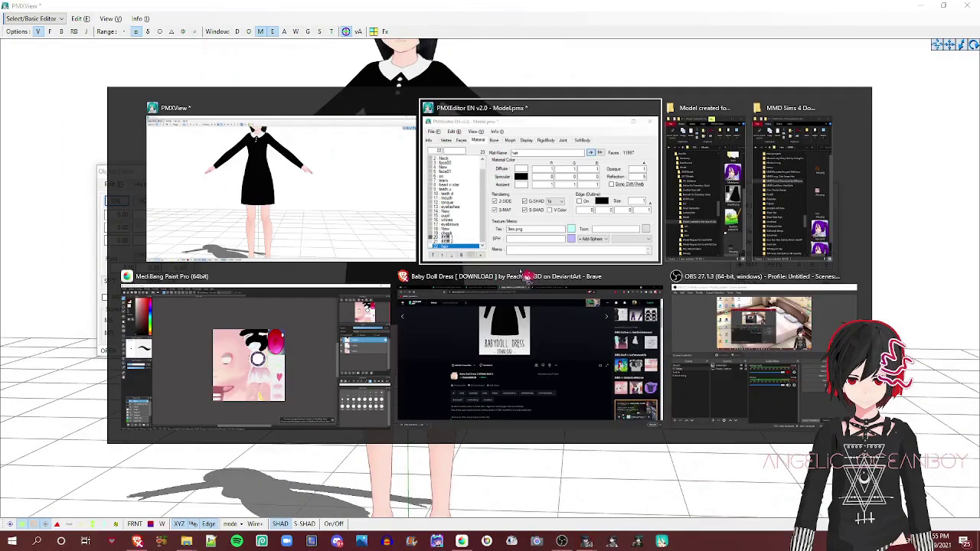
{"action": "left_click", "coordinate": [780, 186]}
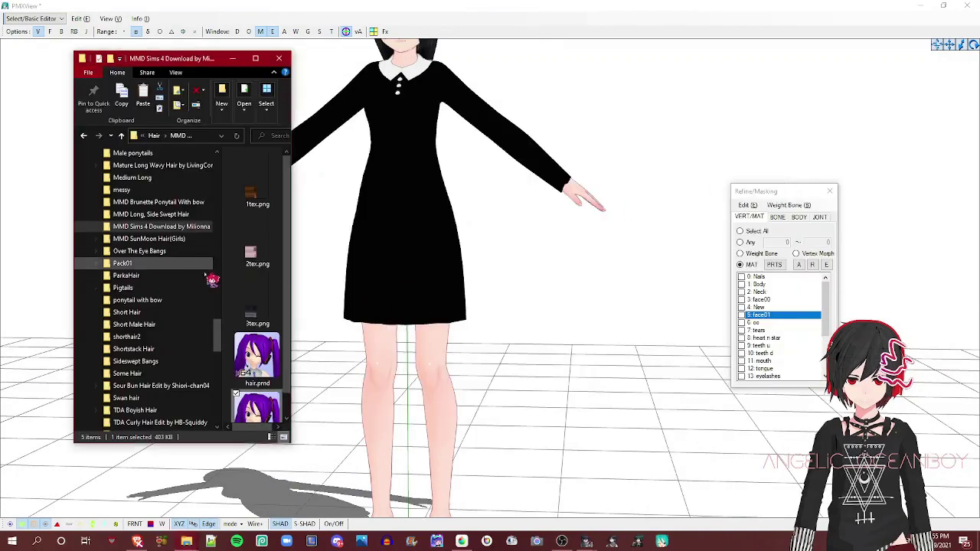
{"action": "key", "text": "alt+Tab"}
{"action": "key", "text": "alt+Tab"}
{"action": "key", "text": "alt+Tab"}
{"action": "scroll", "coordinate": [136, 275], "scroll_direction": "up", "scroll_amount": 12}
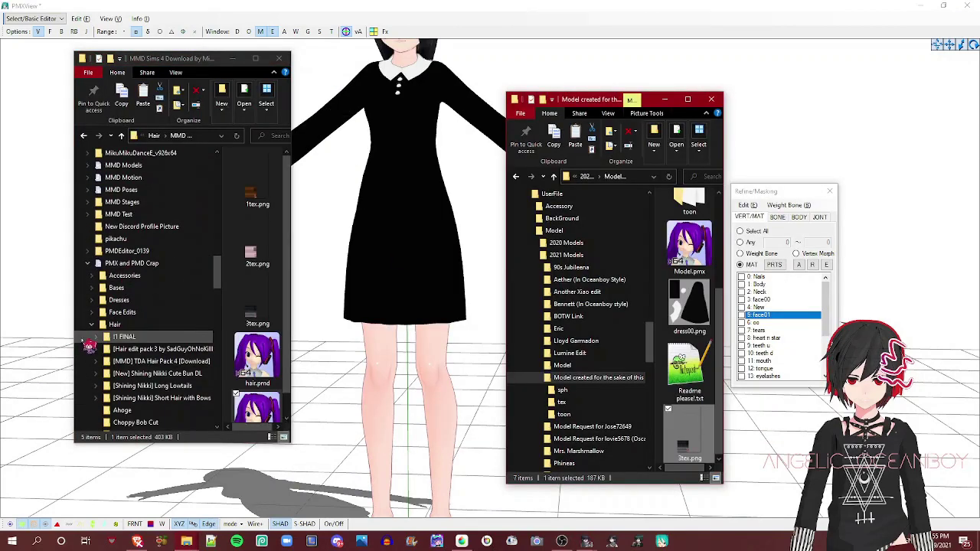
{"action": "left_click", "coordinate": [92, 325]}
{"action": "scroll", "coordinate": [118, 329], "scroll_direction": "down", "scroll_amount": 2}
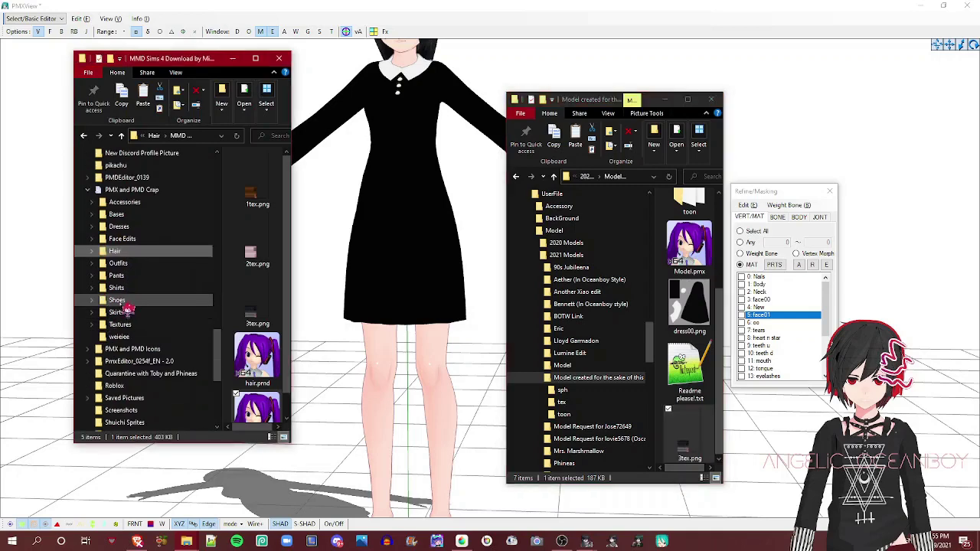
{"action": "left_click", "coordinate": [120, 301]}
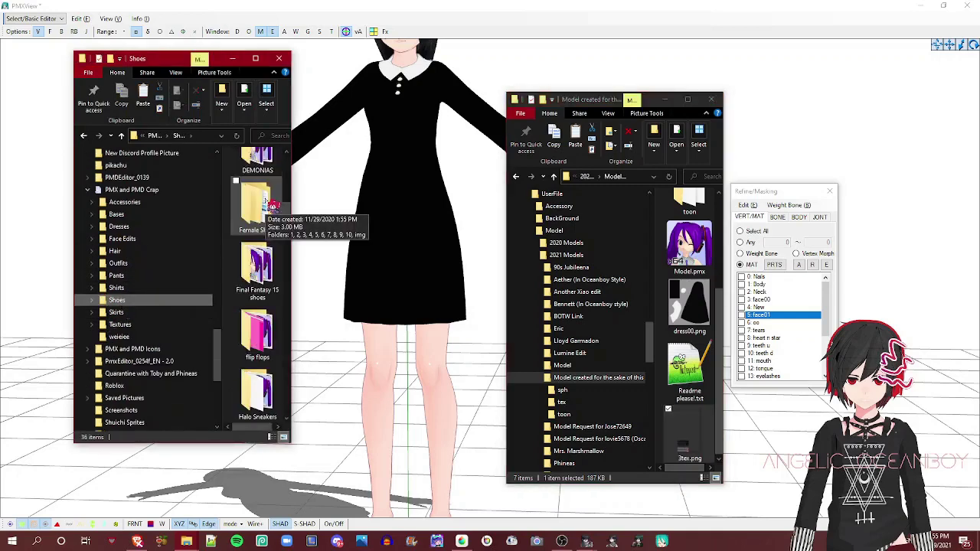
Step: Browse the available footwear and open the DEMONIAS folder
{"action": "scroll", "coordinate": [273, 208], "scroll_direction": "down", "scroll_amount": 5}
{"action": "scroll", "coordinate": [260, 222], "scroll_direction": "up", "scroll_amount": 5}
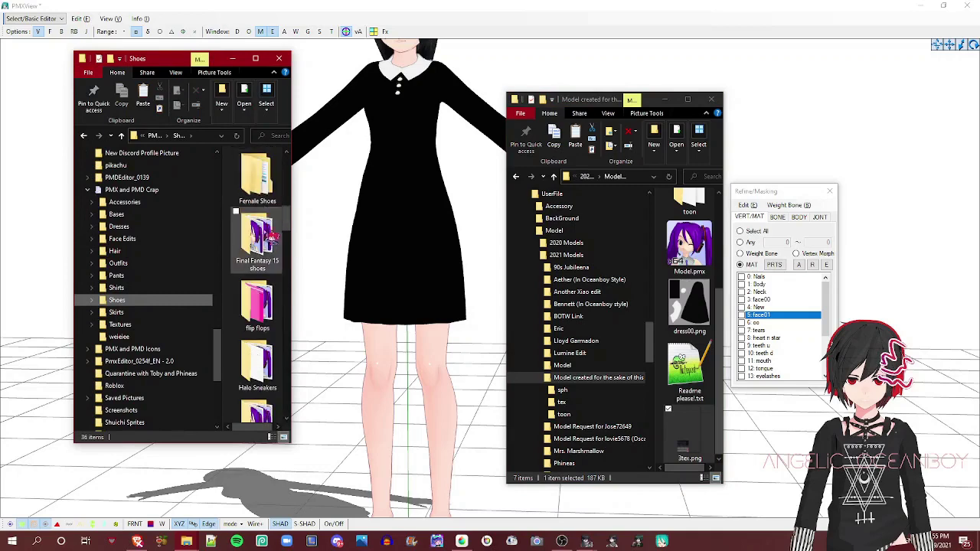
{"action": "scroll", "coordinate": [261, 221], "scroll_direction": "up", "scroll_amount": 1}
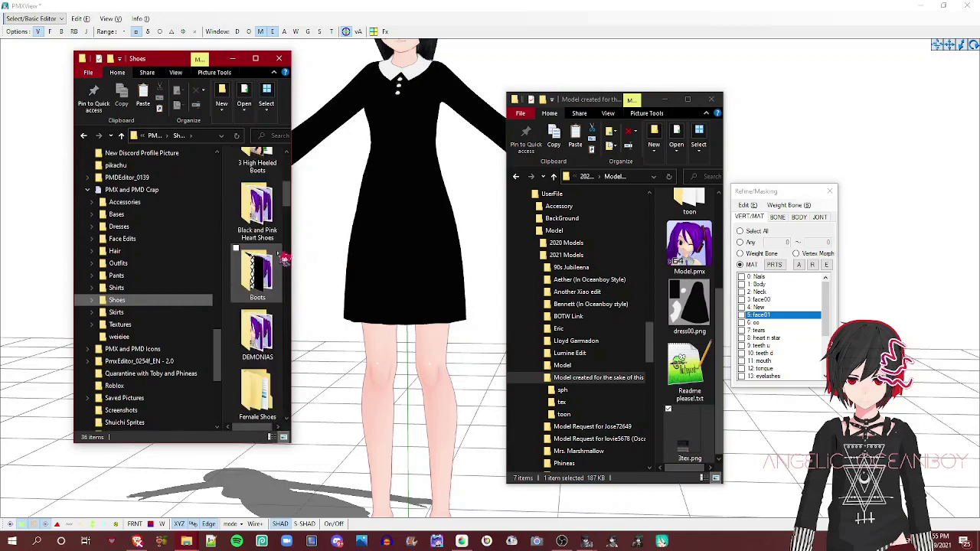
{"action": "scroll", "coordinate": [262, 291], "scroll_direction": "down", "scroll_amount": 3}
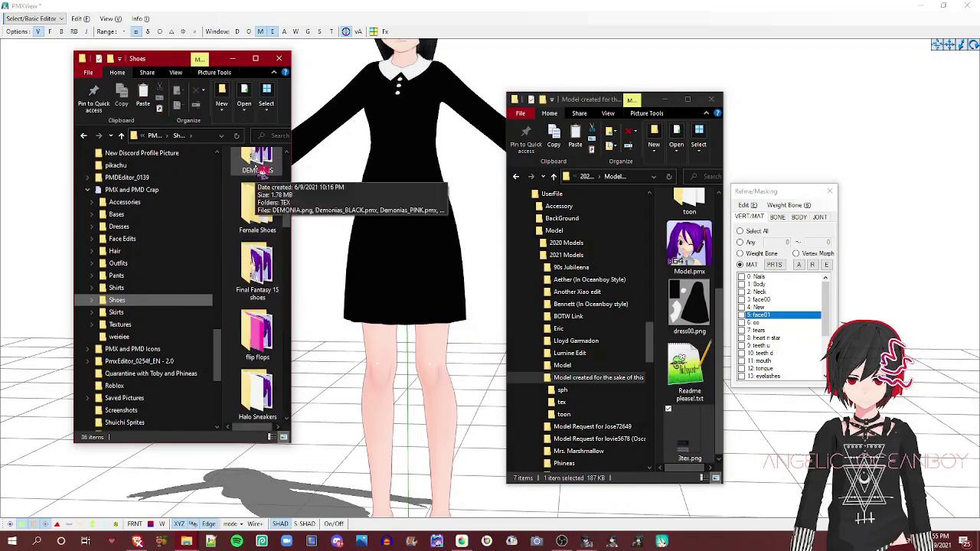
{"action": "double_click", "coordinate": [256, 166]}
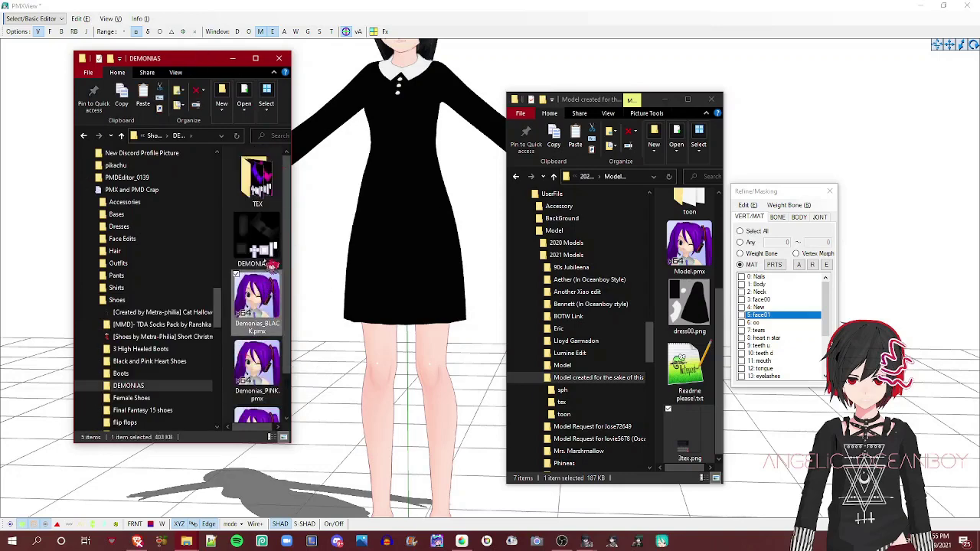
Step: Copy the TEX folder and DEMONIA.png into the model's folder, and check the copied boot textures in its tex subfolder
{"action": "left_click", "coordinate": [270, 182]}
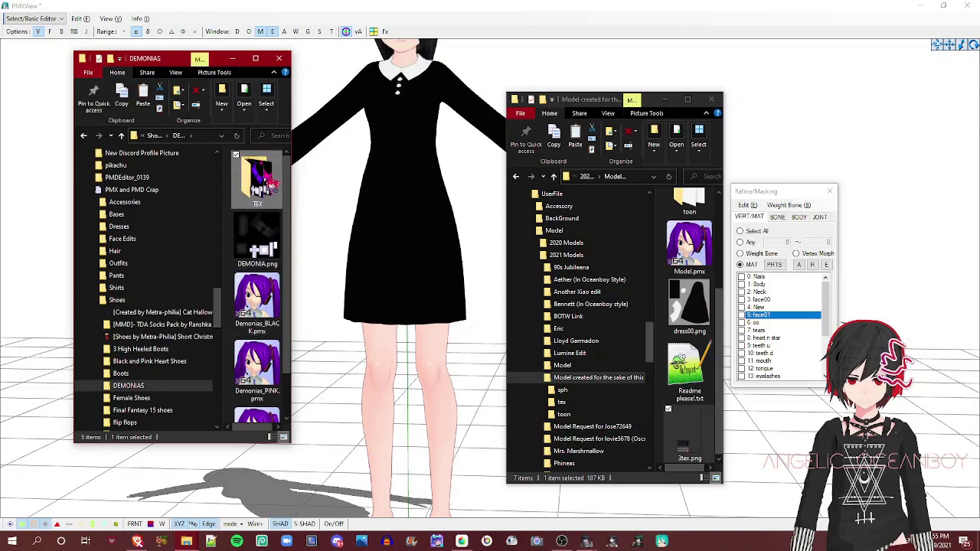
{"action": "left_click", "coordinate": [259, 252]}
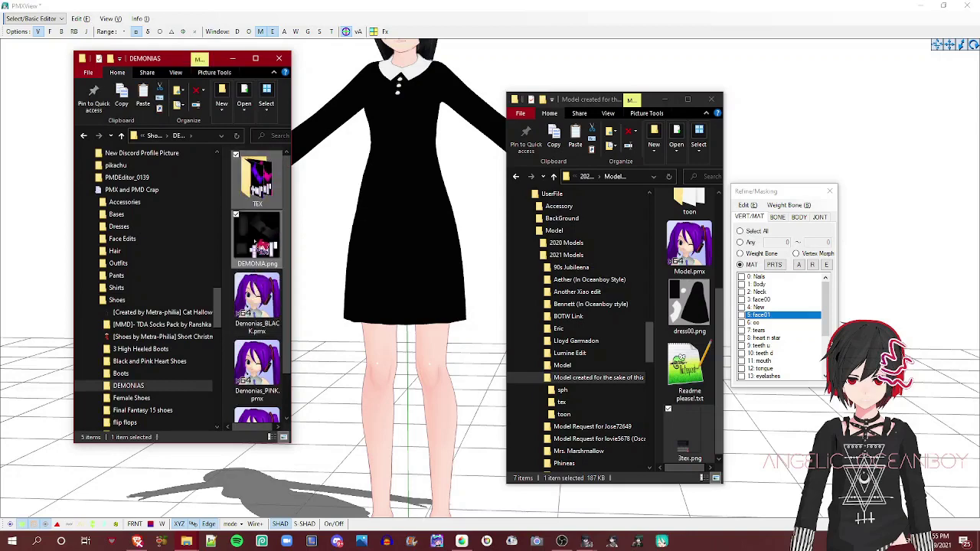
{"action": "left_click", "coordinate": [661, 385]}
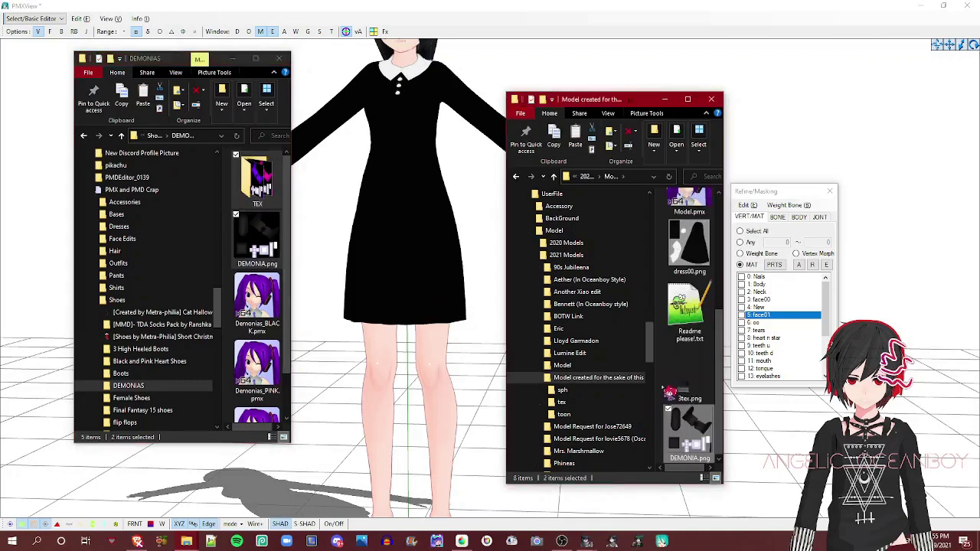
{"action": "scroll", "coordinate": [685, 381], "scroll_direction": "up", "scroll_amount": 3}
{"action": "double_click", "coordinate": [694, 290]}
{"action": "scroll", "coordinate": [696, 290], "scroll_direction": "down", "scroll_amount": 2}
{"action": "scroll", "coordinate": [702, 297], "scroll_direction": "up", "scroll_amount": 2}
{"action": "left_click", "coordinate": [692, 352]}
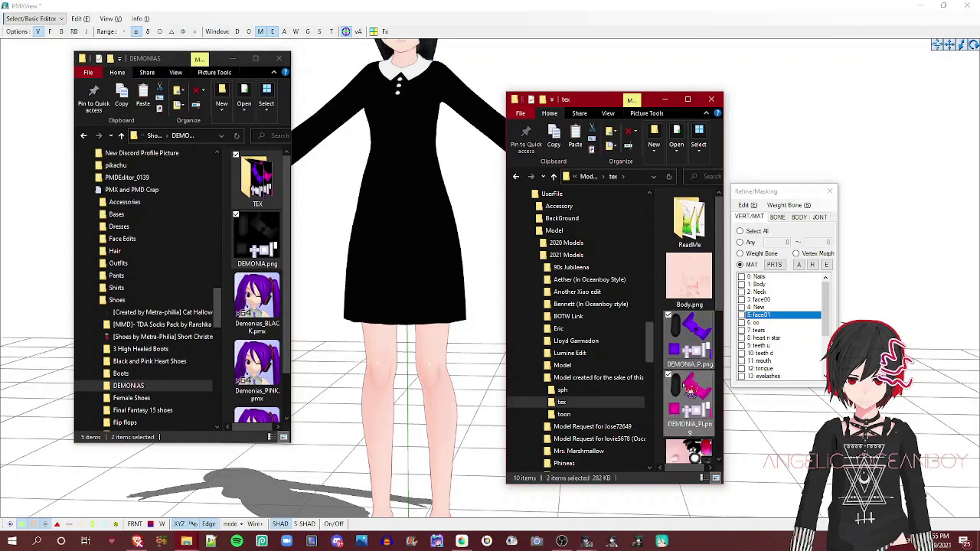
{"action": "left_click", "coordinate": [598, 377]}
Step: Import Demonias_BLACK.pmx into the current model in PMXEditor with the Add setting, and uncheck all materials in PMXView
{"action": "left_click_drag", "start_coordinate": [258, 302], "coordinate": [375, 309]}
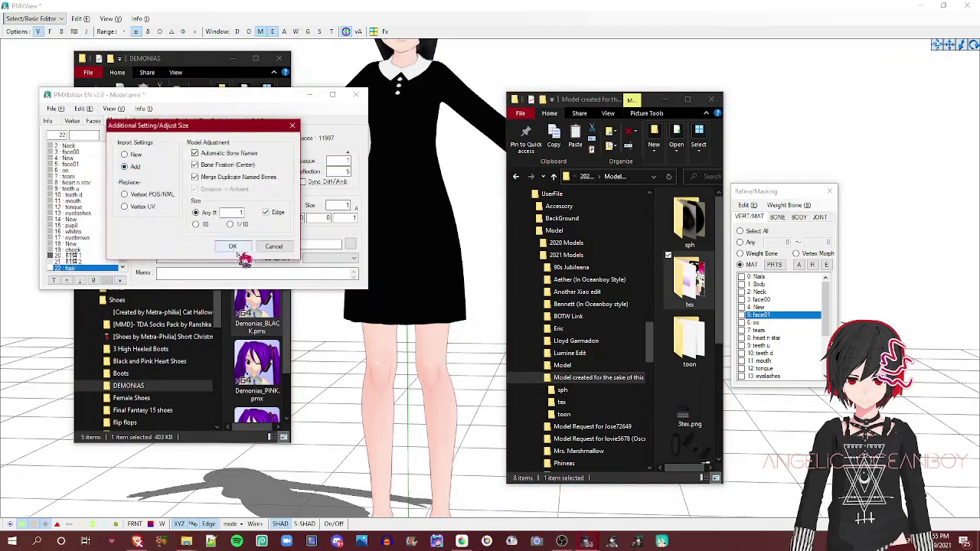
{"action": "left_click", "coordinate": [231, 243]}
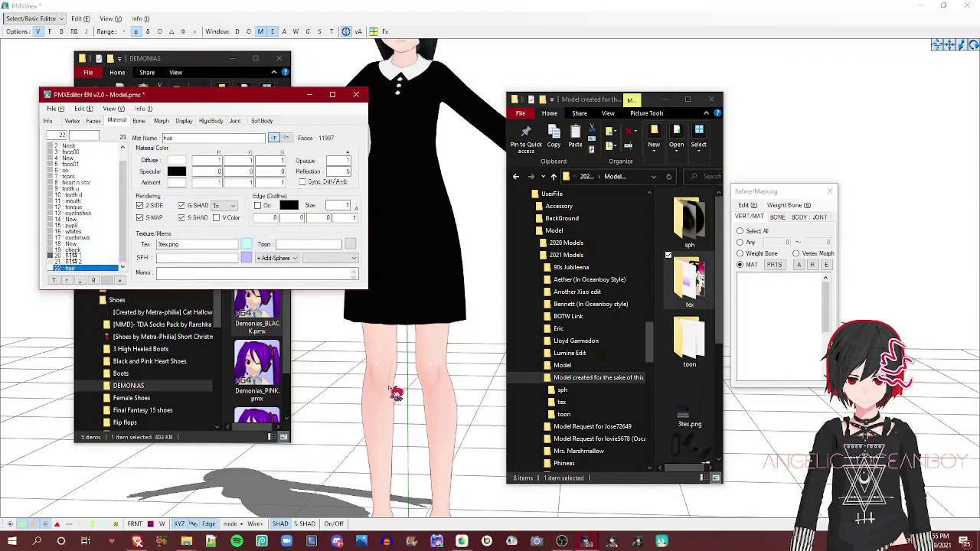
{"action": "scroll", "coordinate": [399, 332], "scroll_direction": "down", "scroll_amount": 3}
{"action": "middle_click_drag", "start_coordinate": [400, 330], "coordinate": [420, 237]}
{"action": "right_click_drag", "start_coordinate": [420, 237], "coordinate": [437, 279]}
{"action": "right_click", "coordinate": [747, 330]}
{"action": "left_click", "coordinate": [815, 411]}
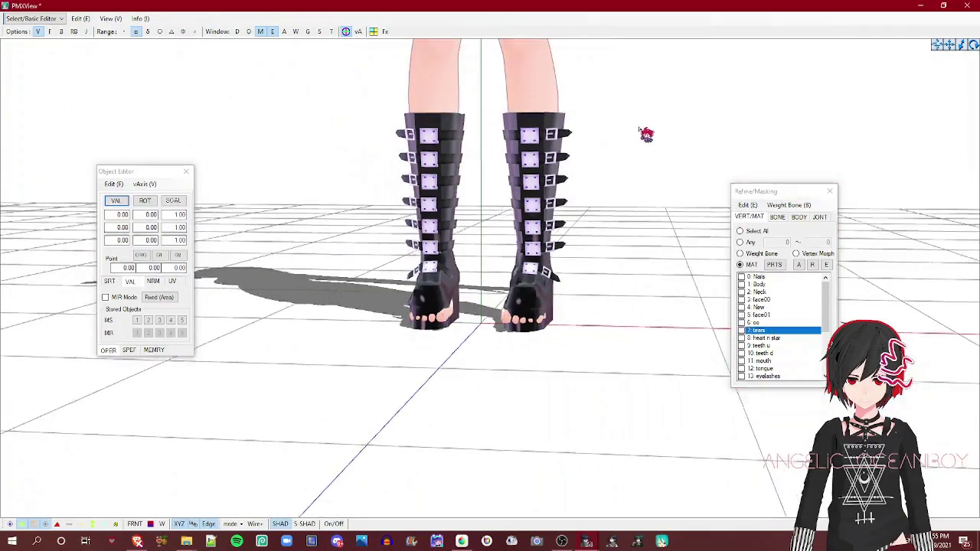
Step: Show only the Nails material's vertices and select the toenails at the boots' open toes
{"action": "right_click_drag", "start_coordinate": [647, 131], "coordinate": [465, 133]}
{"action": "scroll", "coordinate": [461, 136], "scroll_direction": "up", "scroll_amount": 4}
{"action": "scroll", "coordinate": [459, 124], "scroll_direction": "down", "scroll_amount": 2}
{"action": "scroll", "coordinate": [465, 133], "scroll_direction": "up", "scroll_amount": 4}
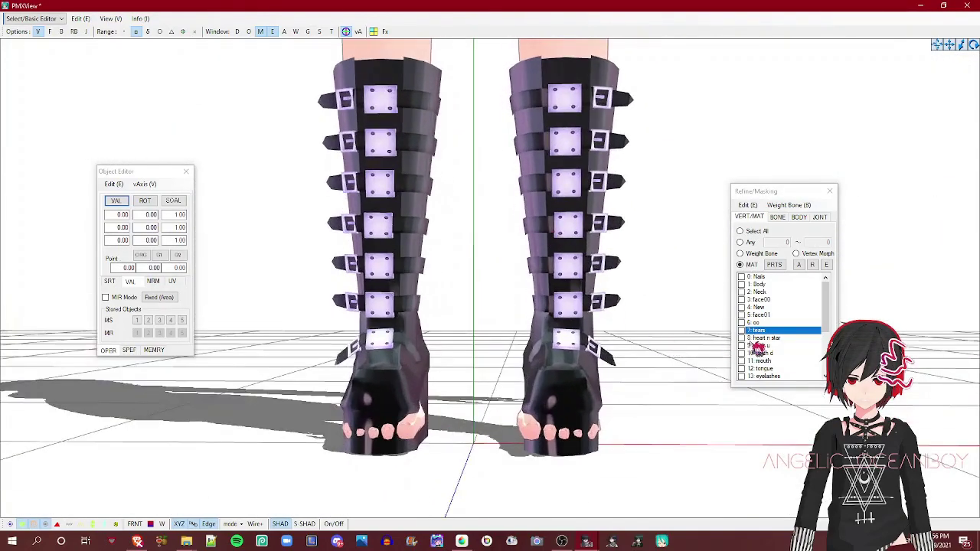
{"action": "left_click", "coordinate": [768, 277]}
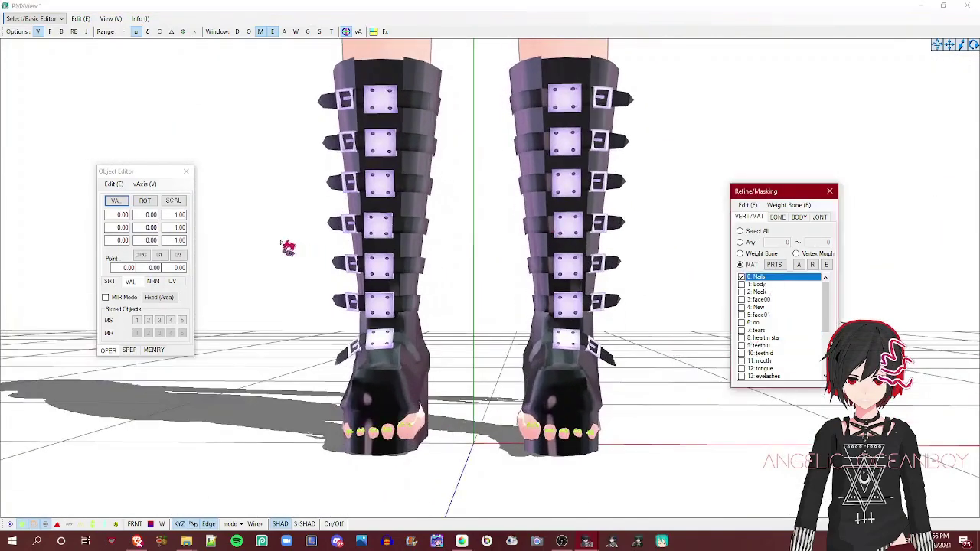
{"action": "left_click_drag", "start_coordinate": [218, 224], "coordinate": [299, 329]}
{"action": "left_click_drag", "start_coordinate": [978, 542], "coordinate": [975, 542]}
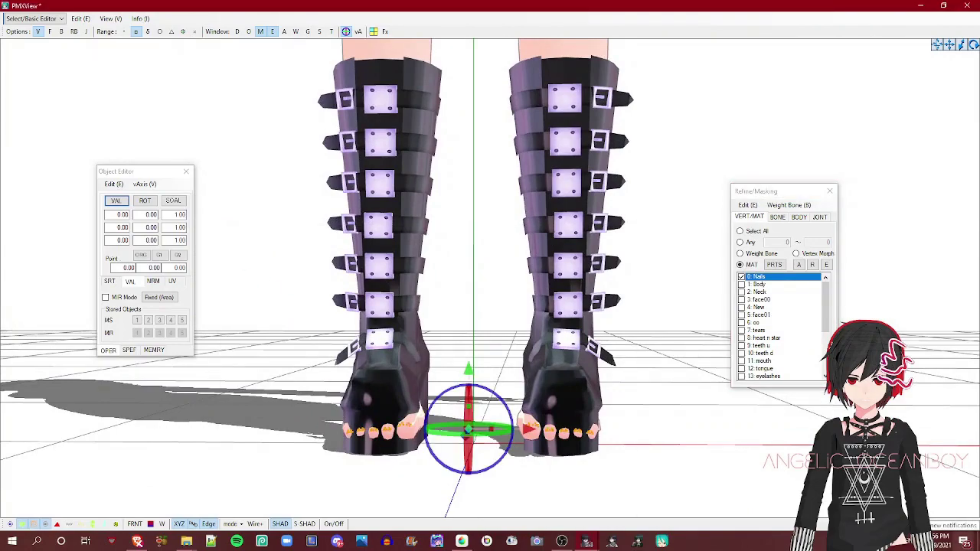
{"action": "scroll", "coordinate": [455, 165], "scroll_direction": "down", "scroll_amount": 6}
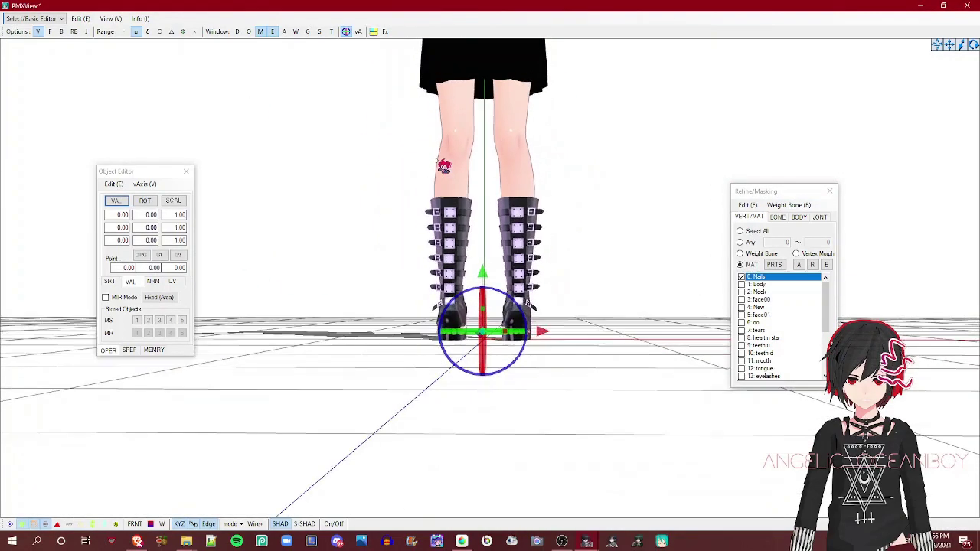
{"action": "middle_click_drag", "start_coordinate": [529, 140], "coordinate": [525, 173]}
{"action": "mouse_move", "coordinate": [524, 174]}
{"action": "right_mouse_down"}
{"action": "mouse_move", "coordinate": [482, 175]}
{"action": "mouse_move", "coordinate": [532, 191]}
{"action": "mouse_move", "coordinate": [530, 179]}
{"action": "right_mouse_up"}
{"action": "middle_click_drag", "start_coordinate": [523, 173], "coordinate": [531, 130]}
{"action": "scroll", "coordinate": [530, 130], "scroll_direction": "up", "scroll_amount": 4}
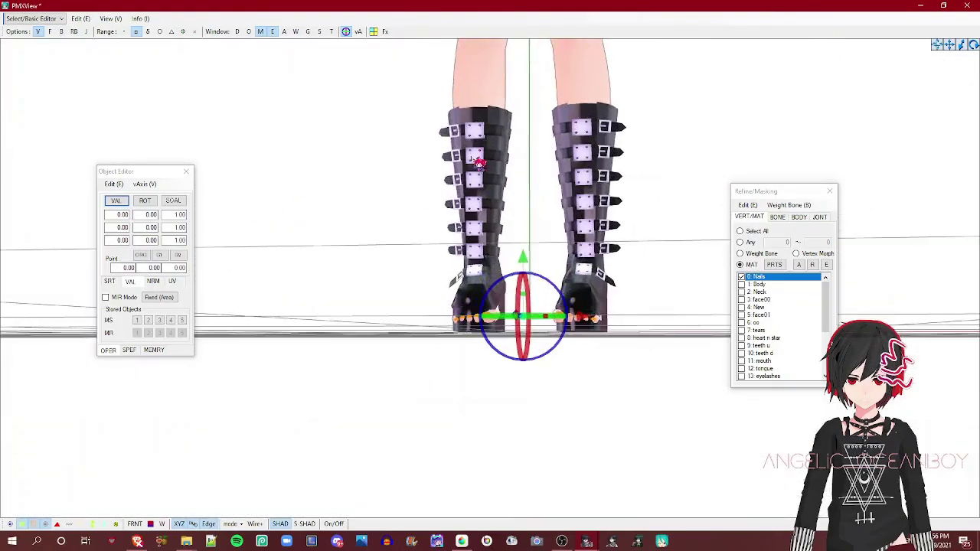
{"action": "scroll", "coordinate": [383, 166], "scroll_direction": "down", "scroll_amount": 3}
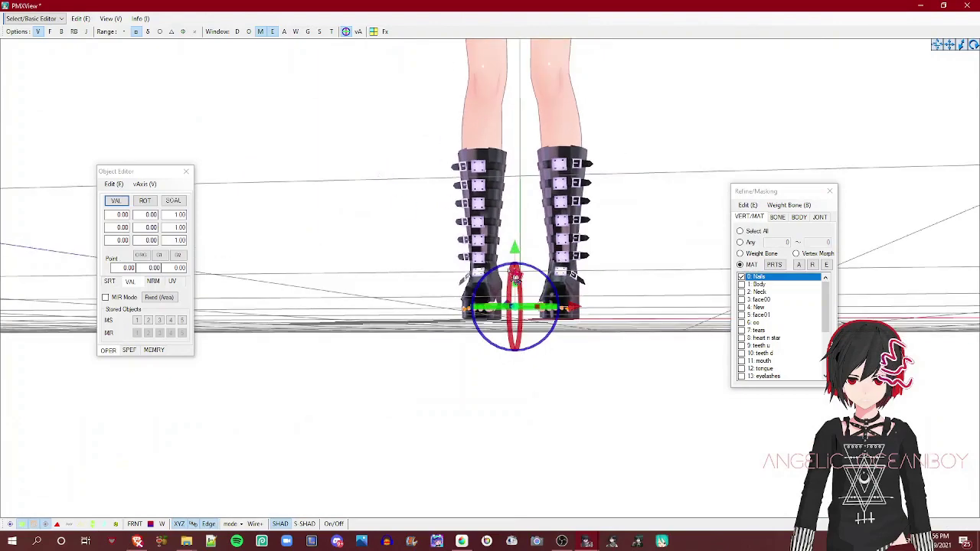
Step: Delete the selected toenail vertices at the open toes of both boots
{"action": "scroll", "coordinate": [463, 164], "scroll_direction": "up", "scroll_amount": 5}
{"action": "scroll", "coordinate": [468, 178], "scroll_direction": "down", "scroll_amount": 3}
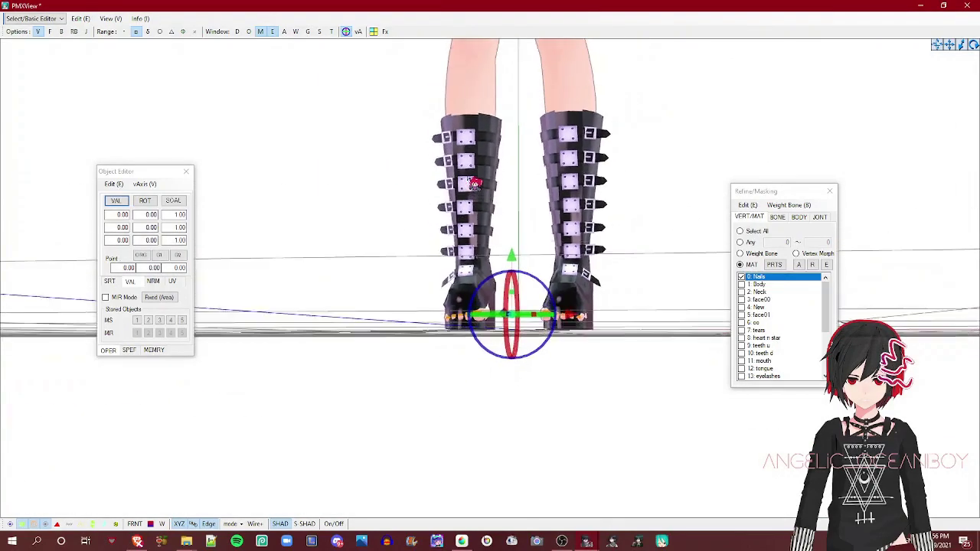
{"action": "scroll", "coordinate": [467, 180], "scroll_direction": "up", "scroll_amount": 3}
{"action": "key", "text": "Delete"}
{"action": "key", "text": "Return"}
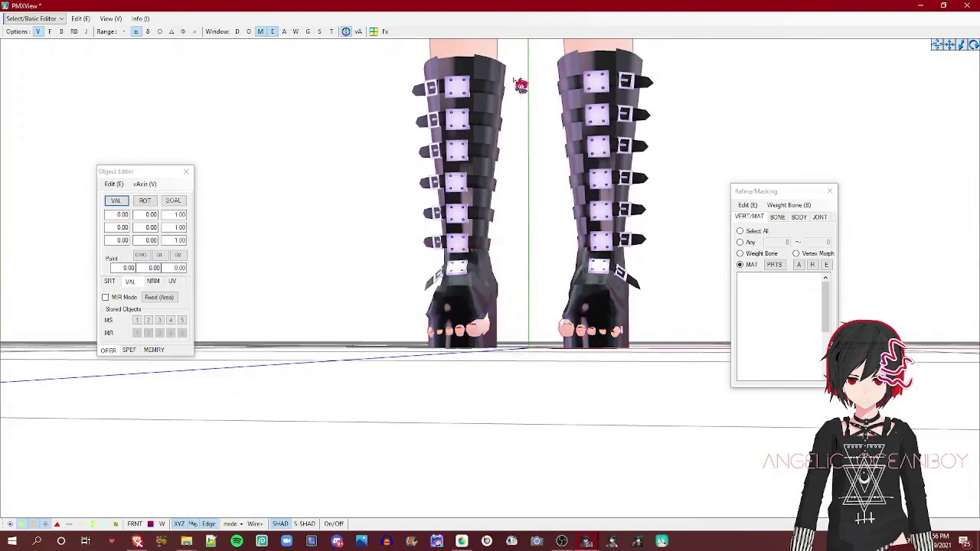
Step: Show only the Body material's vertices, then select and delete the feet and lower-leg vertices inside the boots
{"action": "scroll", "coordinate": [528, 187], "scroll_direction": "up", "scroll_amount": 2}
{"action": "mouse_move", "coordinate": [505, 201]}
{"action": "right_mouse_down"}
{"action": "mouse_move", "coordinate": [522, 225]}
{"action": "mouse_move", "coordinate": [506, 205]}
{"action": "right_mouse_up"}
{"action": "scroll", "coordinate": [511, 213], "scroll_direction": "up", "scroll_amount": 2}
{"action": "scroll", "coordinate": [509, 212], "scroll_direction": "down", "scroll_amount": 2}
{"action": "left_click", "coordinate": [763, 278]}
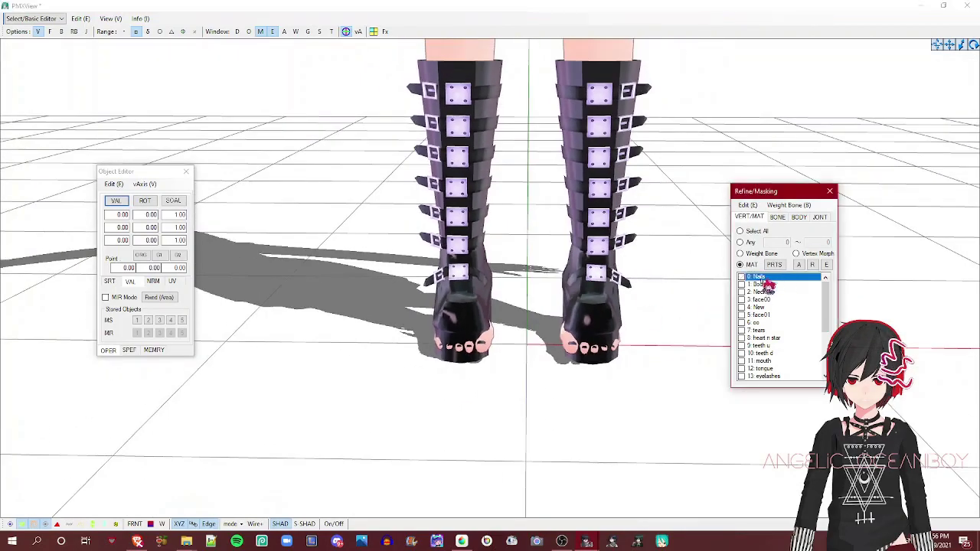
{"action": "right_click_drag", "start_coordinate": [459, 247], "coordinate": [443, 219]}
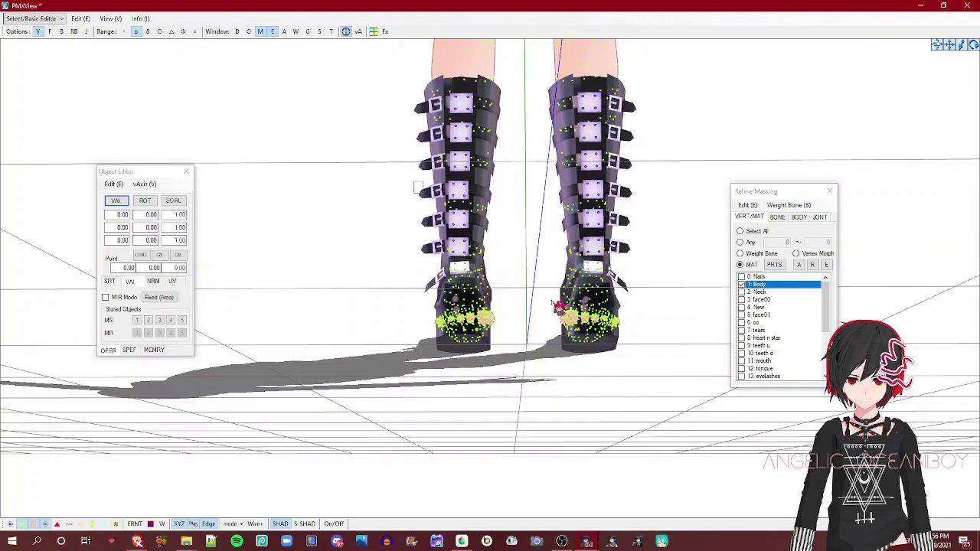
{"action": "key", "text": "Delete"}
{"action": "key", "text": "Return"}
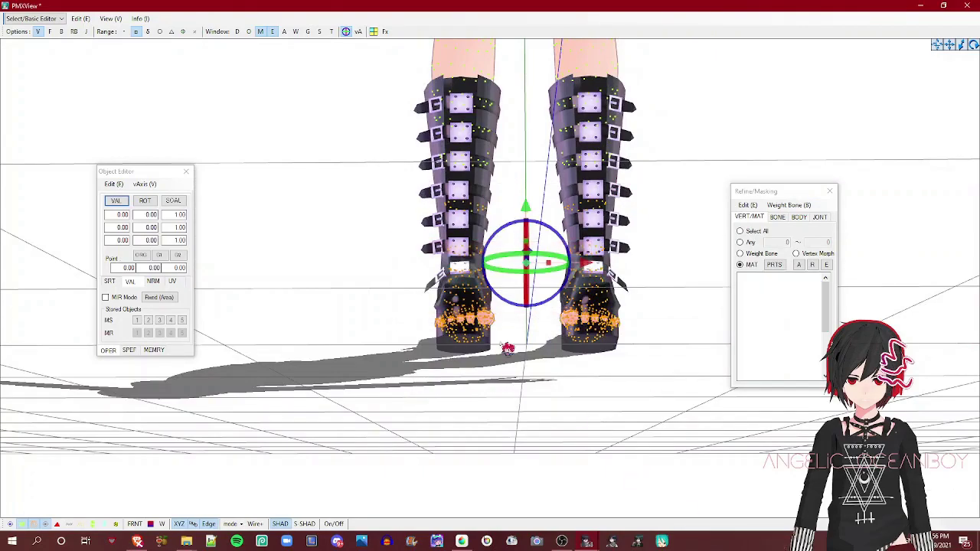
Step: Switch to PMXEditor, add the credit line "Boots: HauntingThoughts" to the model's comment, and save the model
{"action": "right_click_drag", "start_coordinate": [280, 59], "coordinate": [494, 170]}
{"action": "key", "text": "alt+Tab"}
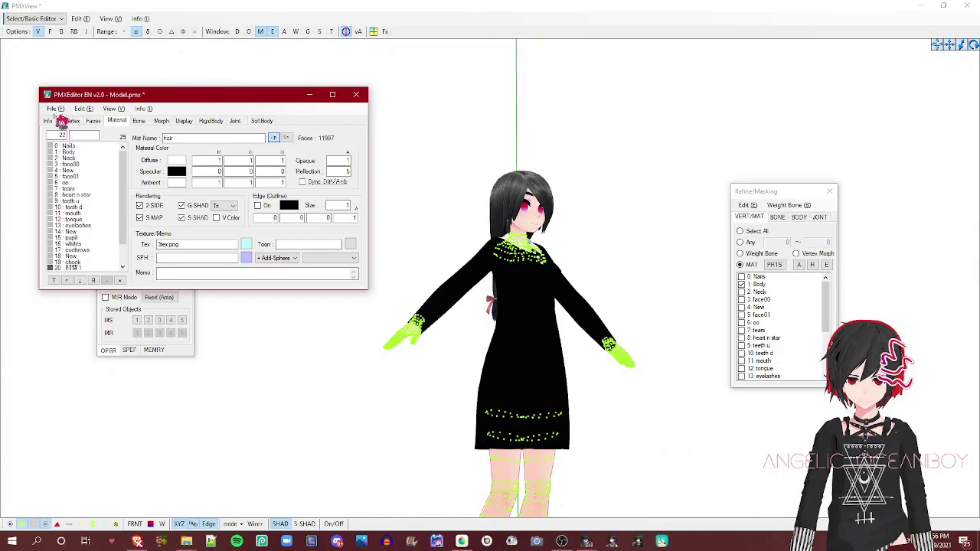
{"action": "left_click", "coordinate": [53, 120]}
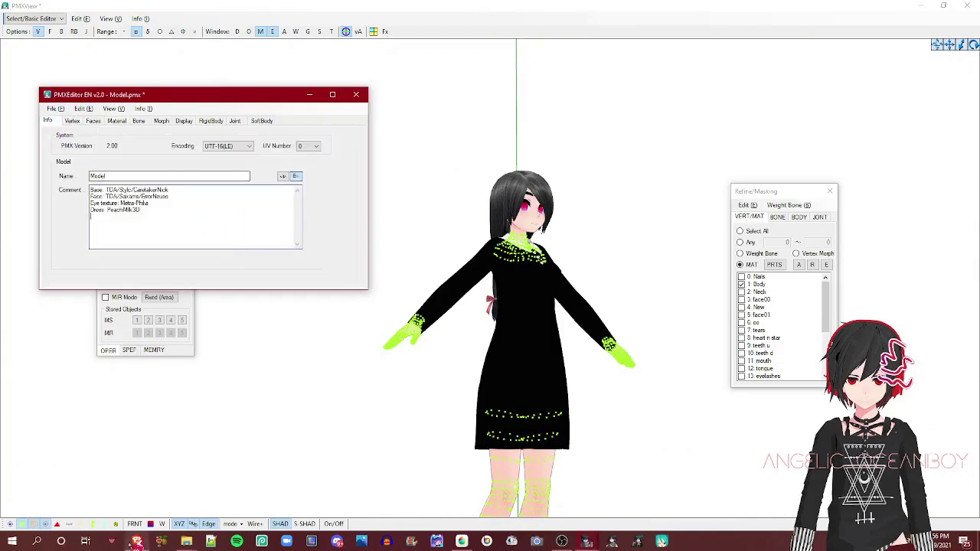
{"action": "key", "text": "Return"}
{"action": "type", "text": "Boots: Haunting Thoughts"}
{"action": "left_click", "coordinate": [61, 110]}
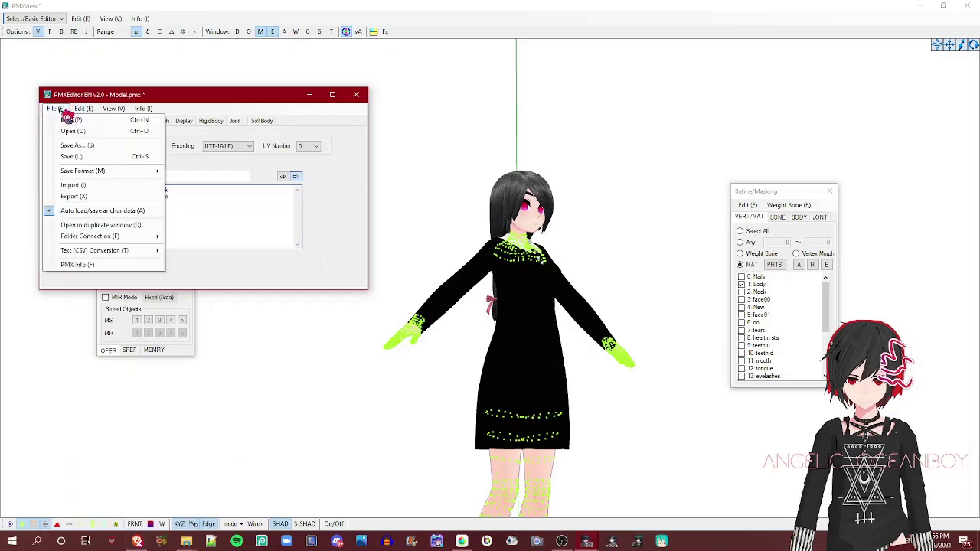
{"action": "left_click", "coordinate": [77, 161]}
{"action": "left_click", "coordinate": [493, 398]}
Step: Examine the assembled model's hair, dress and boots from the front, side and back in PMXView
{"action": "right_click_drag", "start_coordinate": [523, 308], "coordinate": [562, 100]}
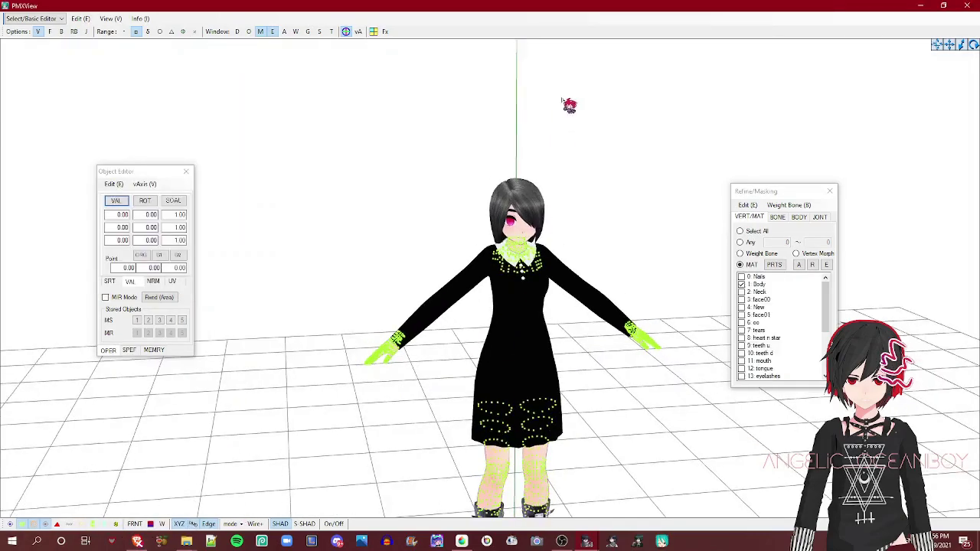
{"action": "scroll", "coordinate": [563, 100], "scroll_direction": "up", "scroll_amount": 3}
{"action": "scroll", "coordinate": [563, 100], "scroll_direction": "down", "scroll_amount": 1}
{"action": "mouse_move", "coordinate": [594, 156]}
{"action": "right_mouse_down"}
{"action": "mouse_move", "coordinate": [547, 121]}
{"action": "mouse_move", "coordinate": [426, 99]}
{"action": "mouse_move", "coordinate": [406, 131]}
{"action": "mouse_move", "coordinate": [372, 149]}
{"action": "mouse_move", "coordinate": [628, 124]}
{"action": "mouse_move", "coordinate": [555, 136]}
{"action": "mouse_move", "coordinate": [610, 140]}
{"action": "mouse_move", "coordinate": [602, 153]}
{"action": "mouse_move", "coordinate": [587, 150]}
{"action": "mouse_move", "coordinate": [564, 133]}
{"action": "mouse_move", "coordinate": [586, 150]}
{"action": "right_mouse_up"}
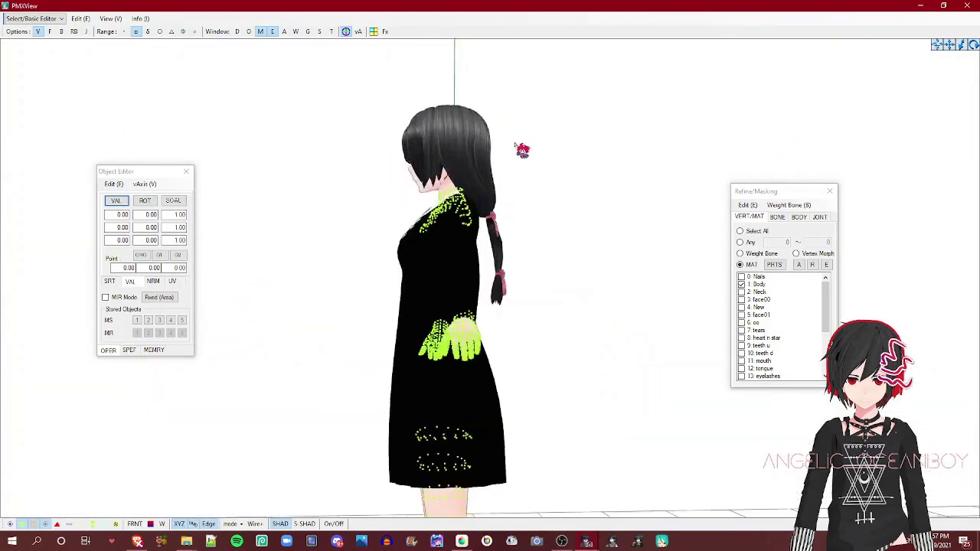
{"action": "right_click_drag", "start_coordinate": [515, 144], "coordinate": [393, 151]}
{"action": "scroll", "coordinate": [389, 150], "scroll_direction": "down", "scroll_amount": 4}
{"action": "right_click_drag", "start_coordinate": [462, 147], "coordinate": [589, 151]}
{"action": "scroll", "coordinate": [588, 149], "scroll_direction": "up", "scroll_amount": 4}
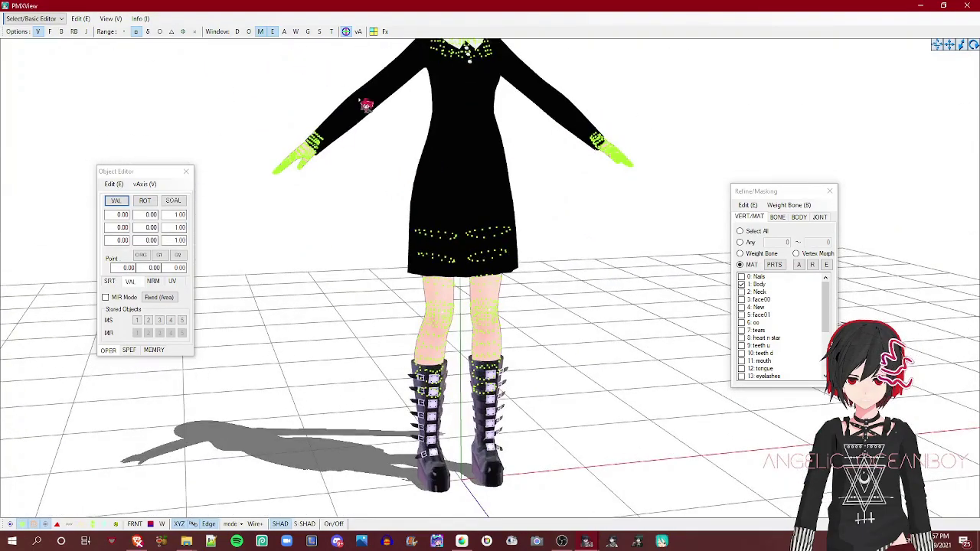
{"action": "scroll", "coordinate": [377, 116], "scroll_direction": "down", "scroll_amount": 3}
{"action": "right_click_drag", "start_coordinate": [383, 284], "coordinate": [442, 240]}
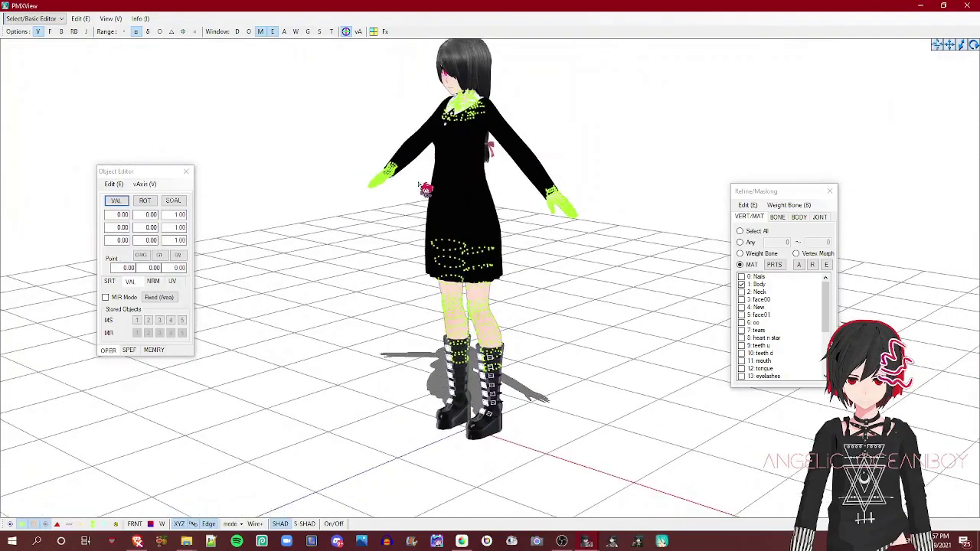
{"action": "scroll", "coordinate": [420, 186], "scroll_direction": "down", "scroll_amount": 1}
{"action": "scroll", "coordinate": [442, 240], "scroll_direction": "down", "scroll_amount": 2}
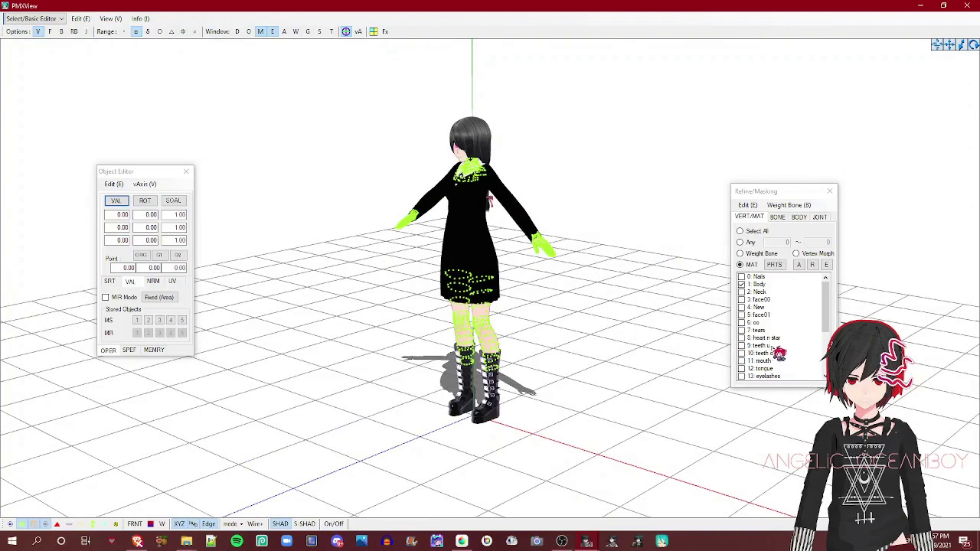
Step: Check all materials, select the whole model, and move it by 30 along the Z axis
{"action": "left_click", "coordinate": [798, 267]}
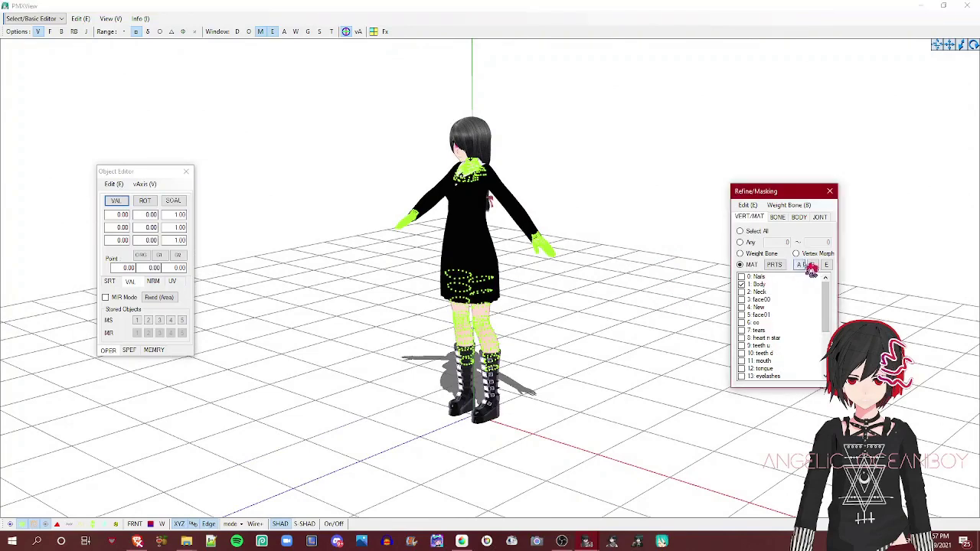
{"action": "left_click", "coordinate": [800, 264]}
{"action": "scroll", "coordinate": [414, 98], "scroll_direction": "down", "scroll_amount": 1}
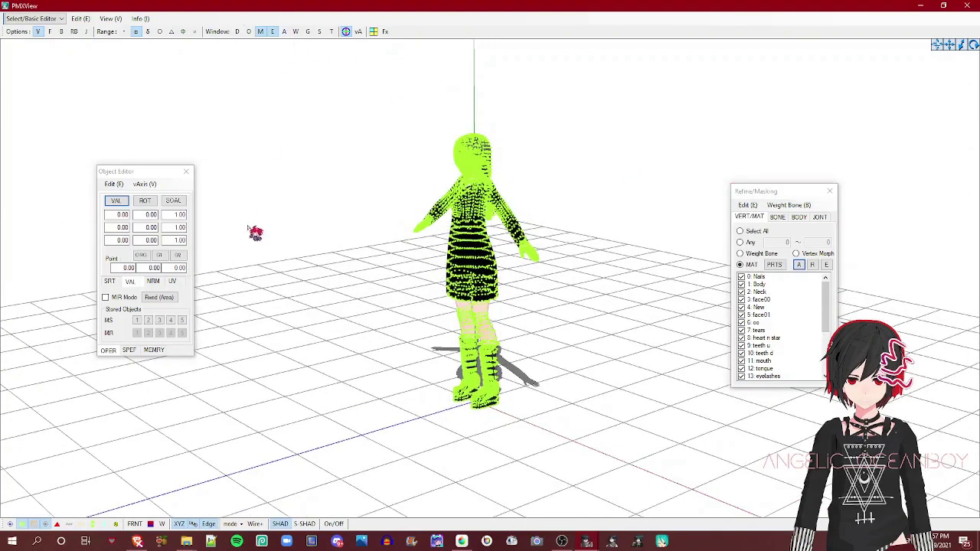
{"action": "left_click_drag", "start_coordinate": [298, 74], "coordinate": [972, 514]}
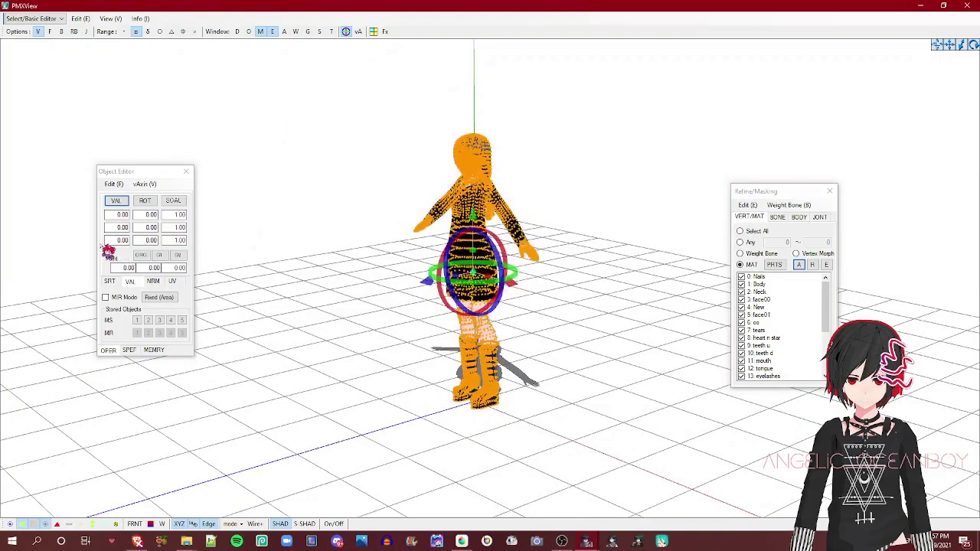
{"action": "left_click", "coordinate": [113, 243]}
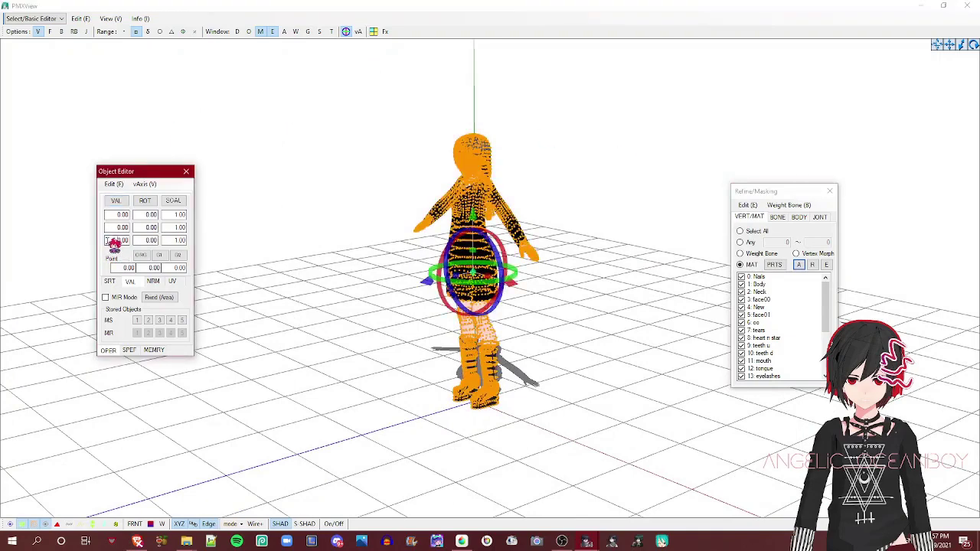
{"action": "left_click", "coordinate": [116, 201]}
Step: Show every vertex regardless of material and select the stray ones left at the model's original position
{"action": "left_click", "coordinate": [756, 236]}
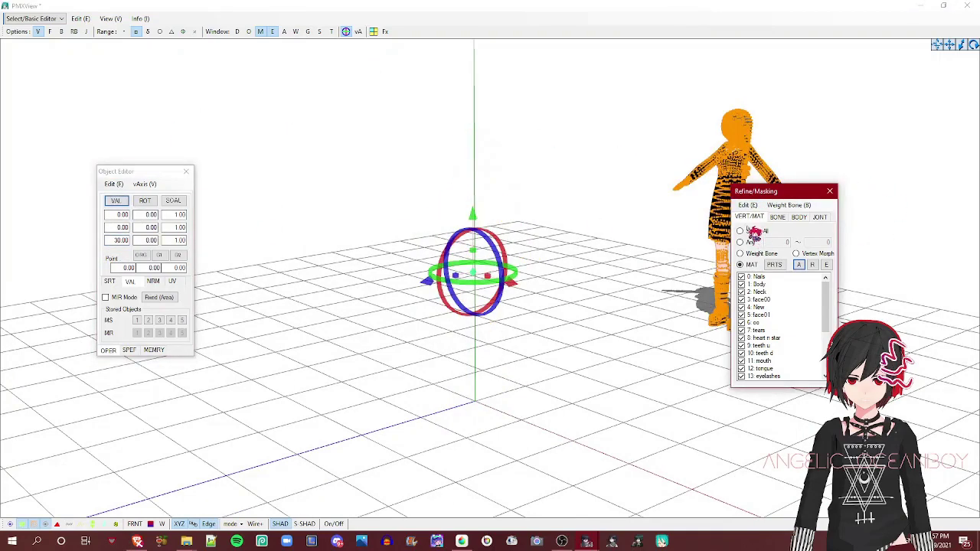
{"action": "right_click_drag", "start_coordinate": [590, 185], "coordinate": [501, 114]}
{"action": "middle_click_drag", "start_coordinate": [501, 113], "coordinate": [504, 148]}
{"action": "right_click_drag", "start_coordinate": [504, 148], "coordinate": [459, 146]}
{"action": "left_click_drag", "start_coordinate": [345, 65], "coordinate": [530, 368]}
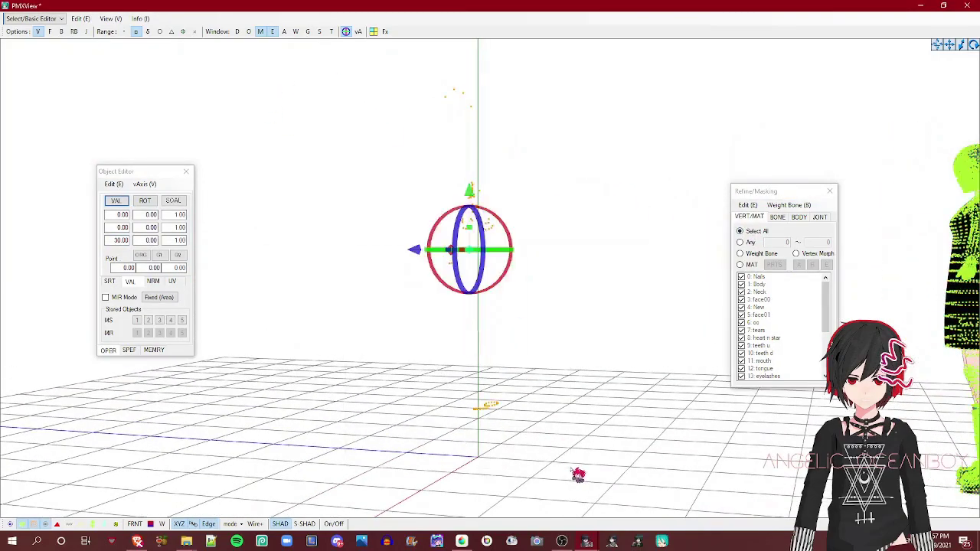
{"action": "right_click_drag", "start_coordinate": [580, 474], "coordinate": [684, 477]}
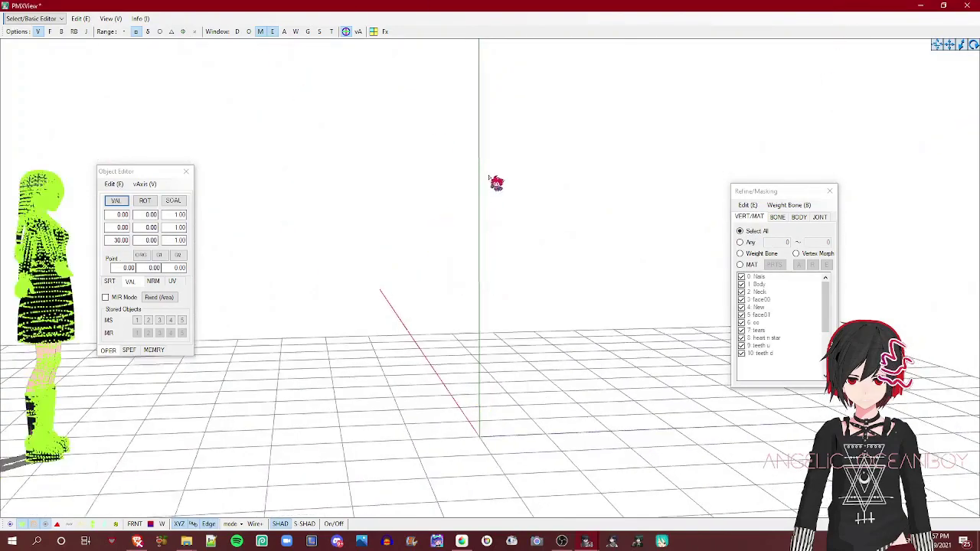
{"action": "middle_click_drag", "start_coordinate": [479, 164], "coordinate": [417, 102]}
Step: Turn the joint display on to check the joints at the original position, and turn it off again
{"action": "left_click", "coordinate": [89, 31]}
{"action": "scroll", "coordinate": [379, 130], "scroll_direction": "down", "scroll_amount": 1}
{"action": "middle_click_drag", "start_coordinate": [723, 203], "coordinate": [574, 227]}
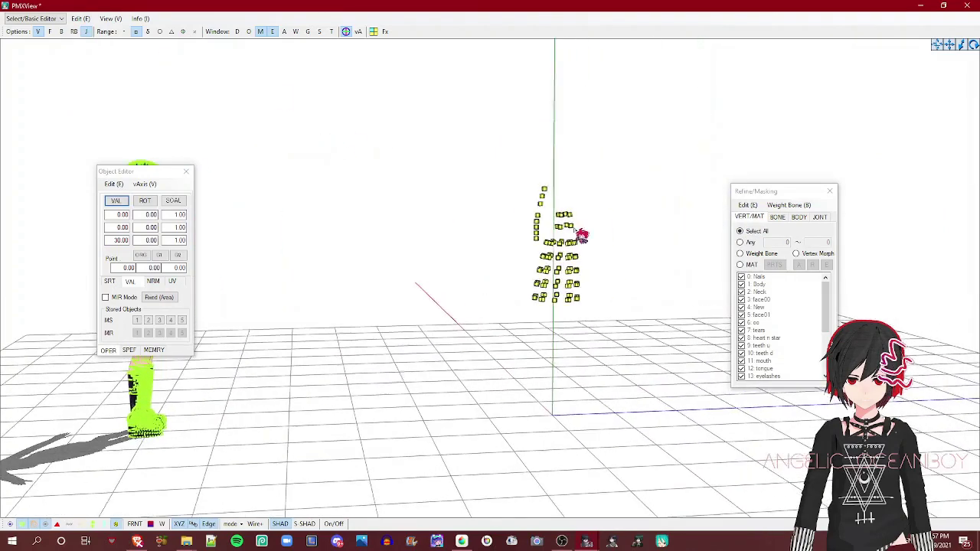
{"action": "left_click", "coordinate": [86, 32]}
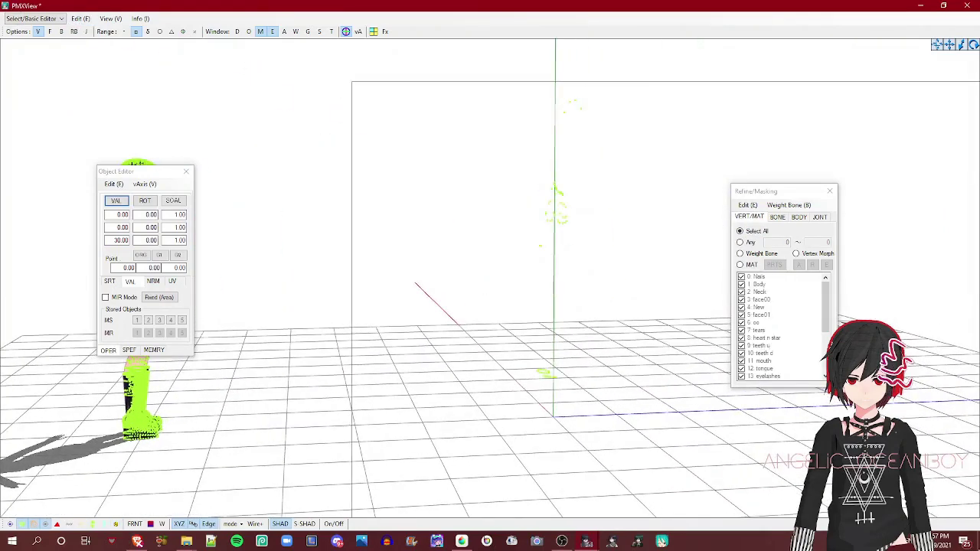
Step: Delete the stray vertices together with their associated faces, materials and morphs
{"action": "left_click", "coordinate": [81, 18]}
{"action": "mouse_move", "coordinate": [130, 138]}
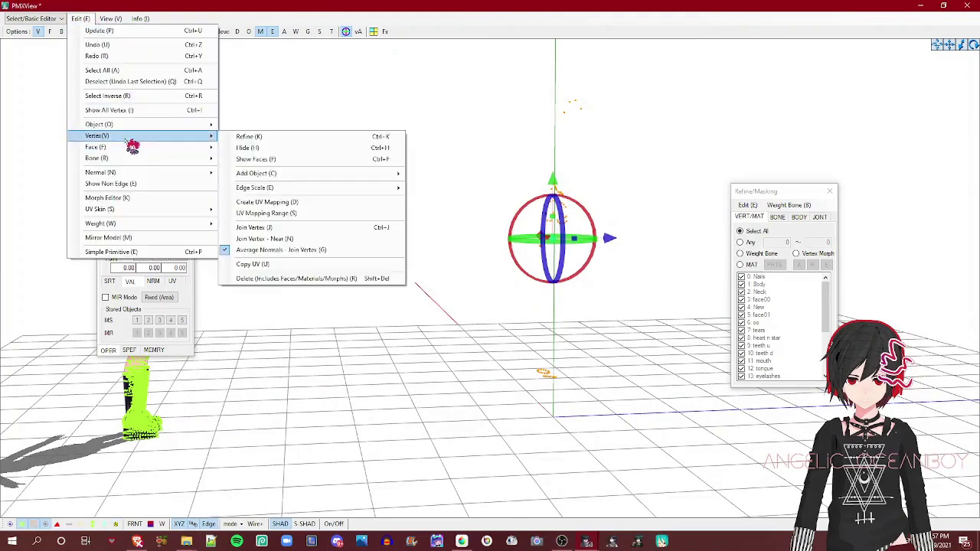
{"action": "left_click", "coordinate": [387, 282]}
{"action": "left_click", "coordinate": [524, 305]}
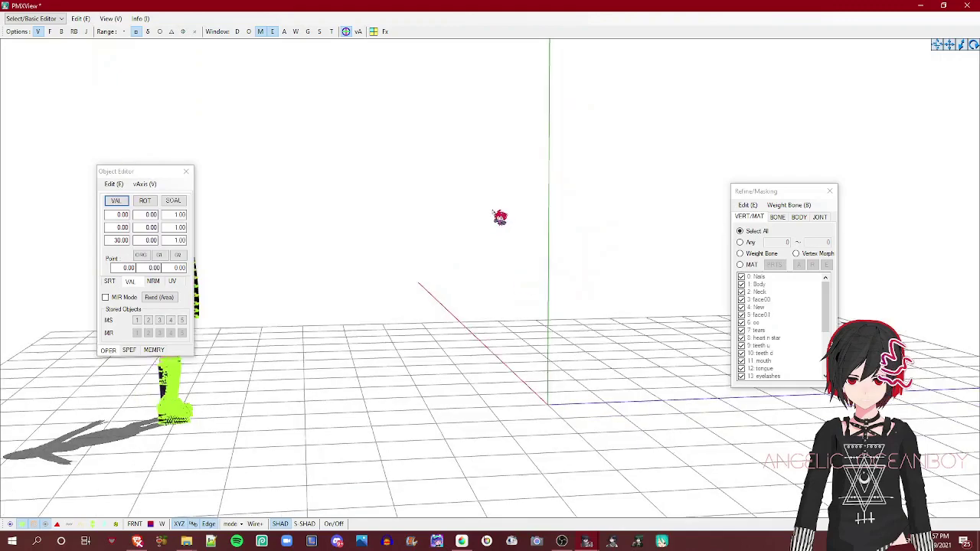
Step: Select the entire displaced model and move it back by -30 along the Z axis
{"action": "middle_click_drag", "start_coordinate": [492, 212], "coordinate": [591, 211]}
{"action": "left_click_drag", "start_coordinate": [661, 105], "coordinate": [292, 431]}
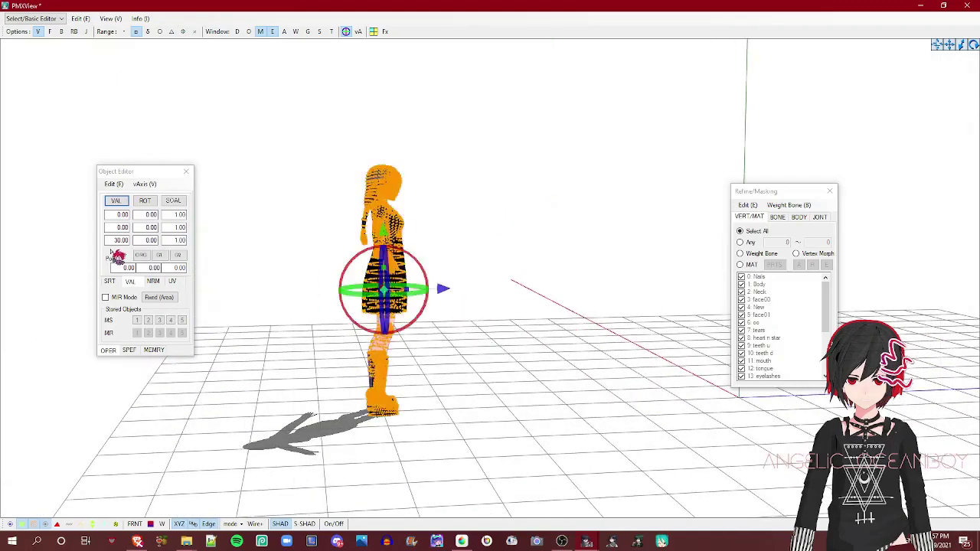
{"action": "left_click", "coordinate": [111, 240]}
{"action": "left_click", "coordinate": [109, 204]}
{"action": "right_click_drag", "start_coordinate": [657, 121], "coordinate": [450, 126]}
Step: Return the vertex filter to per-material masking and uncheck all materials to hide the model's vertices
{"action": "left_click", "coordinate": [748, 265]}
{"action": "middle_click_drag", "start_coordinate": [245, 119], "coordinate": [356, 186]}
{"action": "scroll", "coordinate": [356, 186], "scroll_direction": "up", "scroll_amount": 5}
{"action": "right_click", "coordinate": [797, 303]}
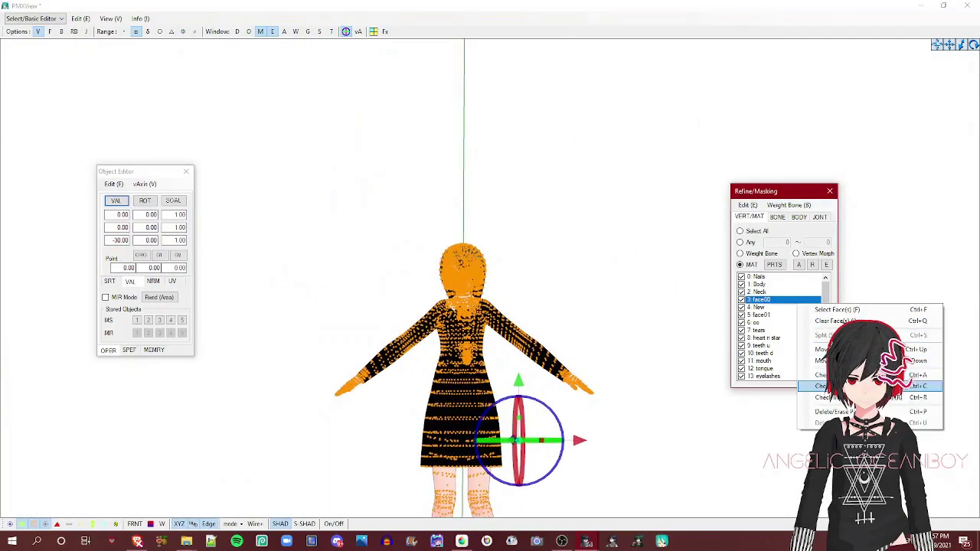
{"action": "left_click", "coordinate": [848, 386]}
{"action": "scroll", "coordinate": [545, 261], "scroll_direction": "up", "scroll_amount": 5}
{"action": "right_click_drag", "start_coordinate": [544, 260], "coordinate": [551, 261]}
Step: Switch to PMXEditor and save the cleaned-up model over the existing file
{"action": "key", "text": "alt+Tab"}
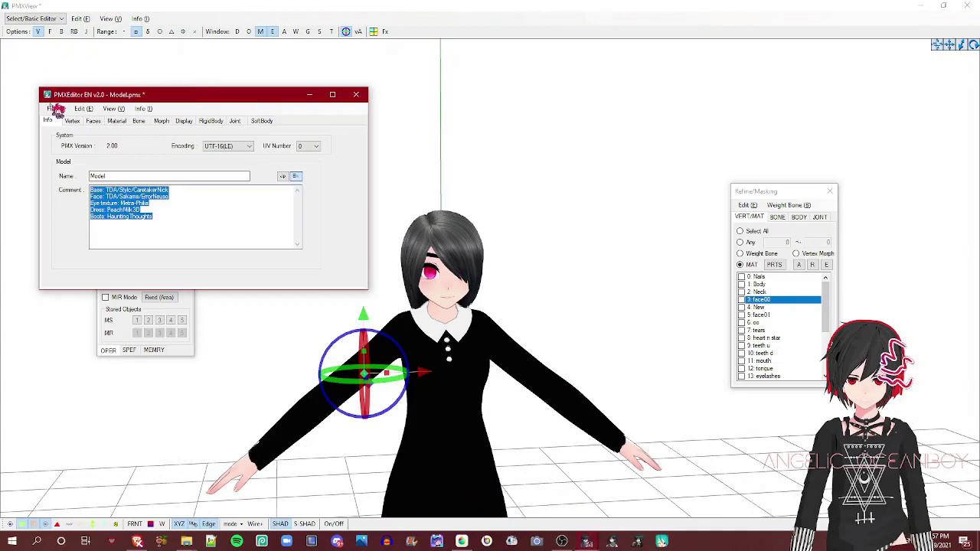
{"action": "left_click", "coordinate": [55, 108]}
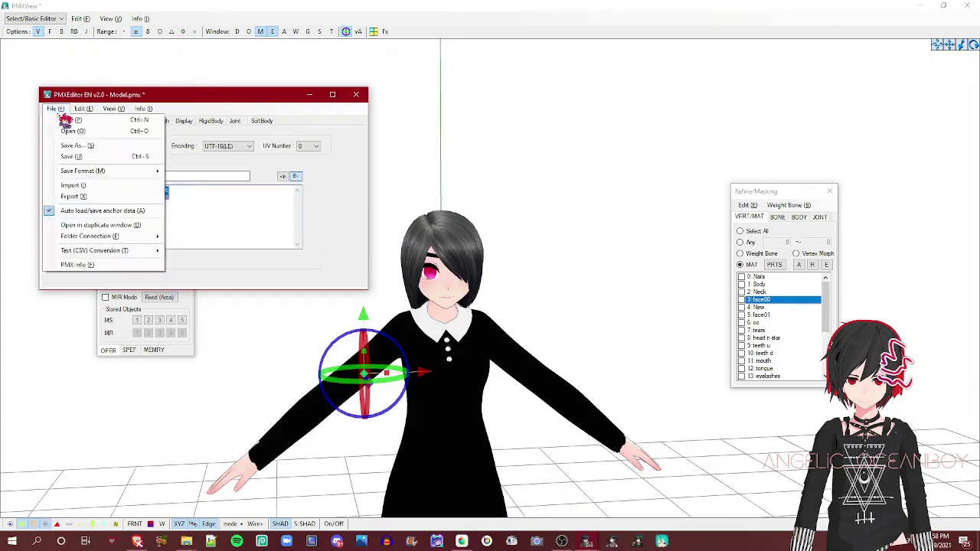
{"action": "left_click", "coordinate": [113, 160]}
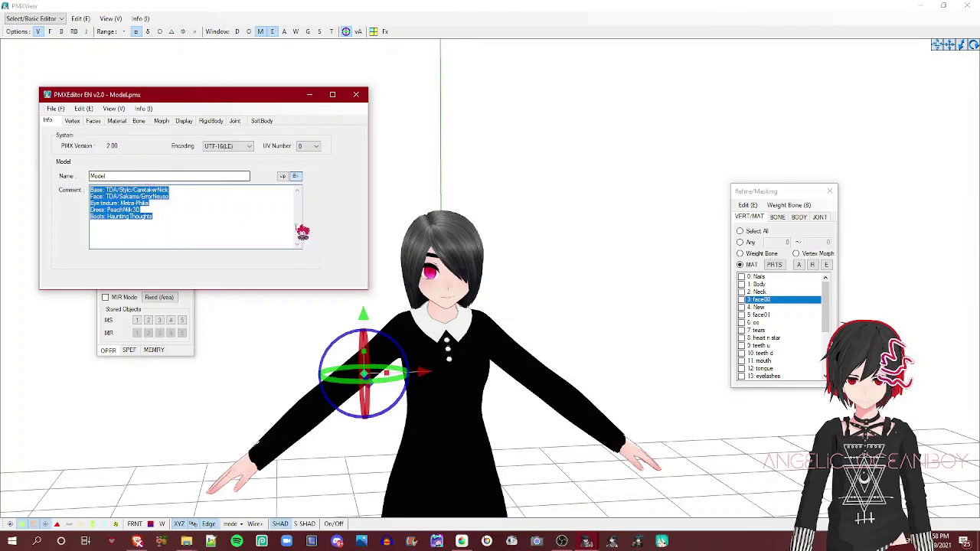
{"action": "scroll", "coordinate": [559, 306], "scroll_direction": "down", "scroll_amount": 3}
{"action": "right_click_drag", "start_coordinate": [559, 305], "coordinate": [352, 291]}
Step: Switch to MediBang Paint and close it along with the Face.png texture
{"action": "key", "text": "alt+Tab"}
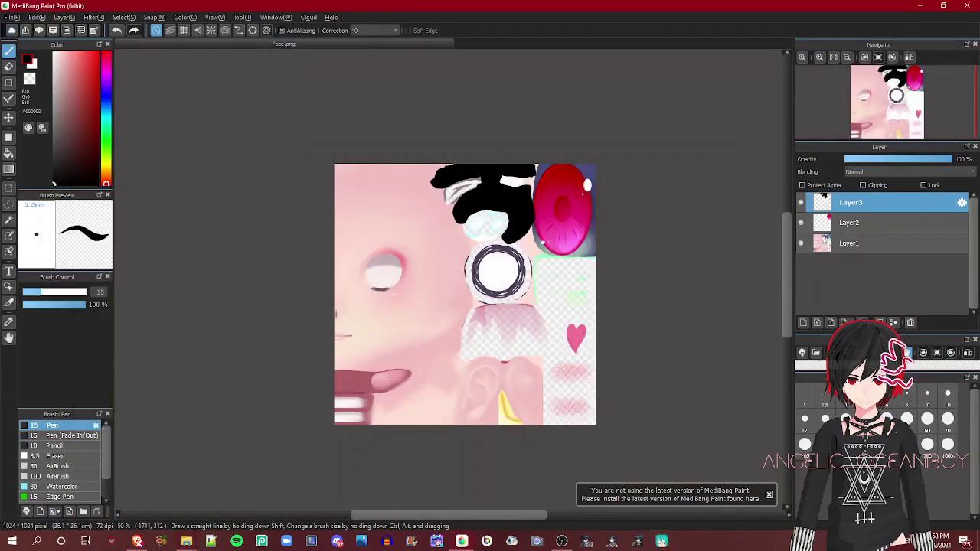
{"action": "left_click", "coordinate": [966, 5]}
{"action": "left_click", "coordinate": [581, 293]}
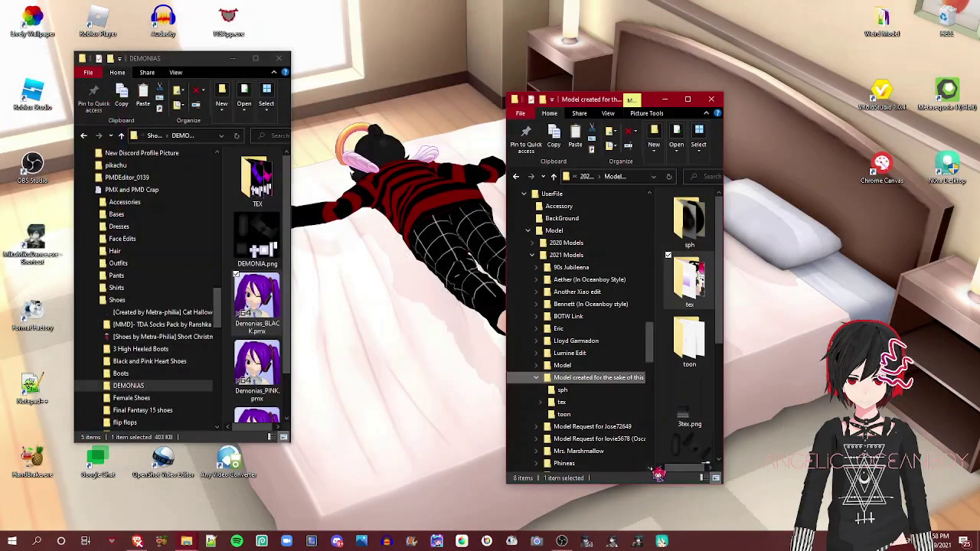
Step: Switch to MikuMikuDance and load the finished model file from the model's folder into the scene
{"action": "left_click", "coordinate": [611, 542]}
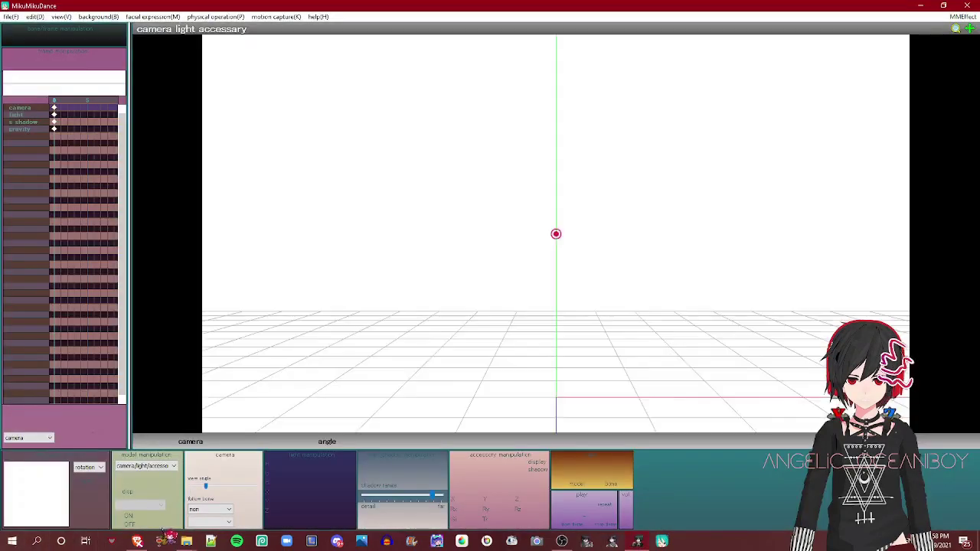
{"action": "left_click", "coordinate": [190, 543]}
{"action": "left_click", "coordinate": [169, 508]}
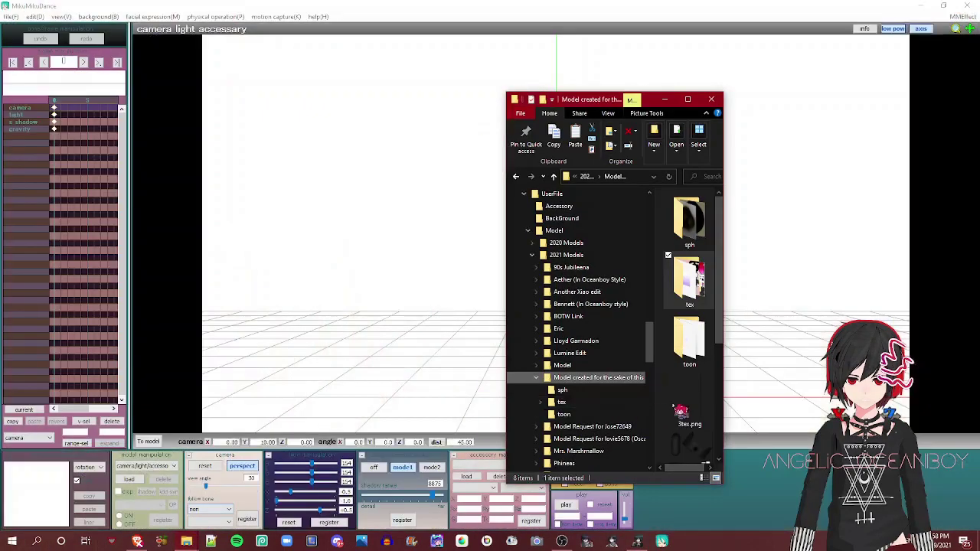
{"action": "scroll", "coordinate": [687, 410], "scroll_direction": "down", "scroll_amount": 3}
{"action": "left_click", "coordinate": [696, 387]}
{"action": "left_click_drag", "start_coordinate": [416, 245], "coordinate": [431, 267]}
{"action": "left_click", "coordinate": [480, 317]}
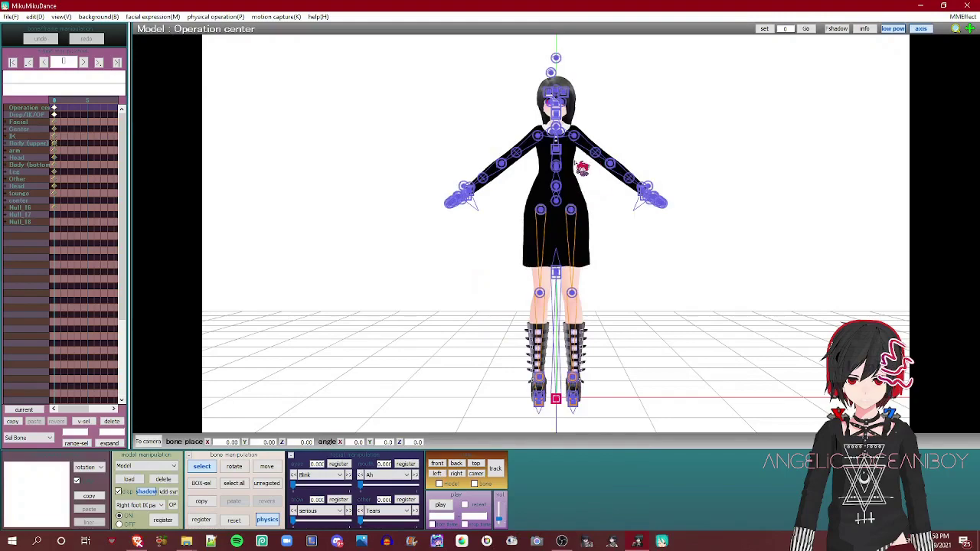
Step: Test the model's head bone by rotating it about -77° around the Y axis, and reset the bone to its default pose
{"action": "mouse_move", "coordinate": [582, 166]}
{"action": "right_mouse_down"}
{"action": "mouse_move", "coordinate": [695, 168]}
{"action": "mouse_move", "coordinate": [663, 212]}
{"action": "mouse_move", "coordinate": [570, 164]}
{"action": "right_mouse_up"}
{"action": "scroll", "coordinate": [567, 174], "scroll_direction": "up", "scroll_amount": 8}
{"action": "scroll", "coordinate": [565, 184], "scroll_direction": "down", "scroll_amount": 8}
{"action": "scroll", "coordinate": [589, 189], "scroll_direction": "up", "scroll_amount": 12}
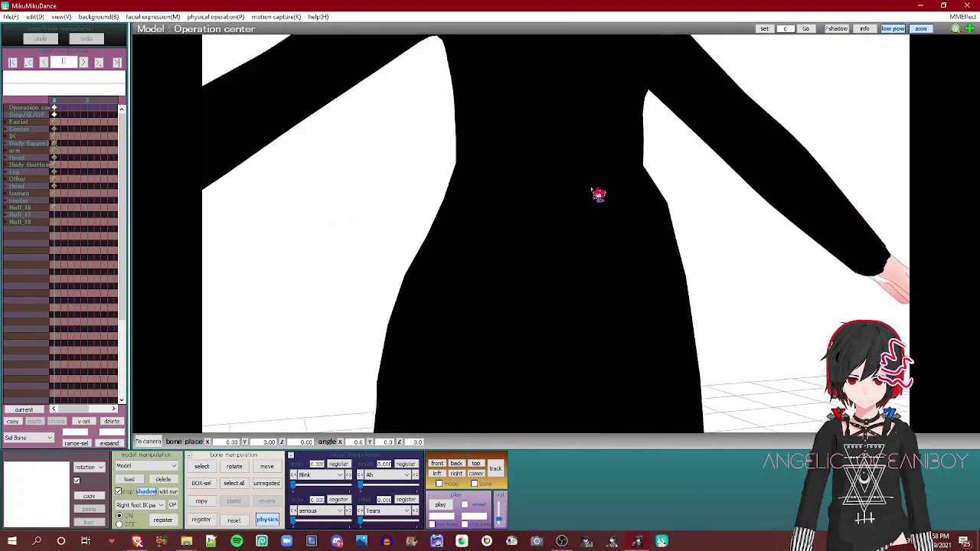
{"action": "scroll", "coordinate": [597, 199], "scroll_direction": "down", "scroll_amount": 8}
{"action": "scroll", "coordinate": [590, 230], "scroll_direction": "up", "scroll_amount": 4}
{"action": "left_click", "coordinate": [519, 182]}
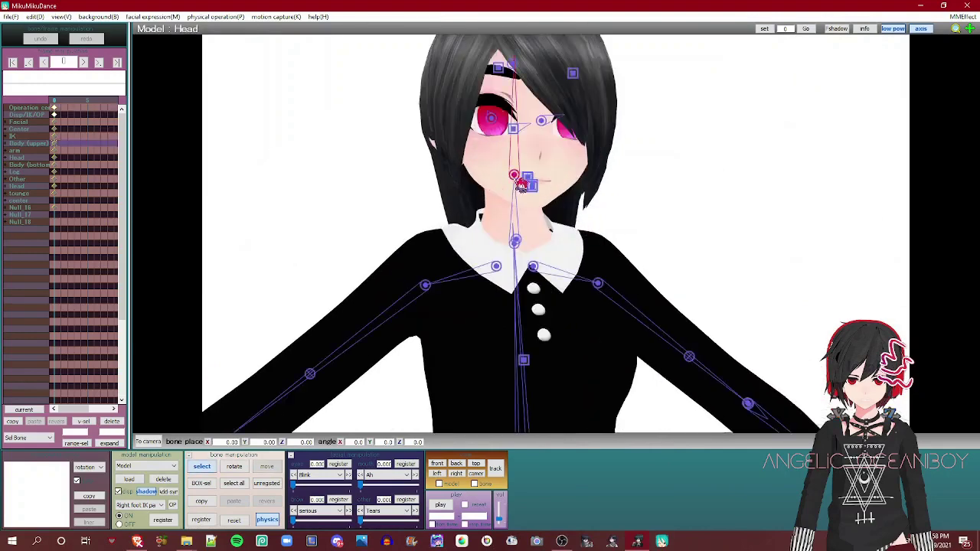
{"action": "scroll", "coordinate": [775, 381], "scroll_direction": "down", "scroll_amount": 8}
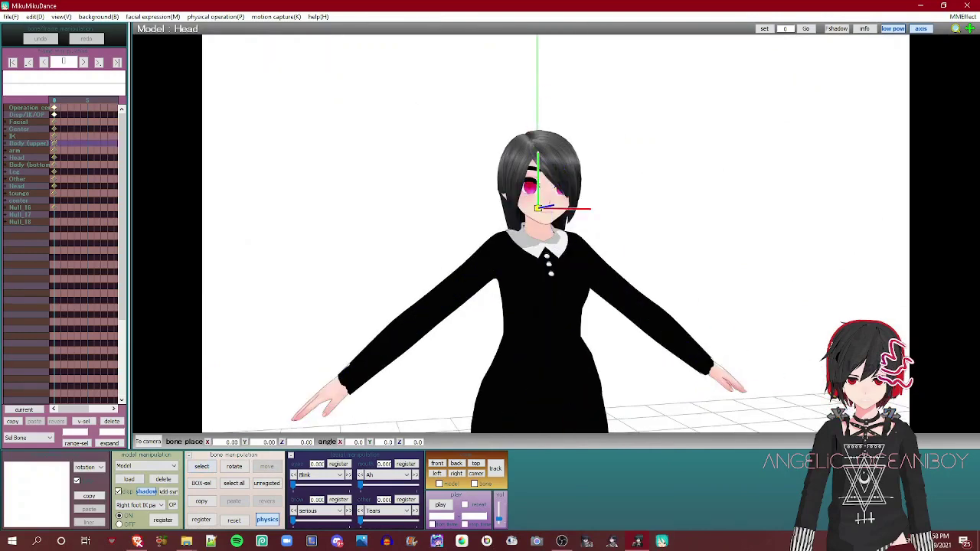
{"action": "mouse_move", "coordinate": [872, 395]}
{"action": "left_mouse_down"}
{"action": "mouse_move", "coordinate": [872, 345]}
{"action": "mouse_move", "coordinate": [872, 444]}
{"action": "mouse_move", "coordinate": [872, 344]}
{"action": "mouse_move", "coordinate": [872, 398]}
{"action": "left_mouse_up"}
{"action": "scroll", "coordinate": [872, 398], "scroll_direction": "down", "scroll_amount": 3}
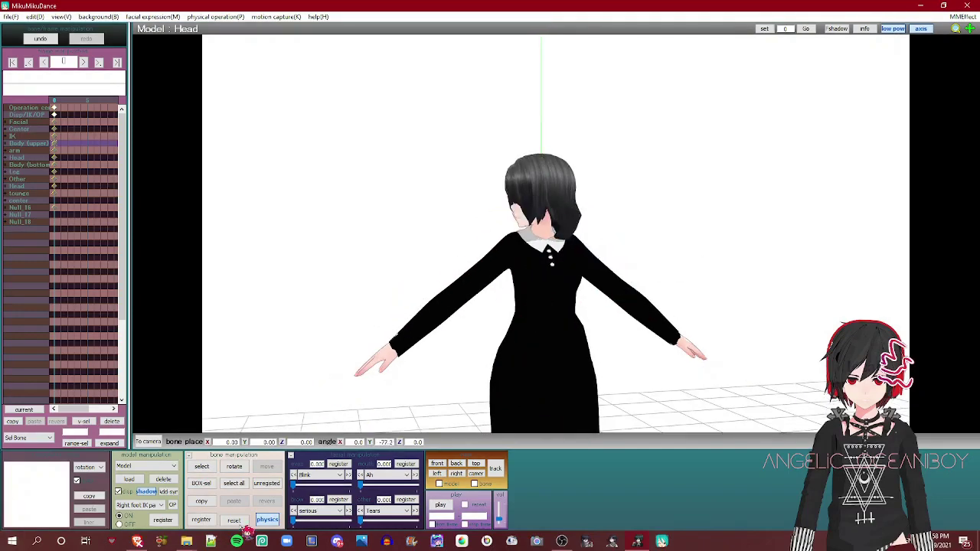
{"action": "left_click", "coordinate": [237, 521]}
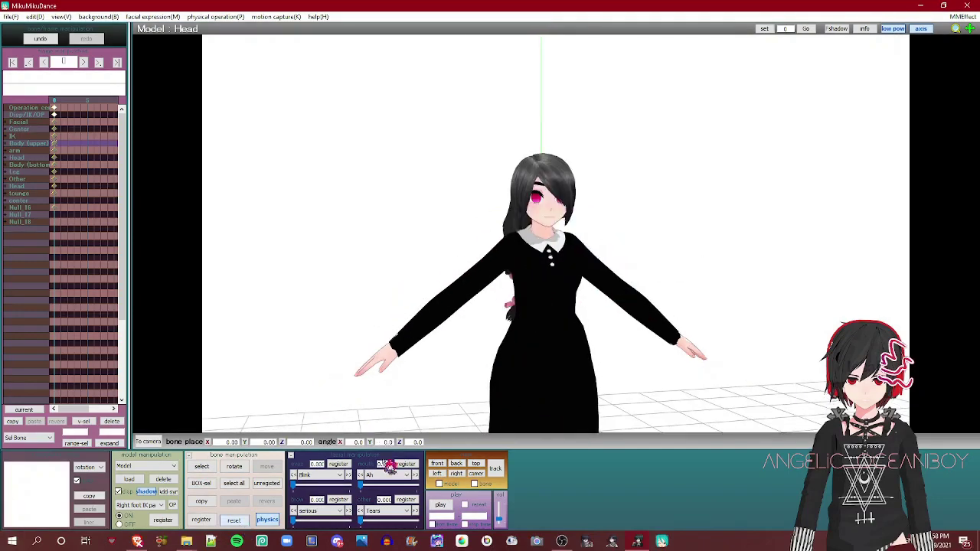
Step: Minimize all windows to show the desktop and switch to OBS
{"action": "key", "text": "super+d"}
{"action": "mouse_move", "coordinate": [561, 541]}
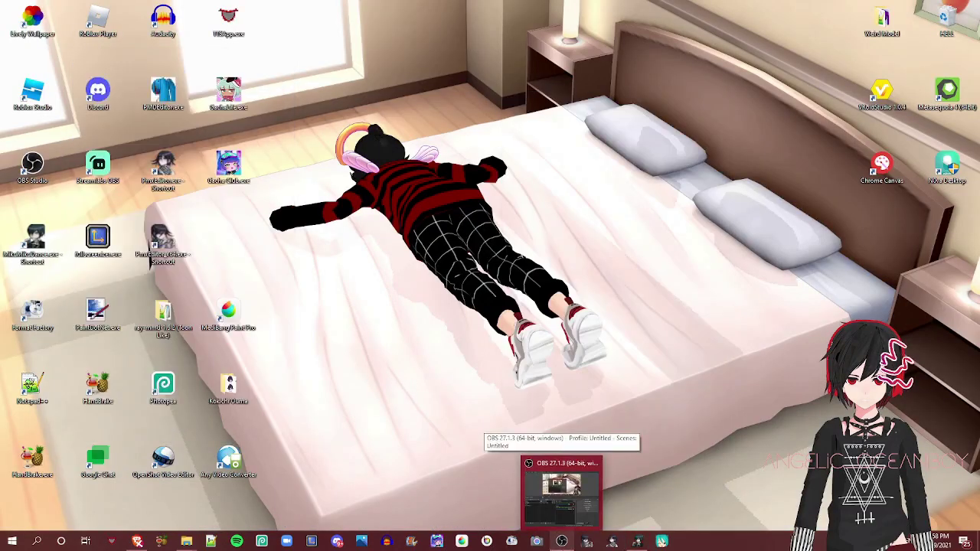
{"action": "left_click", "coordinate": [561, 490]}
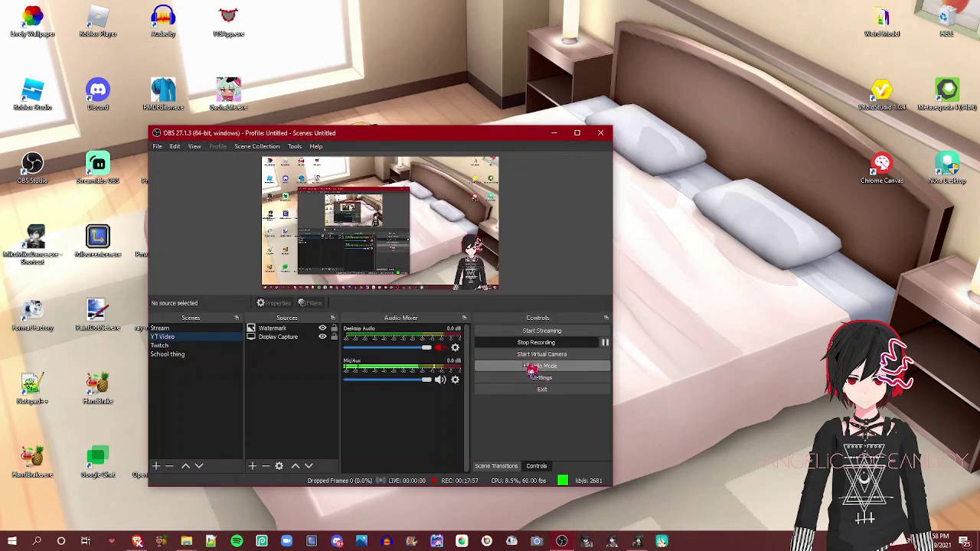